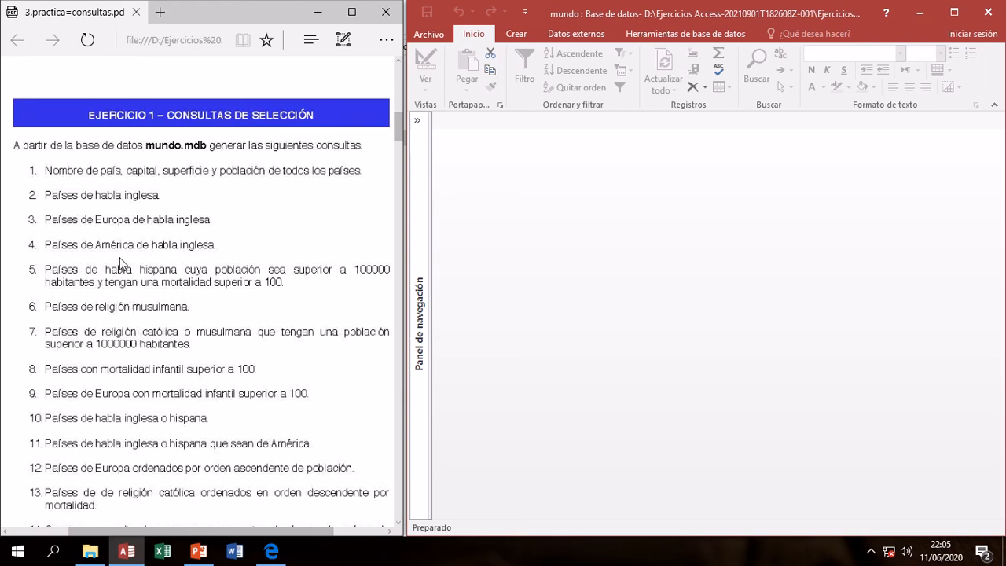
# - Create a new query in design view based on the PAISES table and move the design grid up
pyautogui.click(515, 33)
pyautogui.click(685, 94)
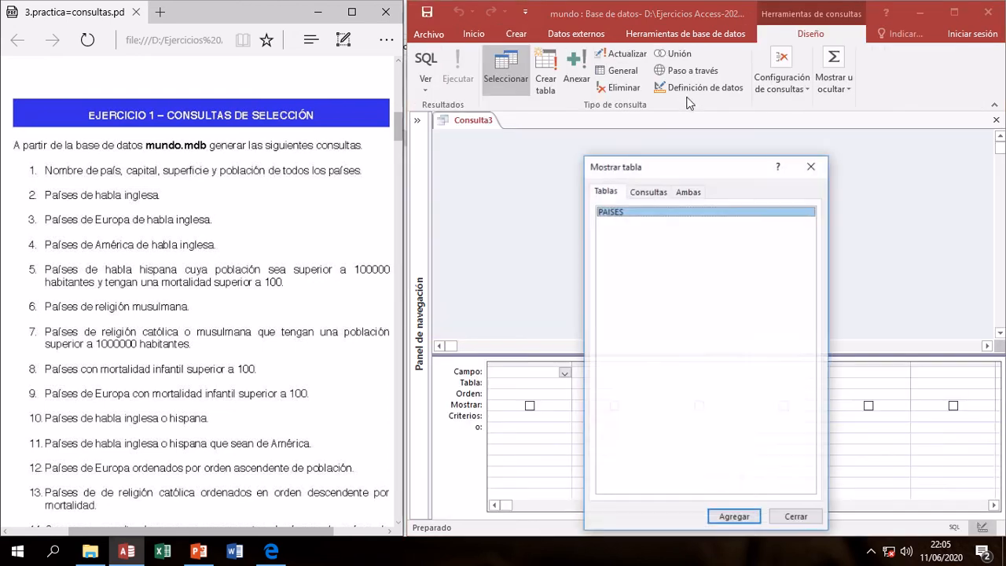
pyautogui.doubleClick(613, 219)
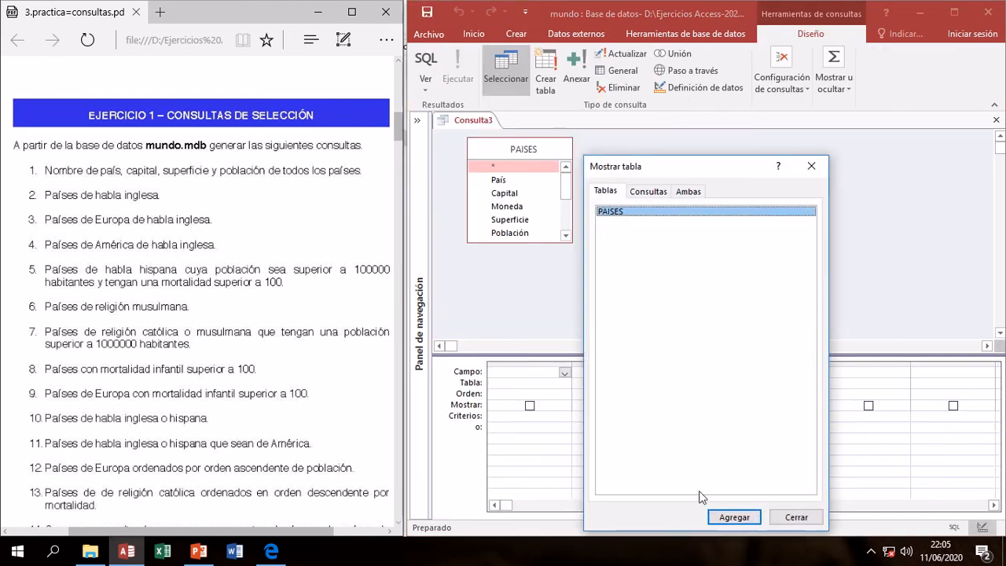
pyautogui.click(795, 517)
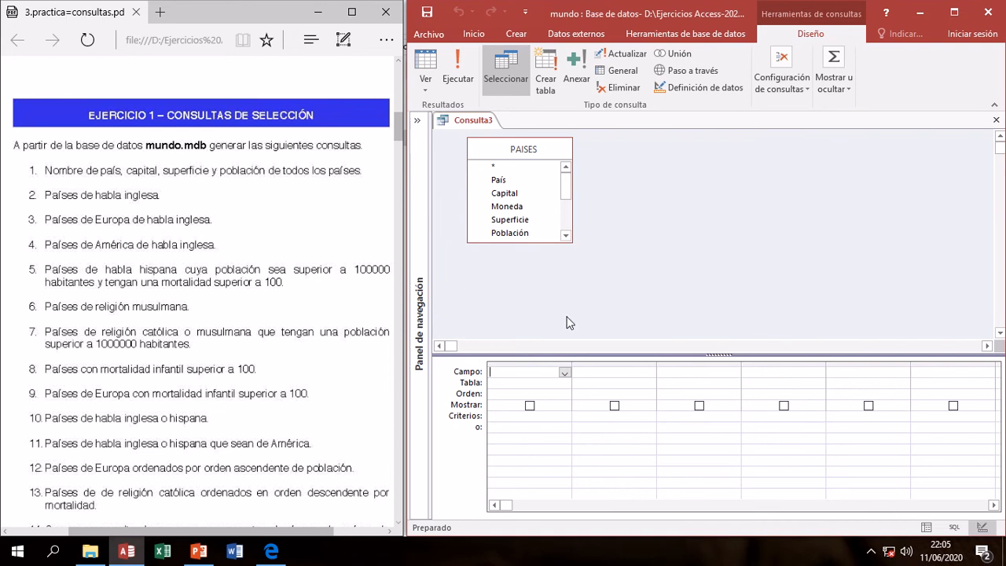
pyautogui.moveTo(579, 351); pyautogui.dragTo(580, 269)
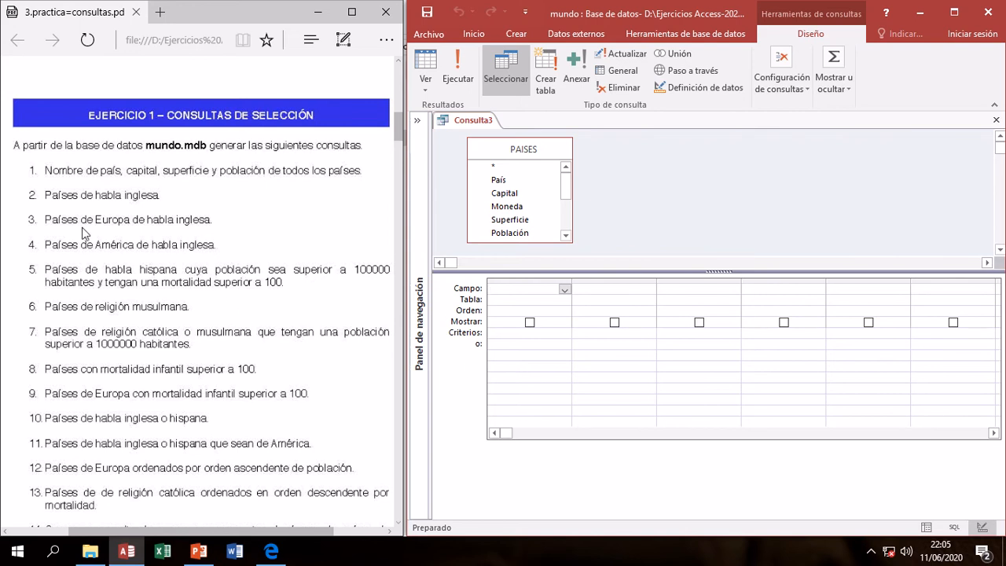
# - Add the País, Continente and Lengua fields from PAISES to the query grid
pyautogui.doubleClick(506, 182)
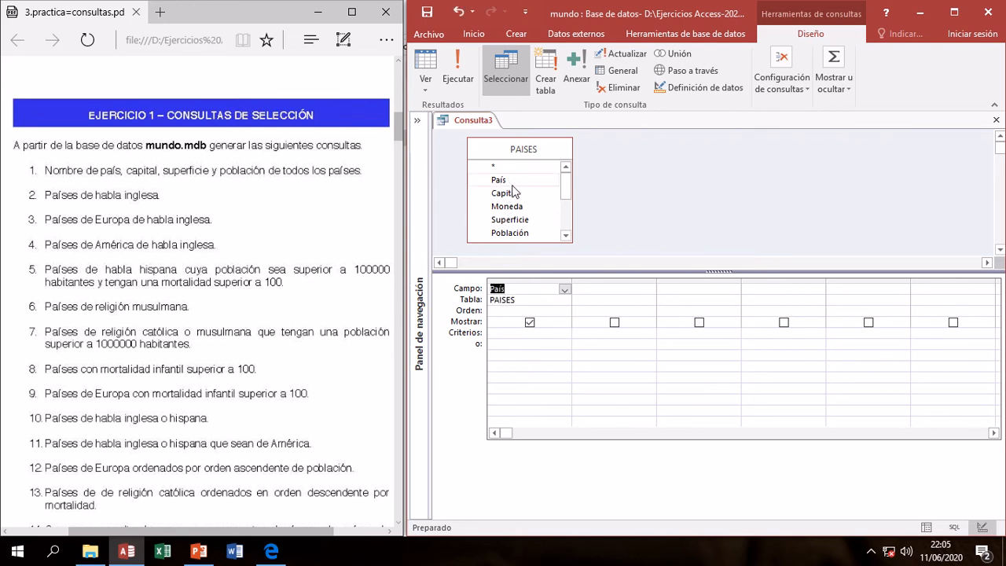
pyautogui.scroll(-3, 523, 227)
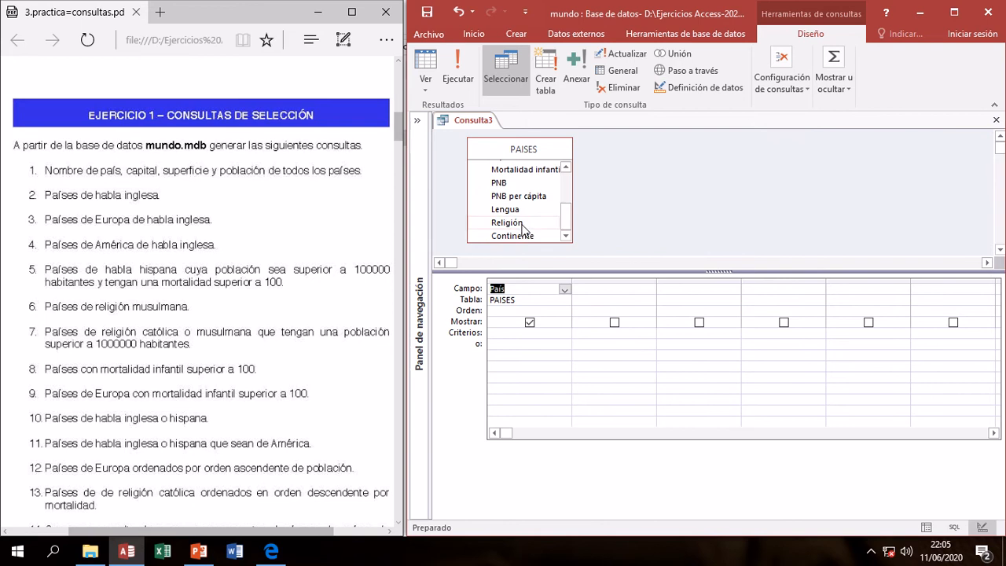
pyautogui.doubleClick(522, 238)
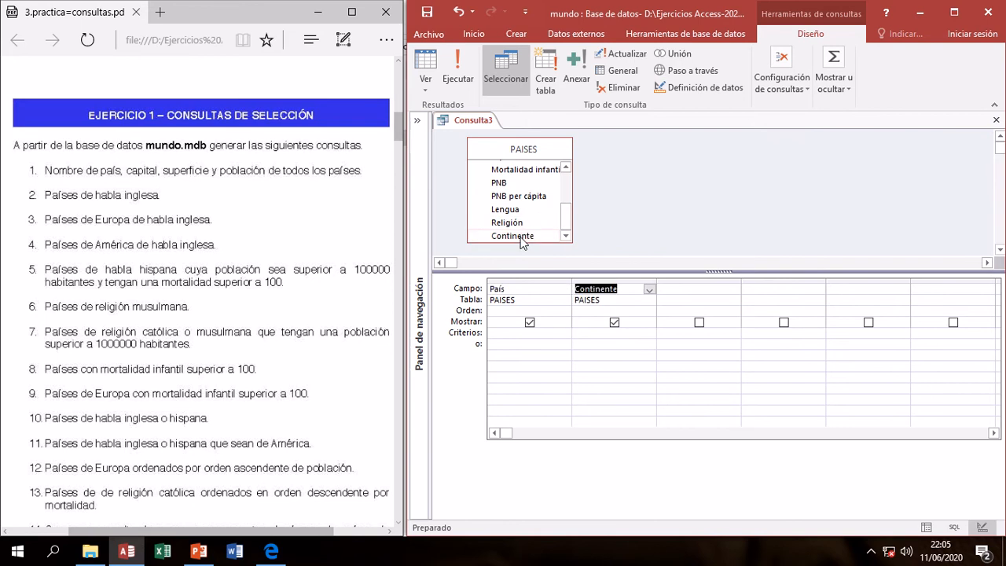
pyautogui.doubleClick(513, 211)
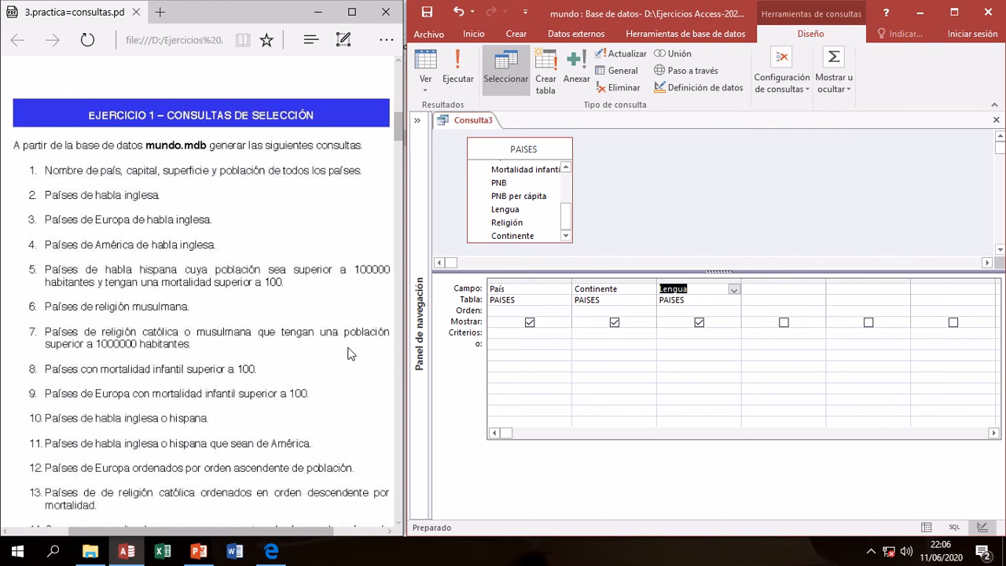
# - Set the criteria =Europa for Continente and =Inglés for Lengua, and run the query
pyautogui.click(594, 335)
pyautogui.write('=Europa')
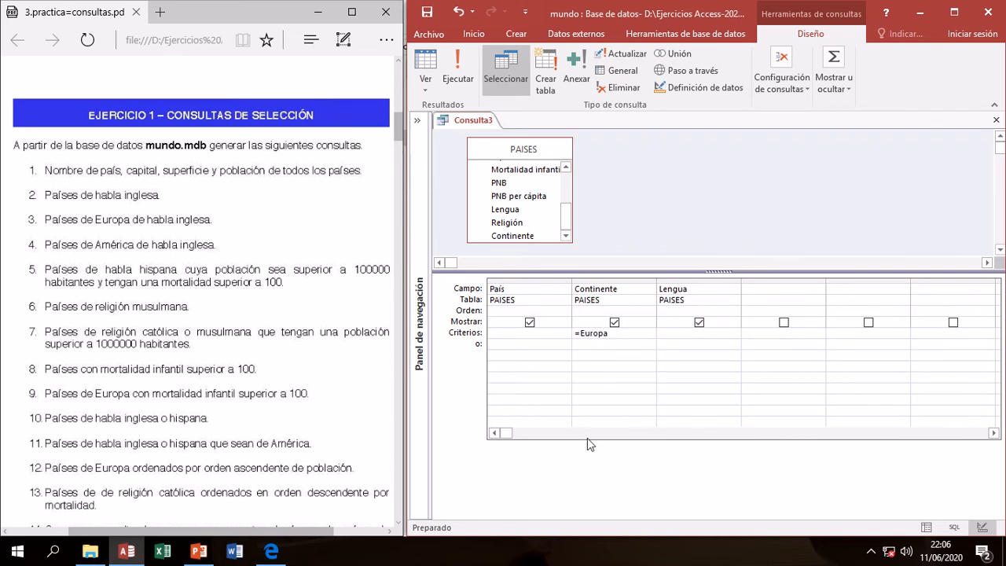
pyautogui.click(676, 334)
pyautogui.write('=Inglés')
pyautogui.click(462, 73)
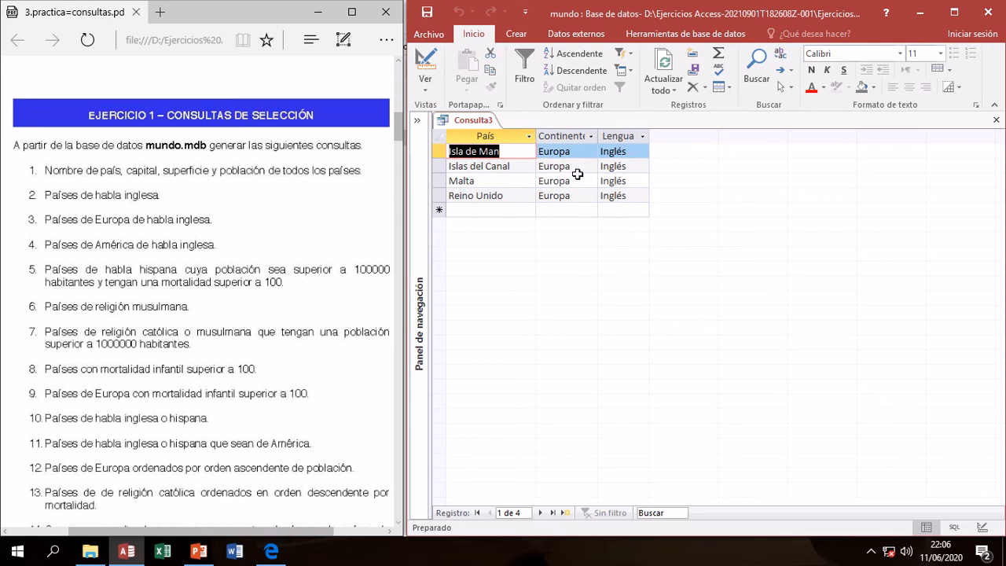
# - Close the query of English-speaking European countries and save it as Consulta3
pyautogui.click(996, 119)
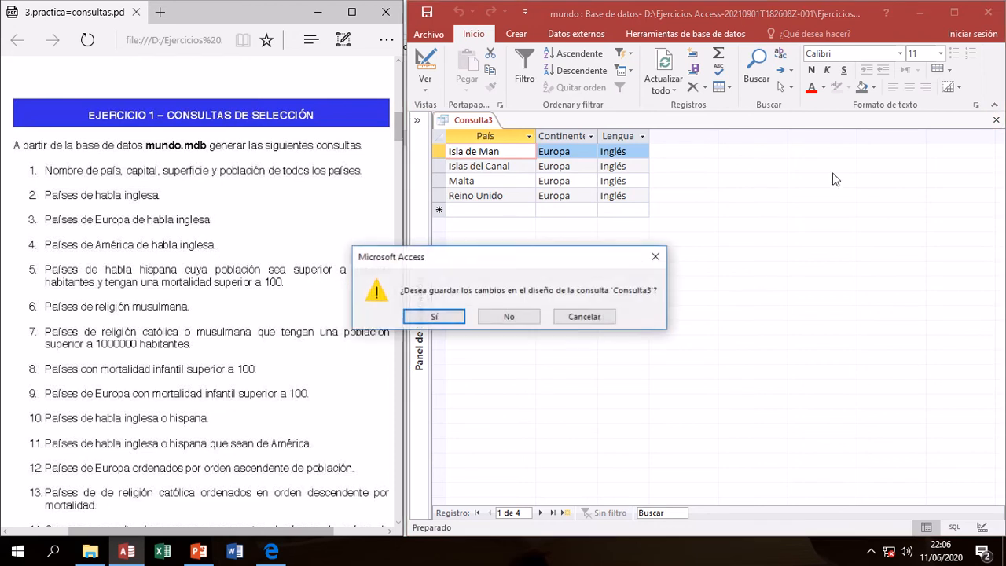
pyautogui.click(460, 321)
pyautogui.click(708, 221)
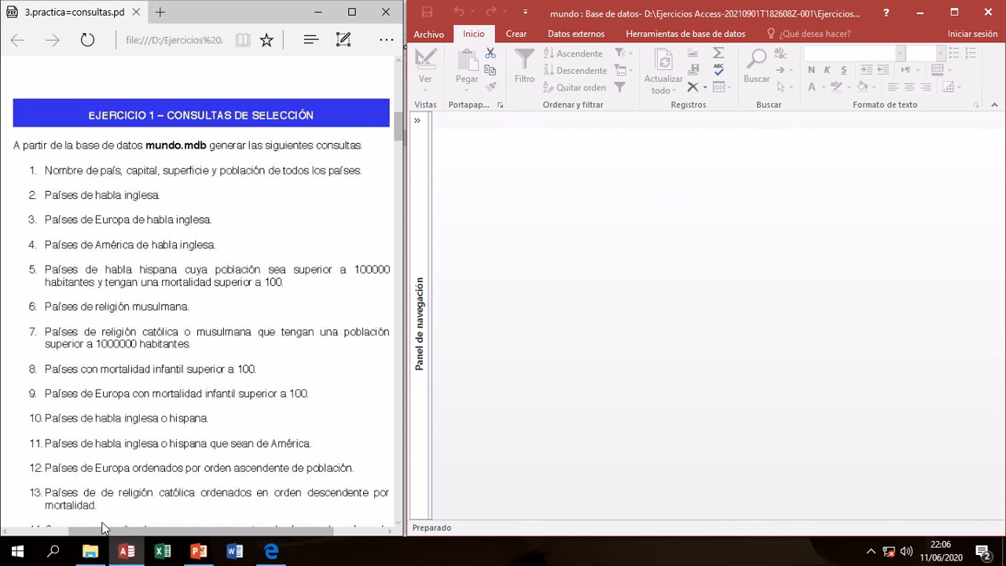
# - Create another query in design view with the PAISES table as its source
pyautogui.moveTo(138, 533); pyautogui.dragTo(153, 538)
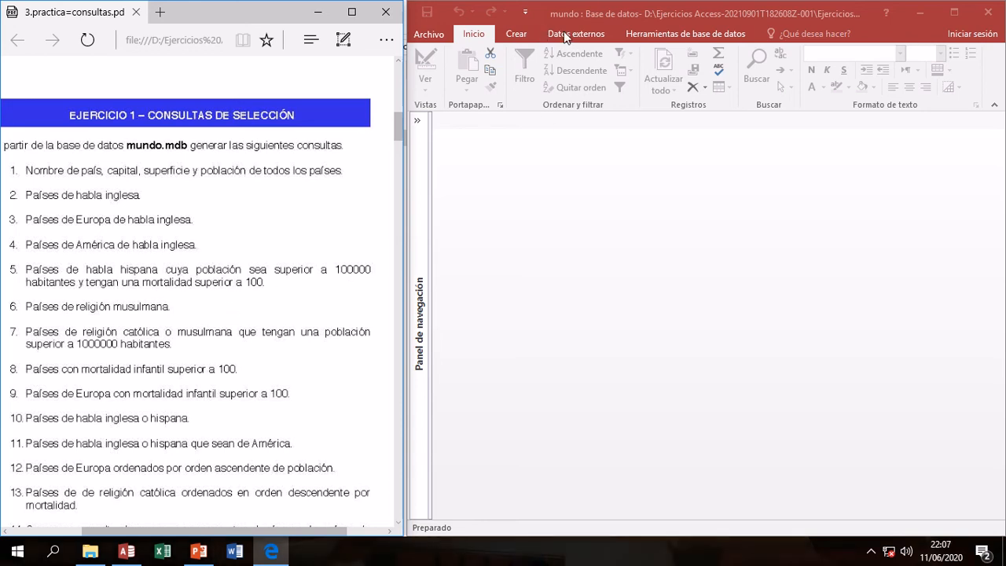
pyautogui.click(516, 34)
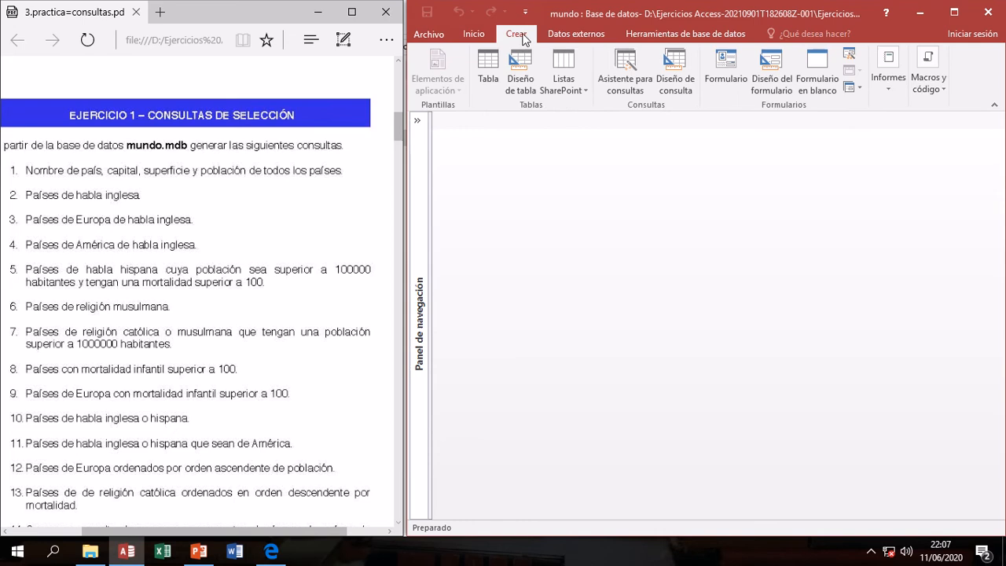
pyautogui.click(670, 88)
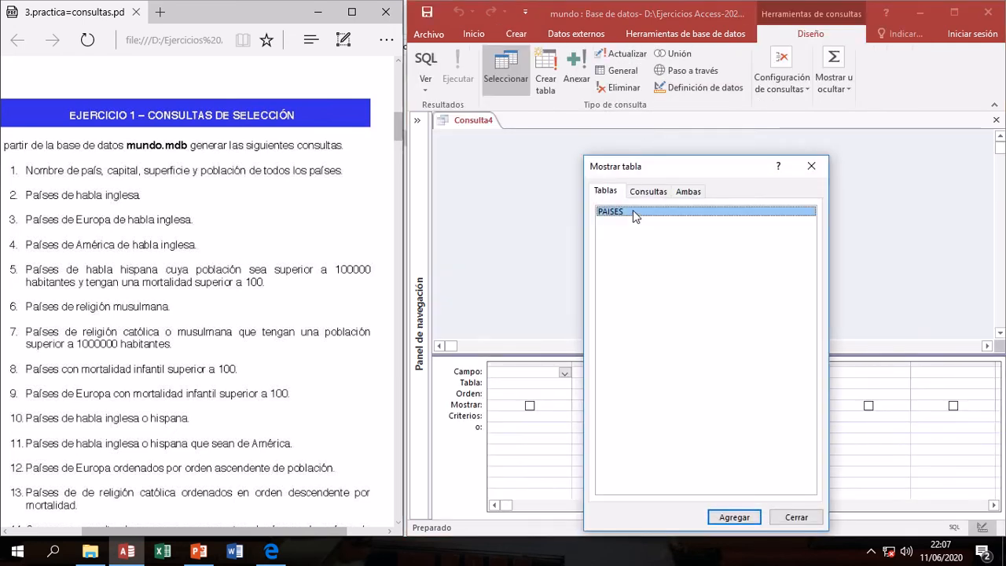
pyautogui.doubleClick(633, 210)
pyautogui.click(796, 517)
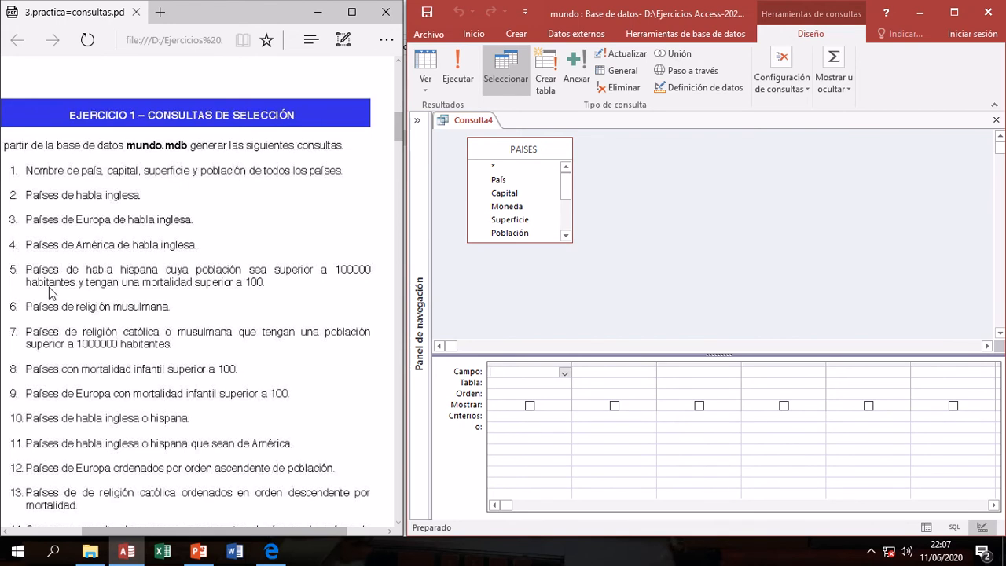
# - Add the País, Lengua, Población and Mortalidad infantil fields to the query grid
pyautogui.doubleClick(497, 180)
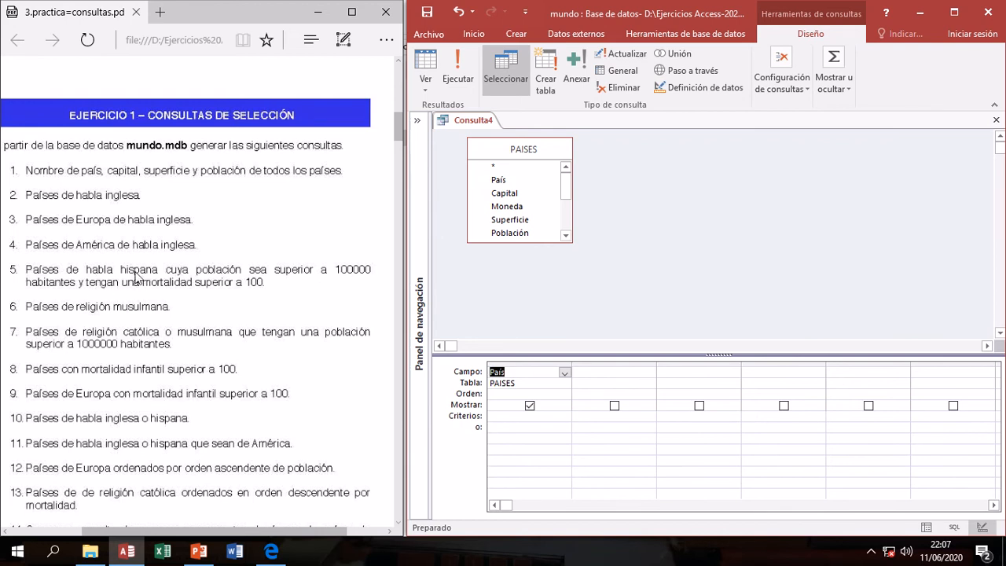
pyautogui.scroll(-3, 541, 209)
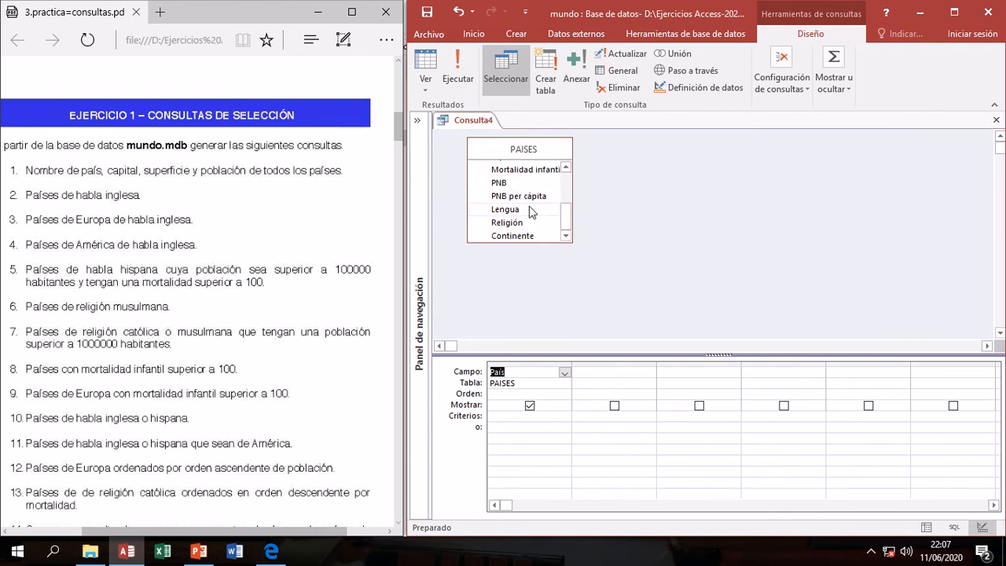
pyautogui.doubleClick(505, 209)
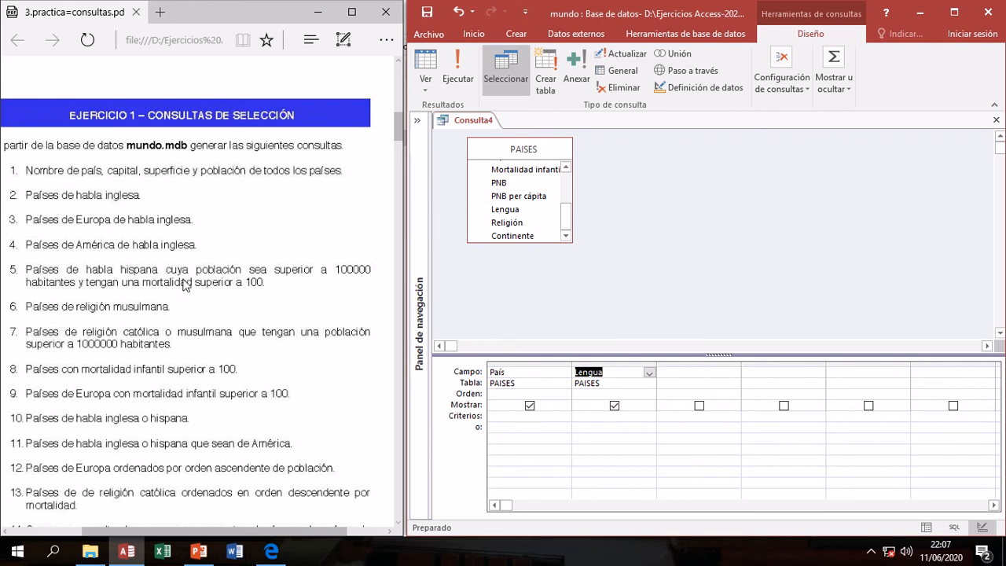
pyautogui.scroll(2, 507, 236)
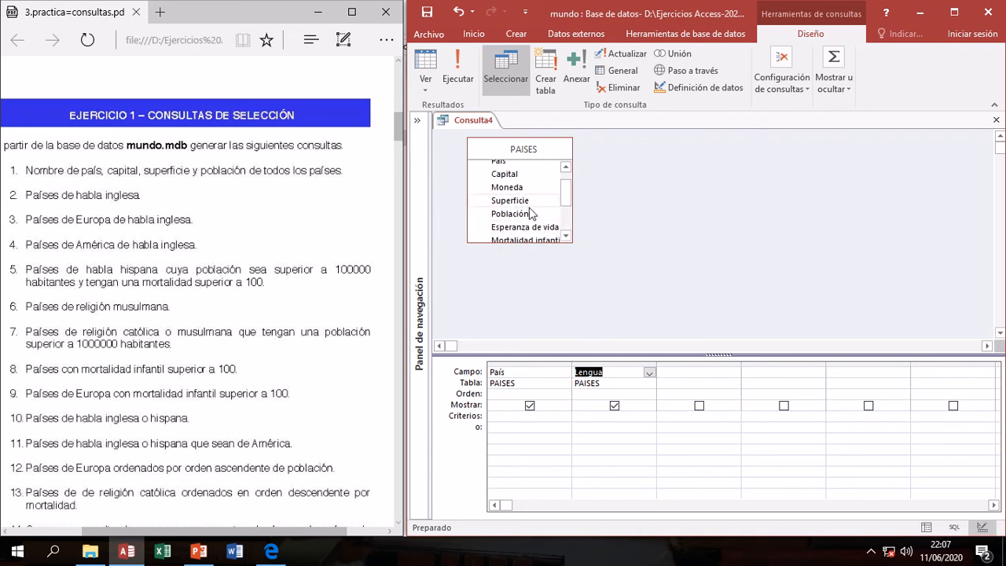
pyautogui.click(528, 214)
pyautogui.doubleClick(528, 214)
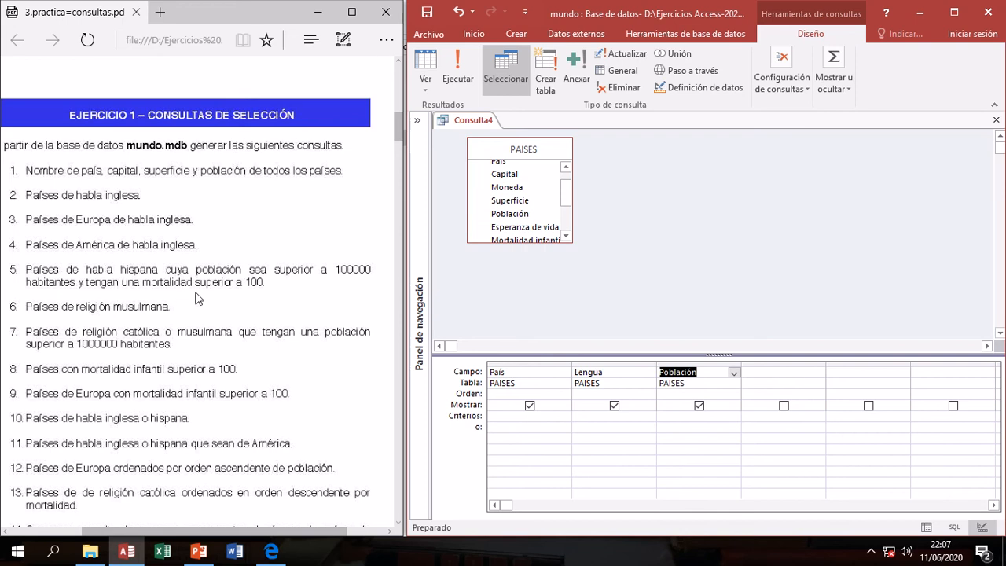
pyautogui.scroll(-1, 533, 196)
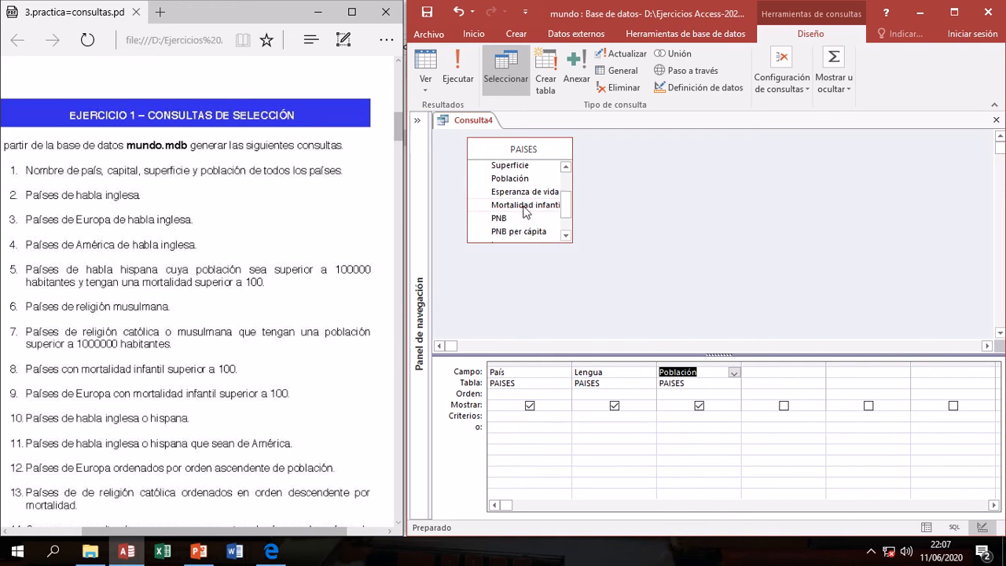
pyautogui.scroll(2, 505, 231)
pyautogui.scroll(-3, 507, 224)
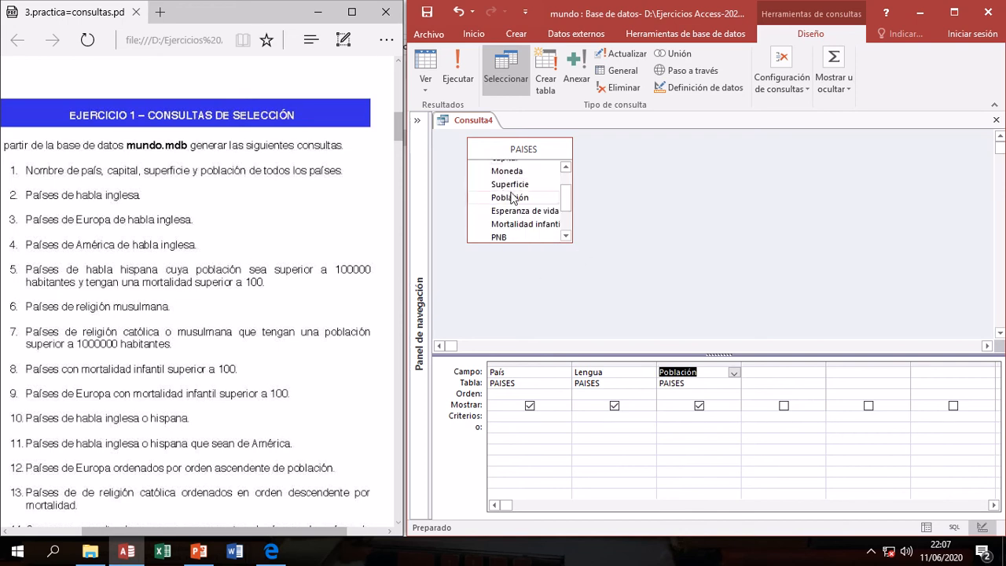
pyautogui.scroll(1, 509, 220)
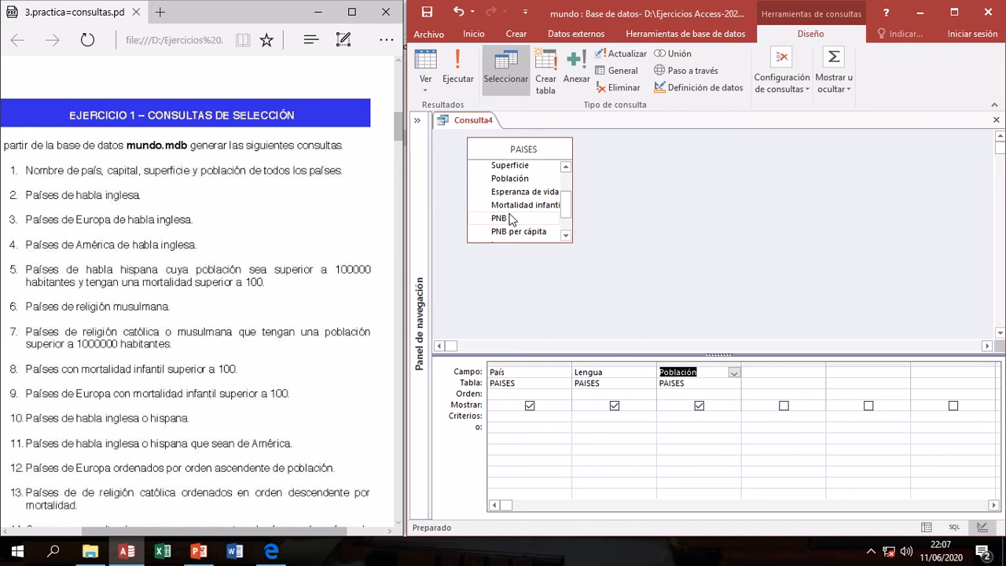
pyautogui.doubleClick(534, 206)
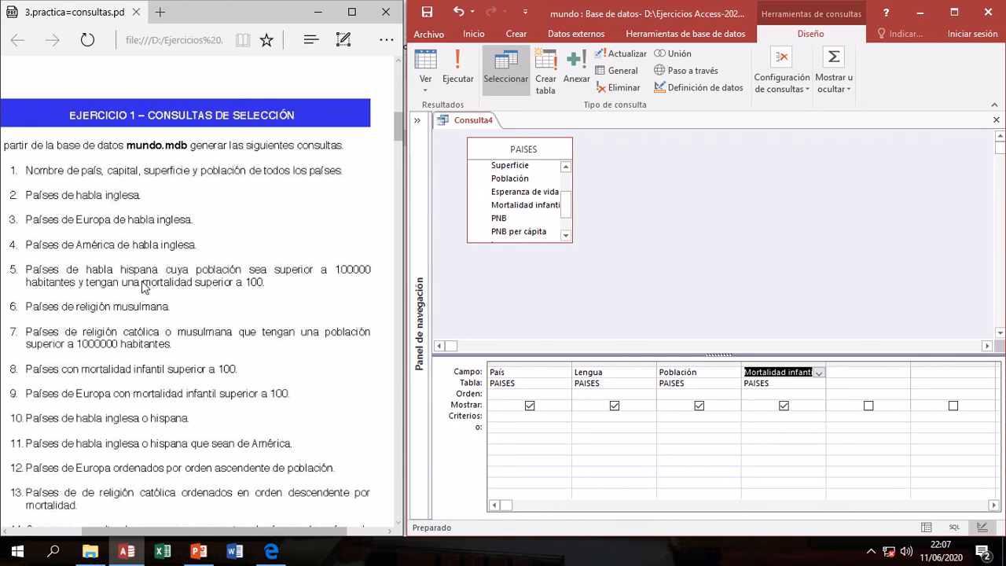
# - Set the criteria =Español for Lengua, >100000 for Población and >100 for Mortalidad infantil, and run the query
pyautogui.click(586, 417)
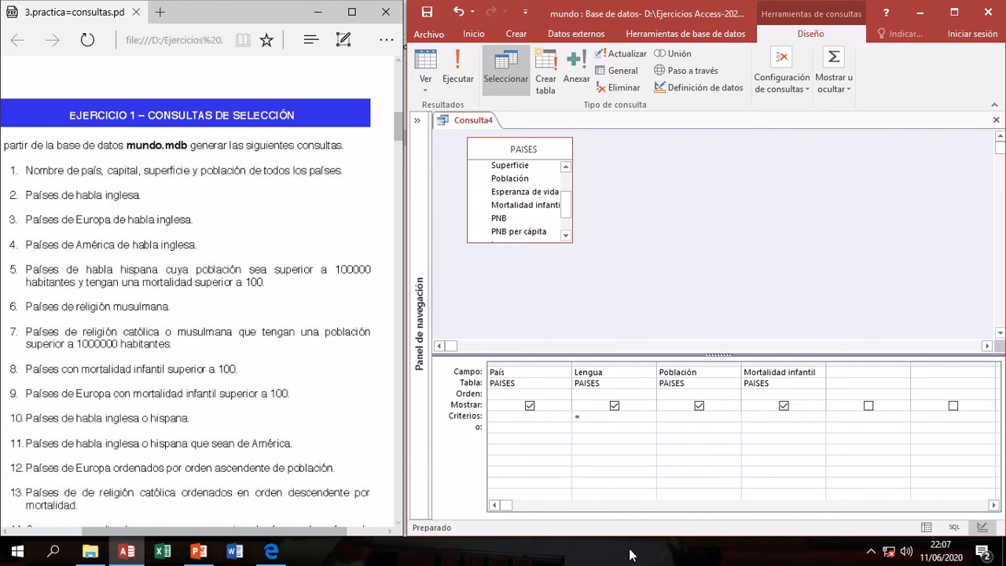
pyautogui.write('=Español')
pyautogui.click(669, 415)
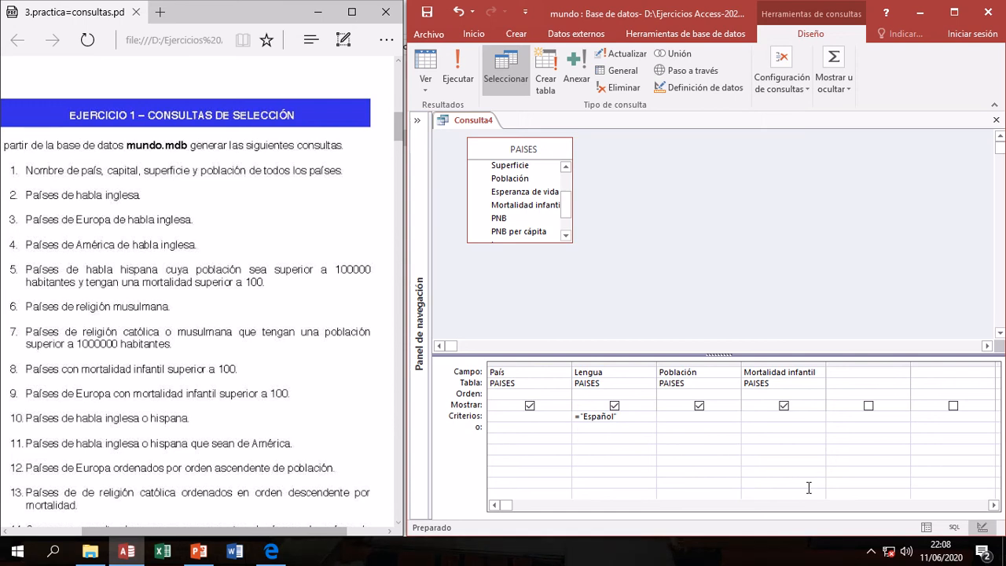
pyautogui.write('>')
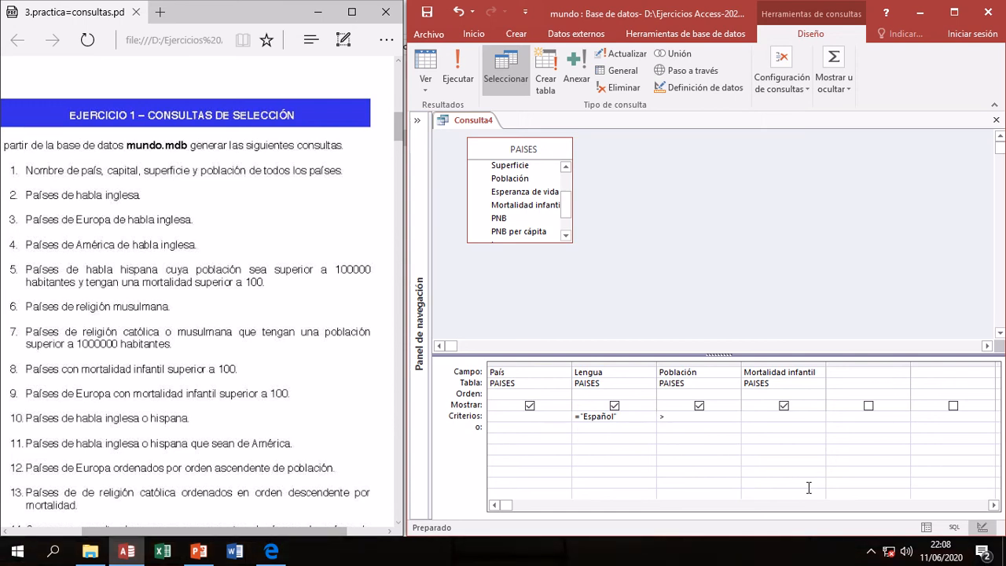
pyautogui.press('Num_Lock')
pyautogui.write('>100')
pyautogui.click(458, 69)
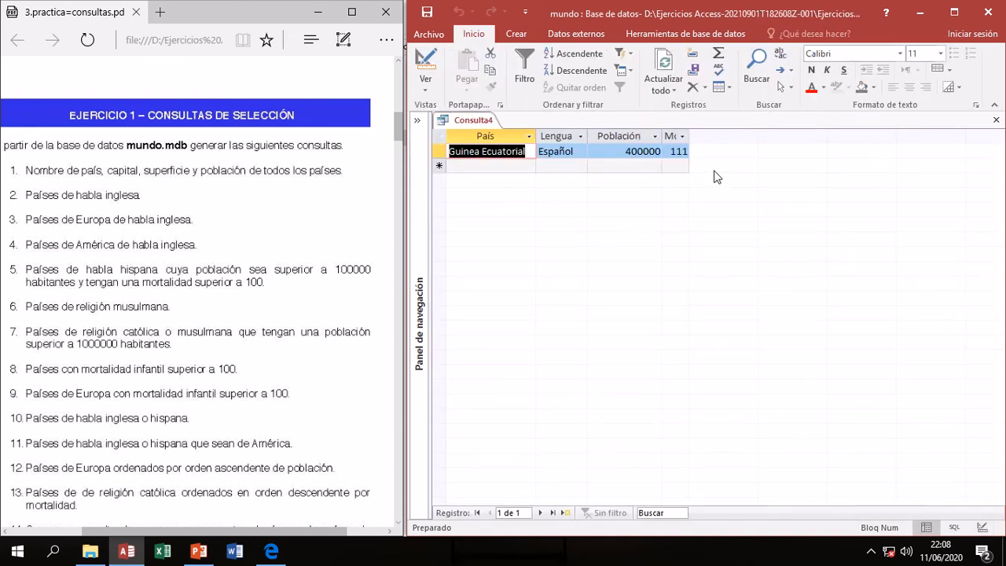
# - Widen the Mortalidad infantil column in the results, and close the query saving its changes
pyautogui.moveTo(688, 135); pyautogui.dragTo(715, 135)
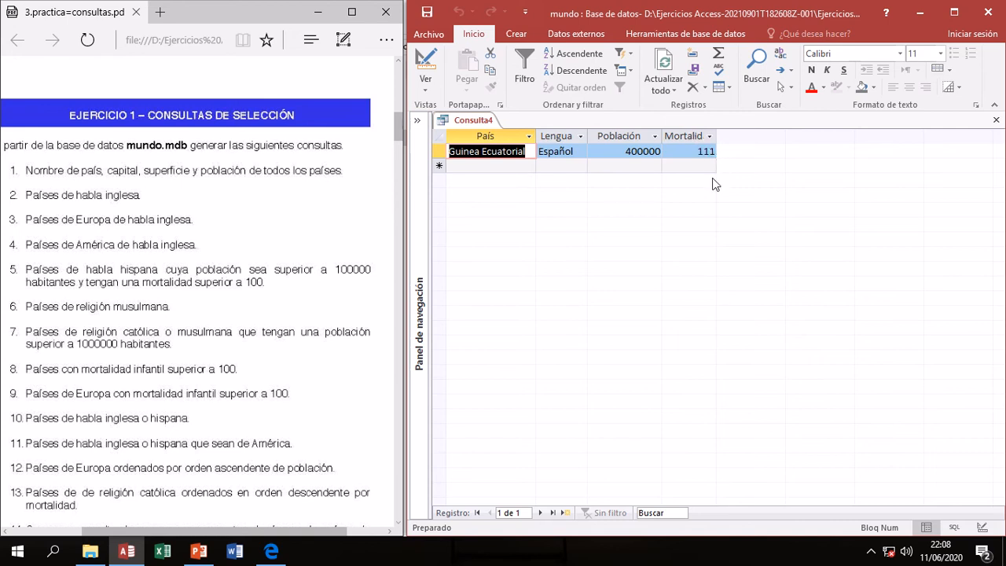
pyautogui.click(995, 120)
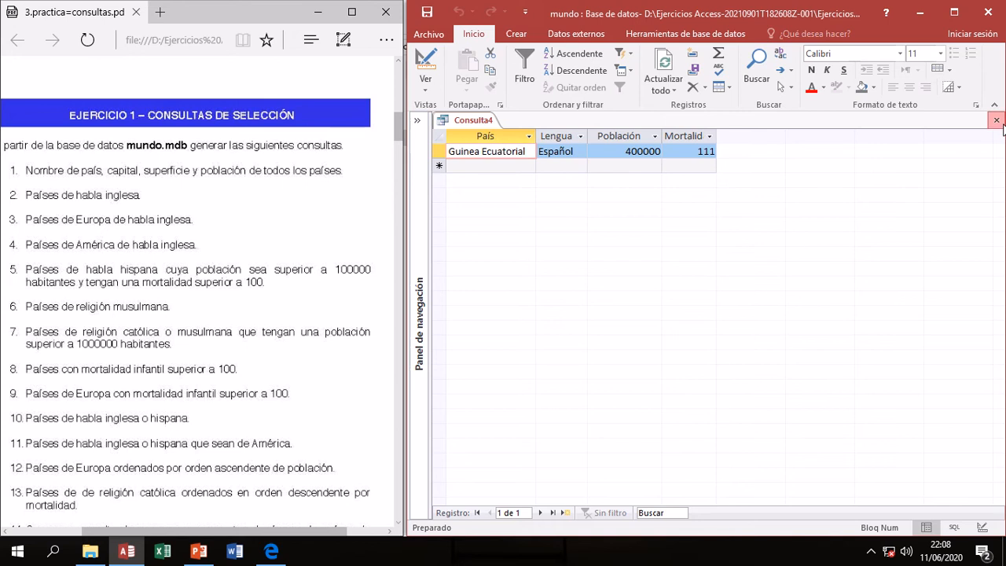
pyautogui.click(457, 316)
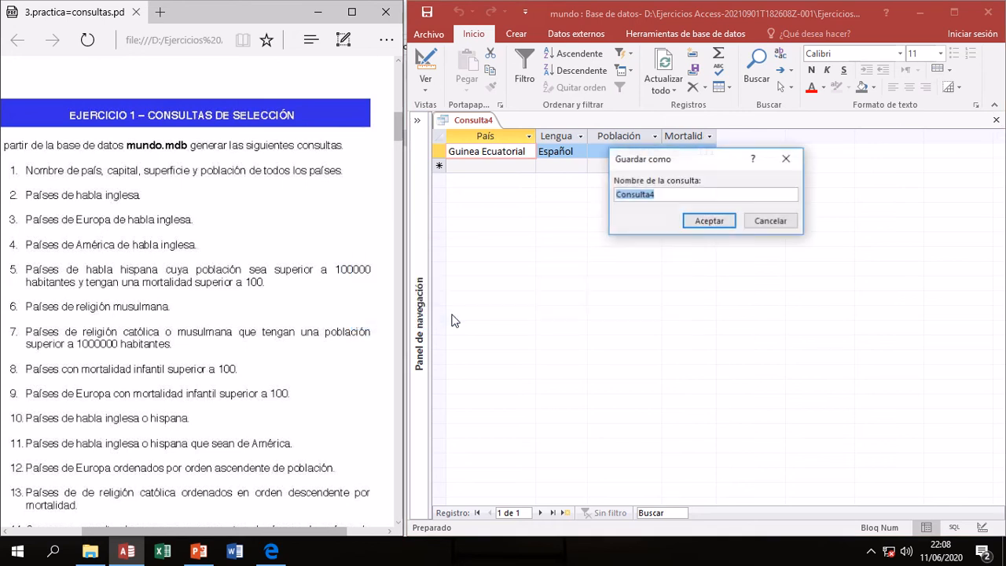
pyautogui.click(688, 195)
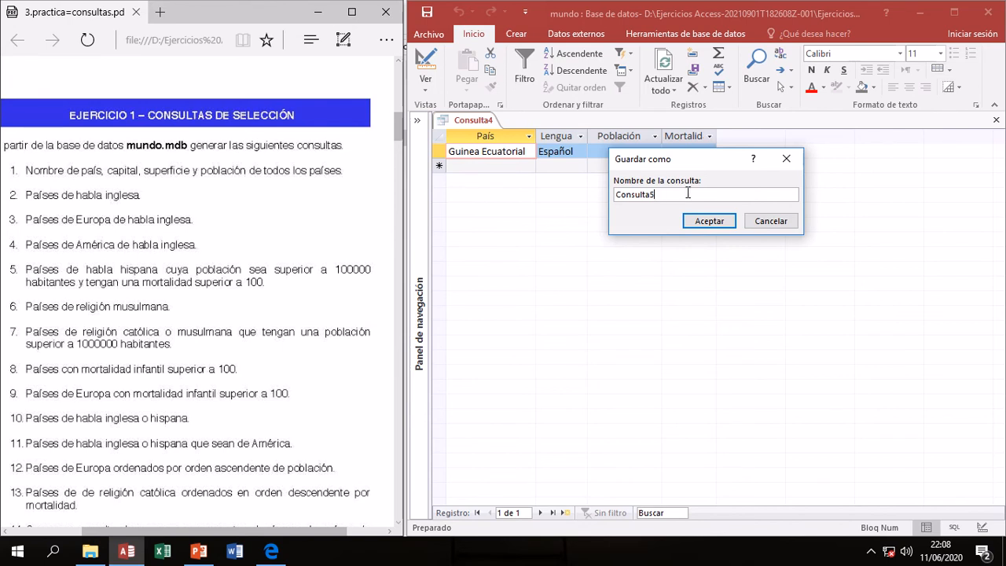
pyautogui.click(709, 221)
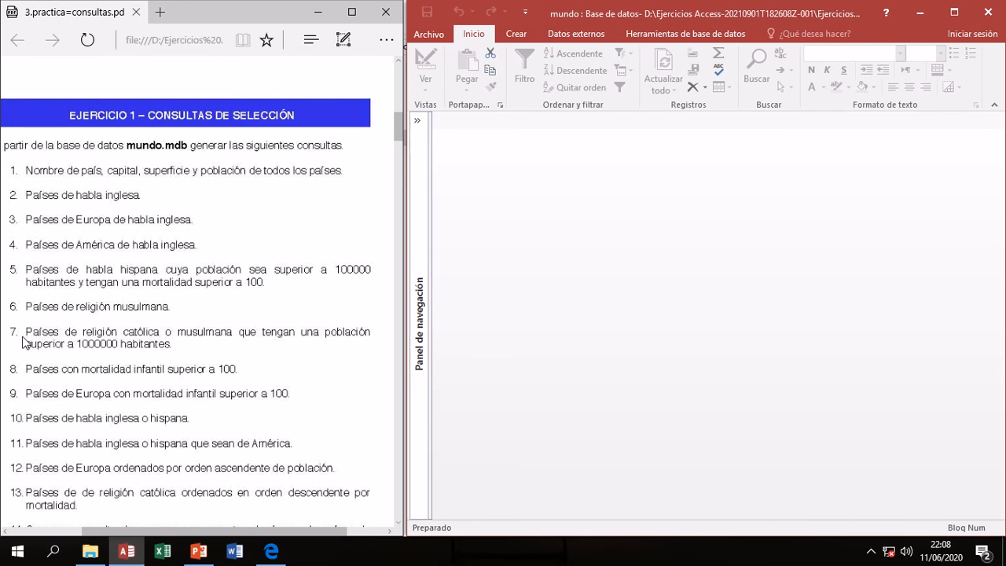
# - Create a new query in design view on the PAISES table and enlarge its field list to show every field
pyautogui.click(525, 36)
pyautogui.click(675, 81)
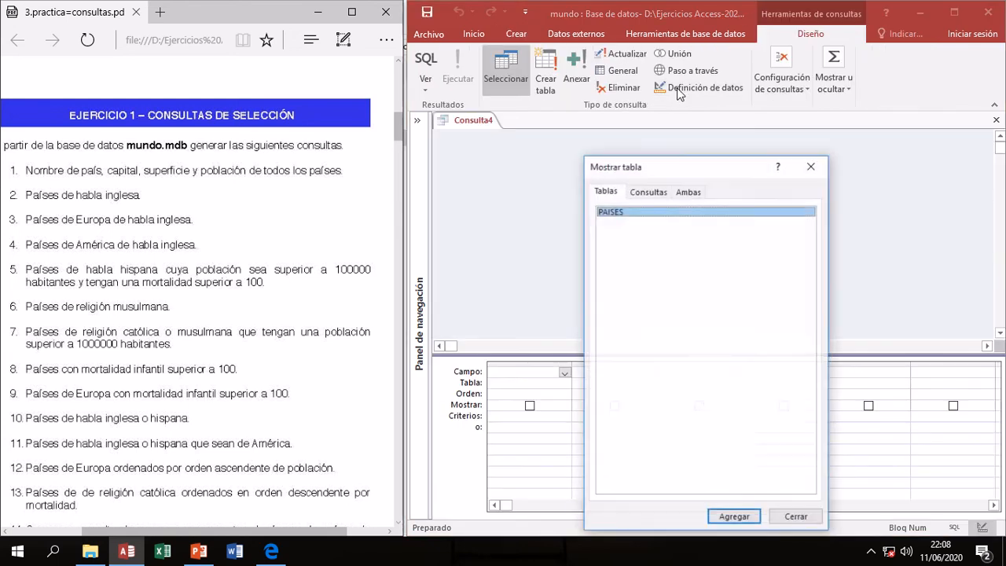
pyautogui.doubleClick(622, 210)
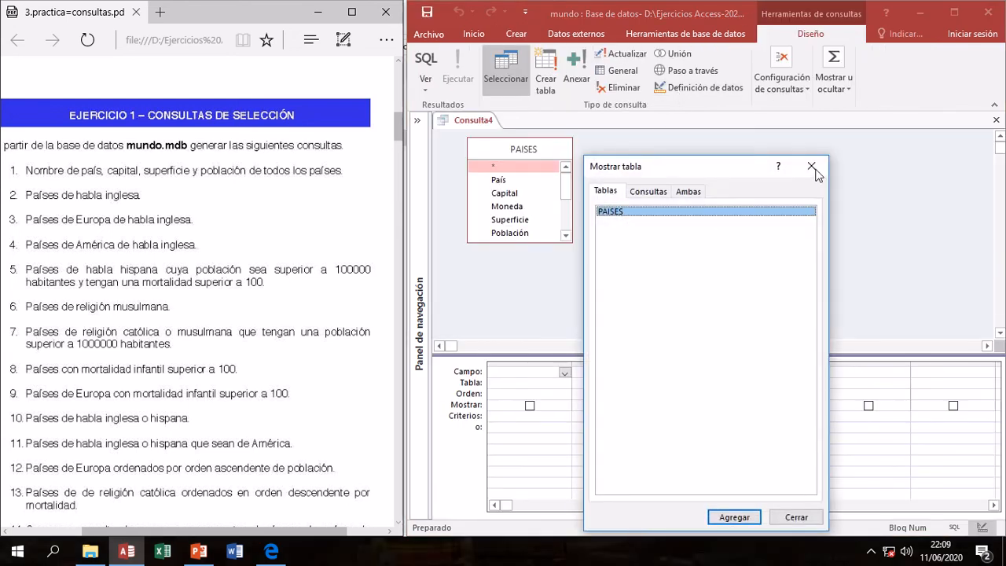
pyautogui.click(810, 166)
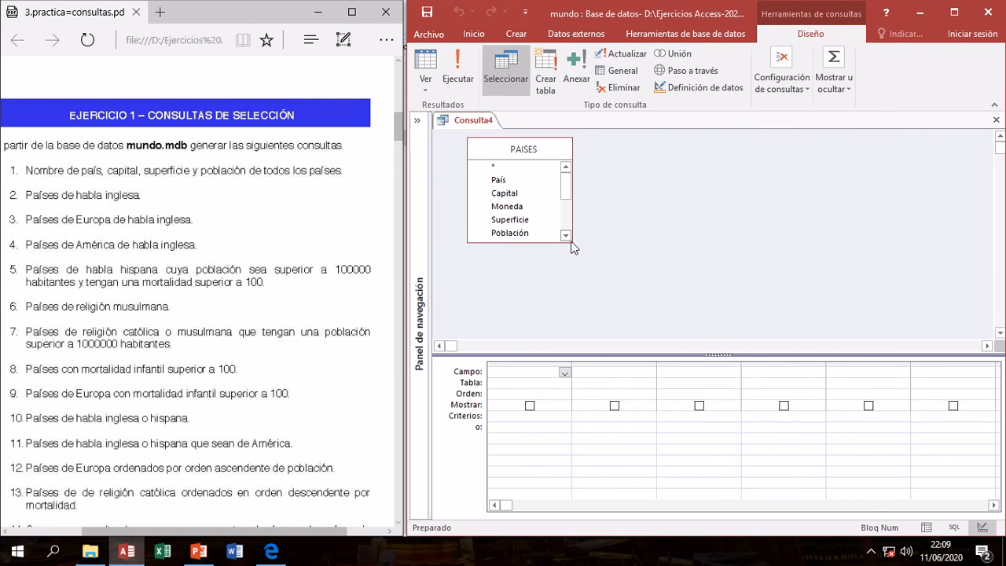
pyautogui.moveTo(575, 244); pyautogui.dragTo(596, 336)
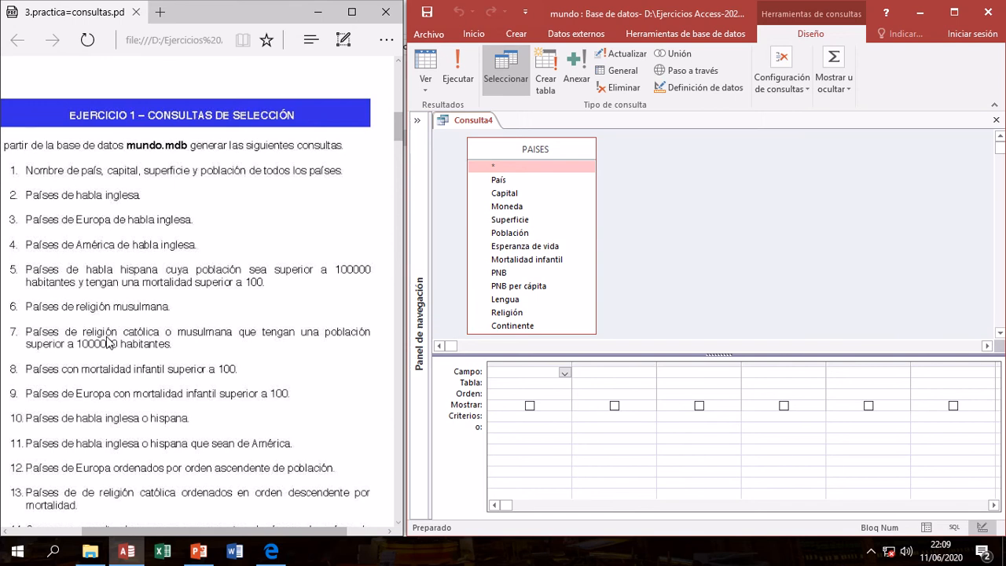
# - Add the País, Religión and Población fields to the query grid
pyautogui.doubleClick(506, 181)
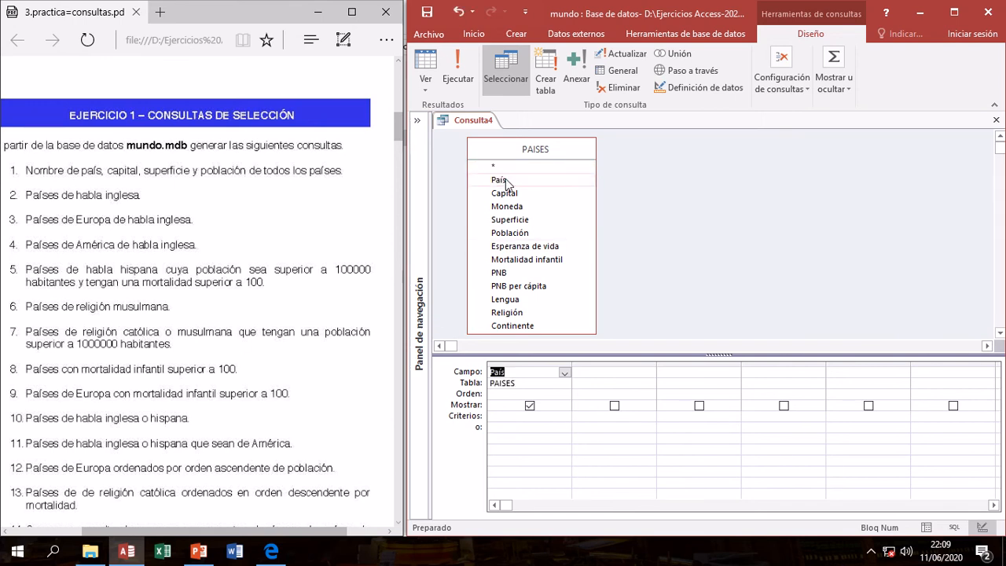
pyautogui.doubleClick(507, 312)
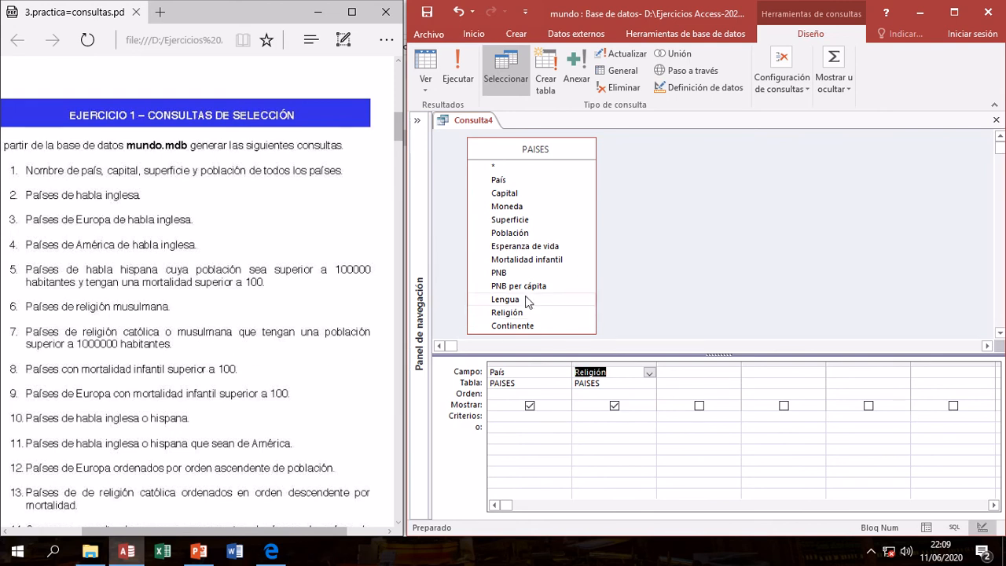
pyautogui.doubleClick(523, 235)
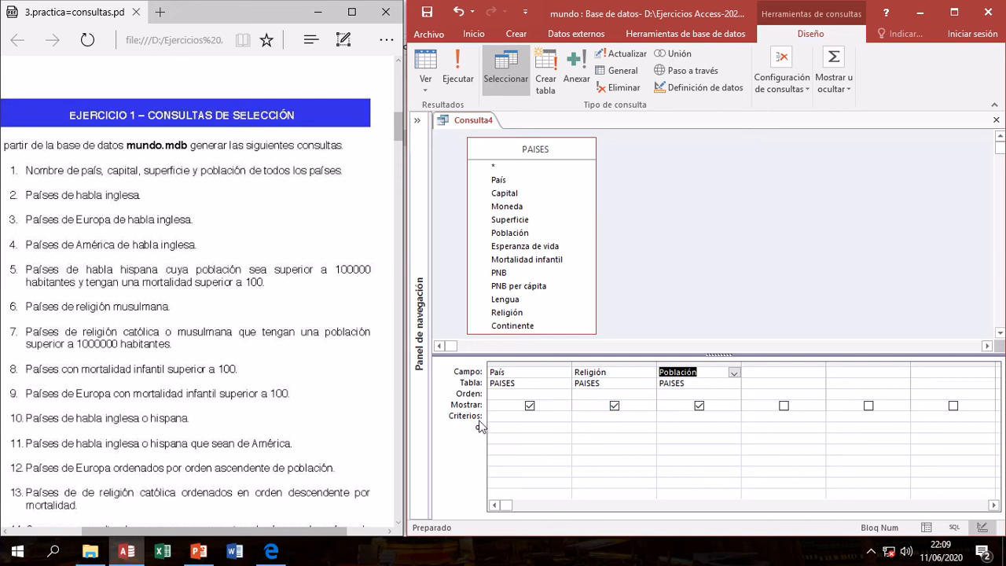
# - Set the Religión criteria to ="Católica" with ="Musulmana" as the alternative on the row below
pyautogui.click(589, 416)
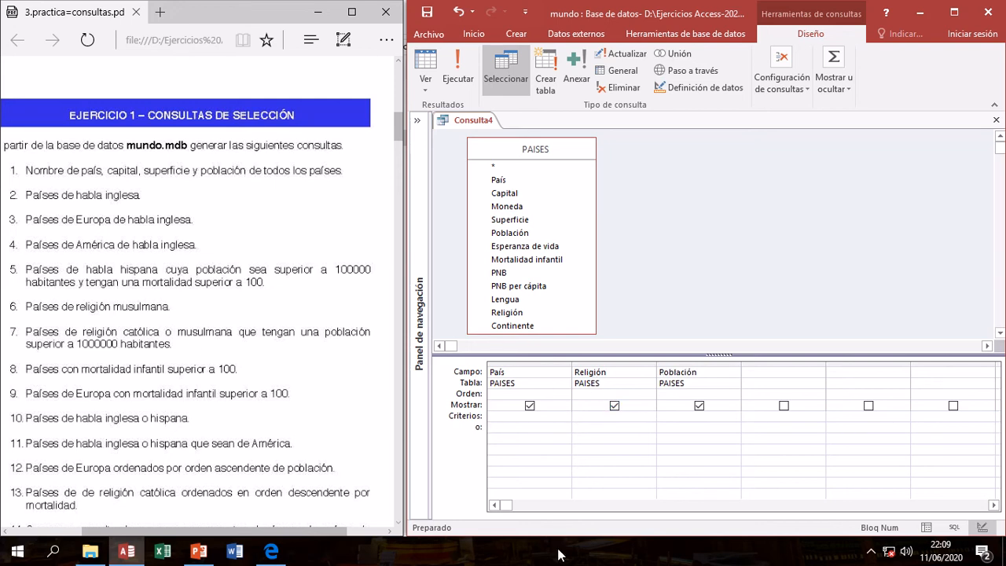
pyautogui.write('=Ca')
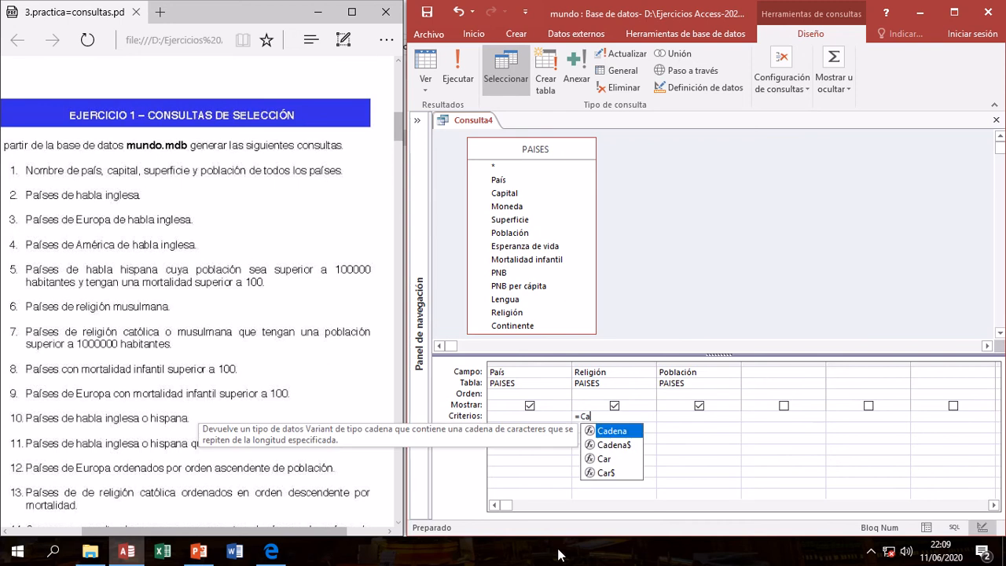
pyautogui.write('tólica')
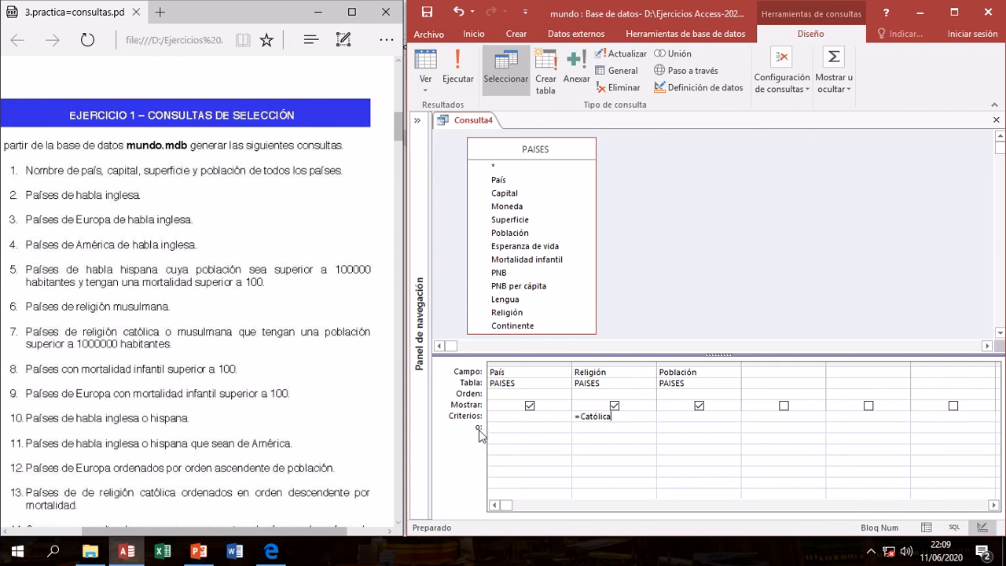
pyautogui.click(587, 430)
pyautogui.write('="Musulmana')
# - Set the Población criterion to >100000 on both the Católica and Musulmana rows, and run the query
pyautogui.click(683, 416)
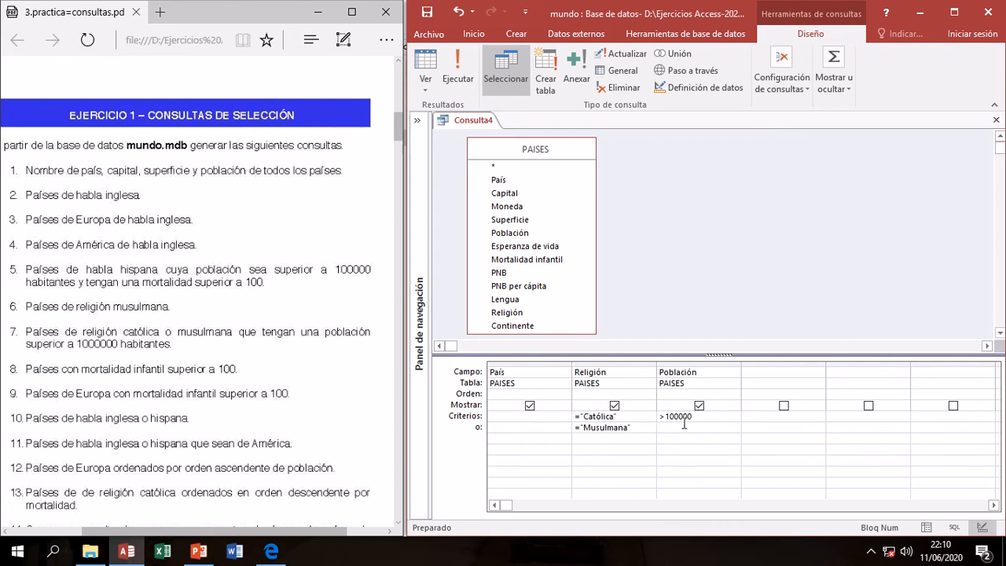
pyautogui.press('Down')
pyautogui.press('Down')
pyautogui.moveTo(481, 4)
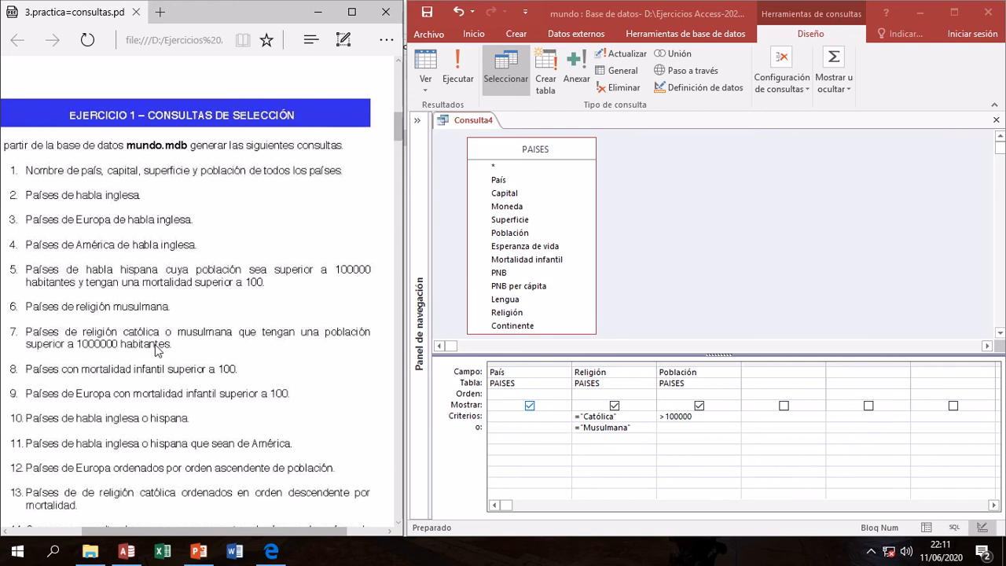
pyautogui.click(667, 428)
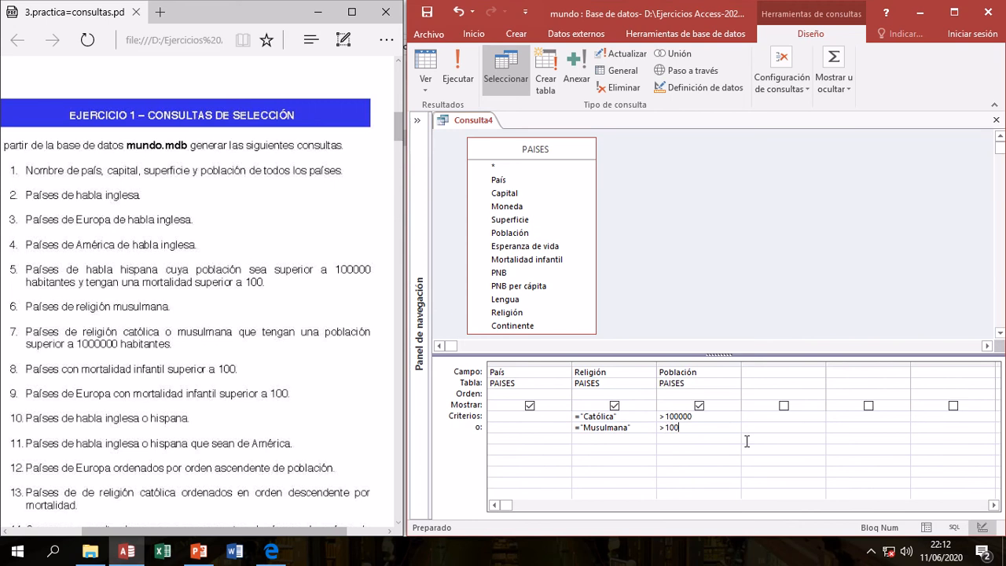
pyautogui.write('>100000')
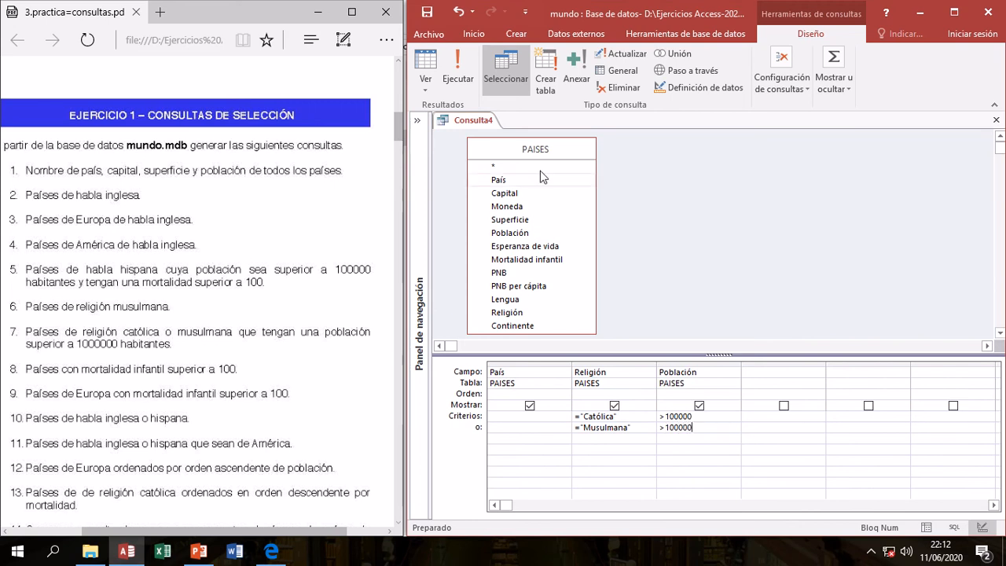
pyautogui.click(457, 81)
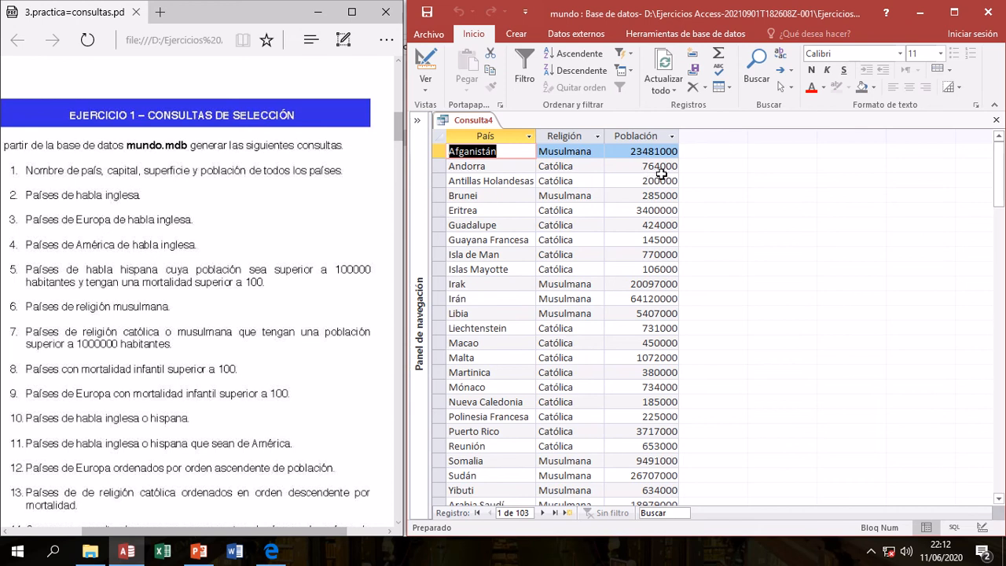
# - Look through the query results, checking the religion and population of the listed countries
pyautogui.scroll(-2, 646, 204)
pyautogui.scroll(-12, 645, 206)
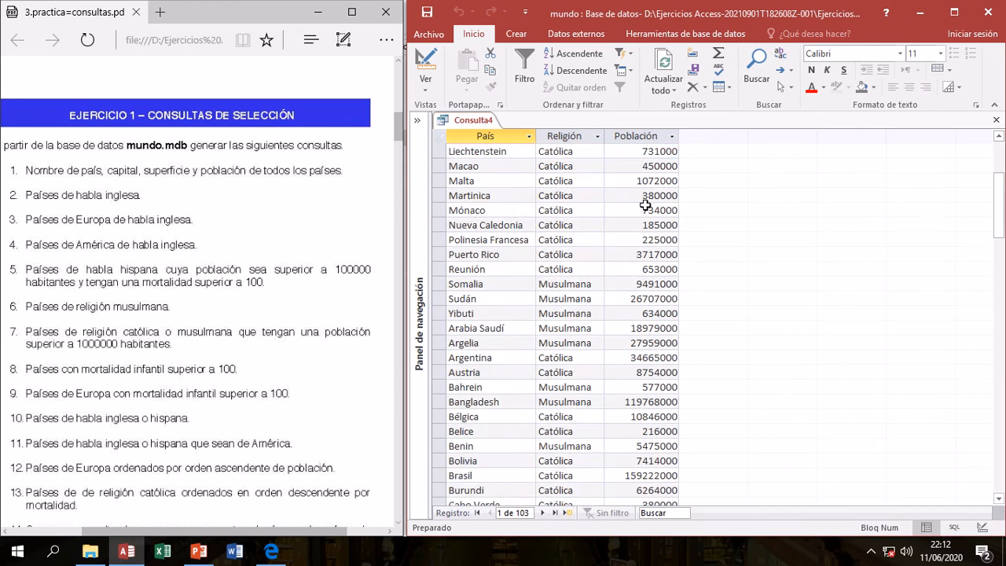
pyautogui.scroll(-14, 645, 205)
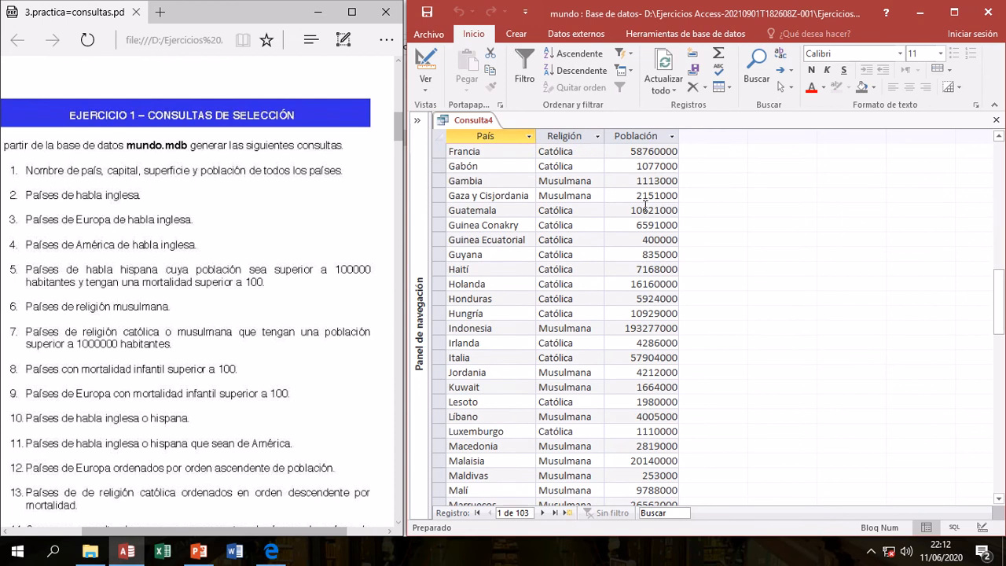
pyautogui.scroll(-1, 645, 205)
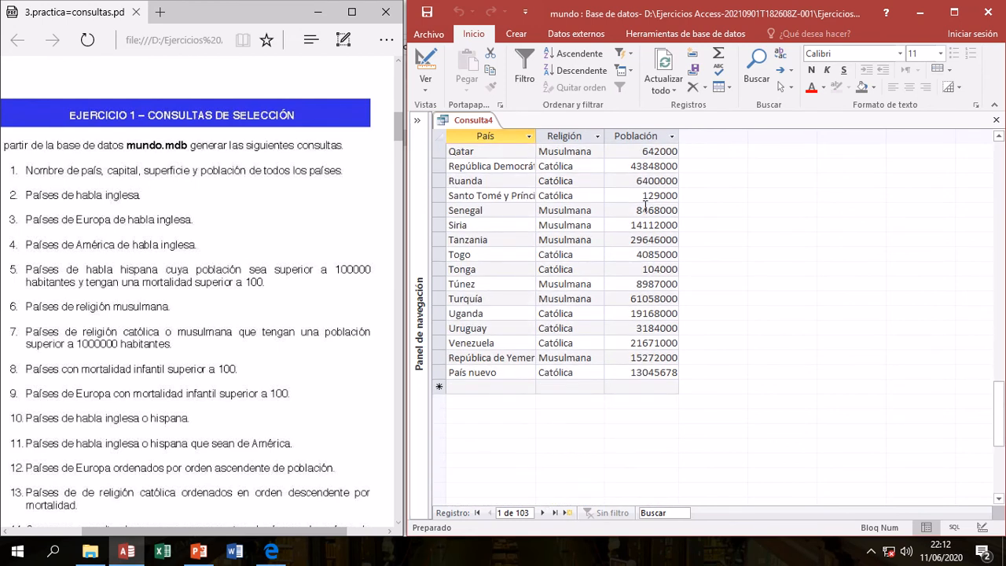
pyautogui.scroll(12, 673, 265)
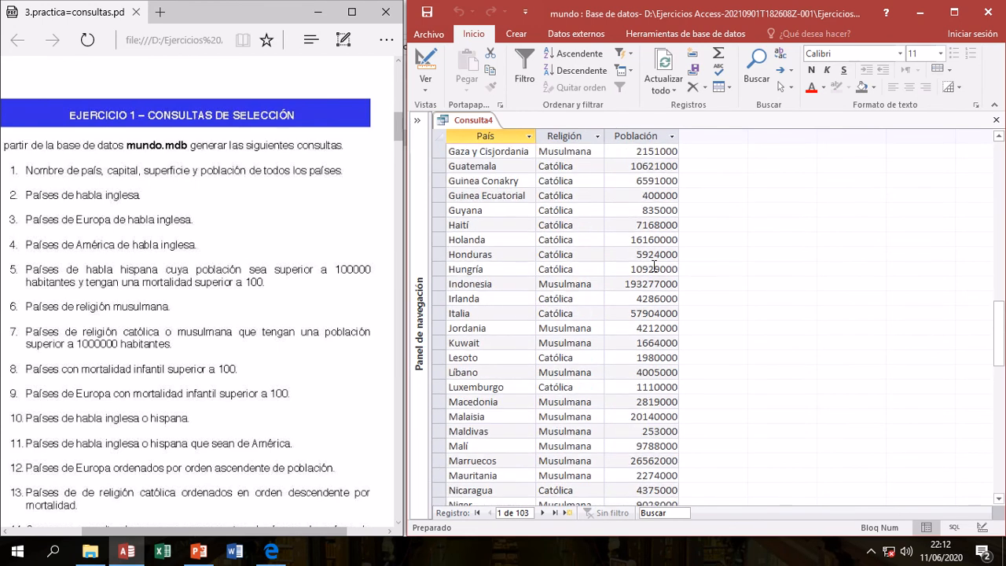
pyautogui.scroll(11, 654, 267)
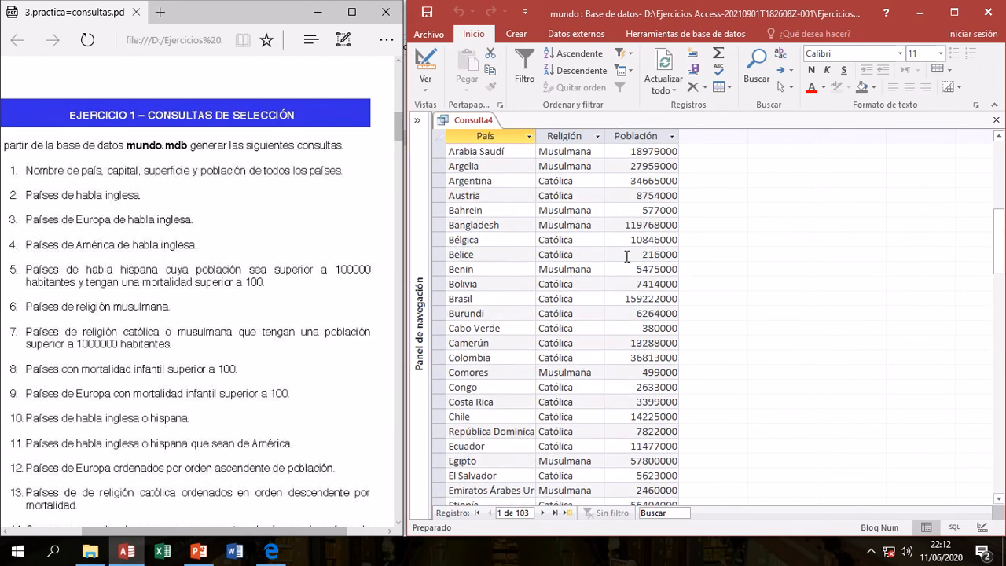
pyautogui.scroll(5, 587, 245)
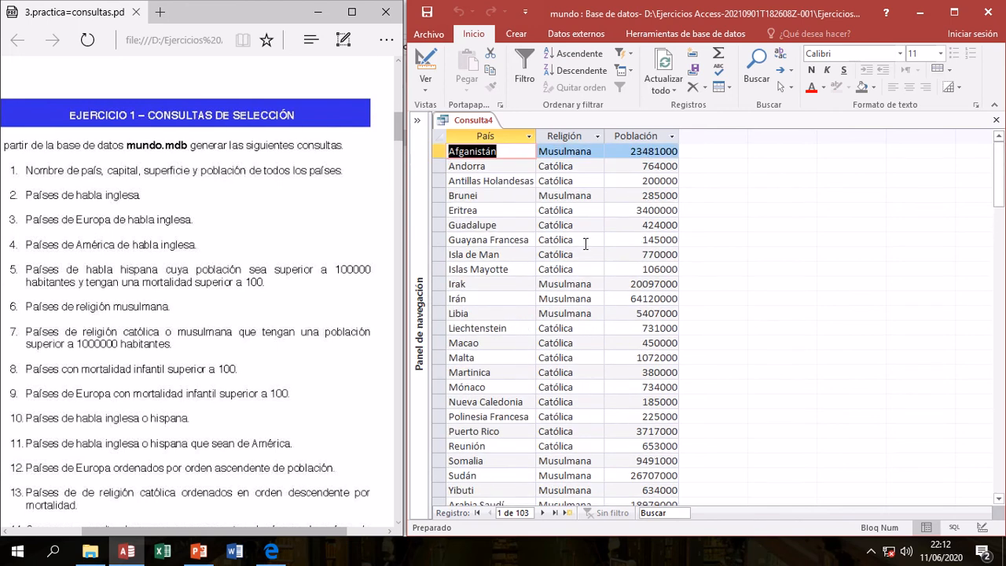
# - Close the query and save it under the name Consulta7
pyautogui.click(997, 120)
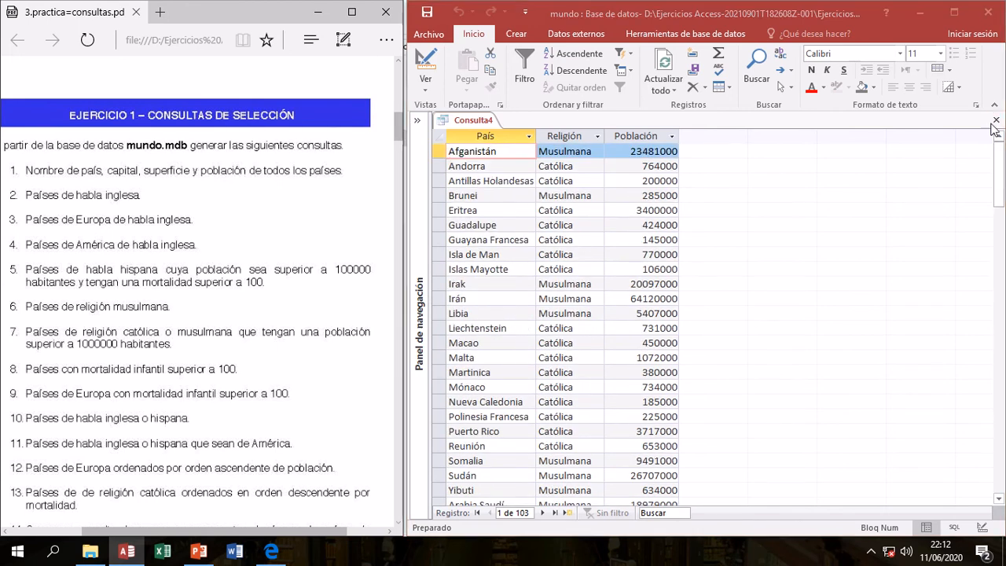
pyautogui.click(434, 316)
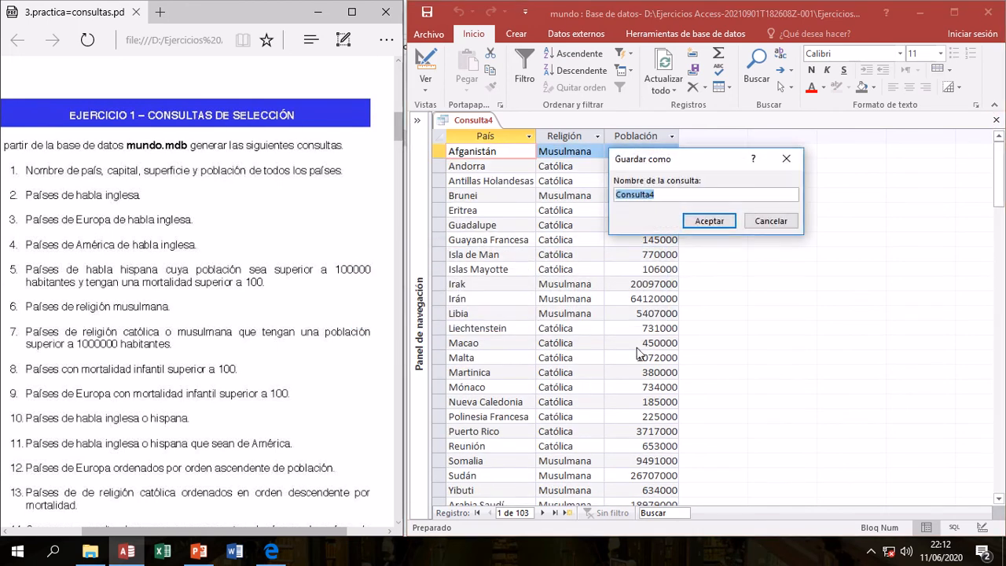
pyautogui.click(676, 196)
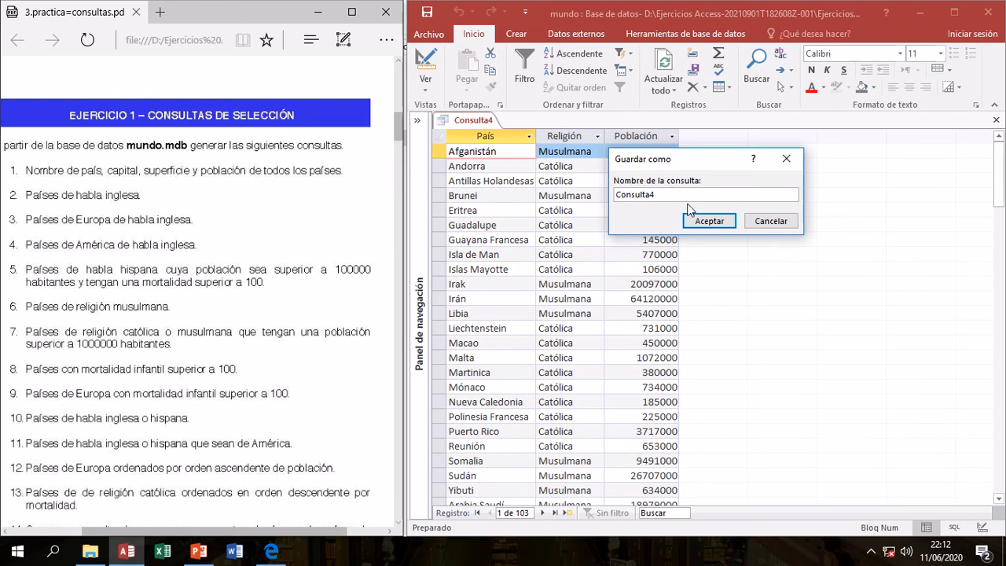
pyautogui.press('BackSpace')
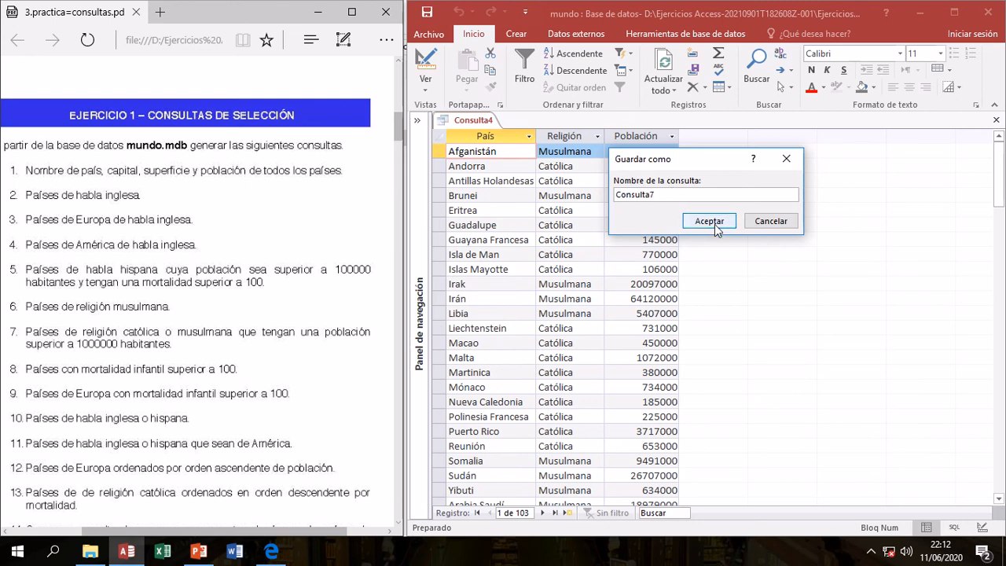
pyautogui.click(710, 221)
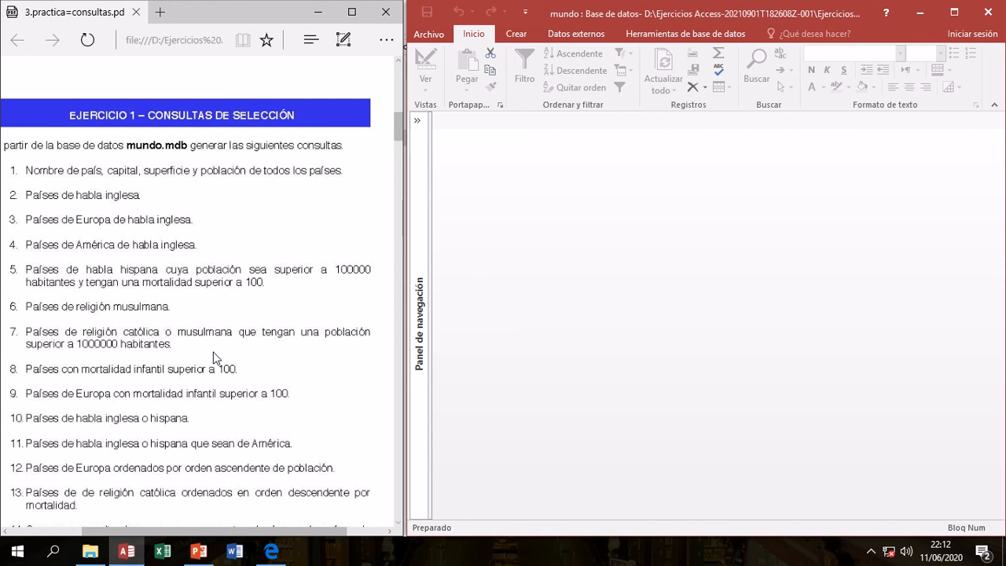
# - Start another query in design view for exercise item 12, using the PAISES table as its source
pyautogui.scroll(-1, 214, 356)
pyautogui.scroll(-2, 213, 352)
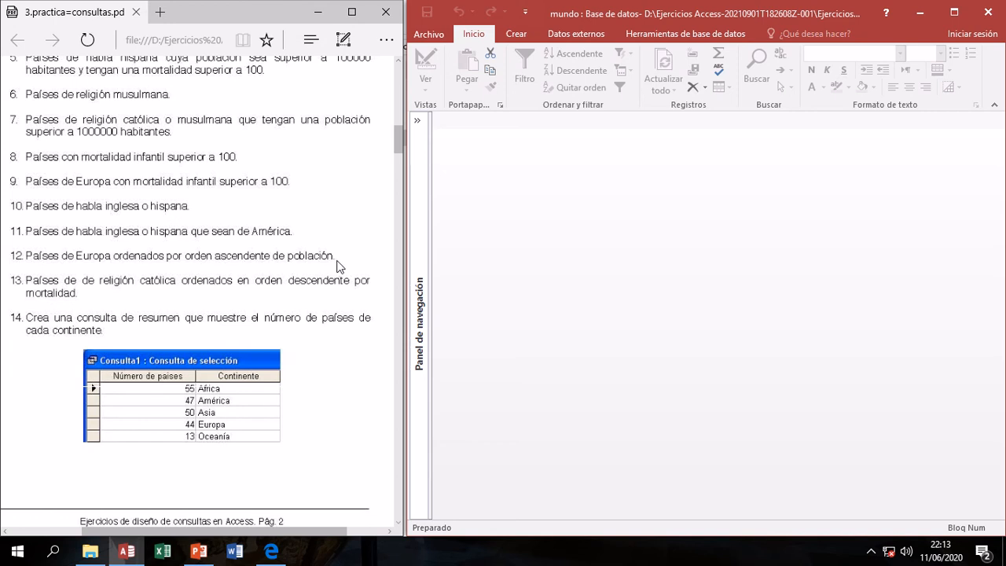
pyautogui.click(517, 35)
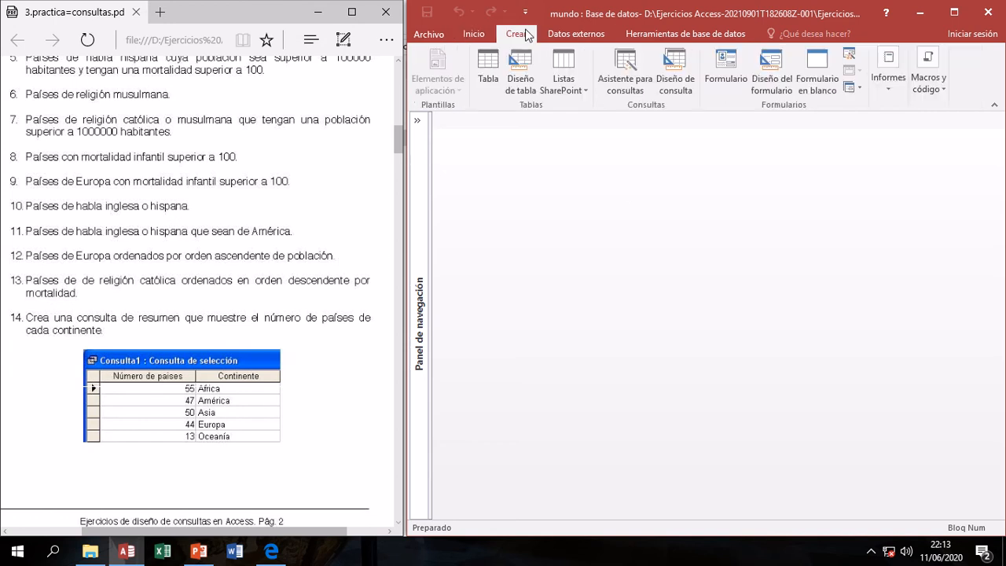
pyautogui.click(671, 87)
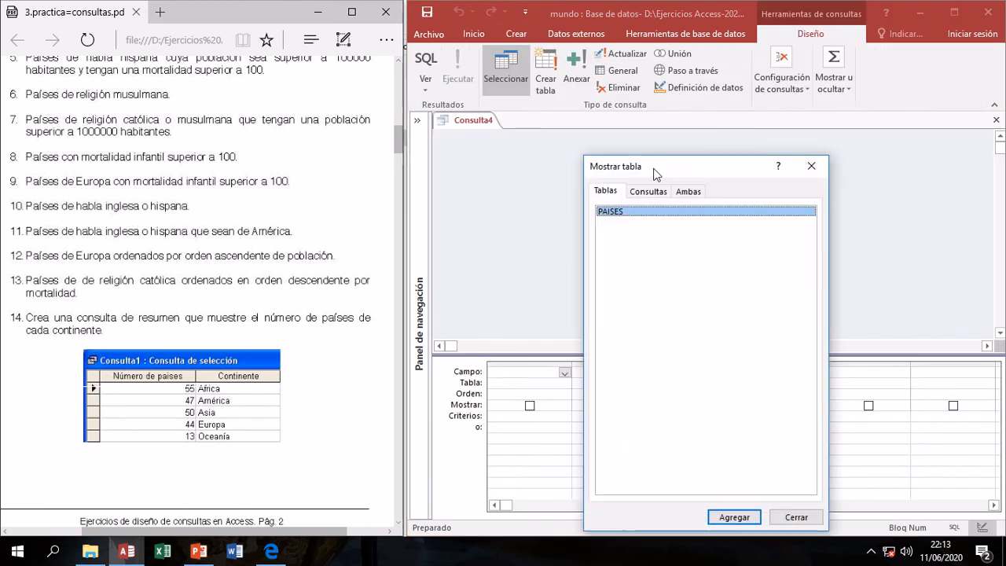
pyautogui.doubleClick(628, 213)
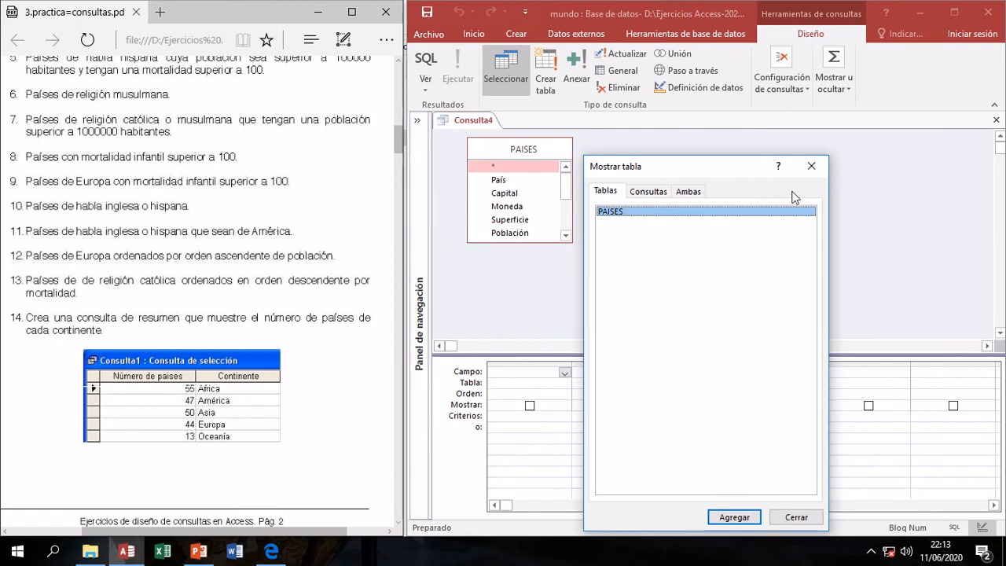
pyautogui.click(811, 166)
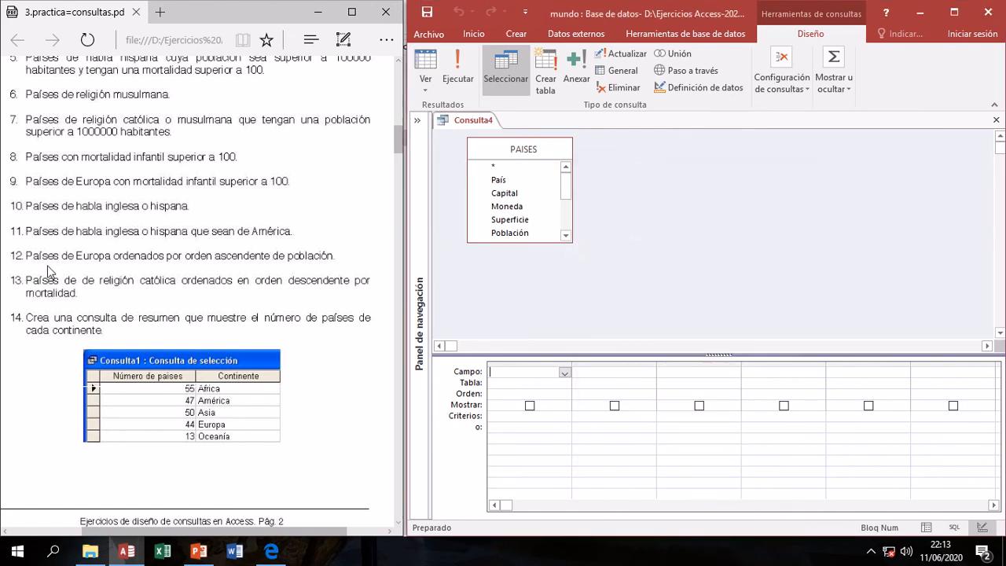
# - Add the País, Continente and Población fields from PAISES to the query grid
pyautogui.doubleClick(509, 189)
pyautogui.scroll(-3, 519, 212)
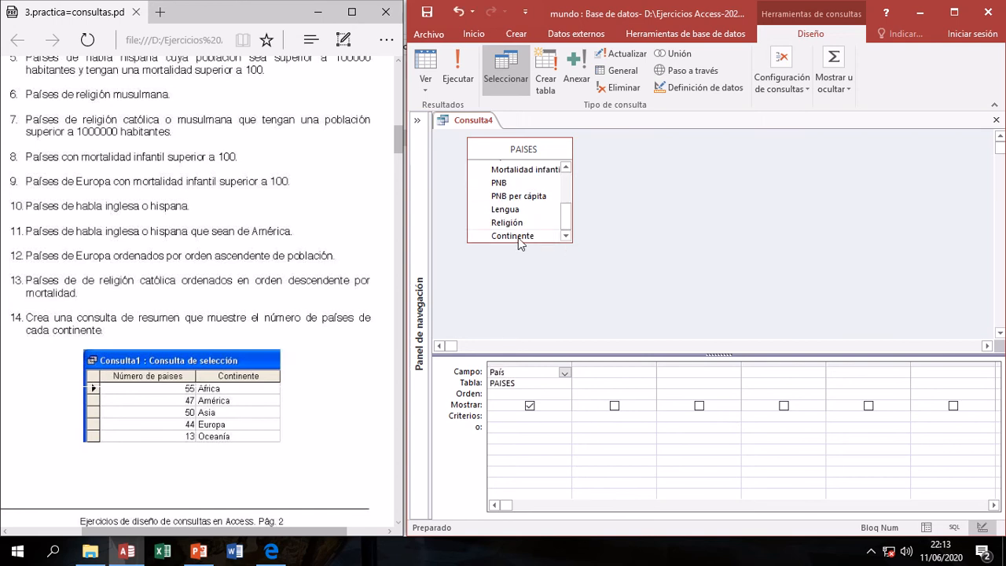
pyautogui.doubleClick(517, 236)
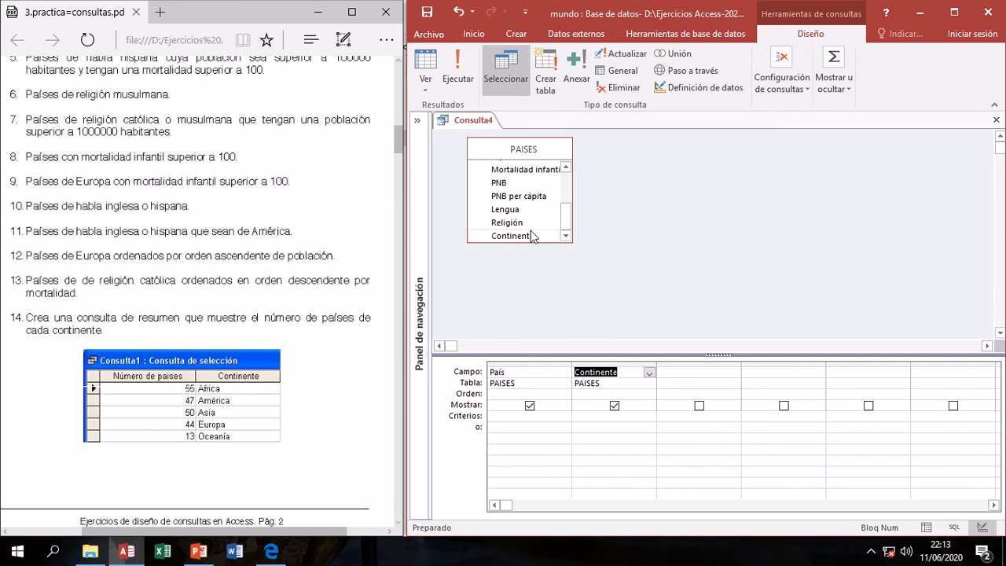
pyautogui.moveTo(565, 223); pyautogui.dragTo(569, 196)
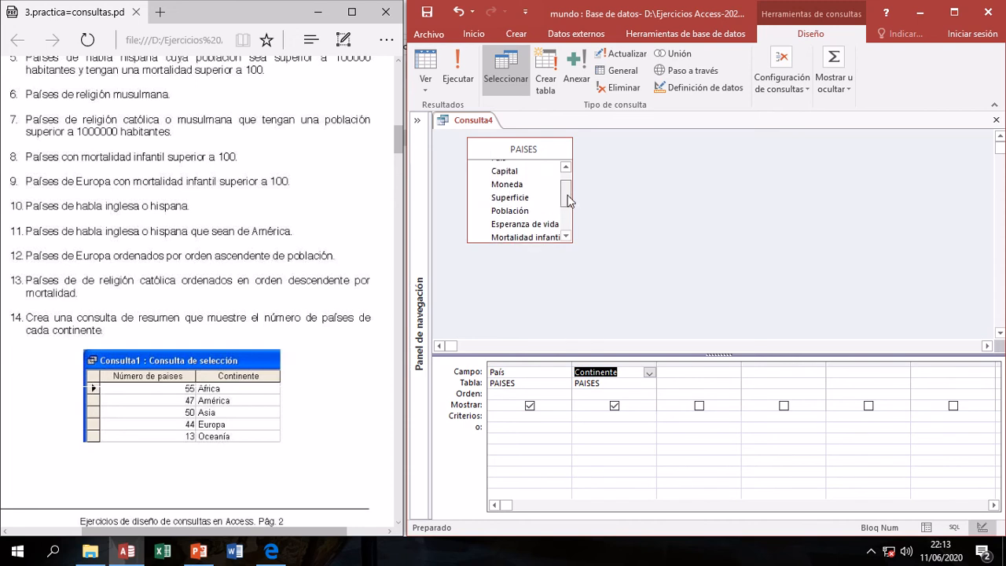
pyautogui.doubleClick(514, 212)
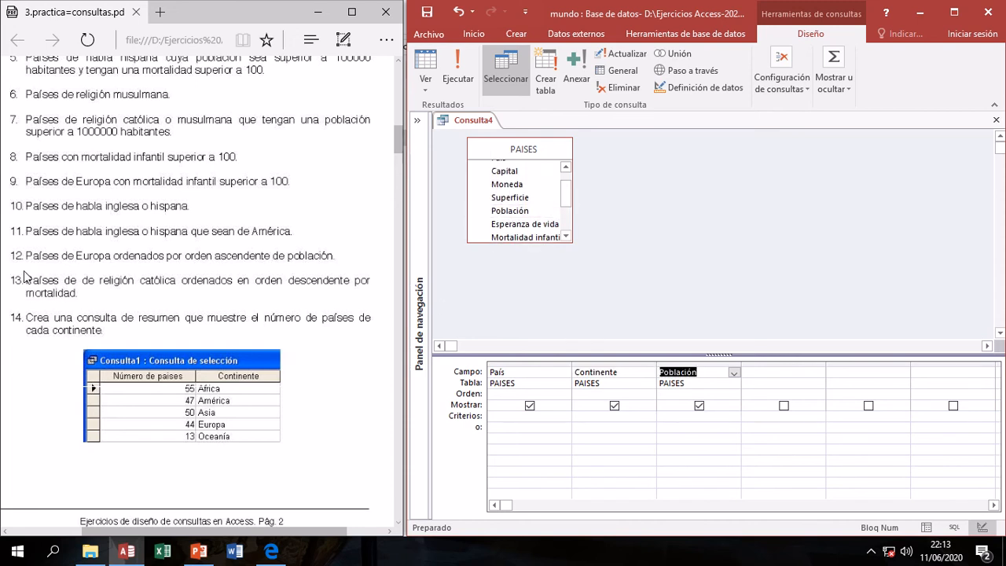
# - Filter the Continente field with the criterion ="Europa" and sort the Población field in ascending order
pyautogui.click(588, 416)
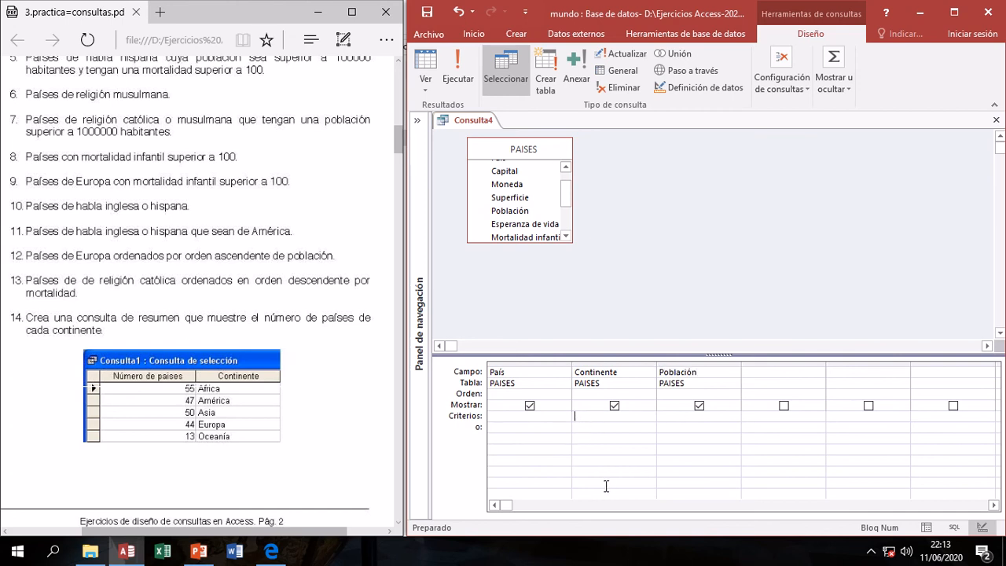
pyautogui.write('=Europa')
pyautogui.click(669, 416)
pyautogui.click(734, 396)
pyautogui.click(733, 396)
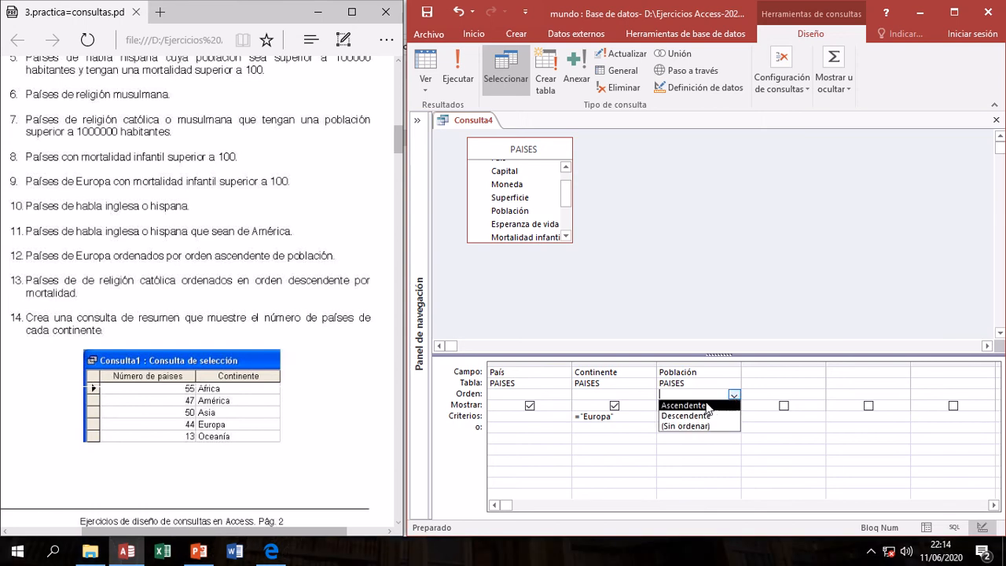
pyautogui.click(699, 405)
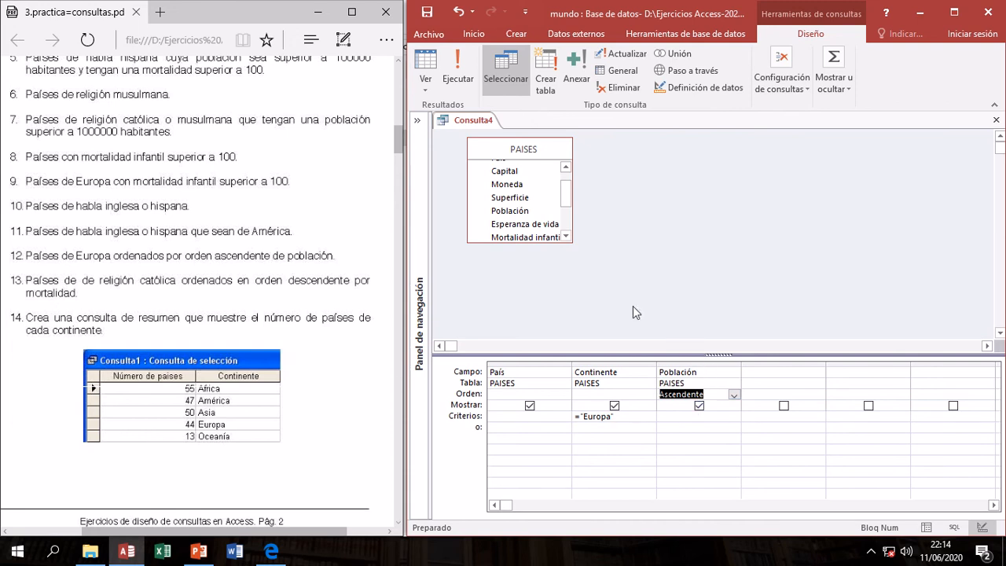
# - Run the query and look through the European countries, checking the order of their population values
pyautogui.click(460, 73)
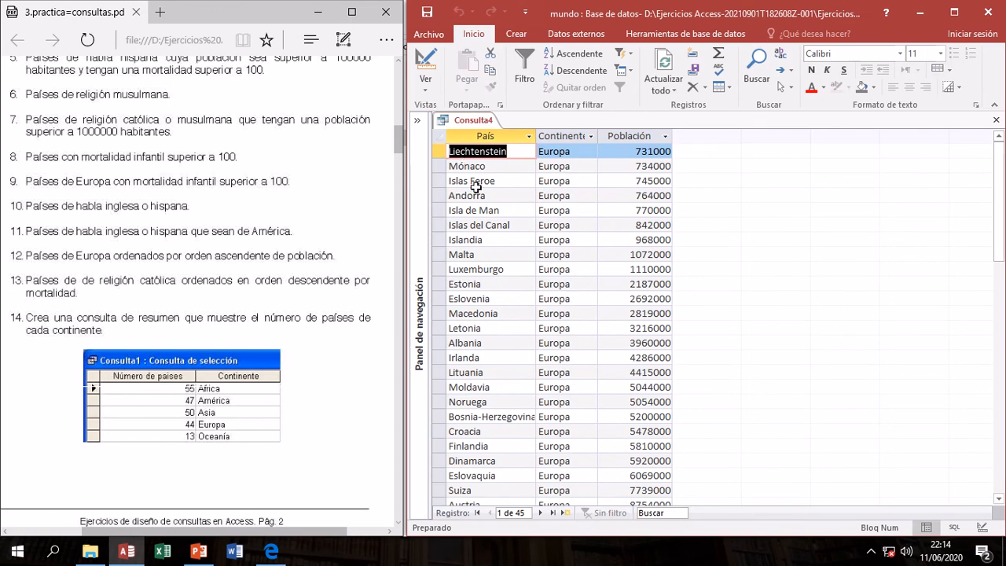
pyautogui.scroll(-5, 488, 284)
pyautogui.scroll(5, 489, 283)
pyautogui.scroll(-14, 637, 150)
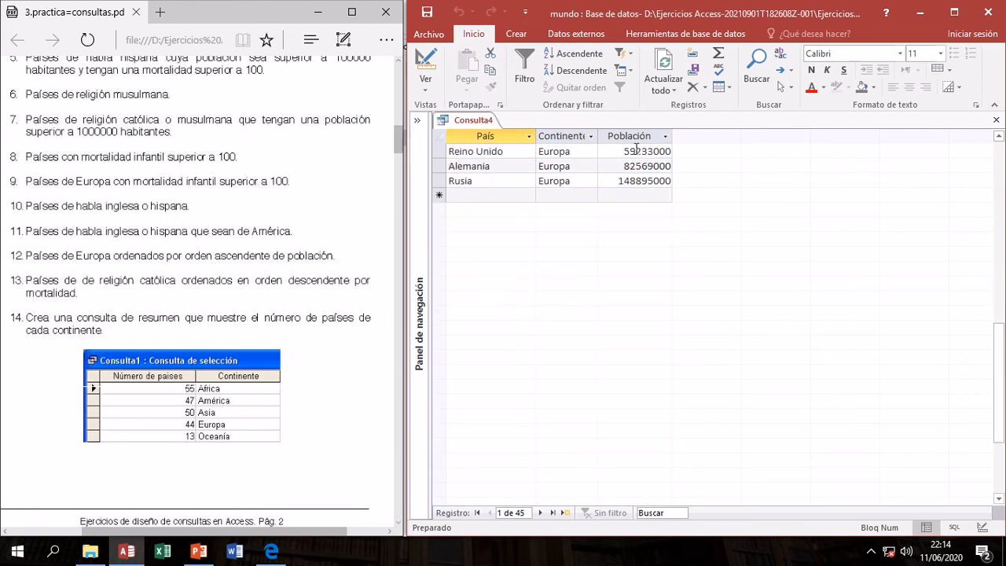
pyautogui.scroll(3, 636, 149)
pyautogui.scroll(11, 637, 150)
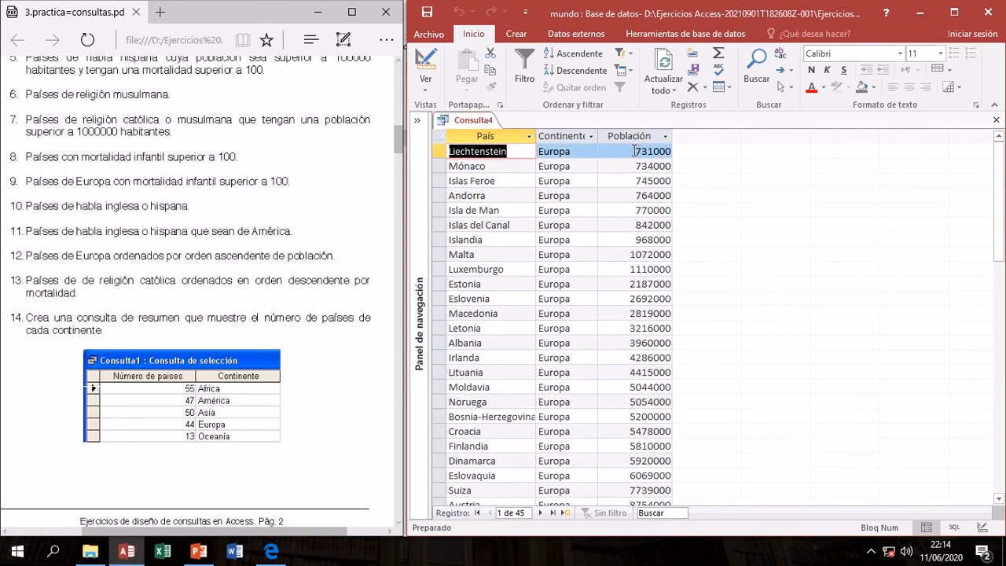
# - Close the query and save it under the name Consulta12
pyautogui.click(995, 119)
pyautogui.click(417, 317)
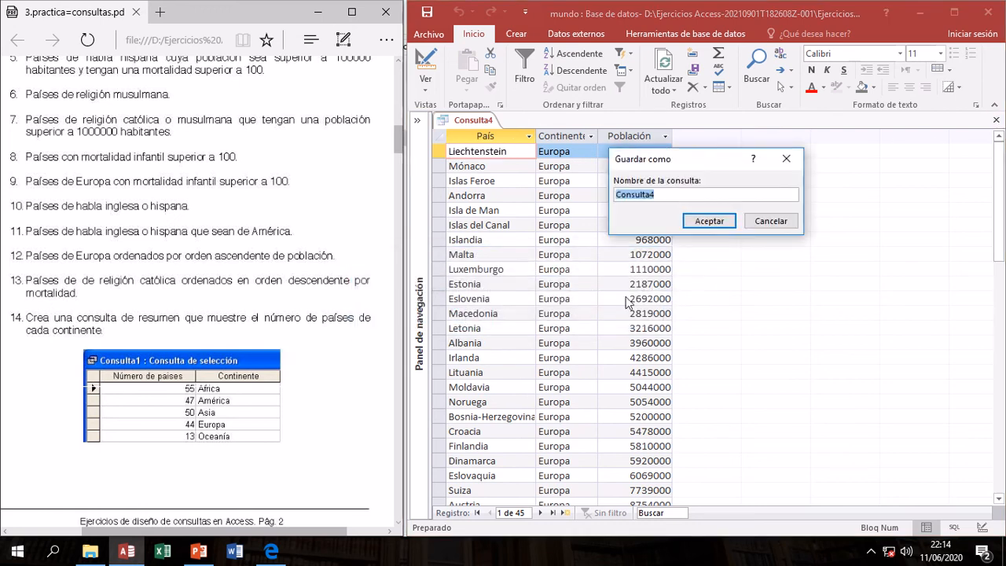
pyautogui.click(671, 195)
pyautogui.write('12')
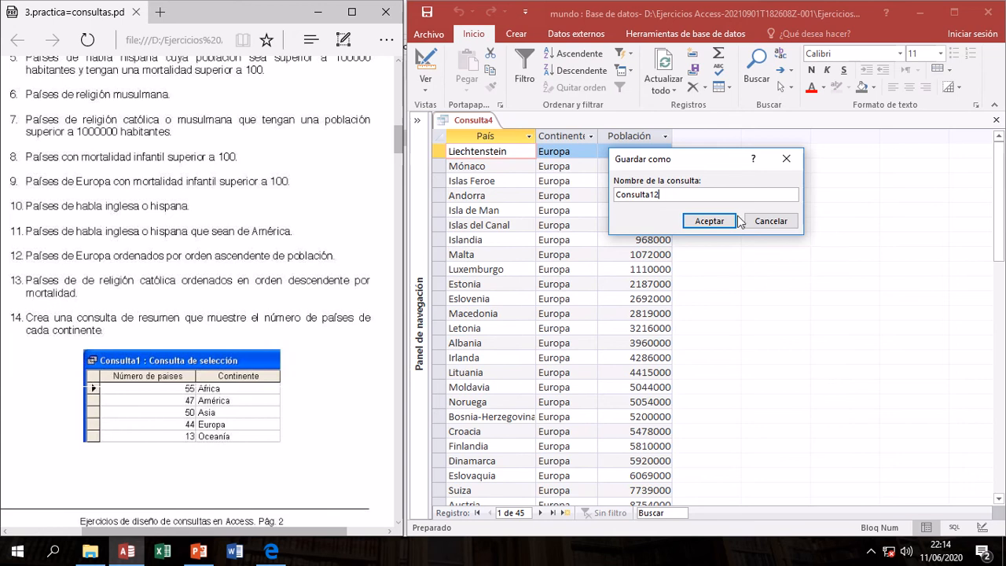
pyautogui.click(723, 224)
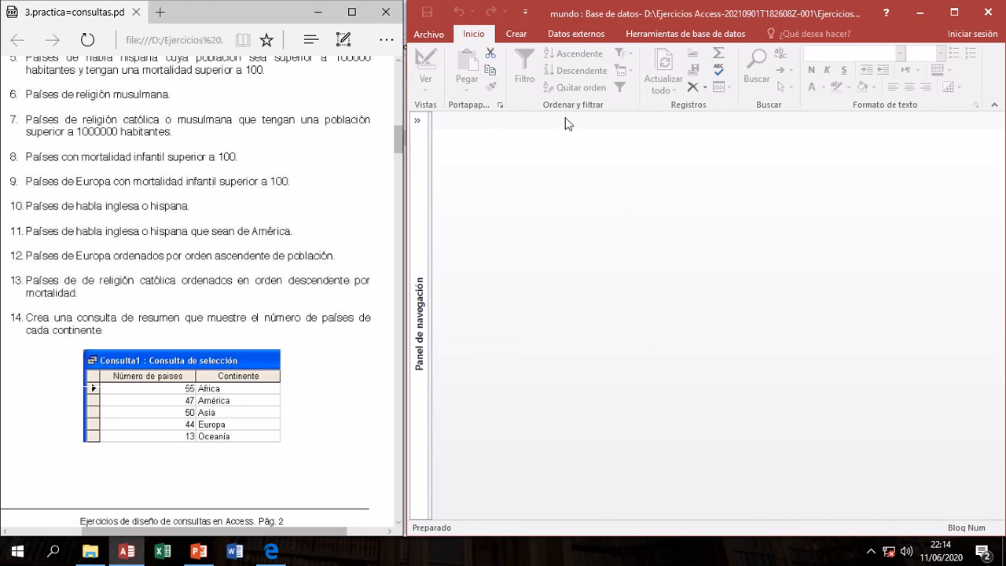
# - Start another query in design view for the summary in exercise item 14, using the PAISES table as its source
pyautogui.click(525, 33)
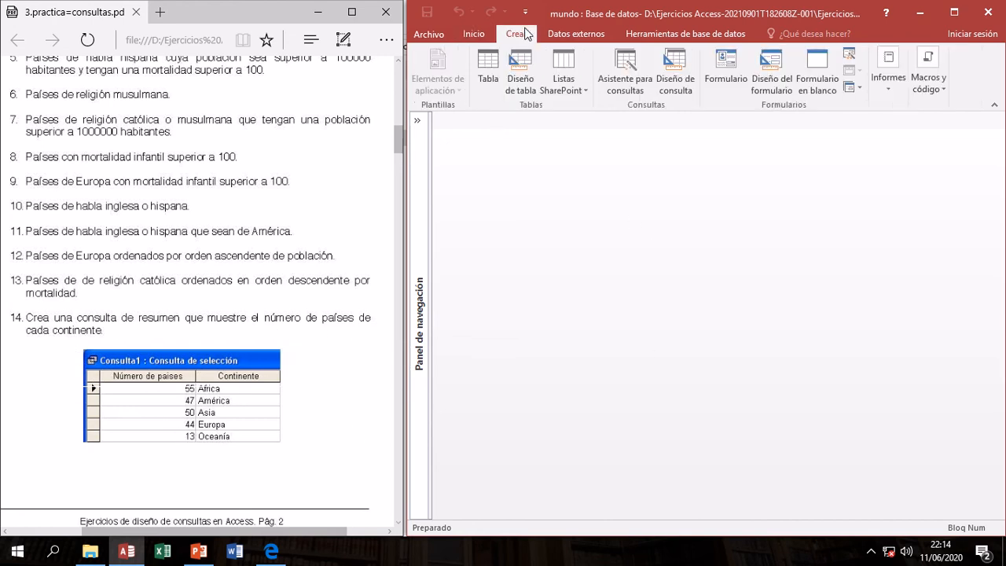
pyautogui.click(683, 92)
pyautogui.doubleClick(650, 212)
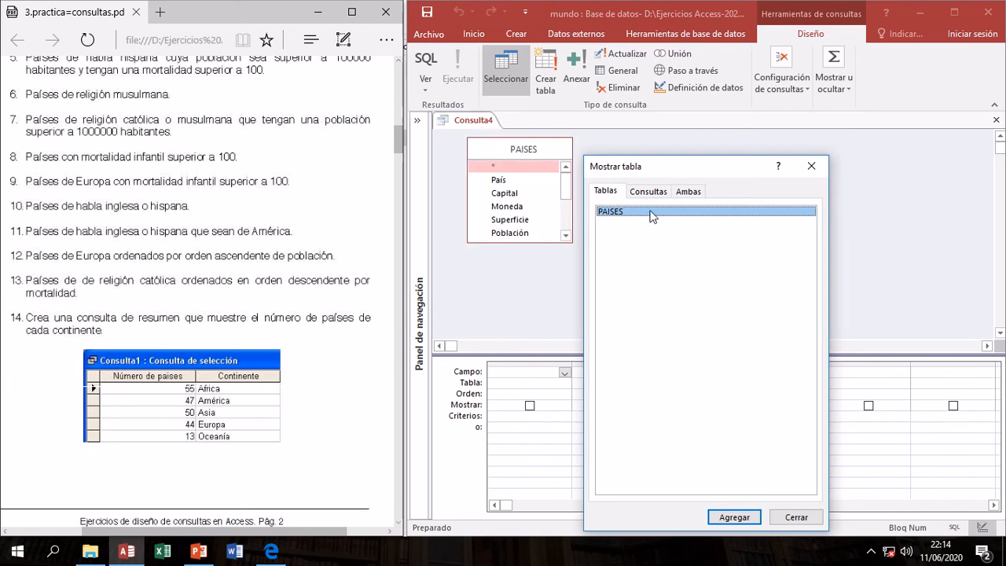
pyautogui.click(812, 166)
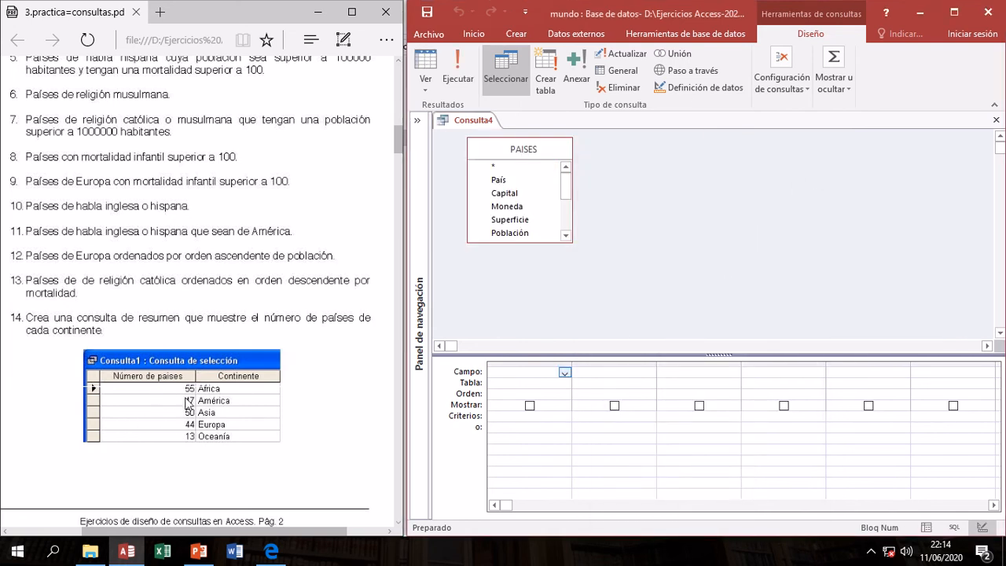
# - Add the País and Continente fields from PAISES to the grid of the summary query
pyautogui.doubleClick(498, 180)
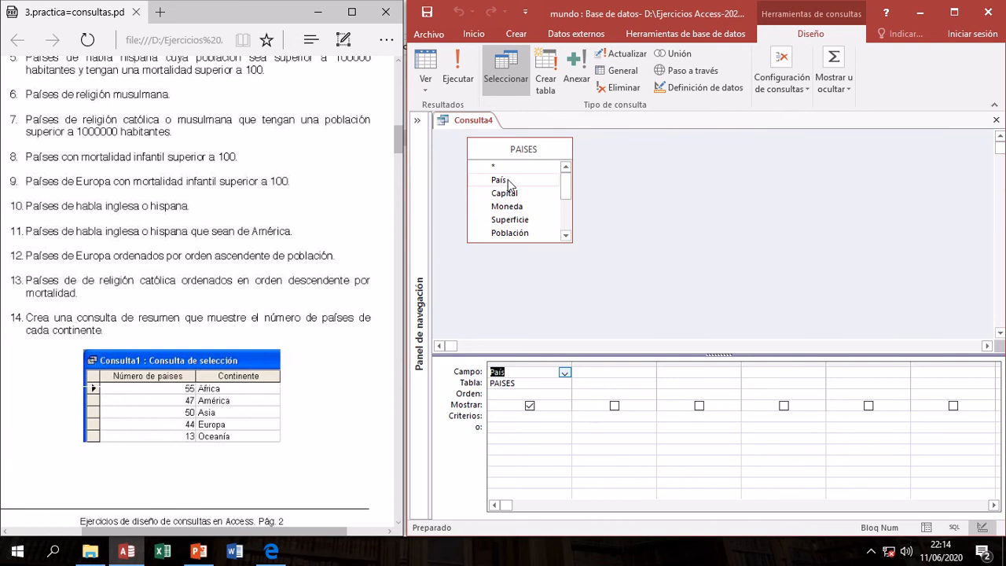
pyautogui.scroll(-3, 572, 238)
pyautogui.doubleClick(527, 235)
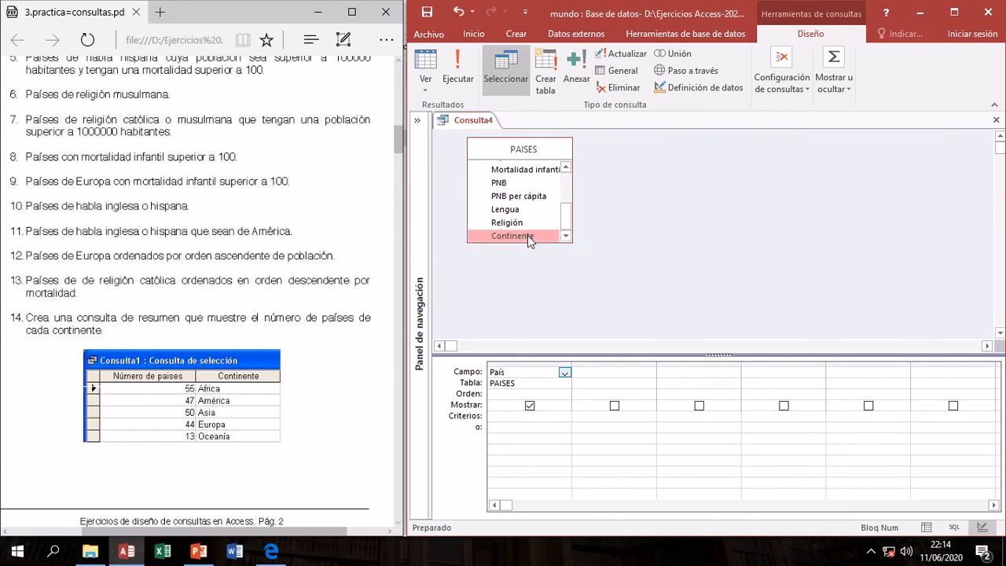
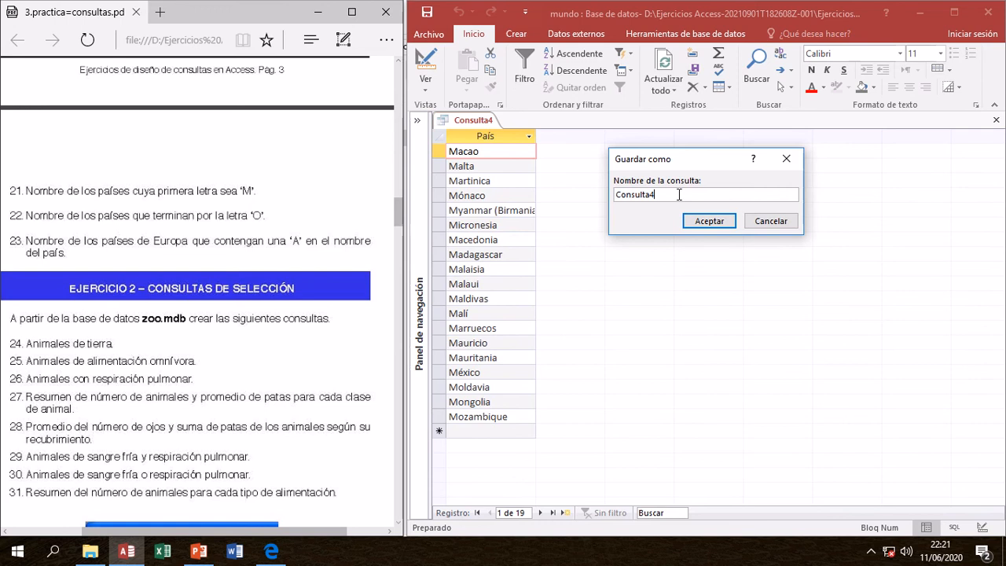
# - Save the query of countries starting with M under the name Consulta21
pyautogui.press('BackSpace')
pyautogui.write('21')
pyautogui.click(709, 221)
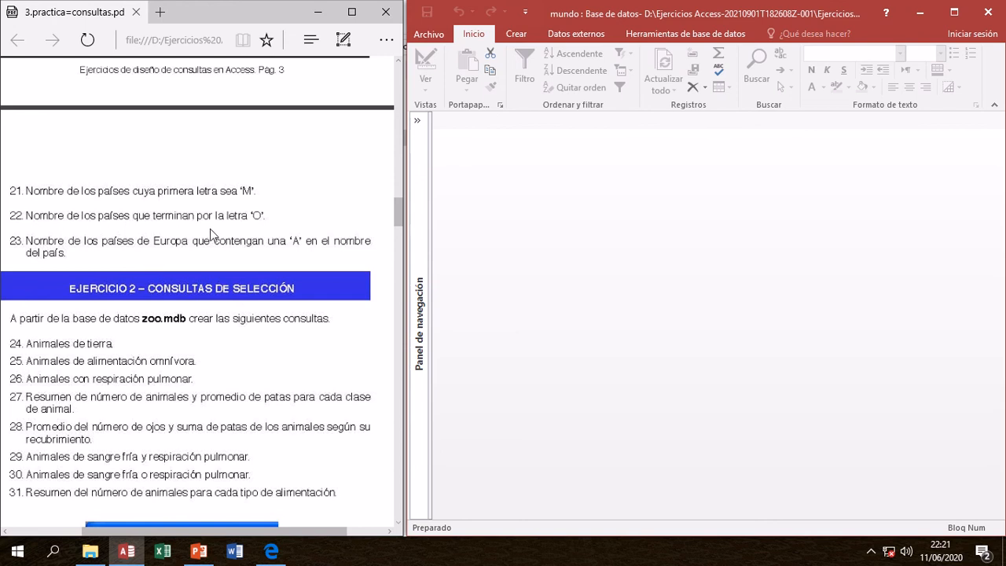
# - Start another query in design view with the PAISES table as its source and enlarge the table's field list
pyautogui.click(512, 36)
pyautogui.click(677, 75)
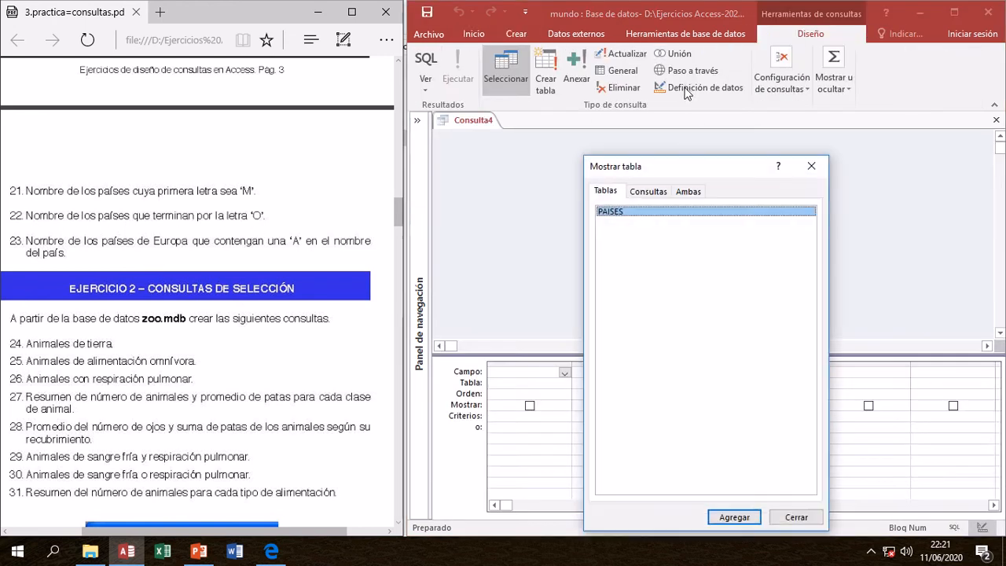
pyautogui.doubleClick(641, 215)
pyautogui.click(809, 167)
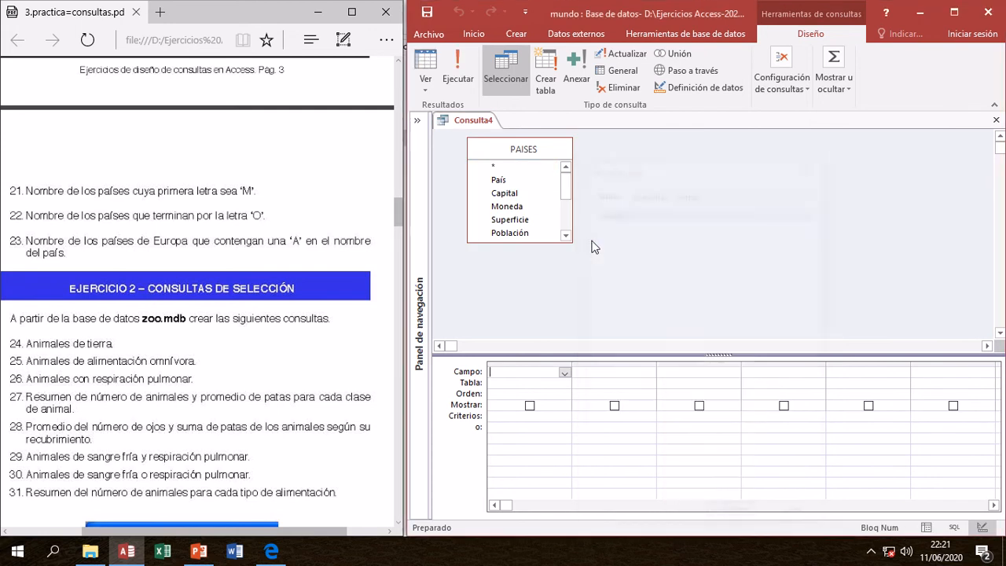
pyautogui.moveTo(574, 246); pyautogui.dragTo(579, 319)
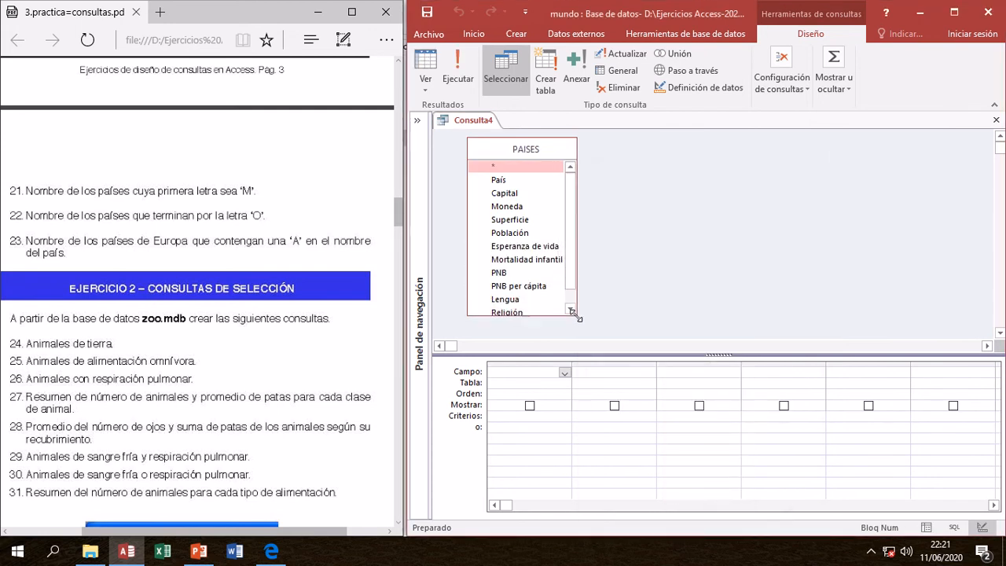
# - Add the País field to the grid with the criterion como *o and run the query
pyautogui.doubleClick(509, 180)
pyautogui.click(520, 416)
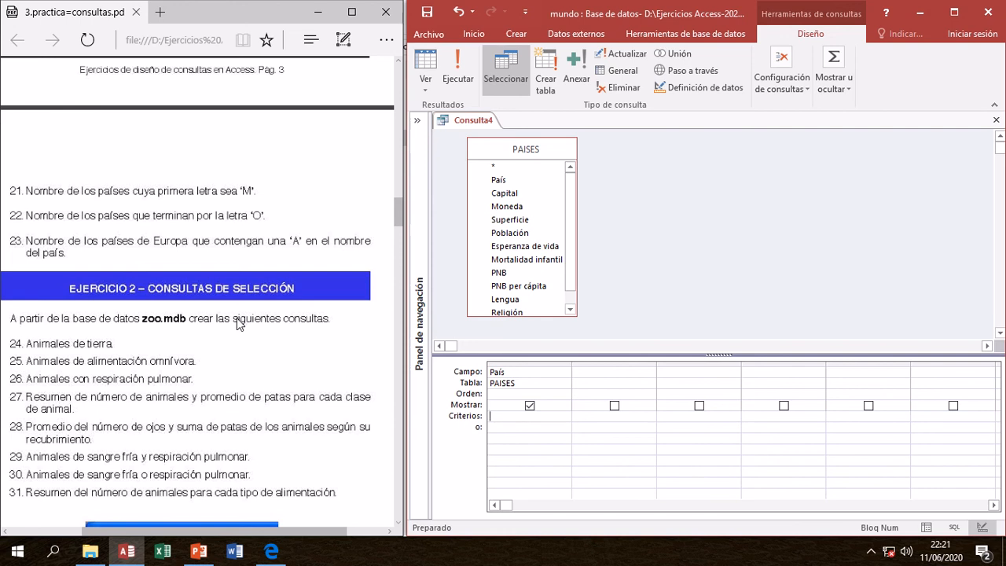
pyautogui.write('mo ')
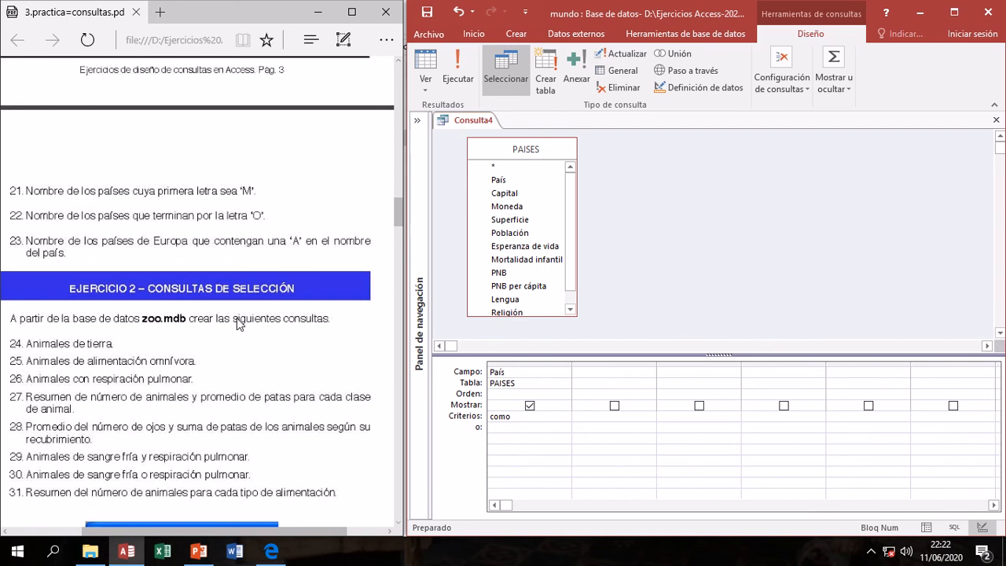
pyautogui.write('*o')
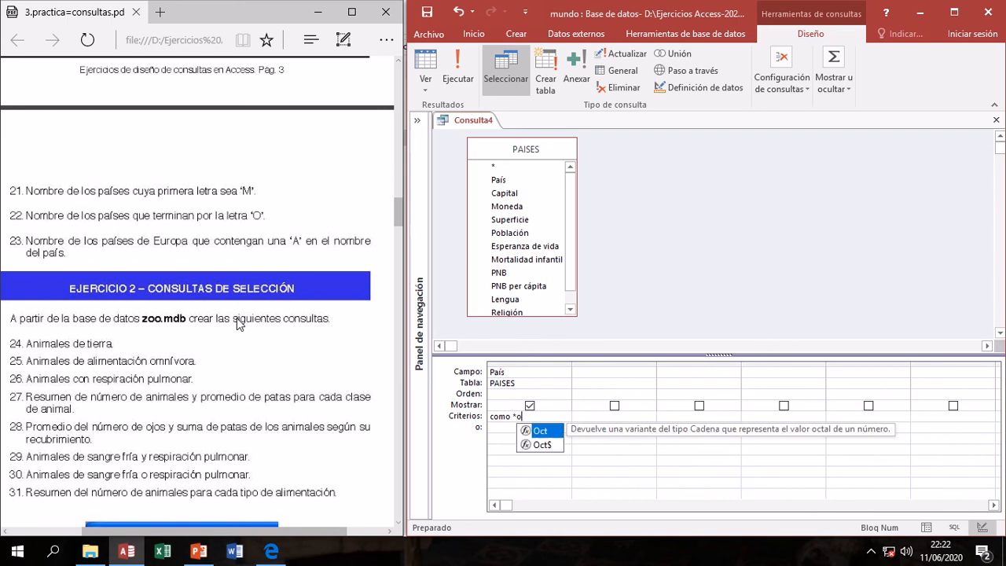
pyautogui.press('Escape')
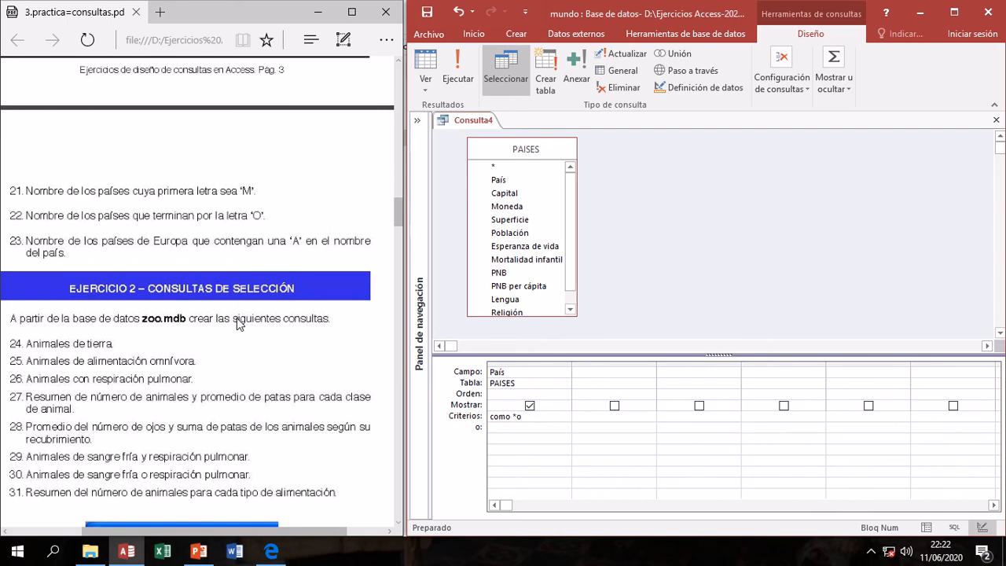
pyautogui.press('BackSpace')
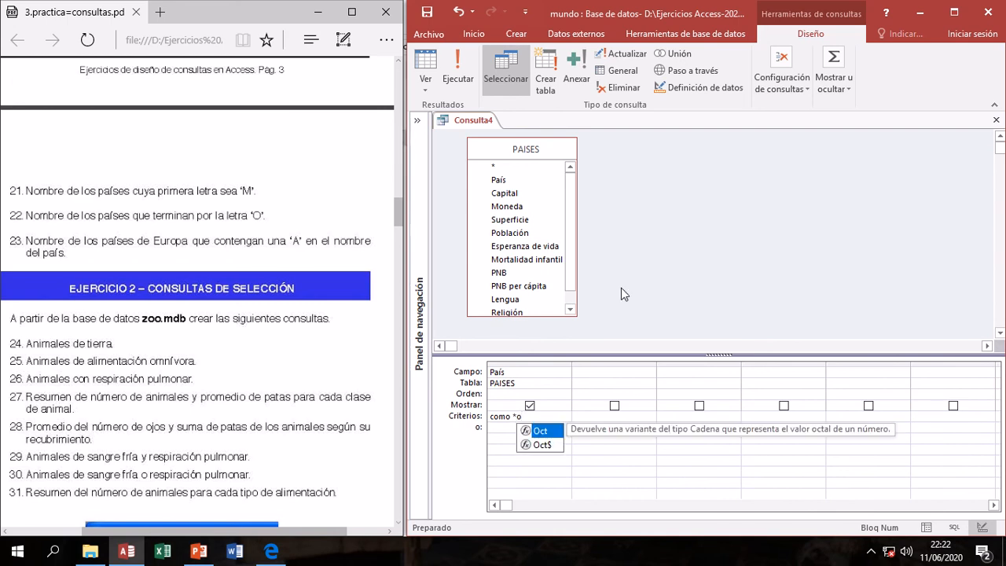
pyautogui.press('Escape')
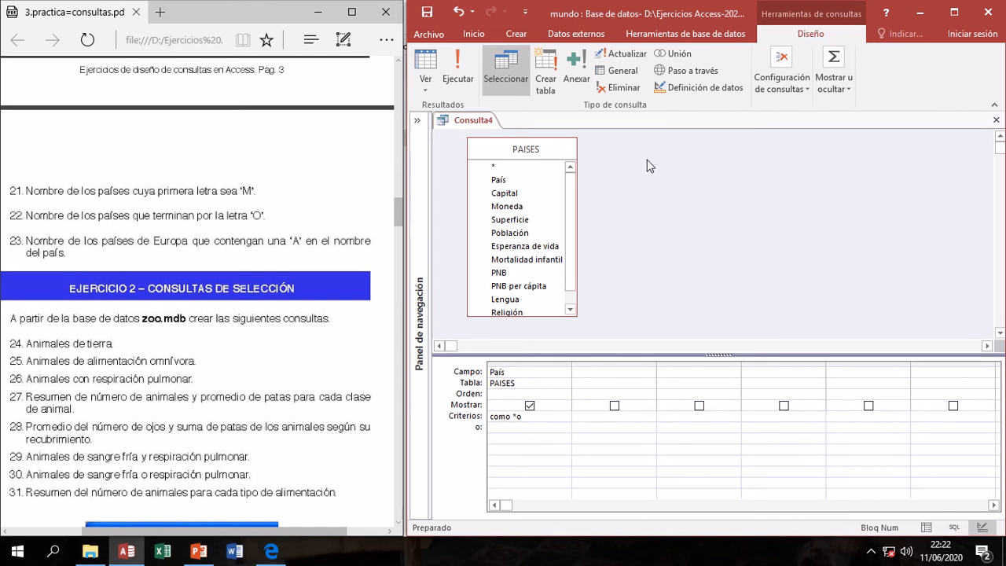
pyautogui.click(460, 77)
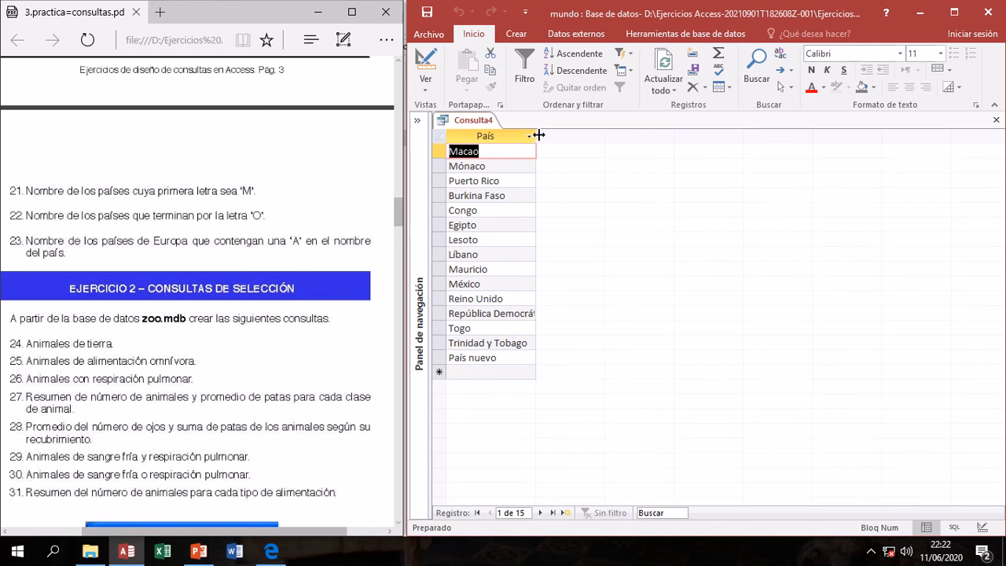
# - Widen the País column to fit the full country names, then close the query and save it as Consulta22
pyautogui.moveTo(538, 135); pyautogui.dragTo(613, 128)
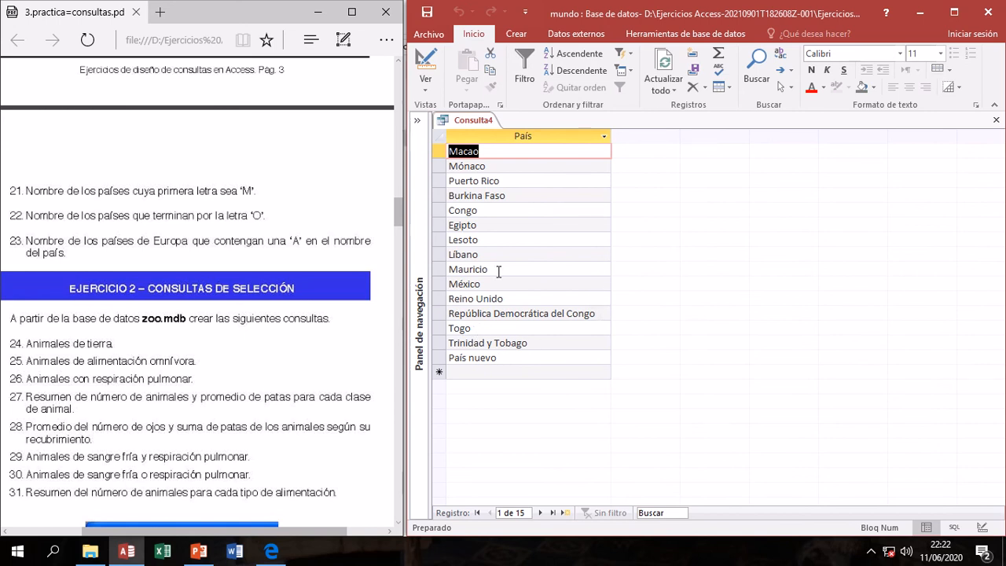
pyautogui.click(995, 120)
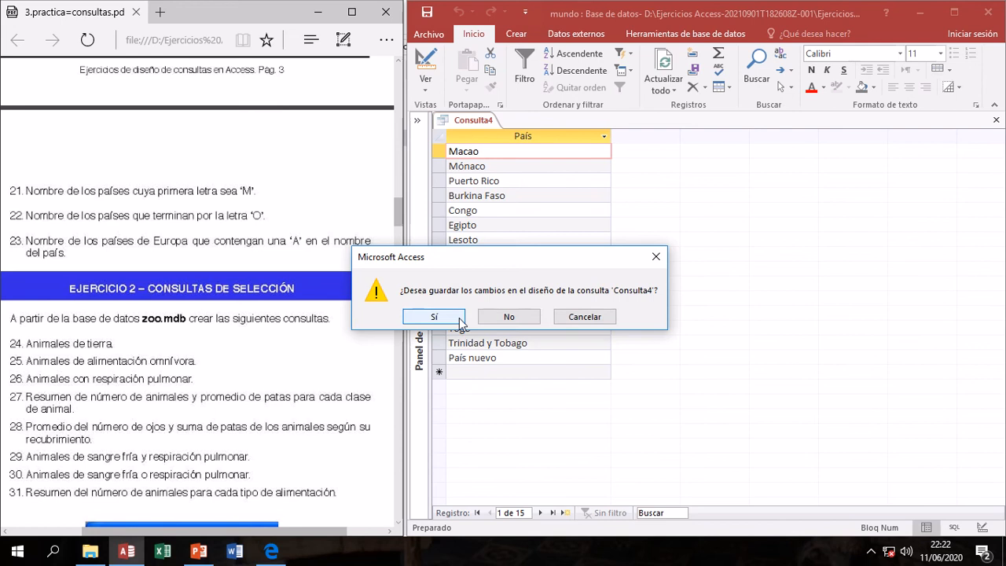
pyautogui.click(434, 317)
pyautogui.click(687, 195)
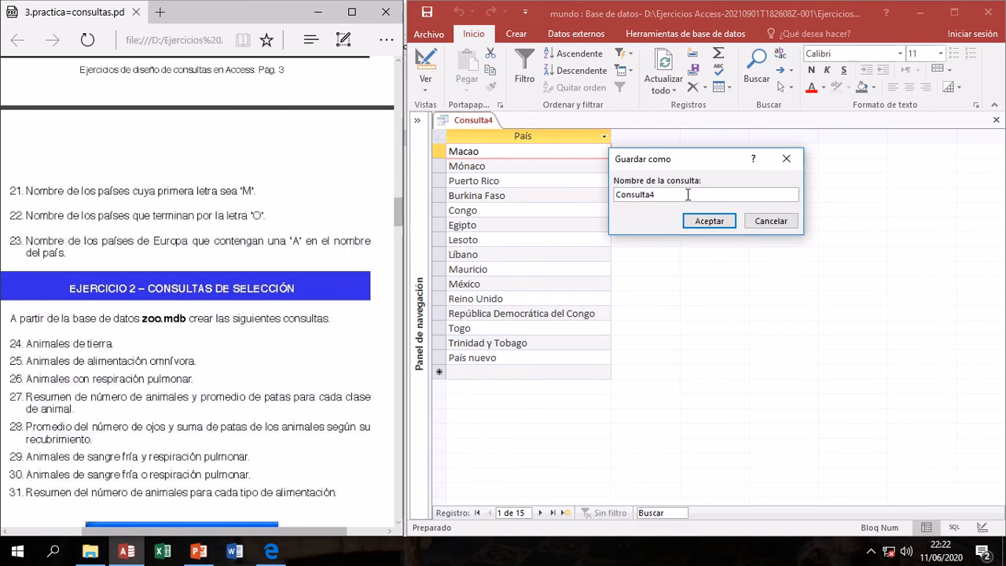
pyautogui.press('BackSpace')
pyautogui.click(709, 222)
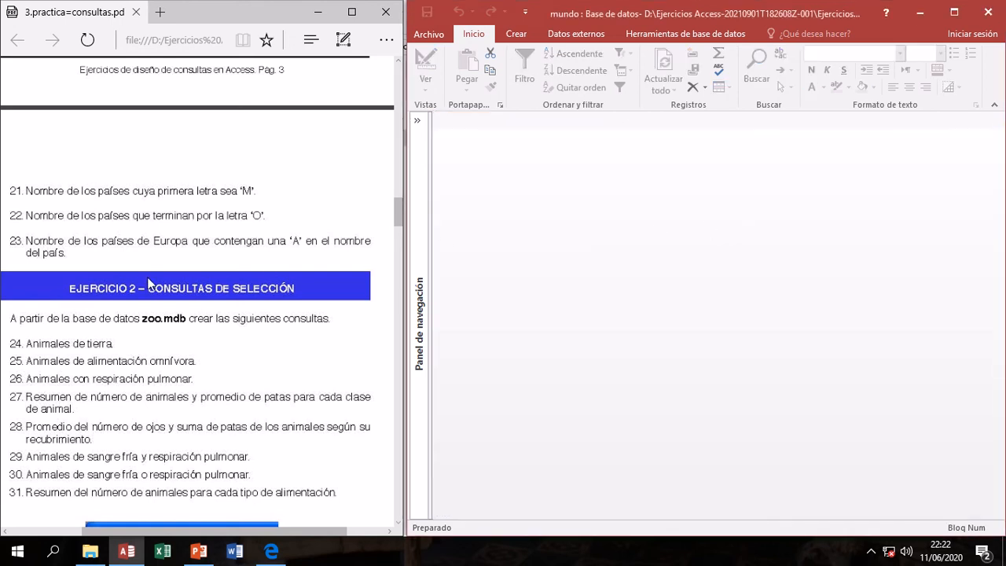
# - Look back over the Ejercicio 1 items in the exercise PDF and expand the navigation pane to list the saved queries
pyautogui.scroll(10, 118, 271)
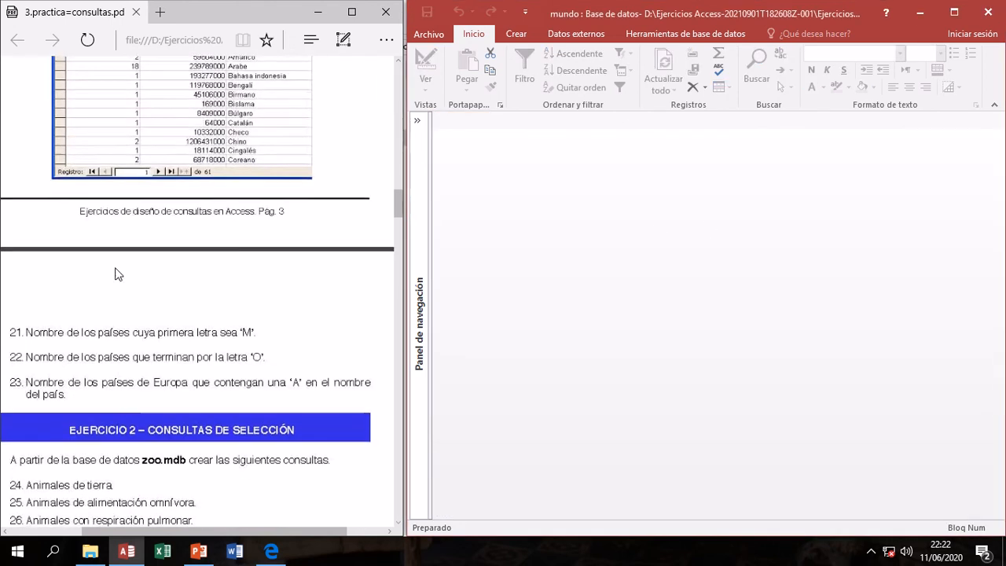
pyautogui.scroll(6, 114, 274)
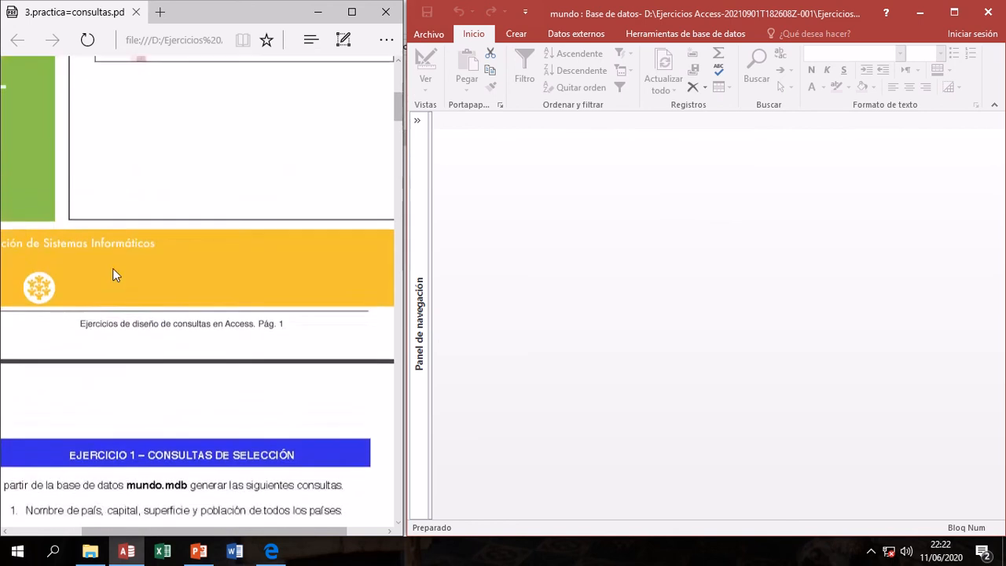
pyautogui.scroll(-5, 114, 273)
pyautogui.scroll(-8, 113, 273)
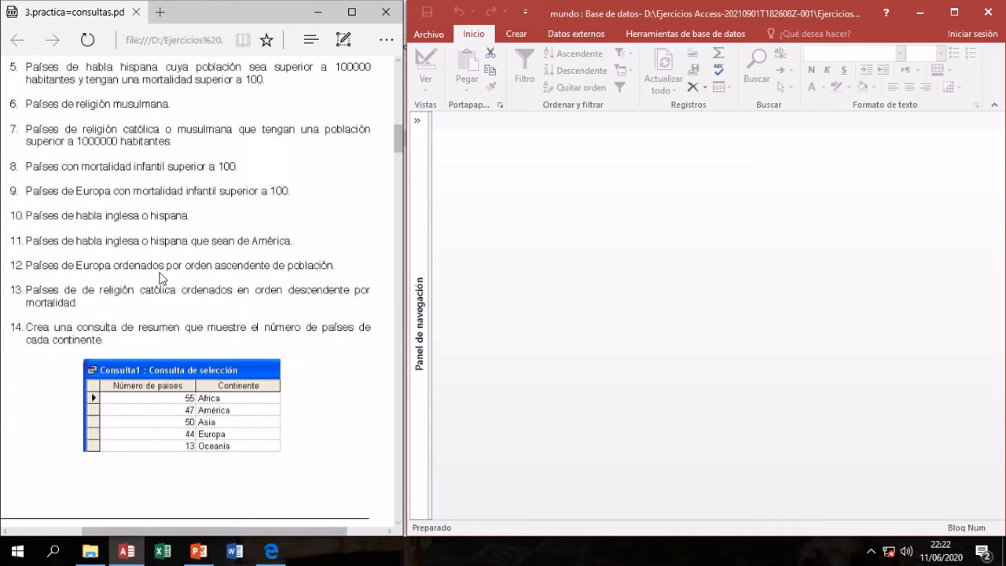
pyautogui.scroll(7, 158, 274)
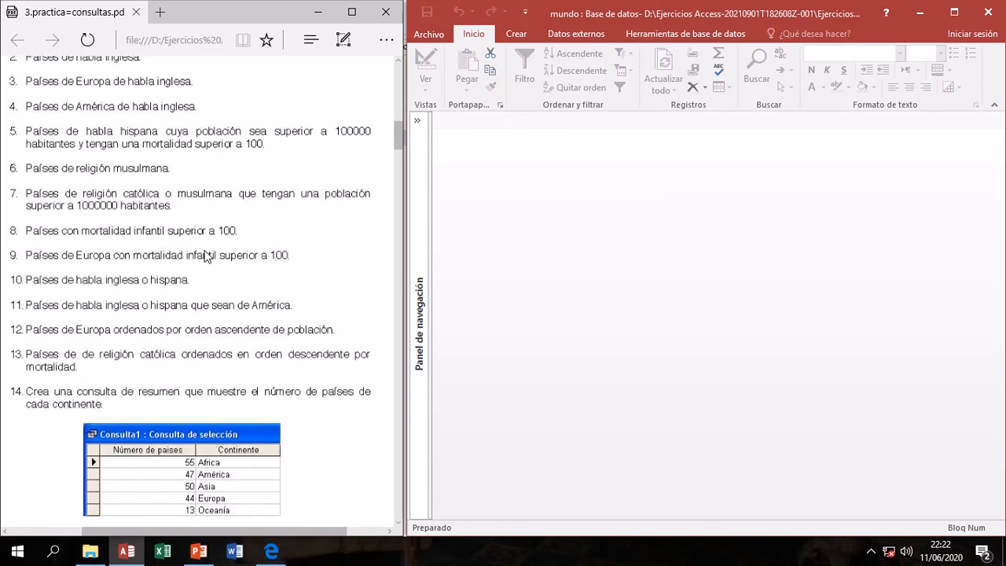
pyautogui.click(417, 119)
# - Review the Ejercicio 1 items in the exercise PDF, from item 1 through item 23, alongside the saved queries
pyautogui.scroll(-10, 113, 343)
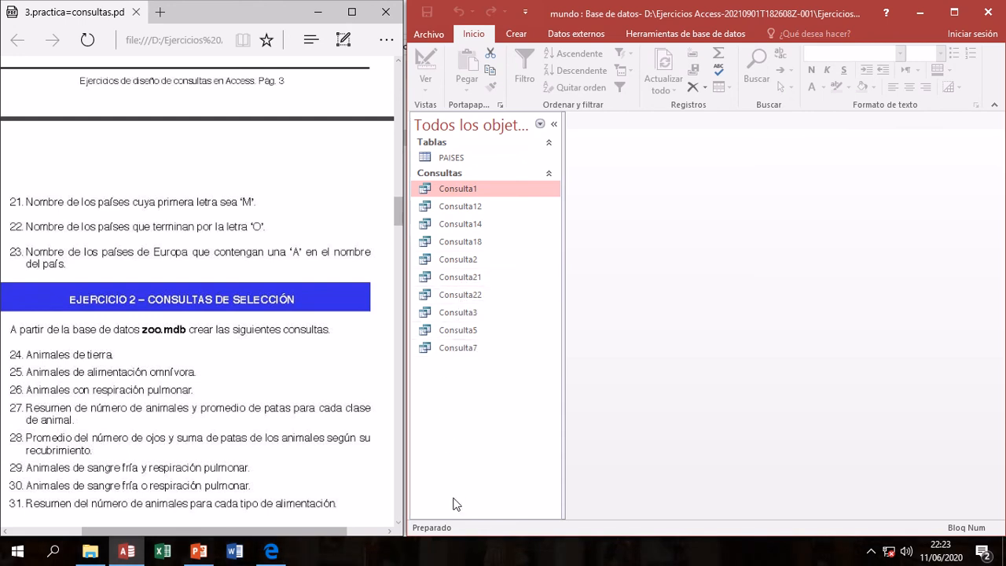
pyautogui.scroll(10, 196, 272)
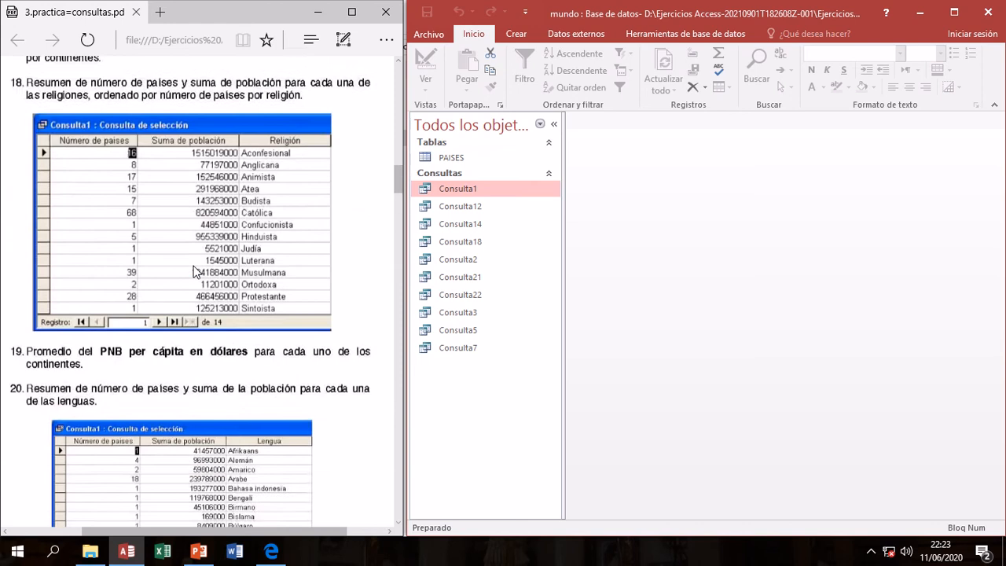
pyautogui.scroll(5, 197, 272)
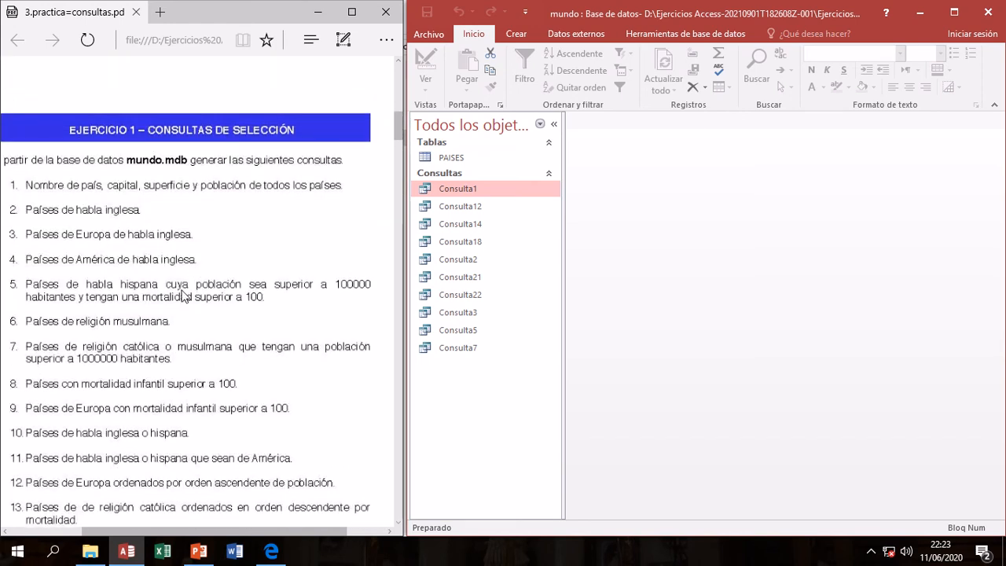
pyautogui.scroll(-3, 184, 297)
pyautogui.scroll(-10, 180, 292)
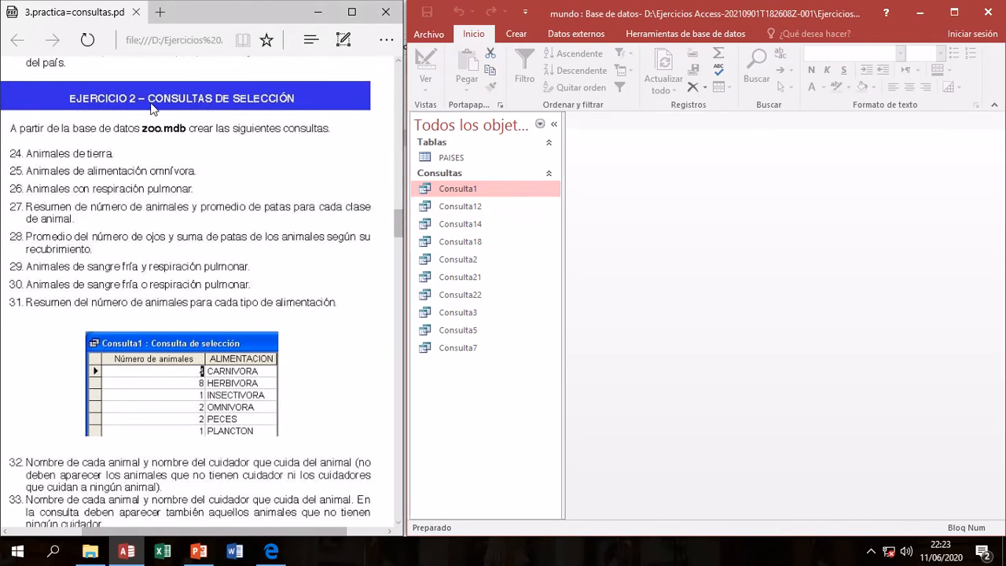
pyautogui.scroll(5, 152, 112)
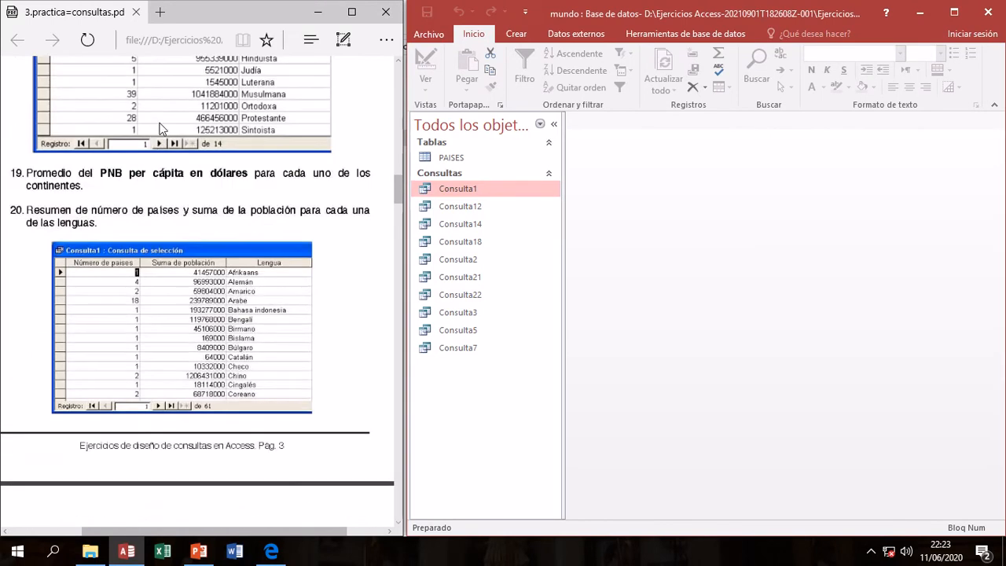
pyautogui.scroll(-5, 182, 178)
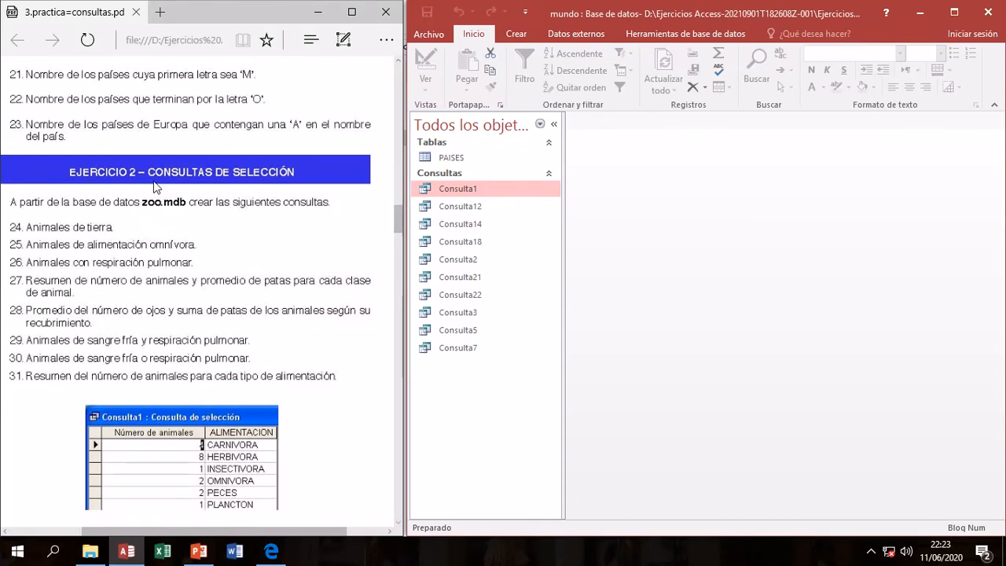
# - Read through the Ejercicio 2 and Ejercicio 3 items in the exercise PDF, checking which database each one uses
pyautogui.scroll(-3, 180, 277)
pyautogui.scroll(-20, 180, 277)
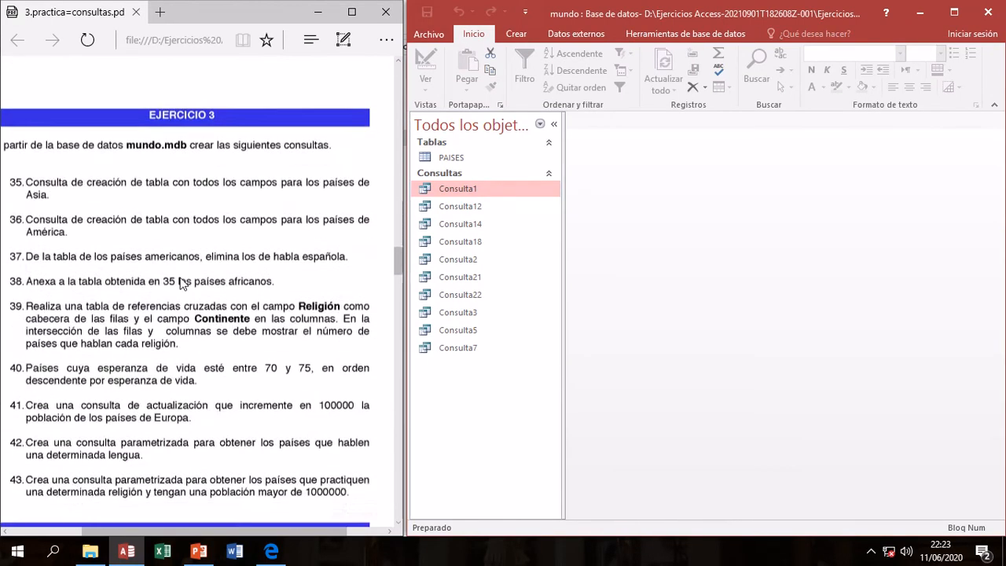
pyautogui.scroll(17, 180, 283)
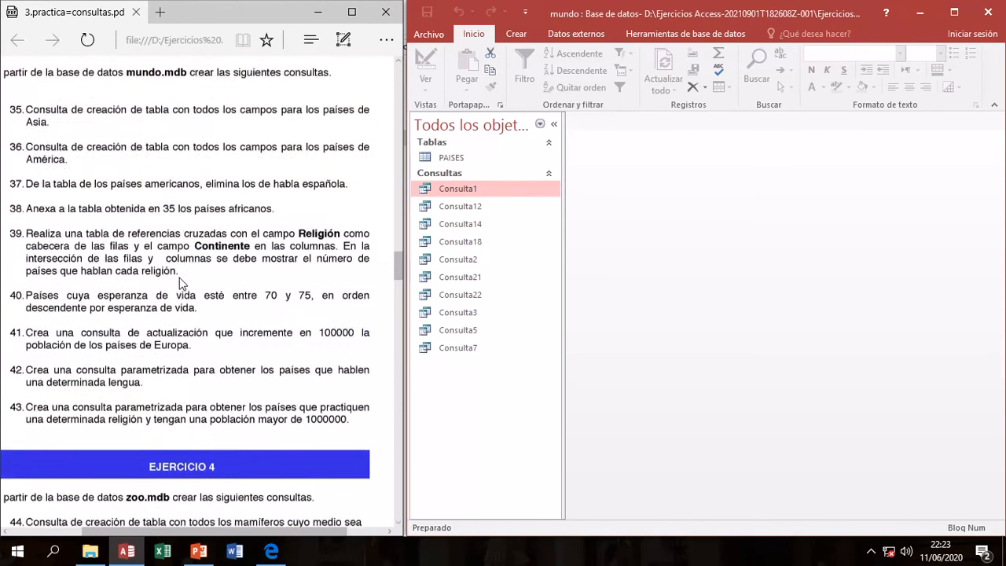
pyautogui.scroll(7, 180, 283)
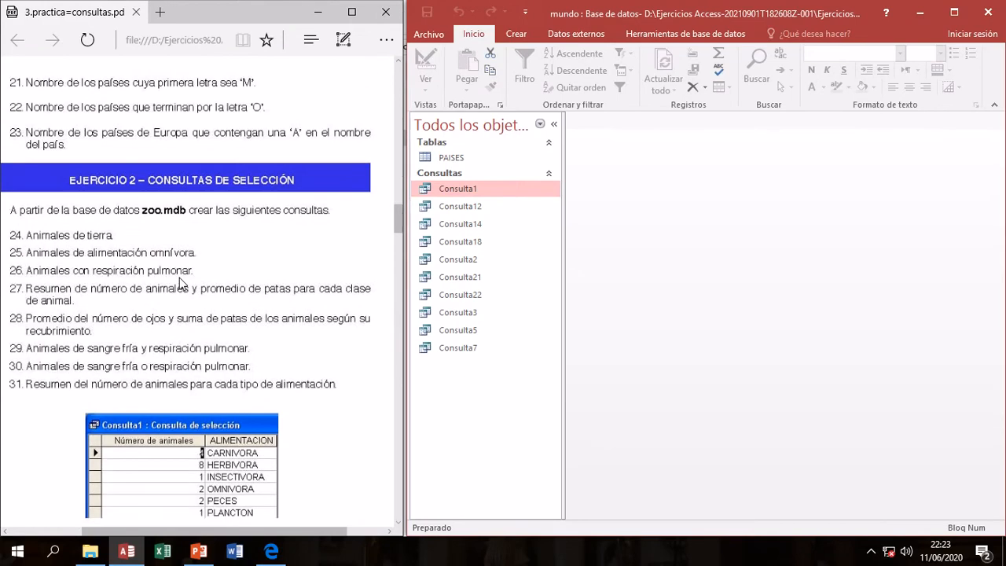
pyautogui.scroll(-6, 180, 283)
pyautogui.scroll(-6, 179, 277)
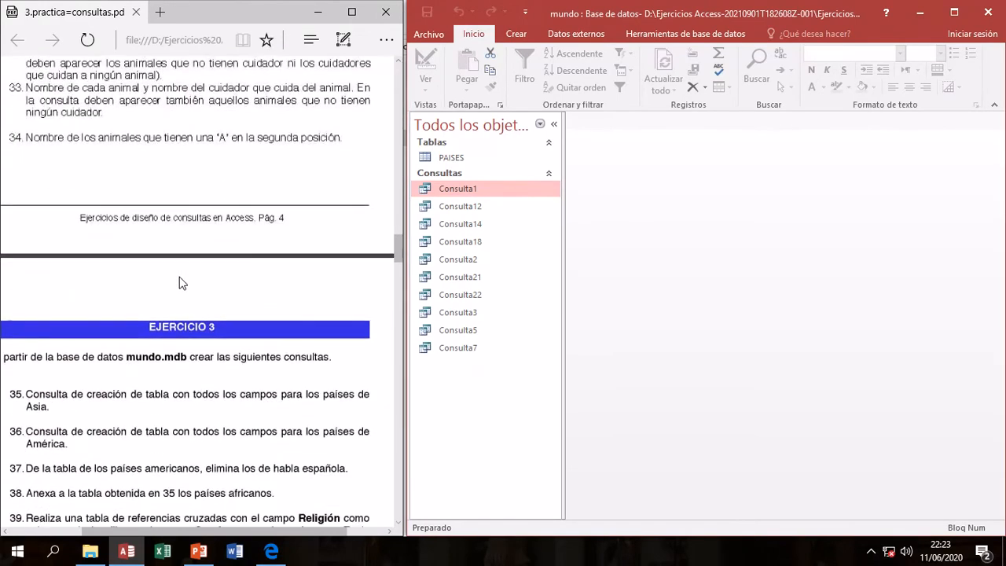
pyautogui.scroll(-5, 180, 284)
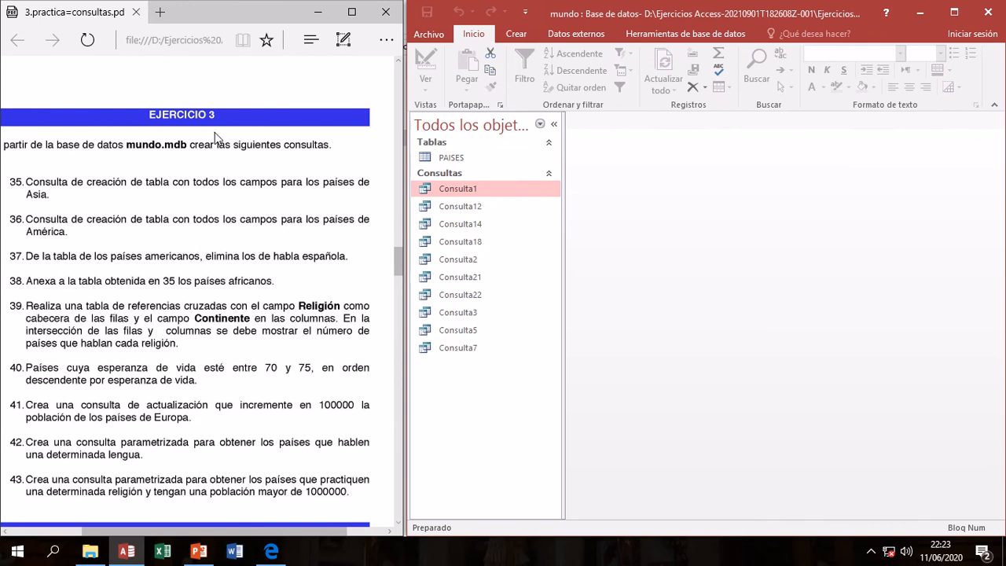
pyautogui.scroll(-7, 215, 204)
pyautogui.scroll(2, 219, 215)
pyautogui.scroll(5, 219, 214)
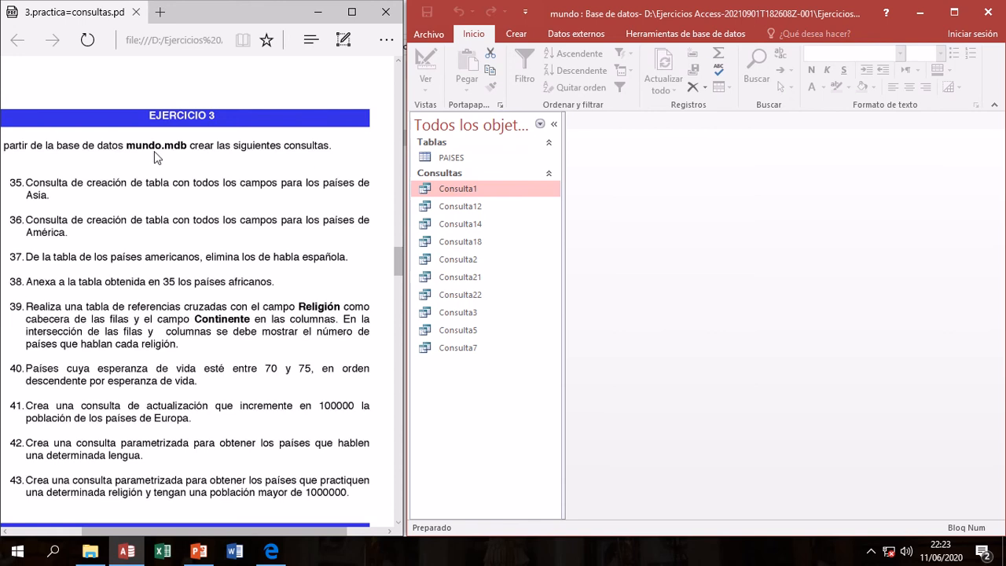
pyautogui.scroll(15, 215, 247)
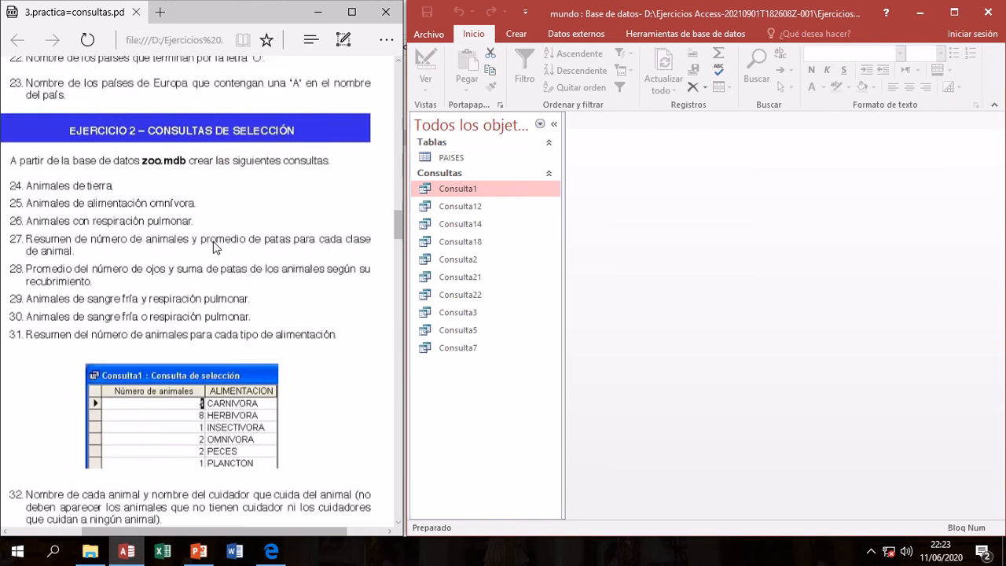
pyautogui.scroll(3, 215, 247)
pyautogui.scroll(-2, 201, 248)
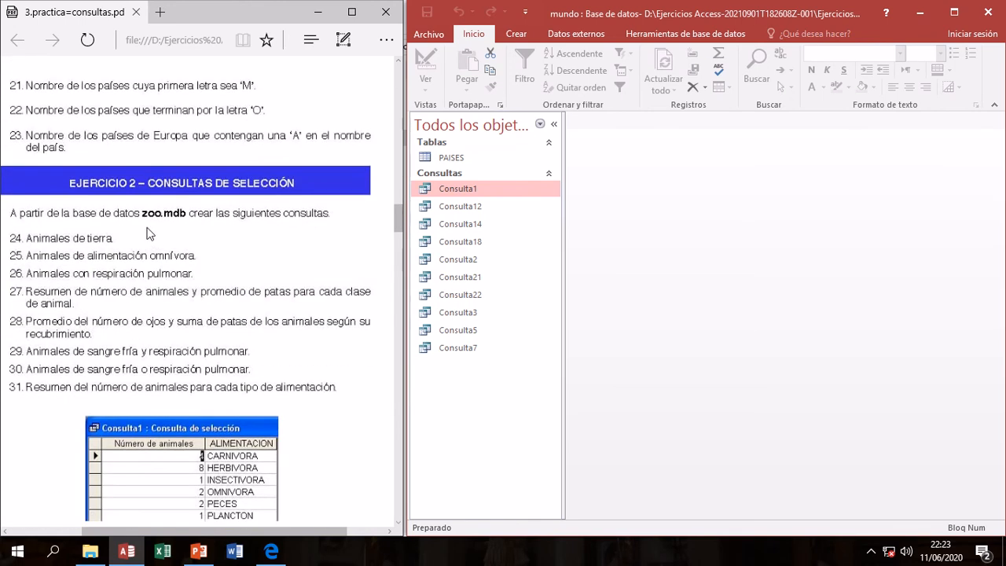
# - Look over the practice database files in File Explorer and the Ejercicio 2 and Ejercicio 3 items in the exercise PDF
pyautogui.click(89, 551)
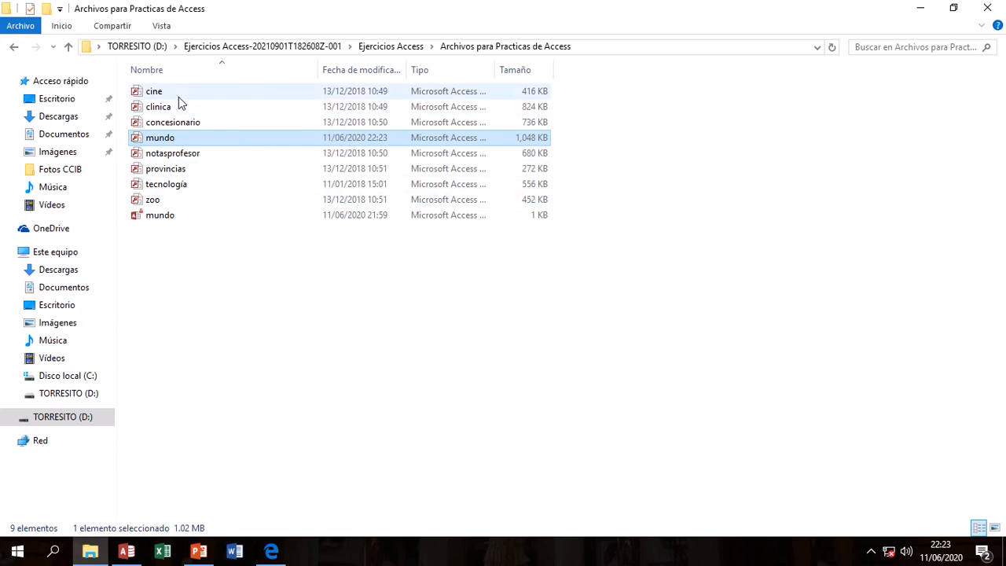
pyautogui.click(918, 9)
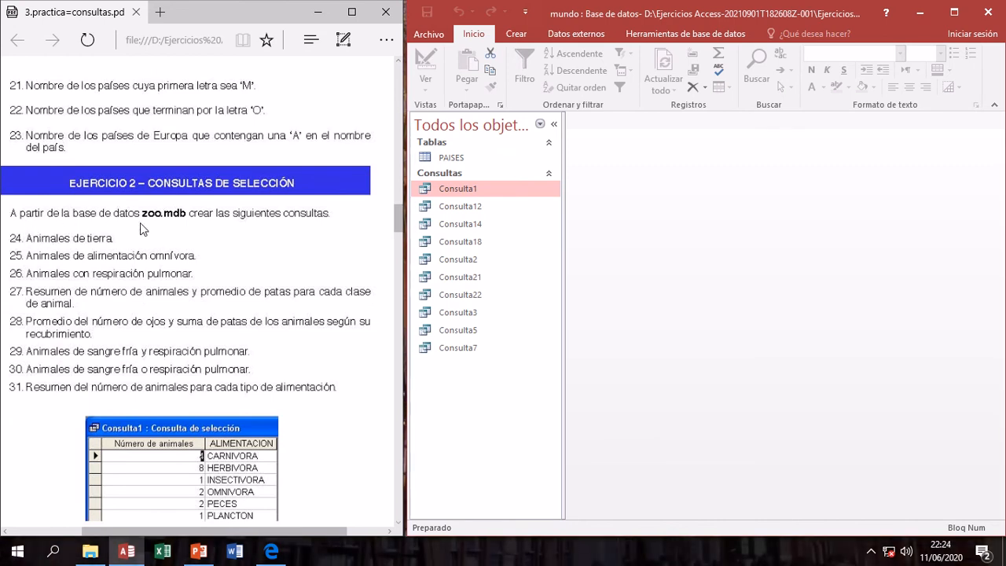
pyautogui.scroll(-10, 157, 235)
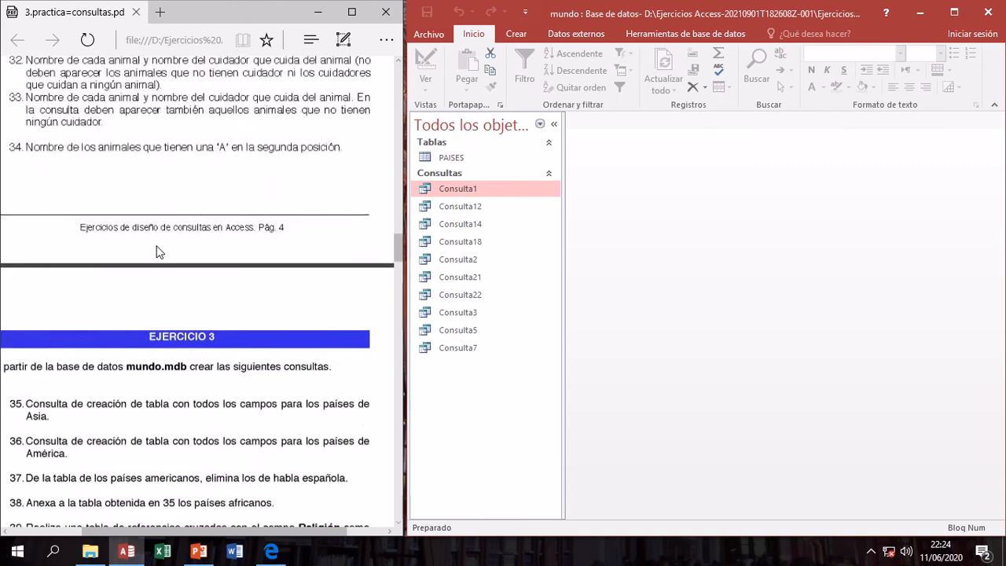
pyautogui.scroll(-1, 154, 246)
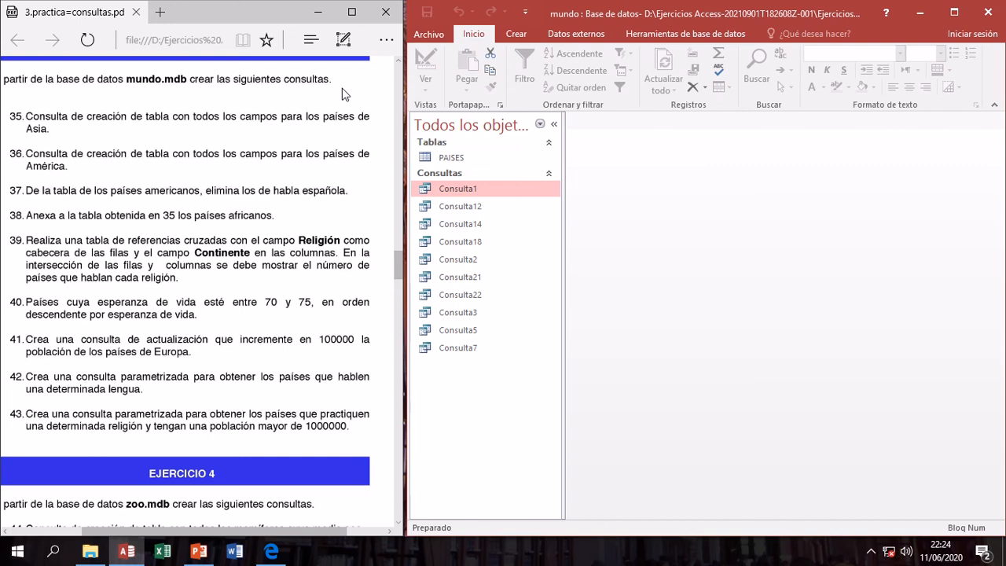
# - Collapse the navigation pane and reread the exercise PDF from item 15 through the end of Ejercicio 3
pyautogui.click(553, 123)
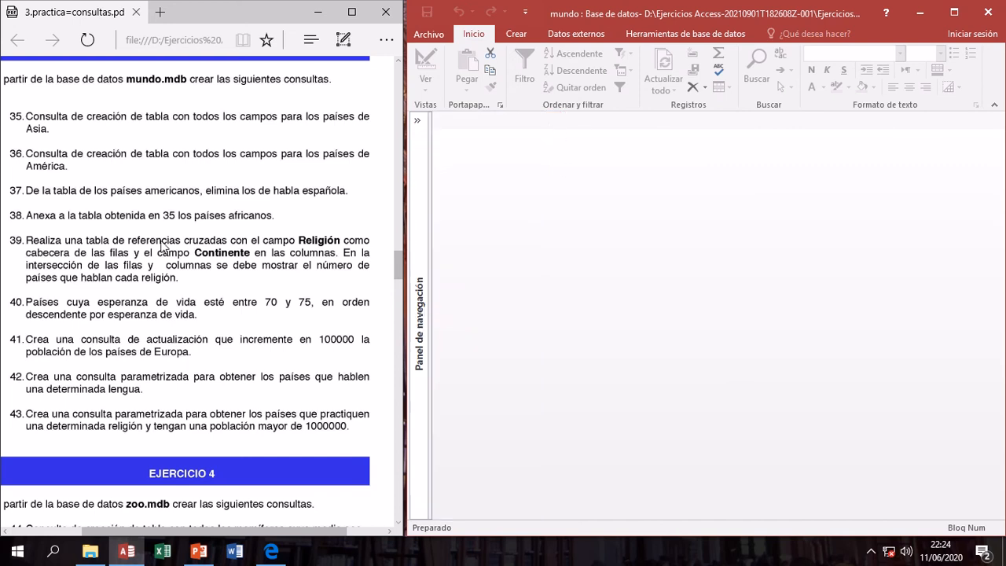
pyautogui.scroll(3, 157, 205)
pyautogui.scroll(-5, 147, 174)
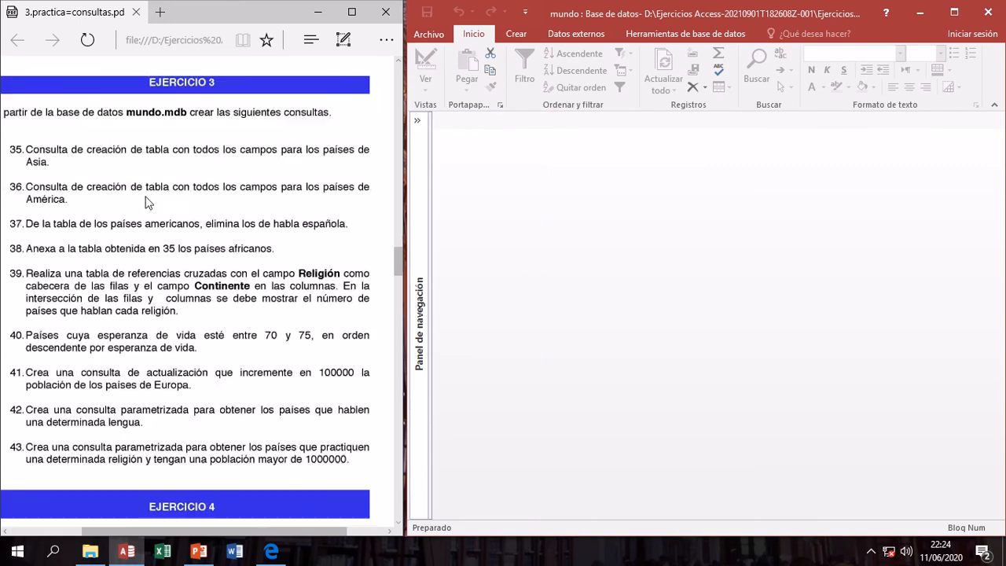
pyautogui.scroll(12, 144, 201)
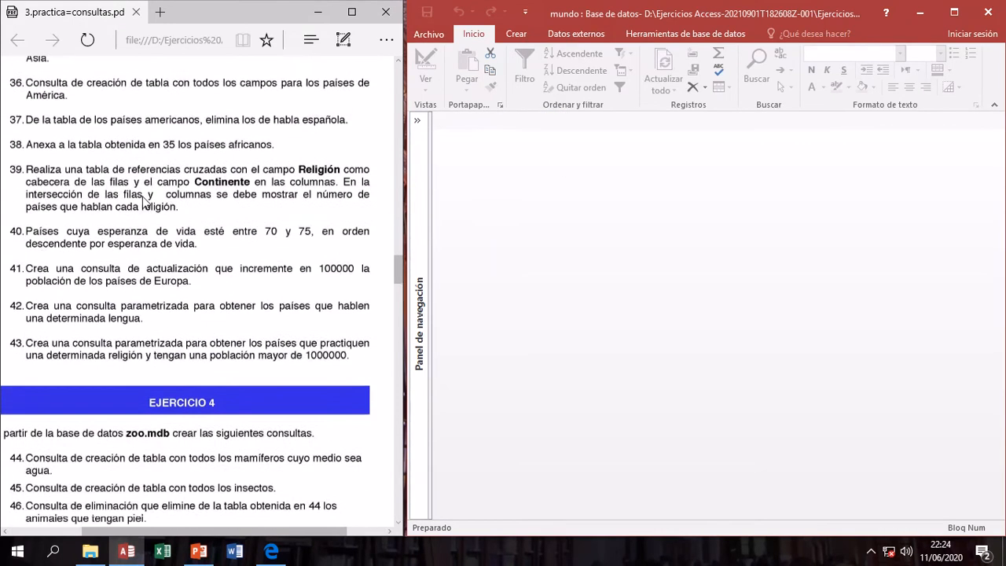
pyautogui.scroll(1, 142, 203)
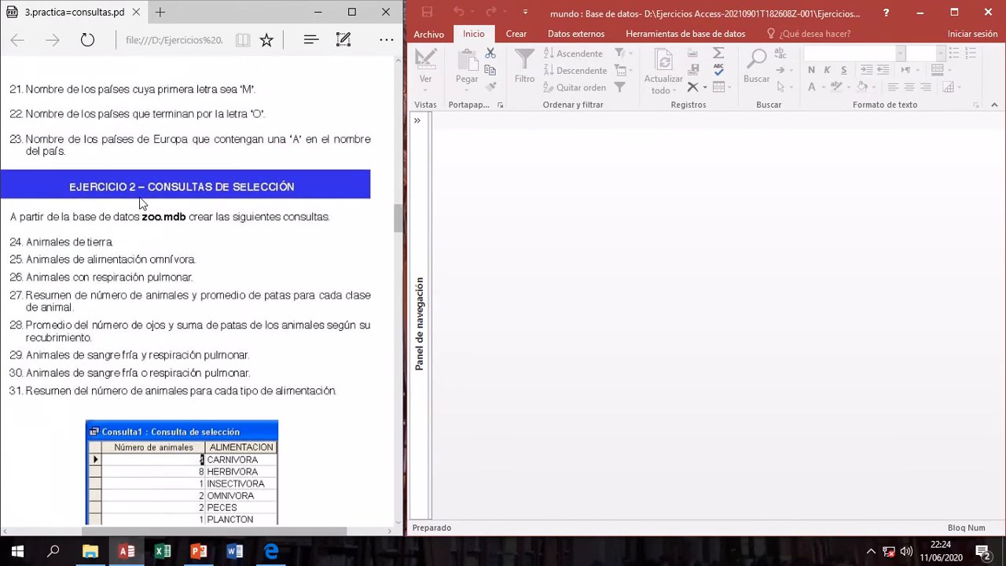
pyautogui.scroll(15, 140, 203)
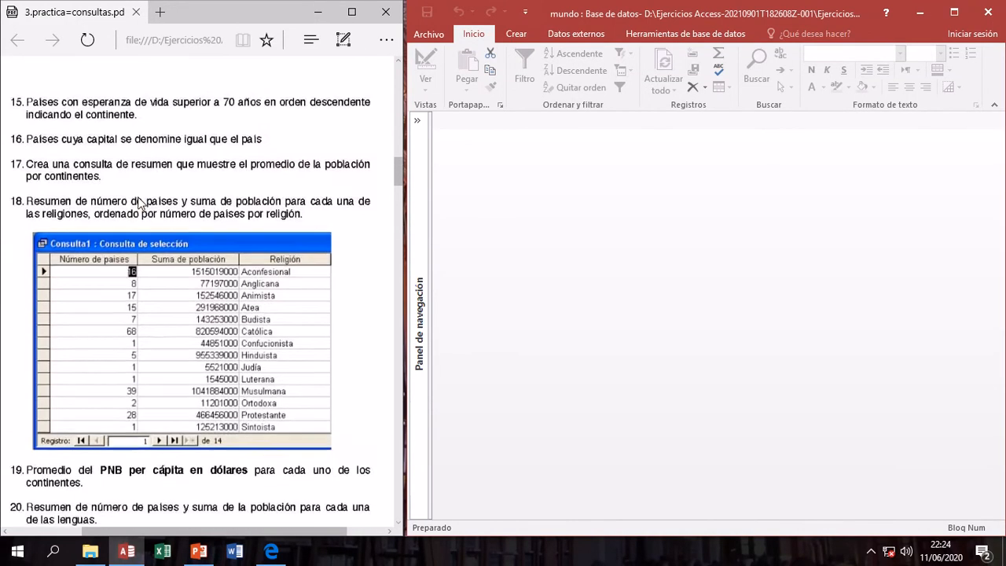
pyautogui.scroll(-15, 138, 202)
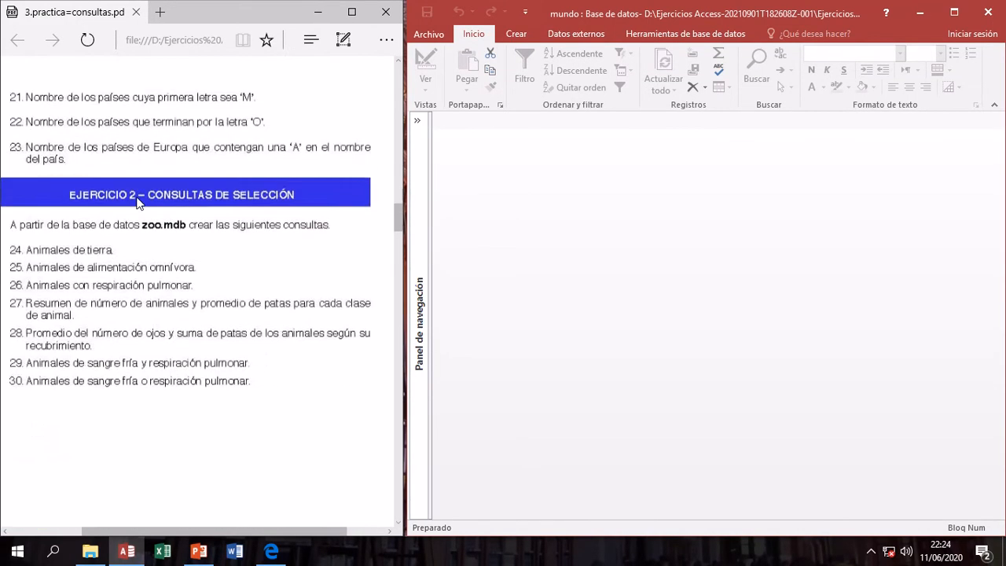
pyautogui.scroll(-9, 138, 202)
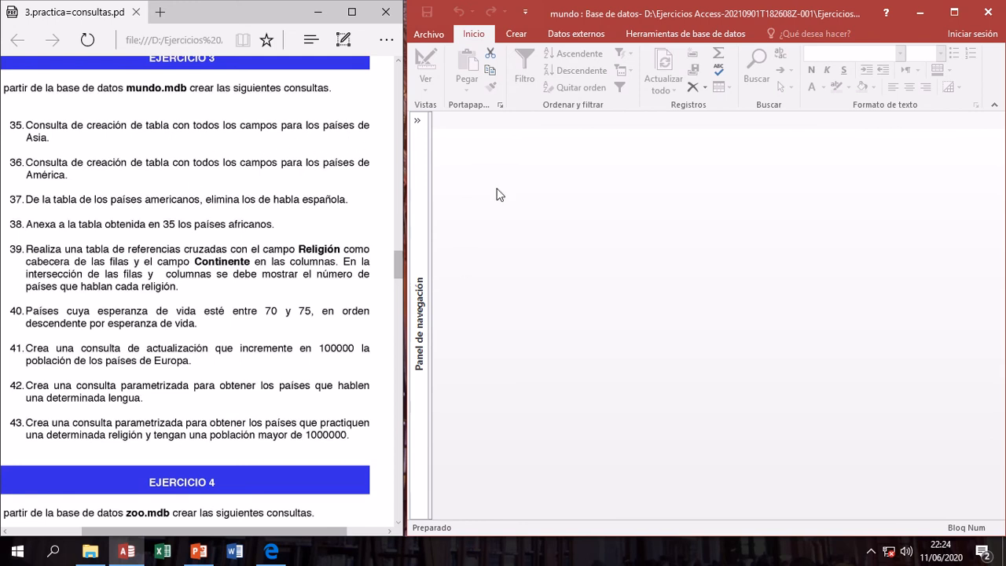
# - Create a new query in design view with the PAISES table and enlarge its field list to show every field
pyautogui.click(516, 34)
pyautogui.click(690, 94)
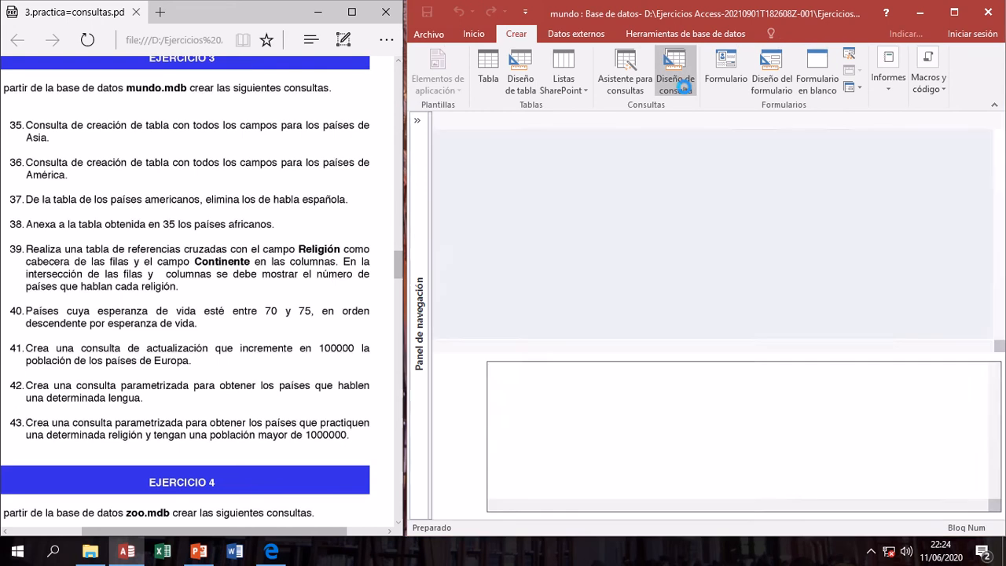
pyautogui.doubleClick(630, 210)
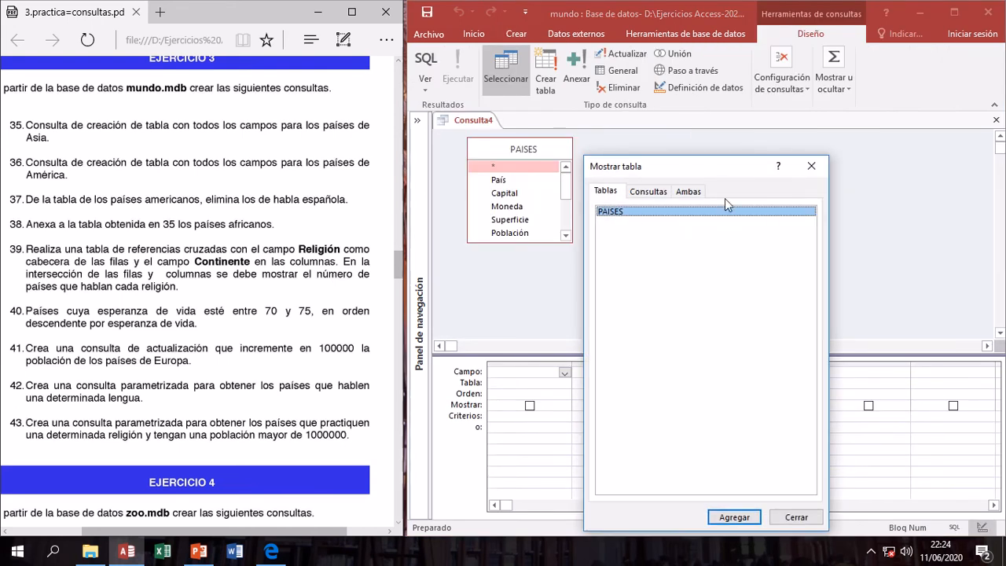
pyautogui.click(810, 165)
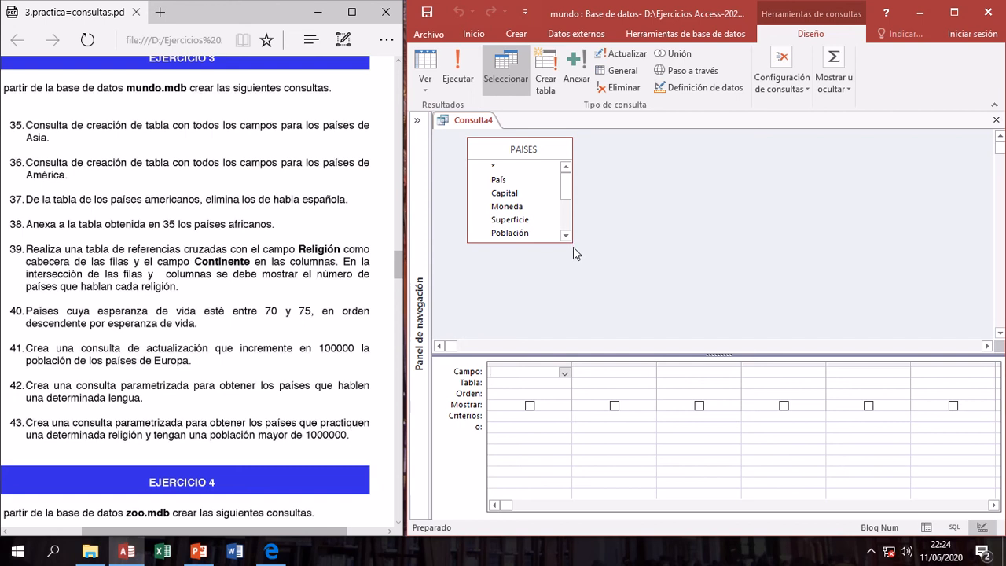
pyautogui.moveTo(584, 280); pyautogui.dragTo(585, 340)
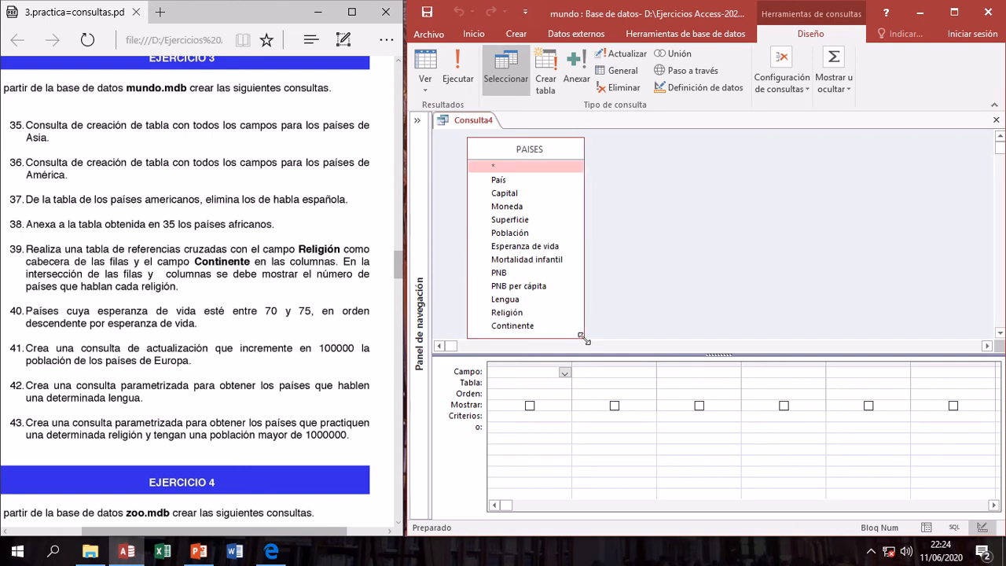
# - Add País, Capital, Moneda, Superficie, Población, Esperanza de vida, Mortalidad infantil and PNB to the query grid
pyautogui.doubleClick(498, 180)
pyautogui.doubleClick(505, 193)
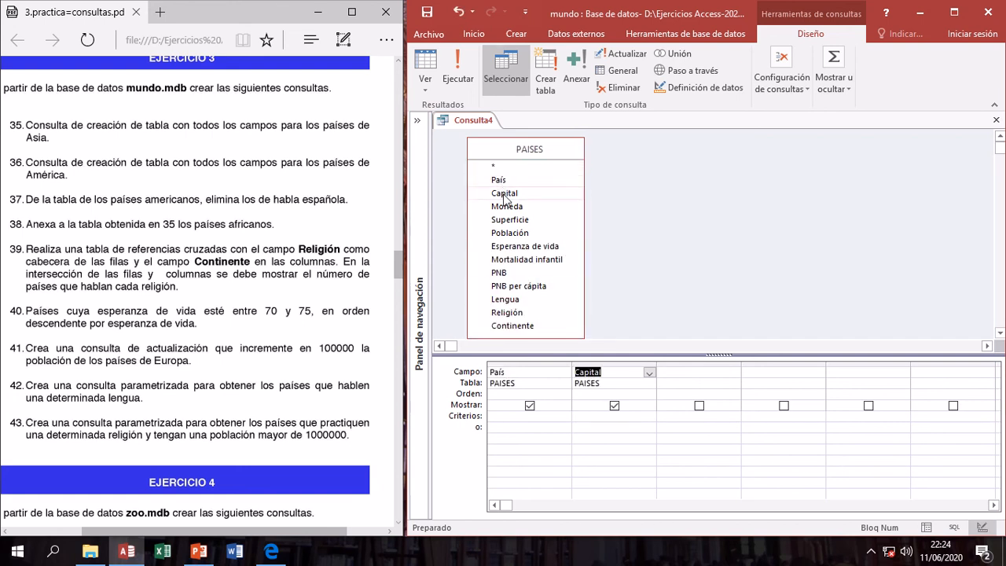
pyautogui.doubleClick(506, 206)
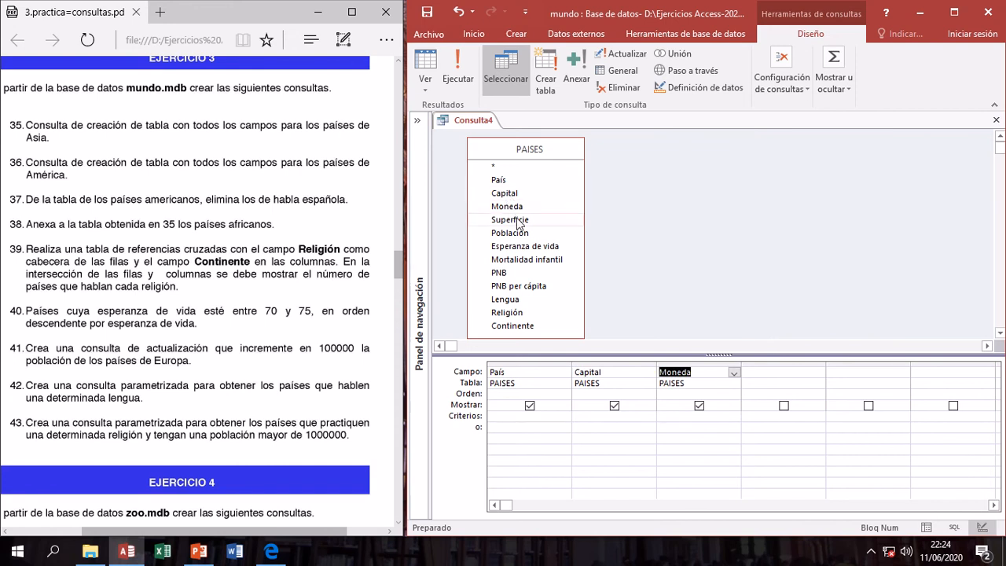
pyautogui.doubleClick(517, 223)
pyautogui.doubleClick(518, 233)
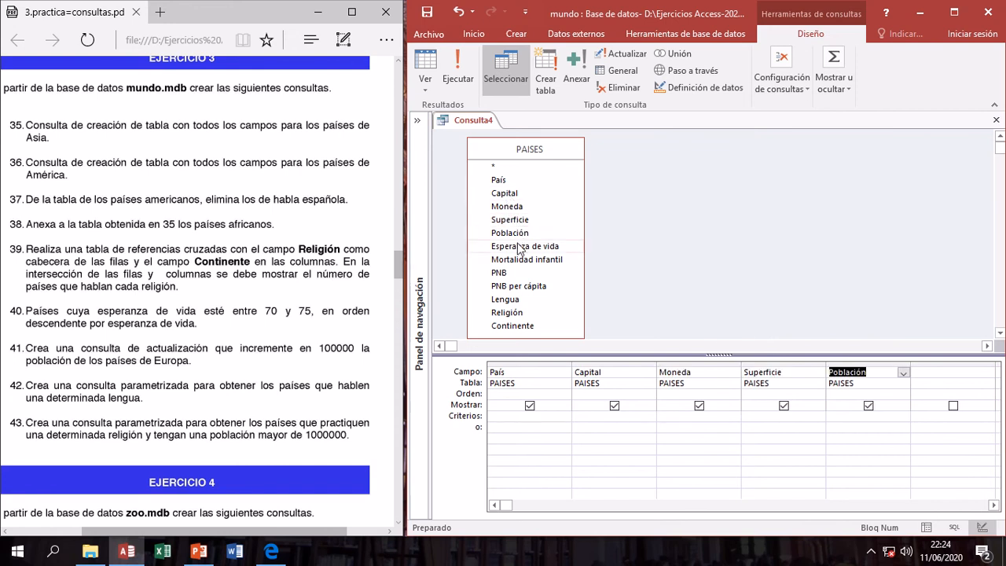
pyautogui.doubleClick(519, 247)
pyautogui.doubleClick(525, 262)
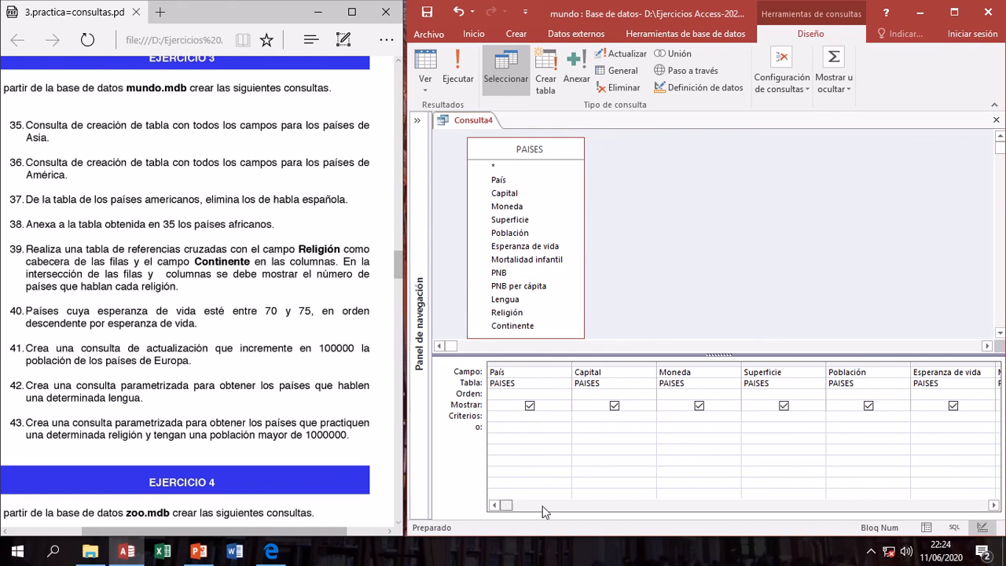
# - Add the remaining fields PNB per cápita, Lengua, Religión and Continente to the query grid
pyautogui.moveTo(510, 505); pyautogui.dragTo(571, 505)
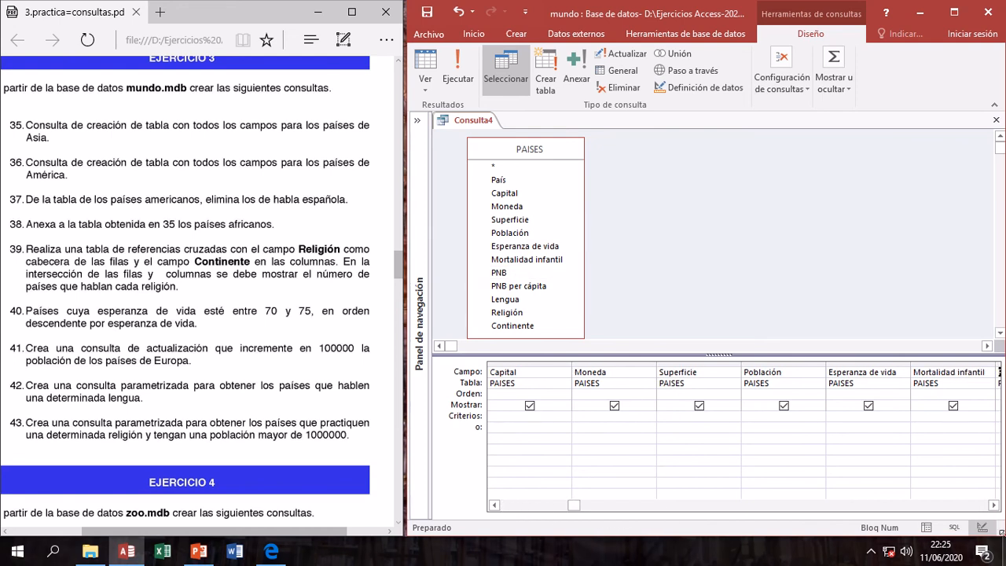
pyautogui.click(993, 505)
pyautogui.click(994, 505)
pyautogui.click(994, 505)
pyautogui.click(993, 505)
pyautogui.click(993, 506)
pyautogui.click(993, 505)
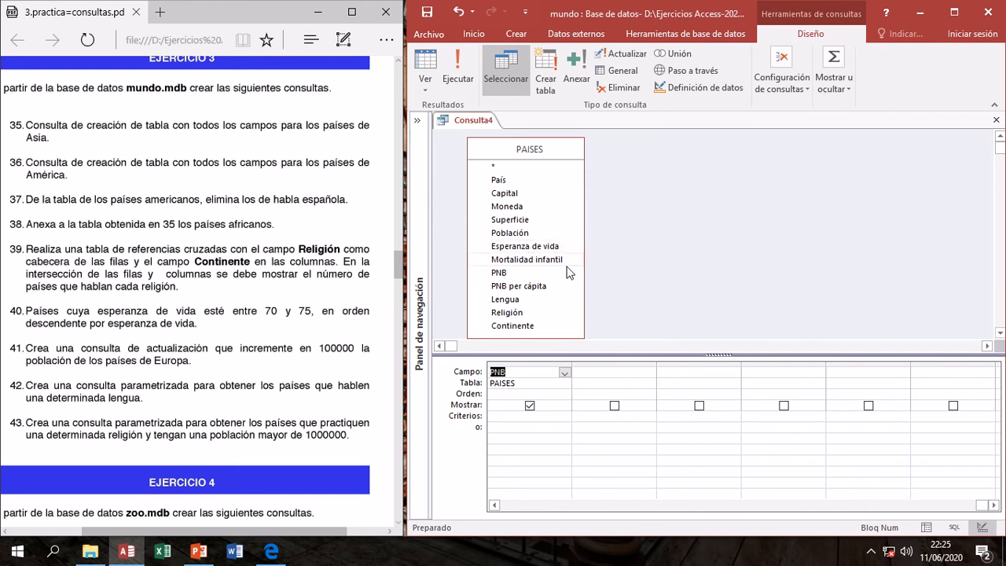
pyautogui.doubleClick(511, 288)
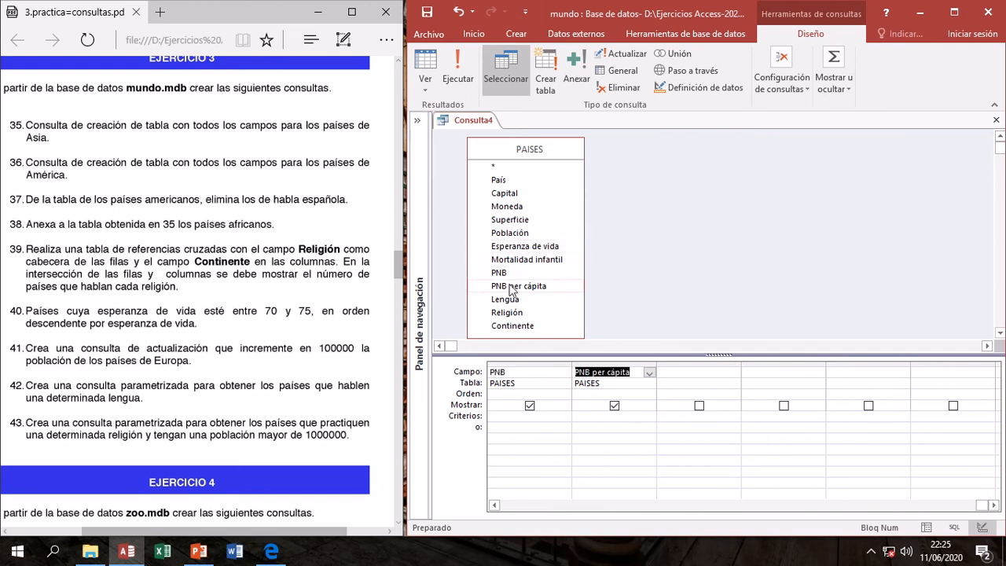
pyautogui.doubleClick(512, 299)
pyautogui.doubleClick(518, 315)
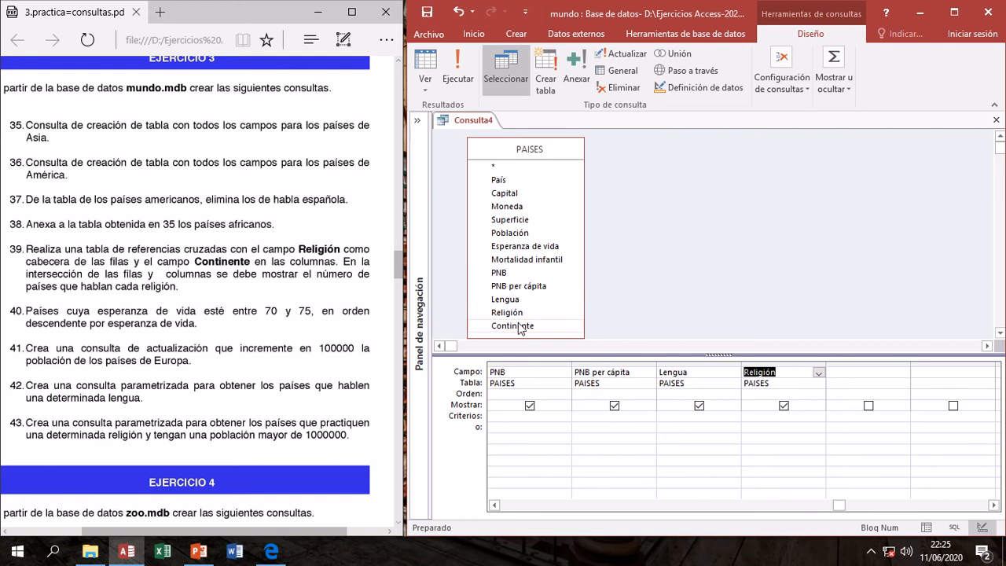
pyautogui.doubleClick(518, 327)
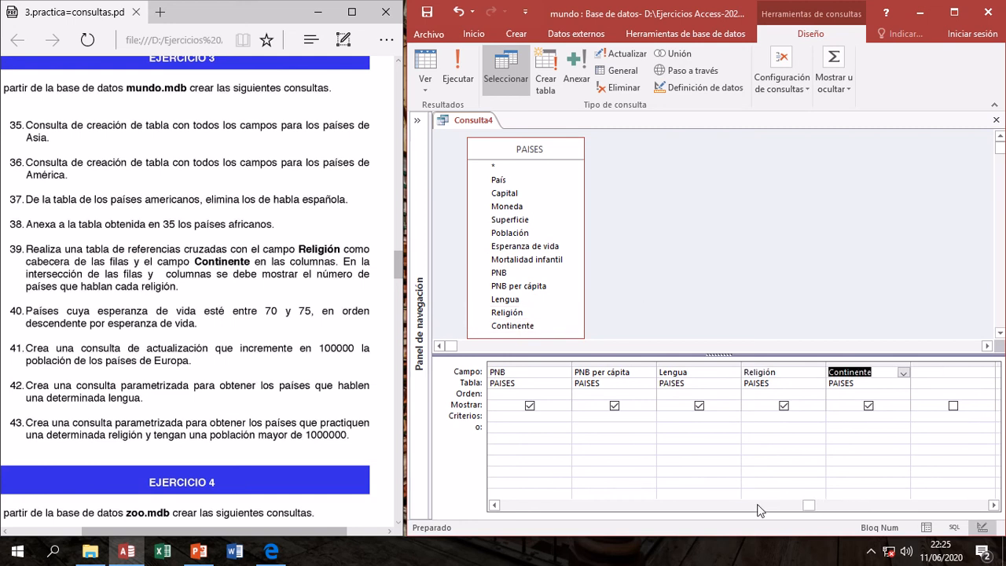
# - Set the criterion of the Continente field to =Asia
pyautogui.moveTo(809, 505); pyautogui.dragTo(509, 509)
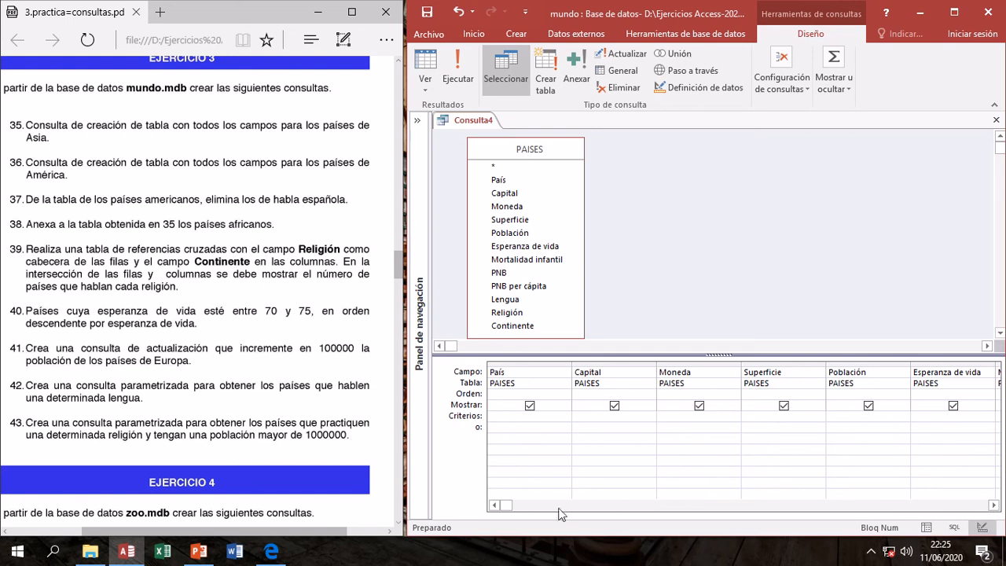
pyautogui.moveTo(511, 506); pyautogui.dragTo(877, 516)
pyautogui.click(764, 416)
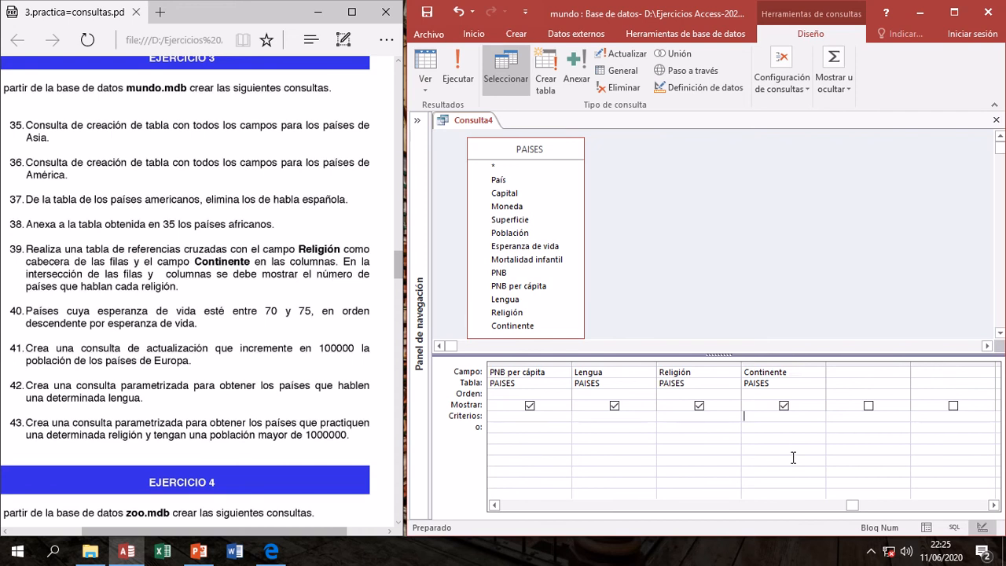
pyautogui.write('=Asia')
pyautogui.moveTo(853, 504); pyautogui.dragTo(507, 510)
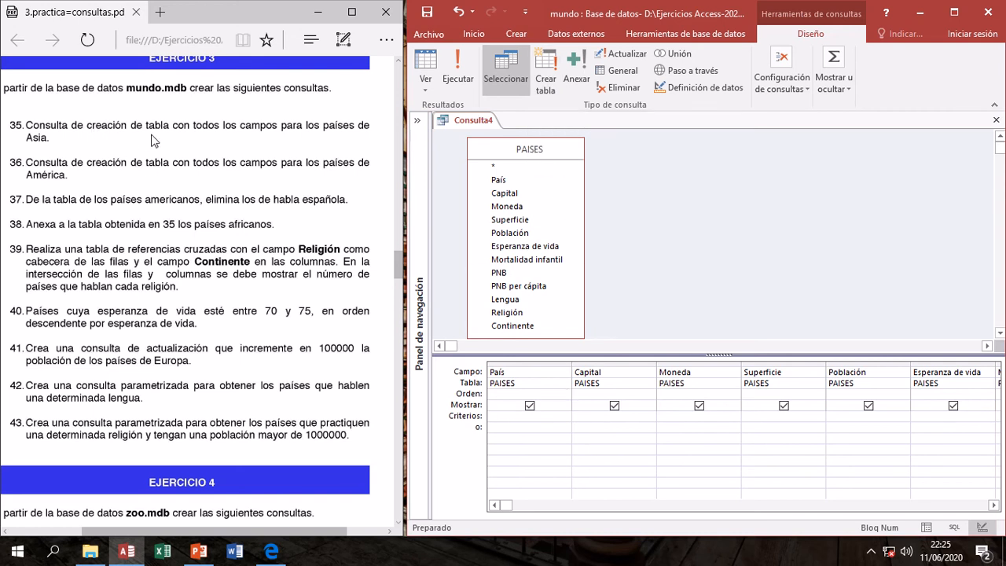
# - Turn the query into a make-table query for Paises de Asia in the active database, then run it and accept creating the table
pyautogui.click(548, 71)
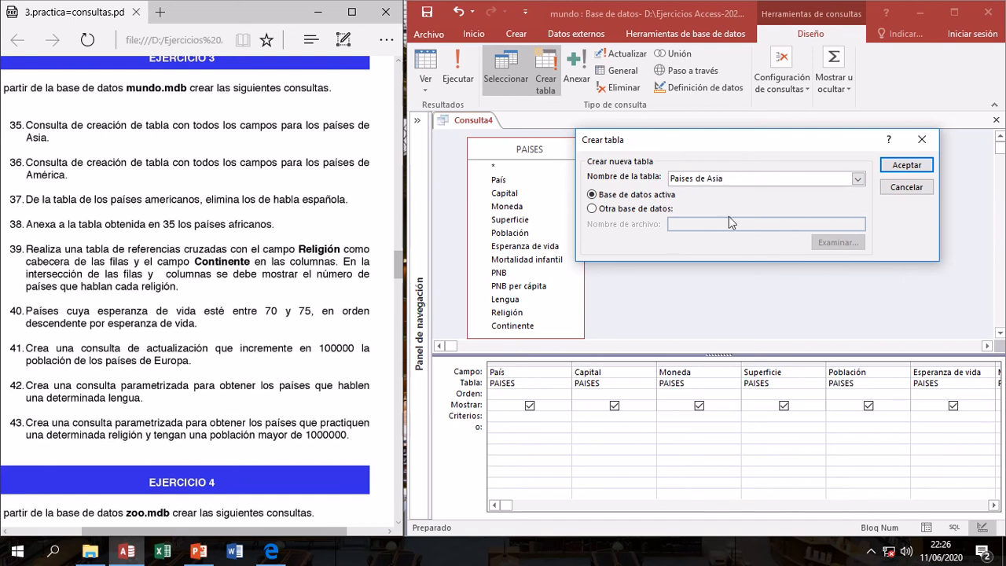
pyautogui.click(906, 167)
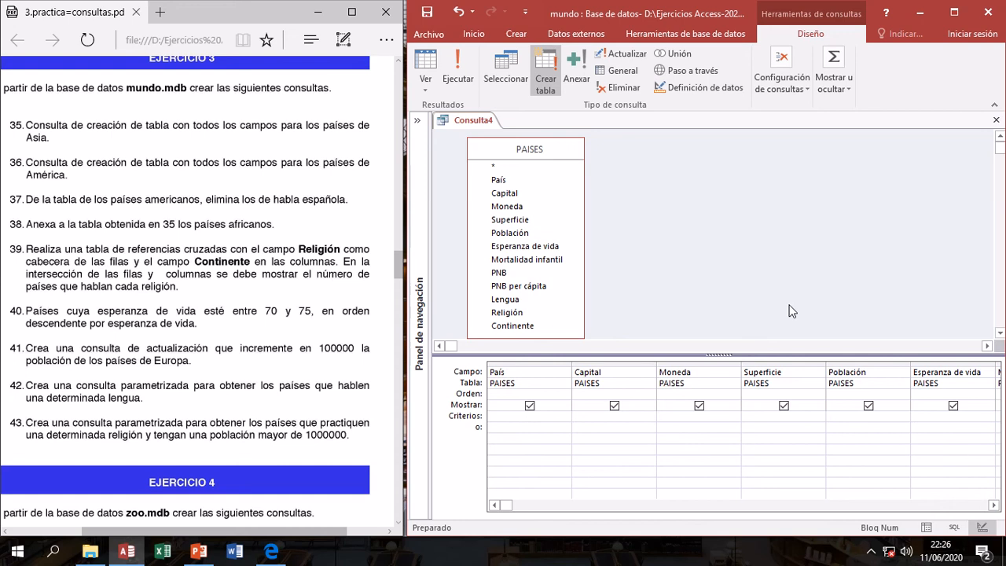
pyautogui.click(462, 80)
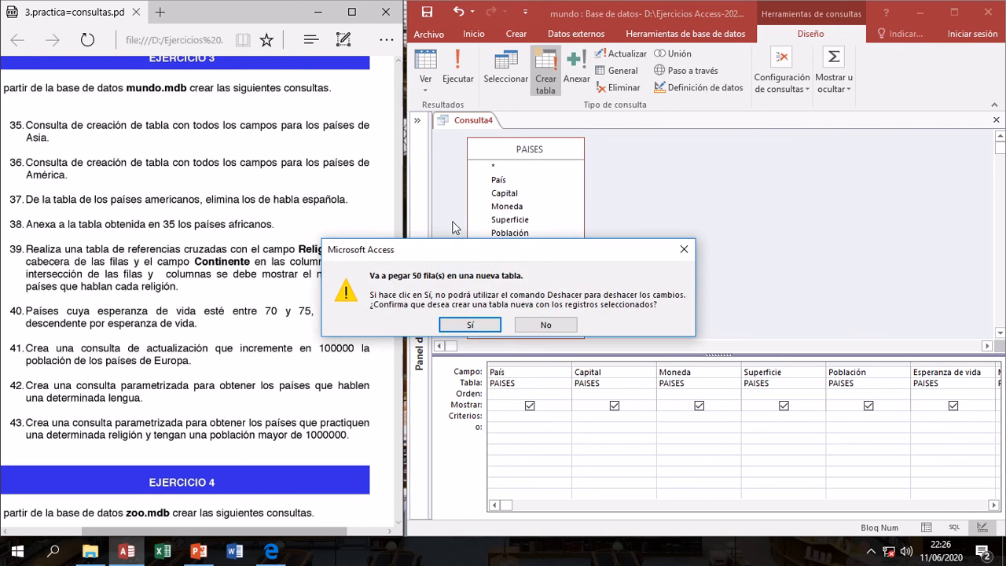
pyautogui.moveTo(460, 249); pyautogui.dragTo(612, 165)
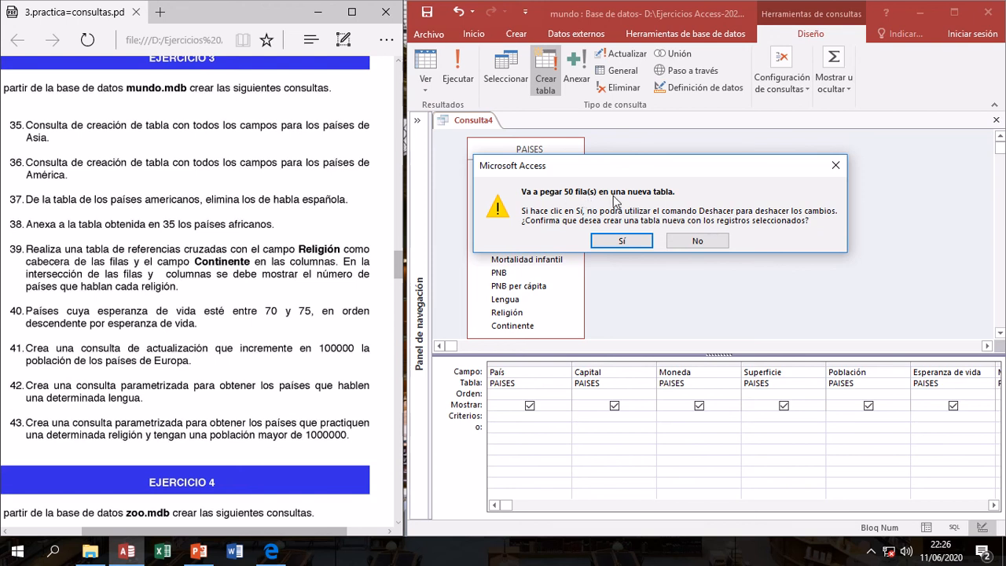
pyautogui.click(623, 241)
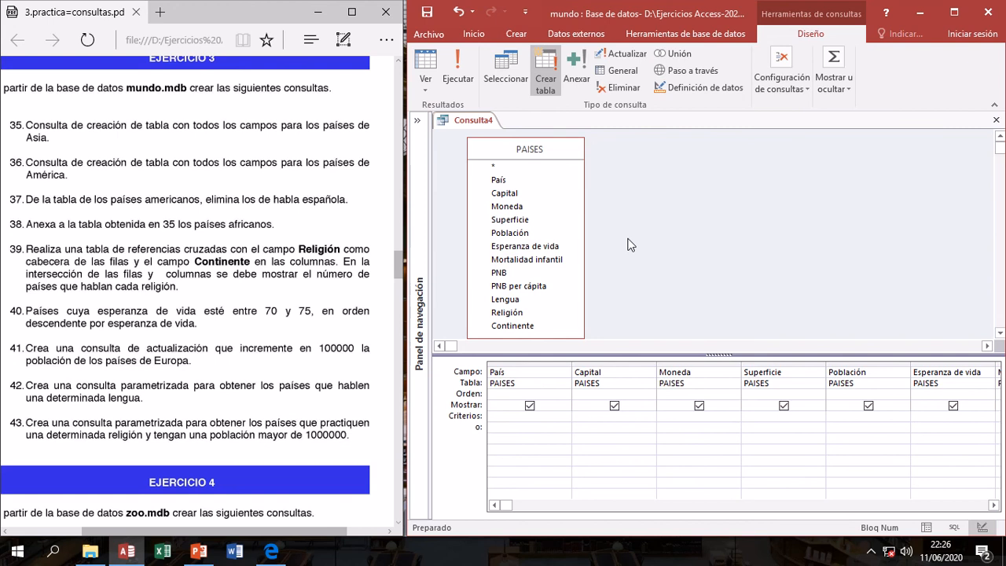
# - Open the new Paises de Asia table from the navigation pane and collapse the pane to examine its records
pyautogui.click(418, 121)
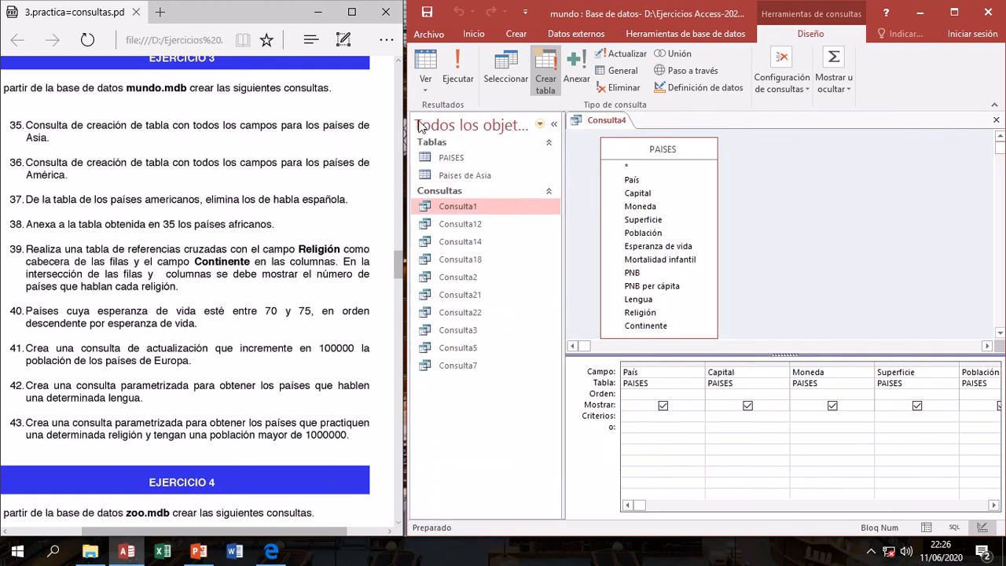
pyautogui.doubleClick(483, 178)
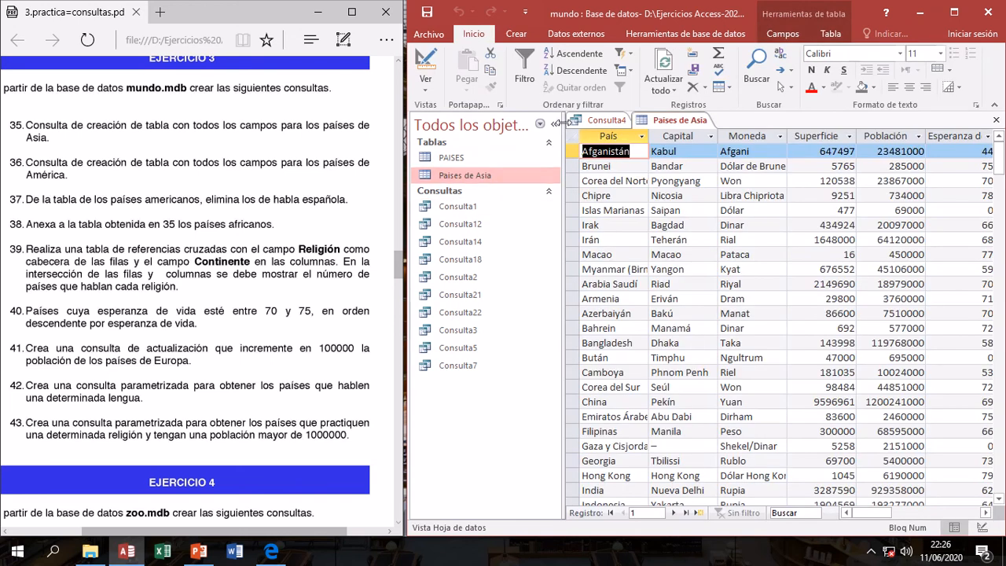
pyautogui.click(555, 124)
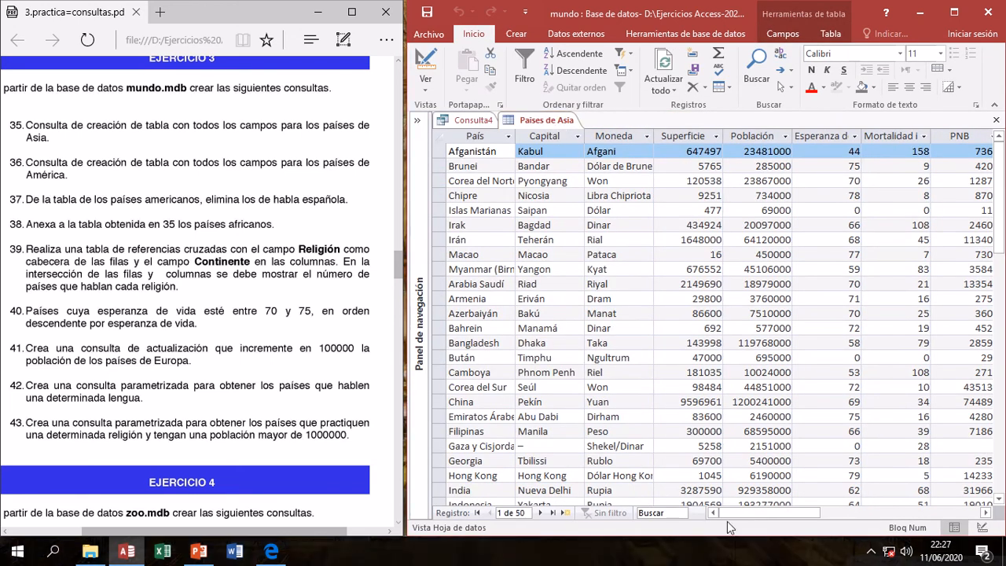
# - Review the Lengua, Religión and Continente columns and the last records of the Paises de Asia table, then close the table
pyautogui.moveTo(746, 516); pyautogui.dragTo(830, 516)
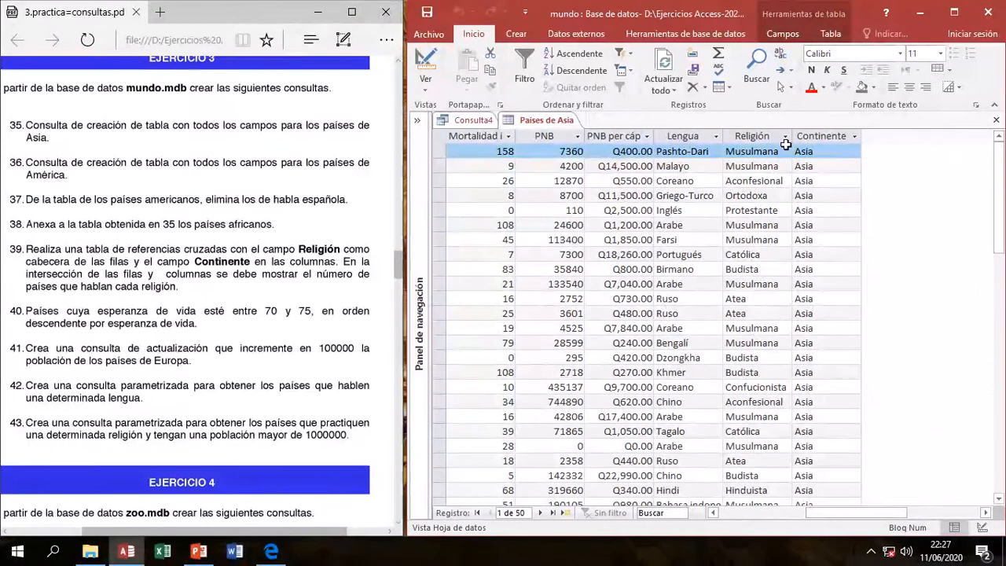
pyautogui.scroll(-14, 825, 188)
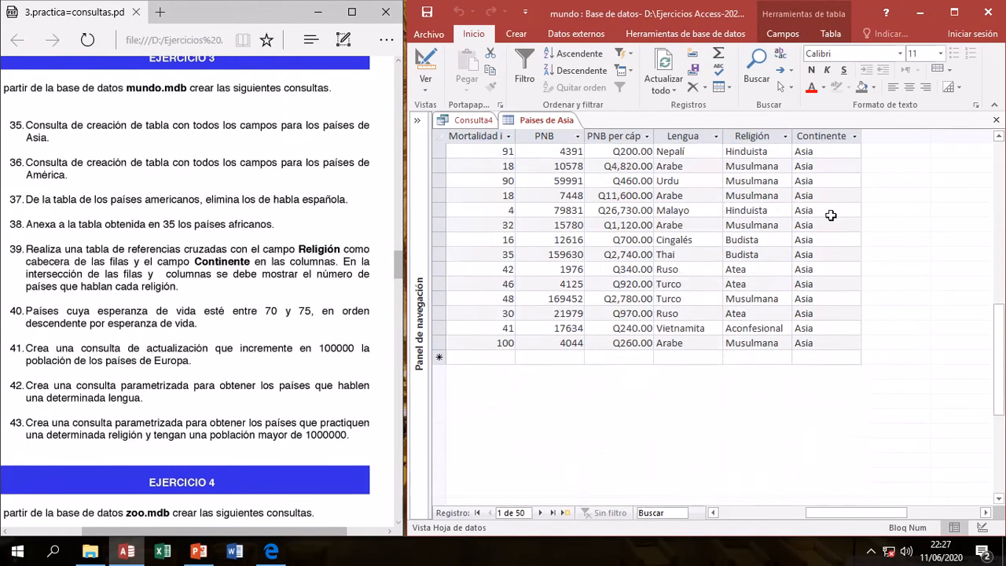
pyautogui.scroll(14, 831, 225)
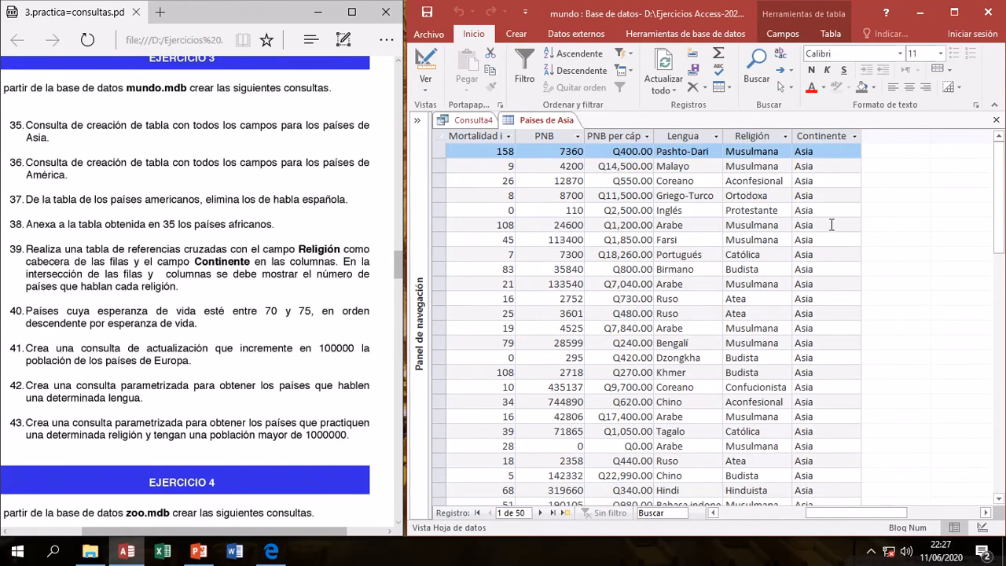
pyautogui.moveTo(861, 515); pyautogui.dragTo(750, 541)
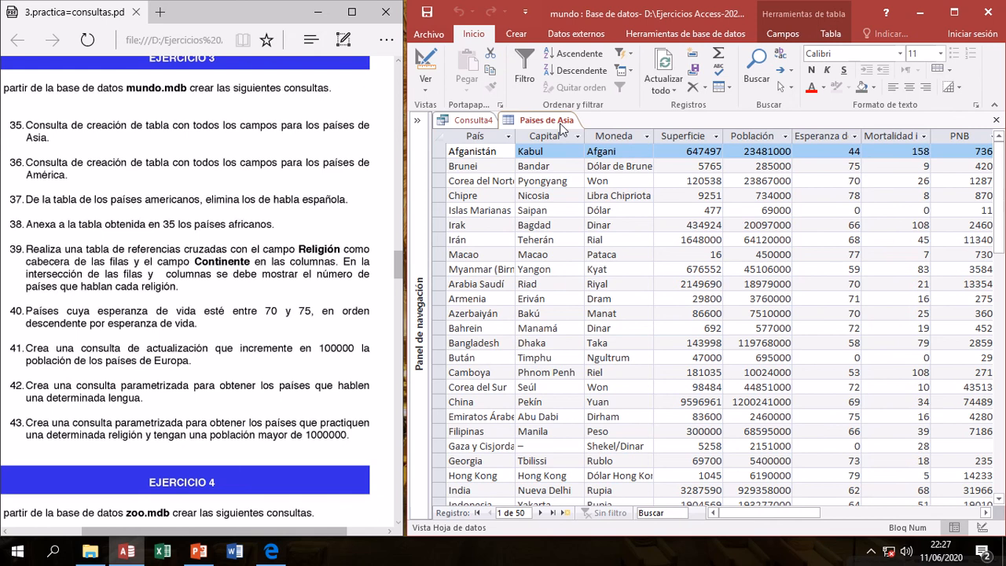
pyautogui.click(995, 119)
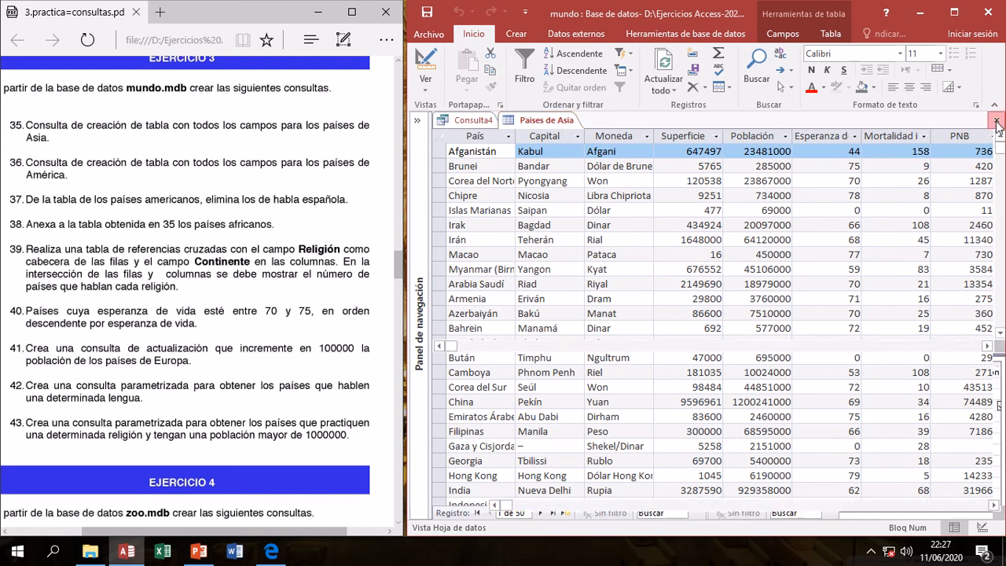
# - Close the make-table query for Asia and save it as Consulta35
pyautogui.rightClick(483, 128)
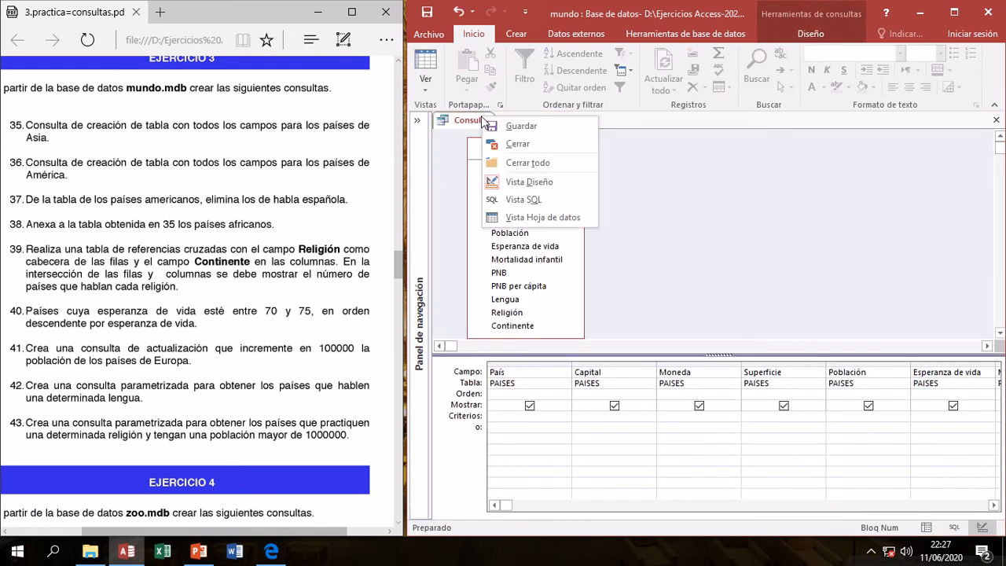
pyautogui.click(527, 145)
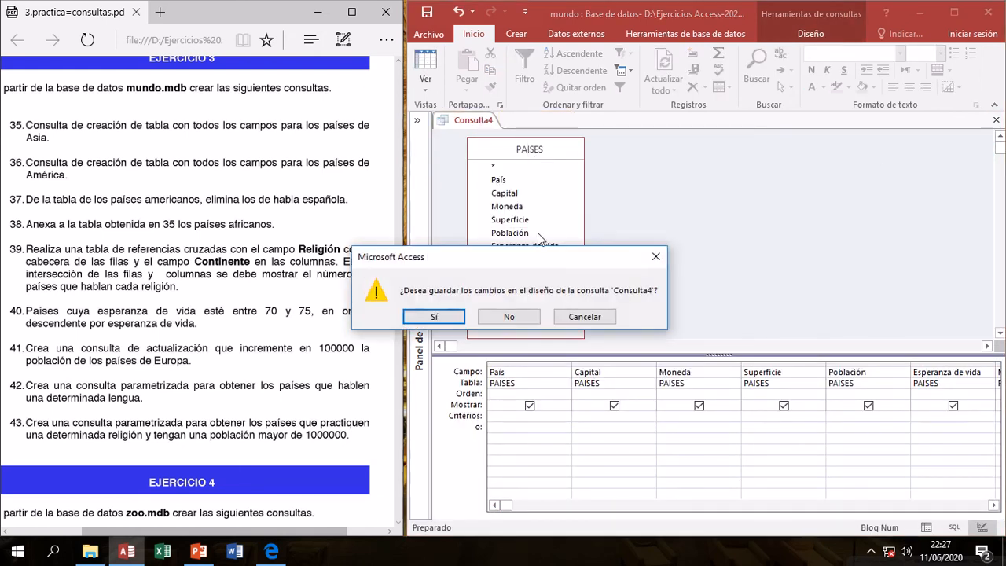
pyautogui.click(448, 316)
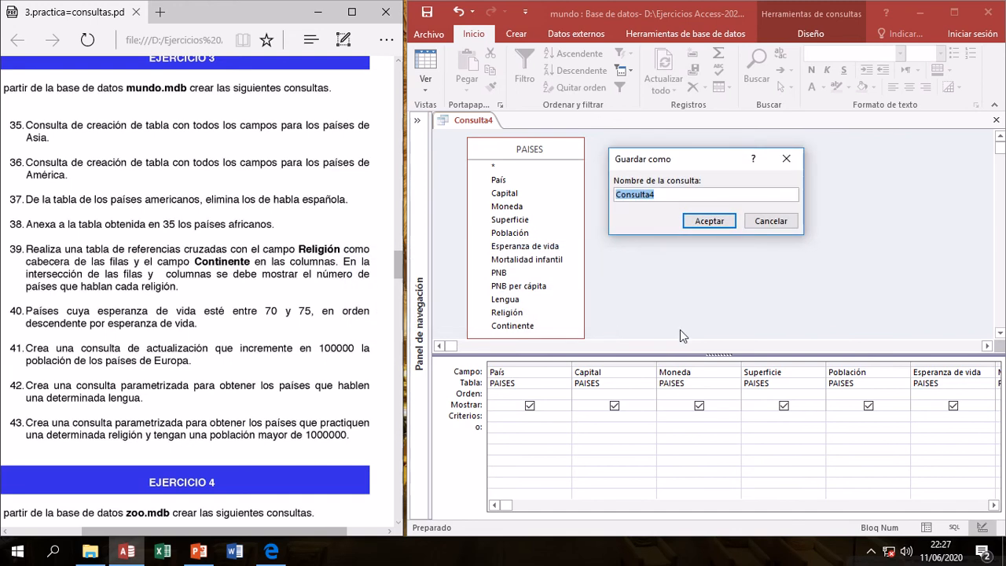
pyautogui.press('End')
pyautogui.press('BackSpace')
pyautogui.write('35')
pyautogui.click(708, 220)
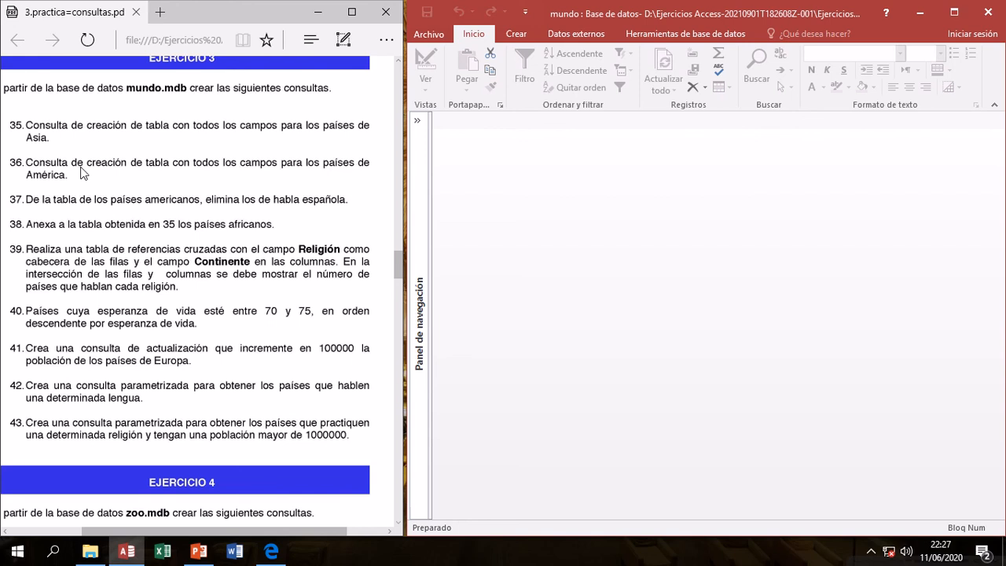
# - Create a new query in design view and add the PAISES table to it
pyautogui.click(516, 35)
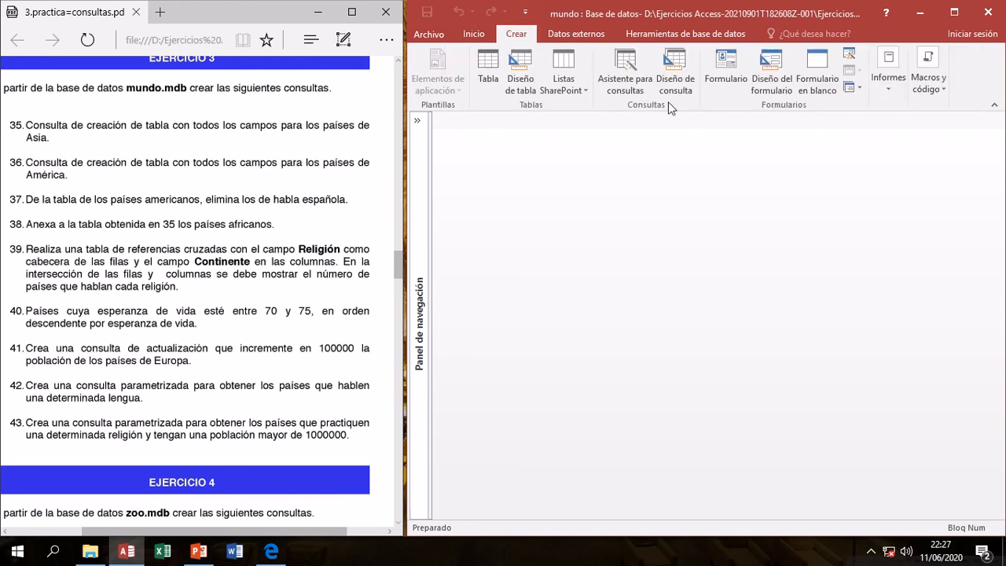
pyautogui.click(674, 76)
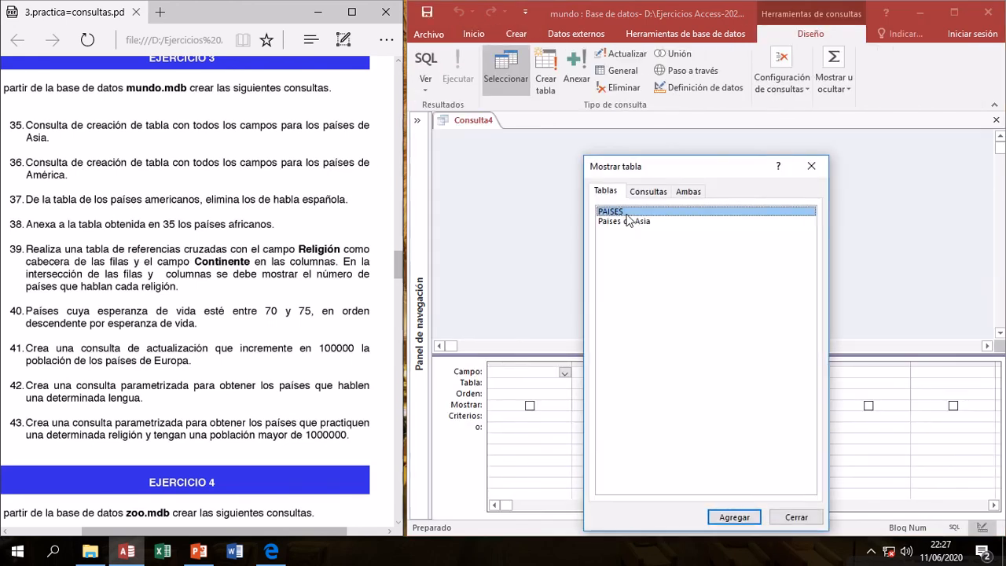
pyautogui.doubleClick(628, 212)
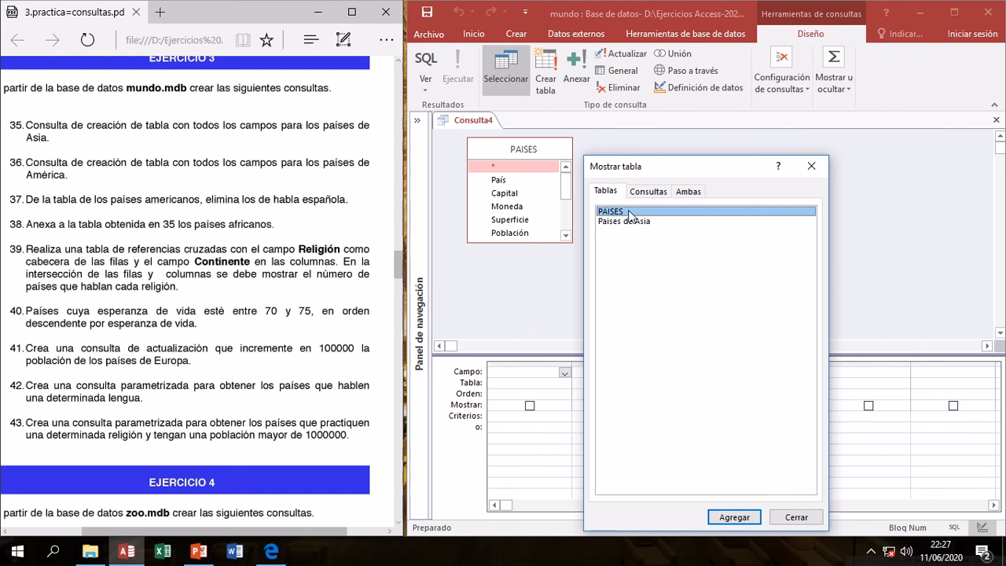
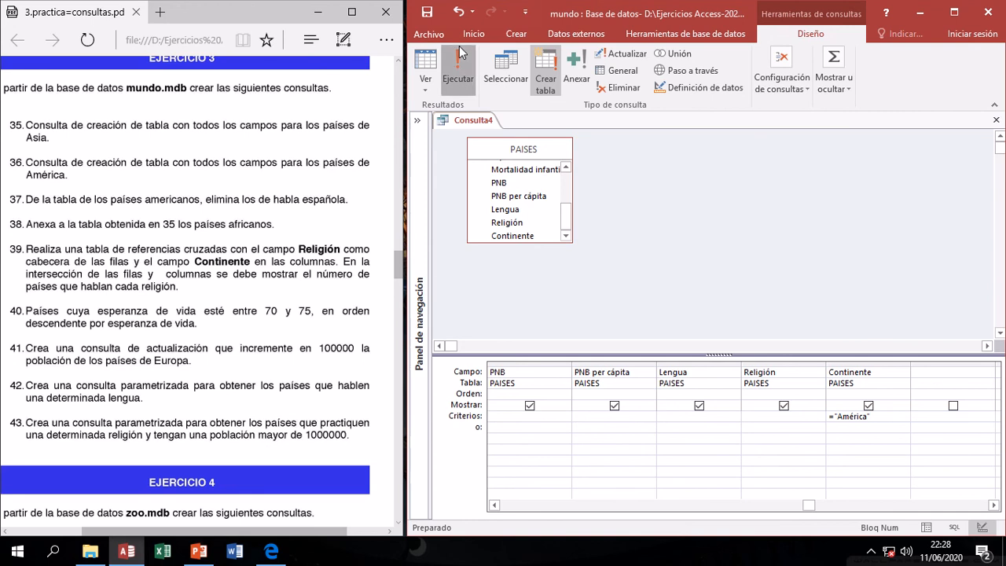
# - Run the América make-table query, accept the creation of the new table, and open Paises de América from the navigation pane
pyautogui.click(457, 61)
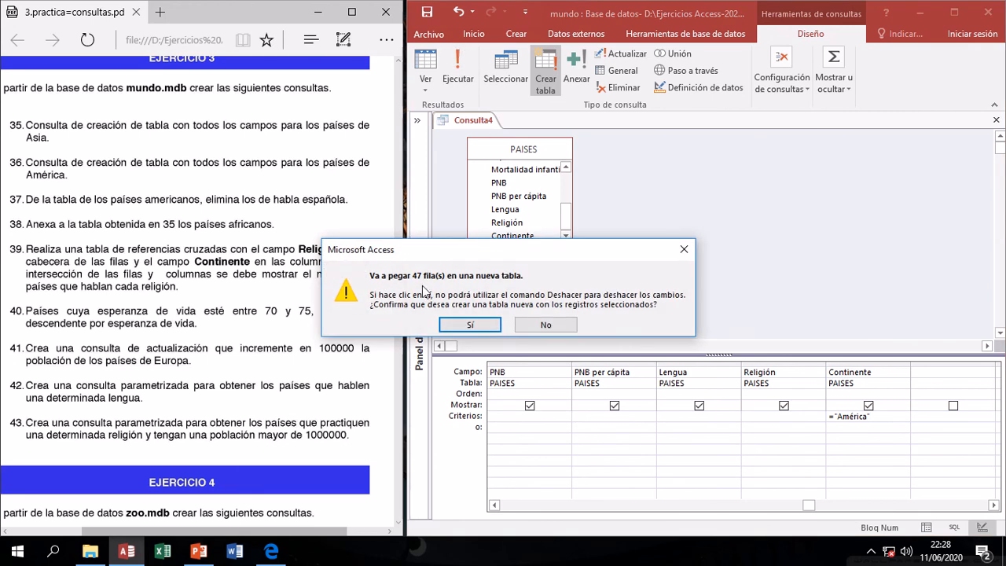
pyautogui.click(484, 324)
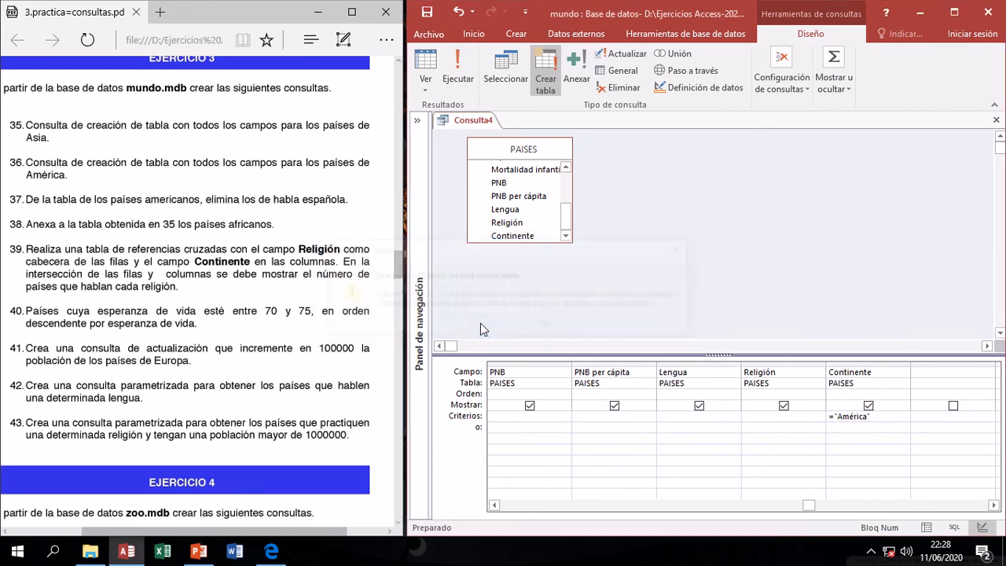
pyautogui.click(416, 120)
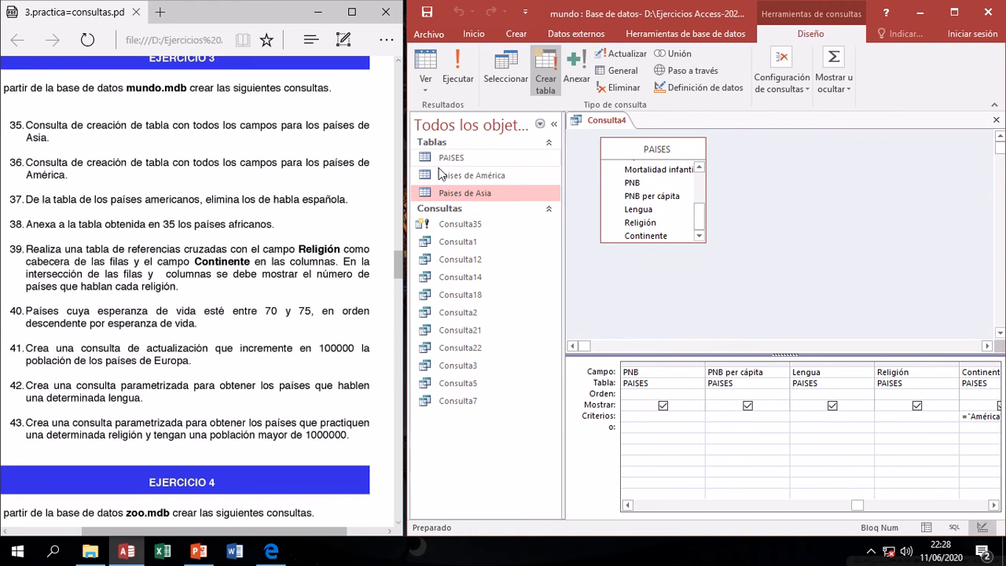
pyautogui.doubleClick(489, 177)
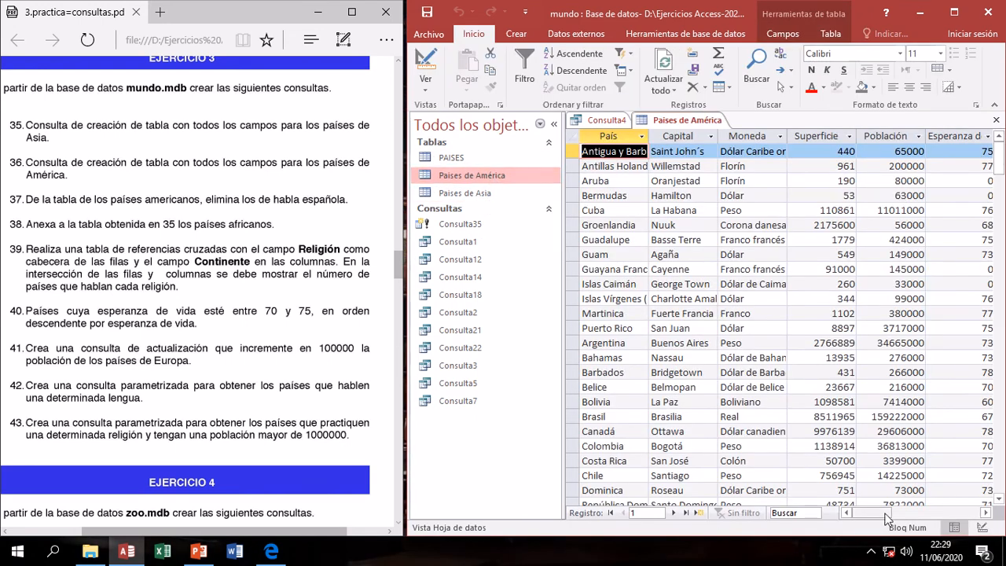
# - Review the Religión and Continente columns of the Paises de América table down to its last records, then close it and collapse the navigation pane
pyautogui.click(923, 512)
pyautogui.click(924, 512)
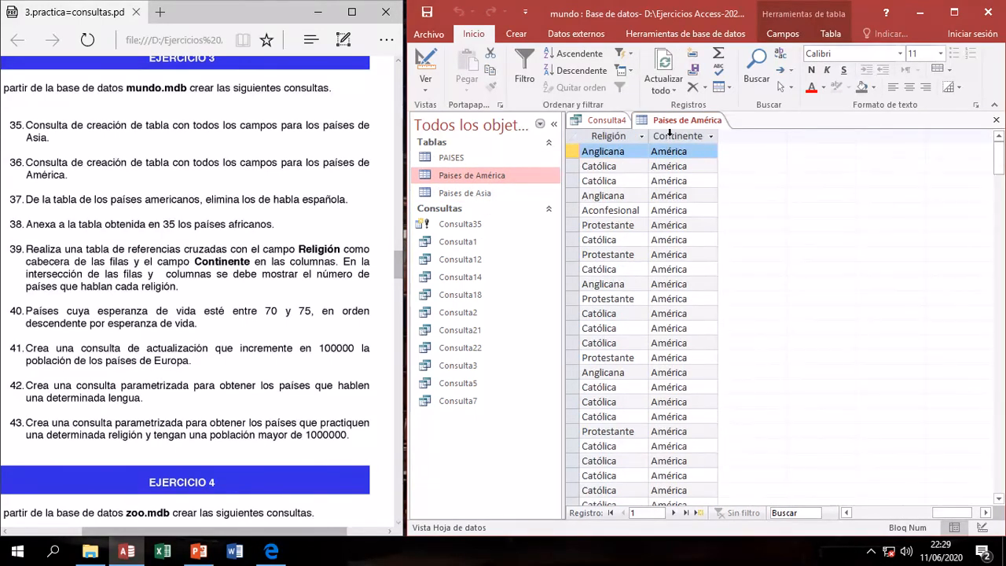
pyautogui.scroll(-10, 700, 250)
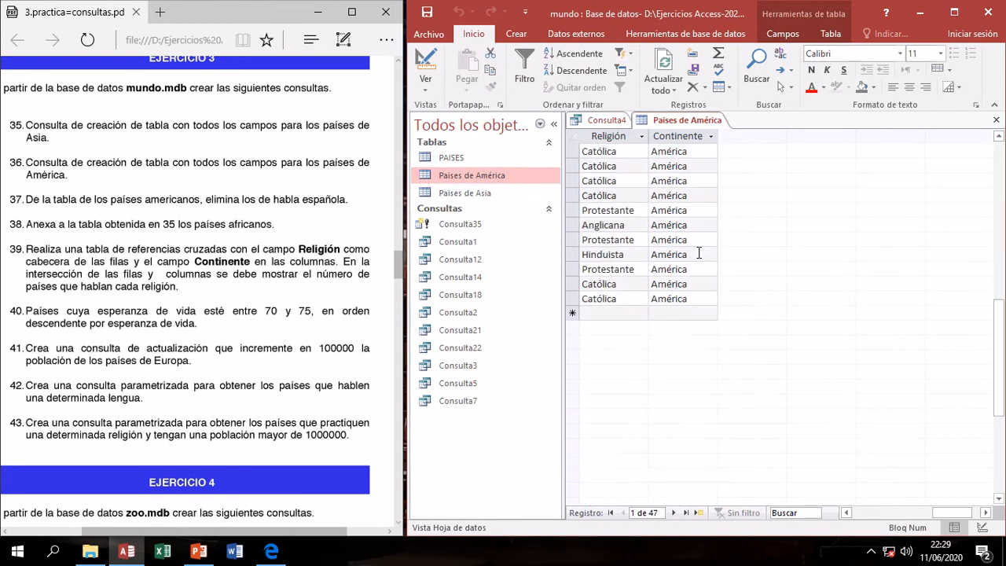
pyautogui.scroll(10, 699, 253)
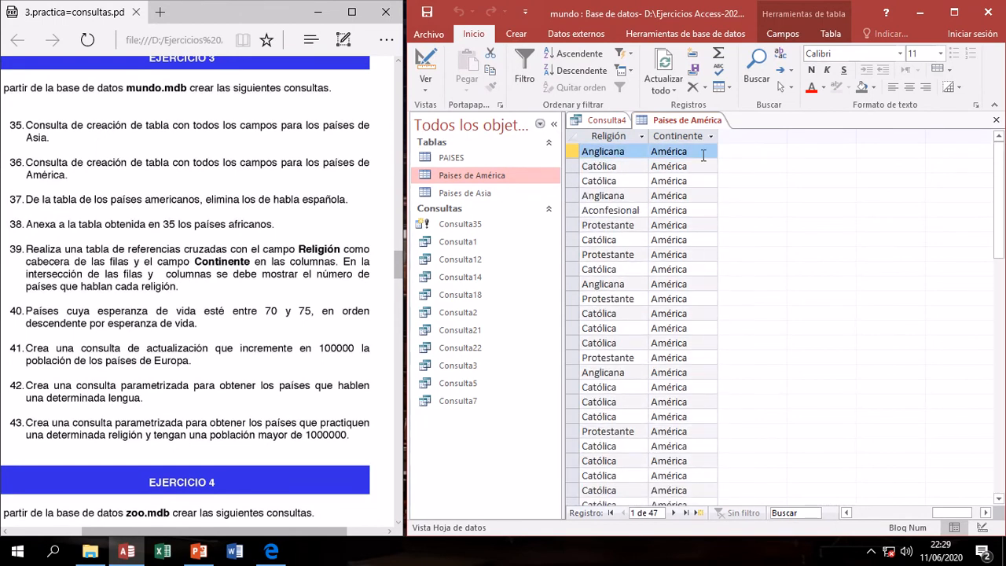
pyautogui.click(997, 120)
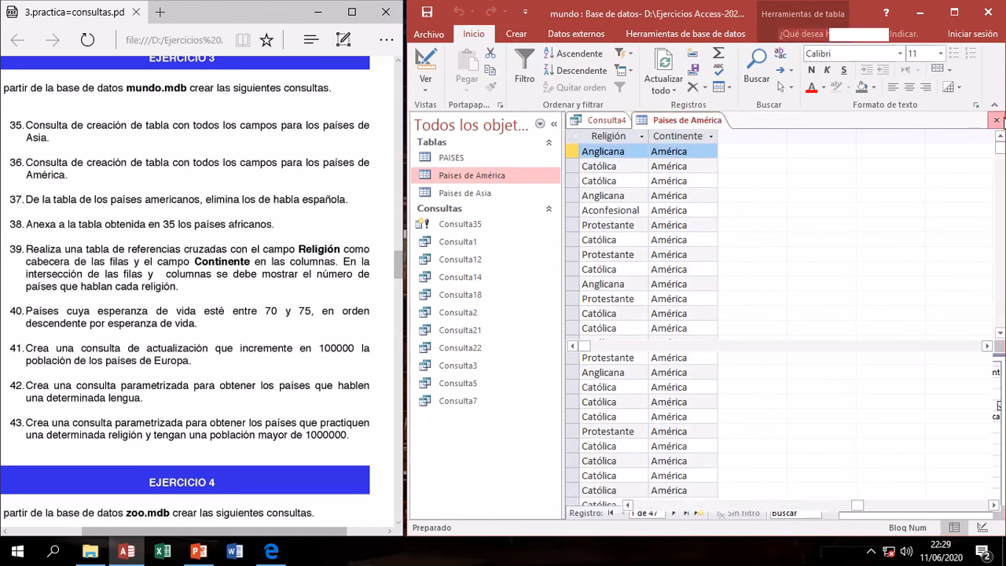
pyautogui.click(553, 123)
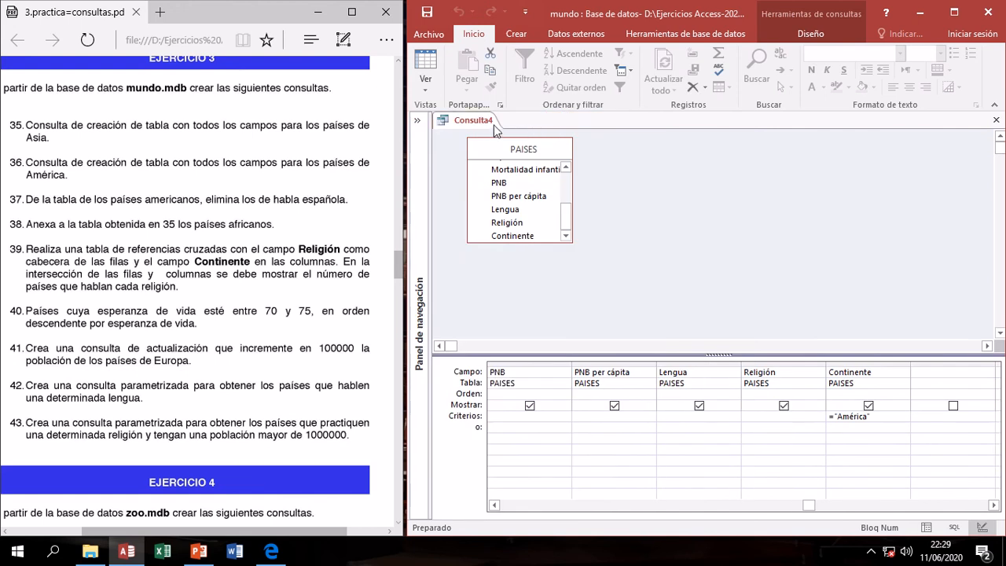
# - Close the make-table query for América and save it as Consulta36
pyautogui.rightClick(495, 130)
pyautogui.click(518, 149)
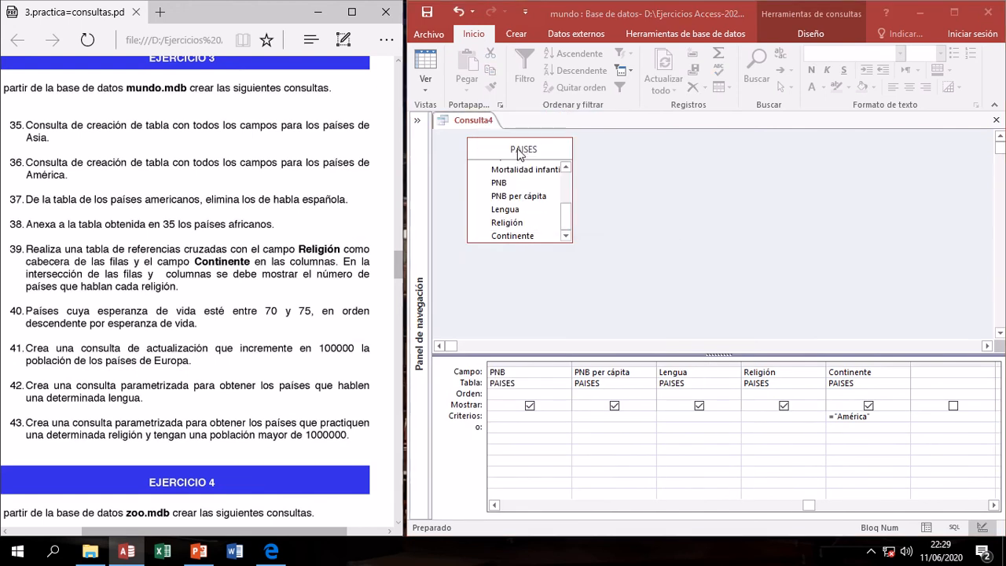
pyautogui.click(445, 318)
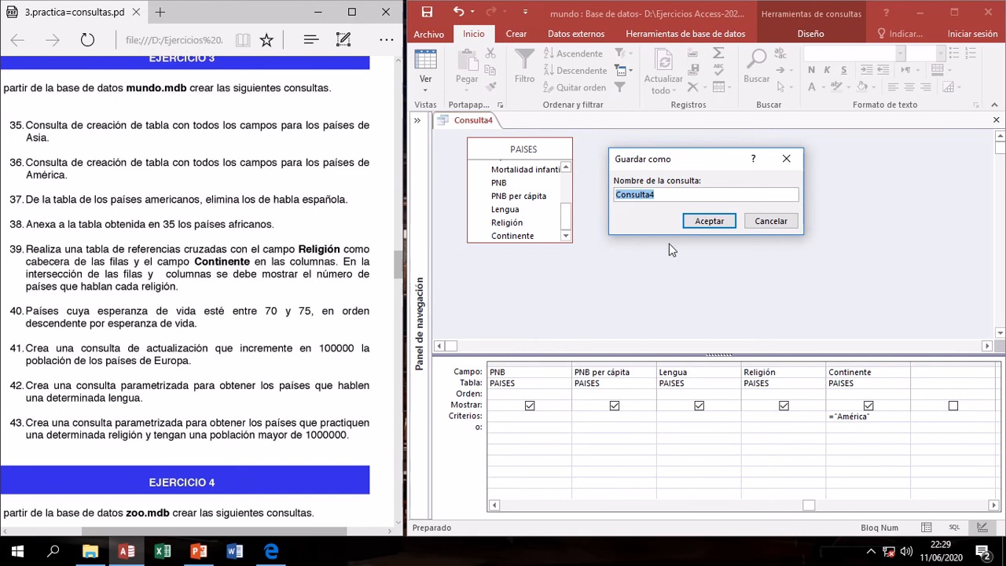
pyautogui.click(675, 197)
pyautogui.click(708, 221)
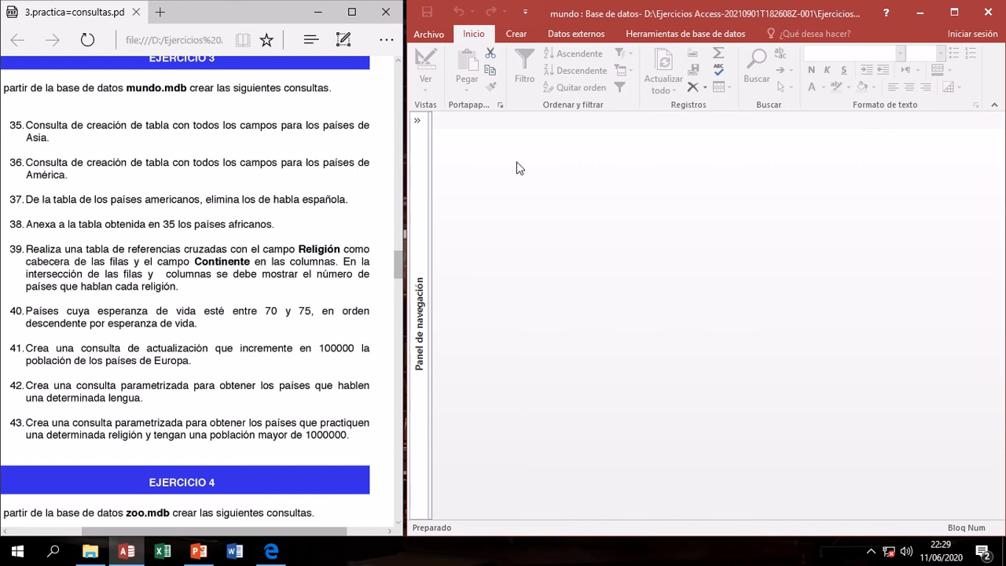
# - Create a new query in design view based on the Paises de América table
pyautogui.click(517, 34)
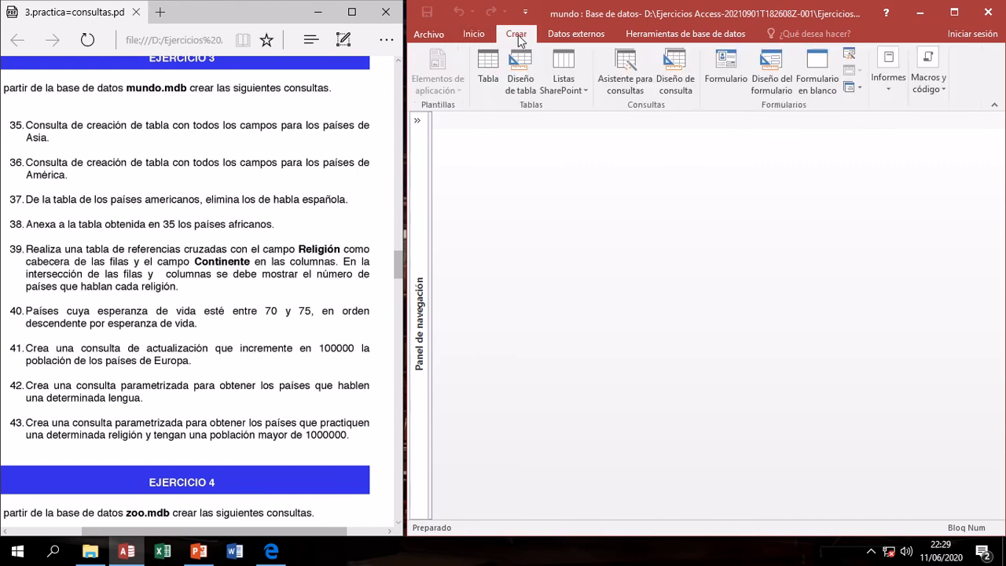
pyautogui.click(682, 85)
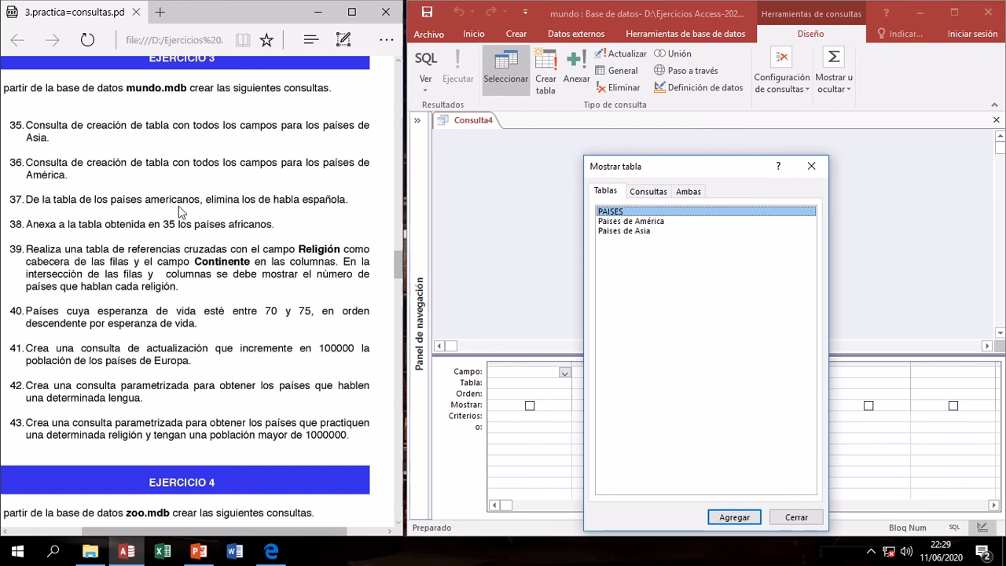
pyautogui.click(662, 222)
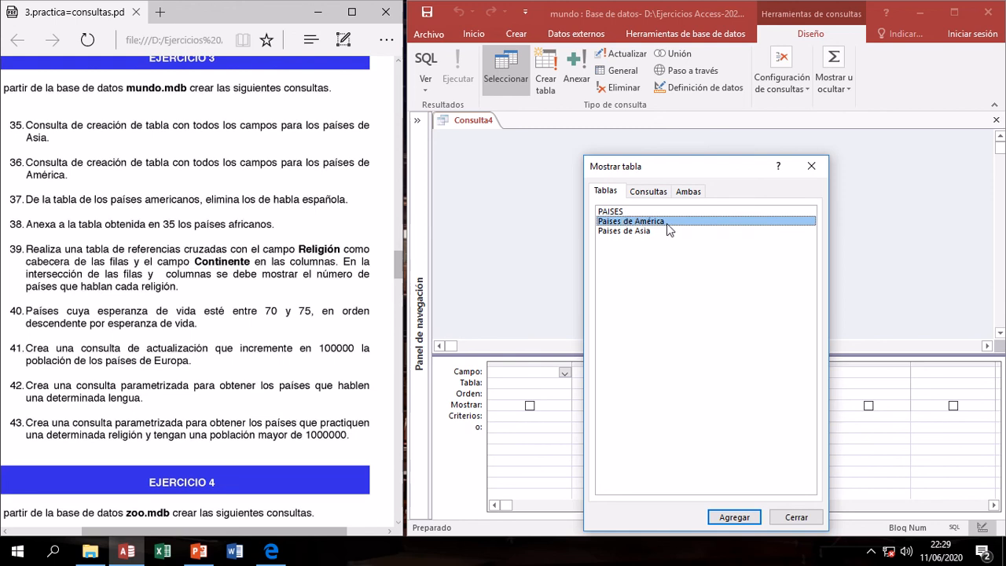
pyautogui.doubleClick(666, 223)
pyautogui.click(811, 166)
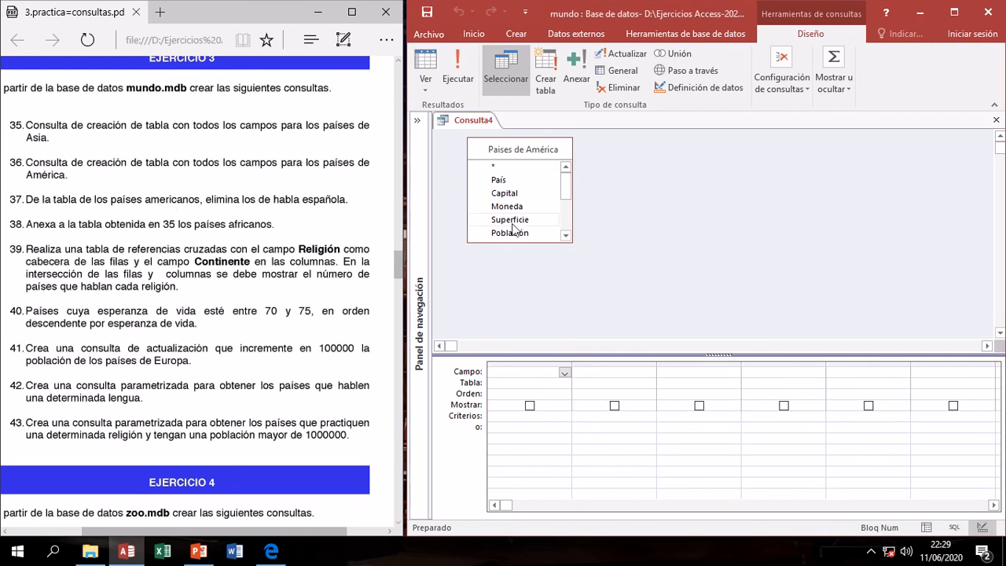
# - Add the Lengua field with the criterion ="Español" and convert the query into a delete query
pyautogui.moveTo(568, 189); pyautogui.dragTo(570, 229)
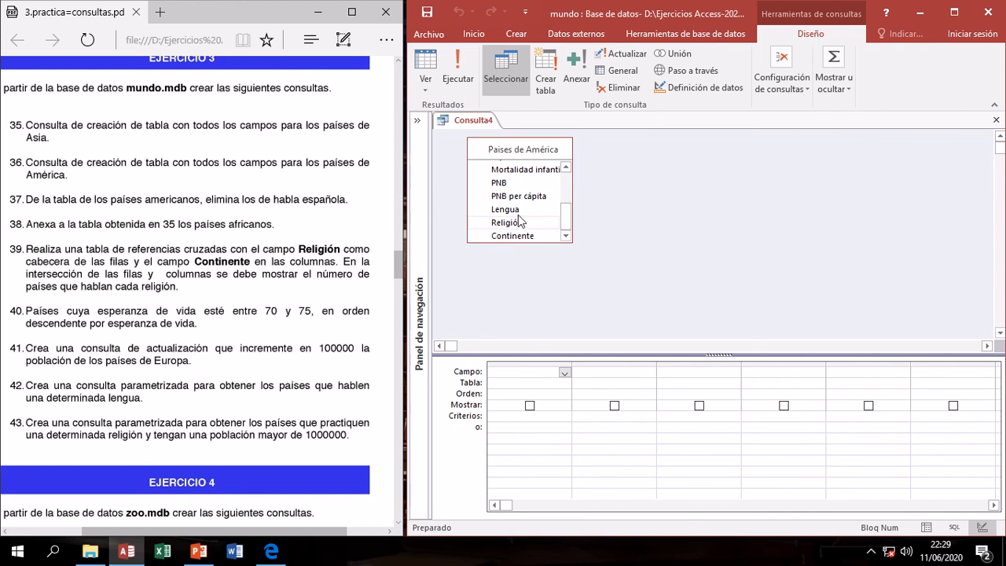
pyautogui.doubleClick(516, 216)
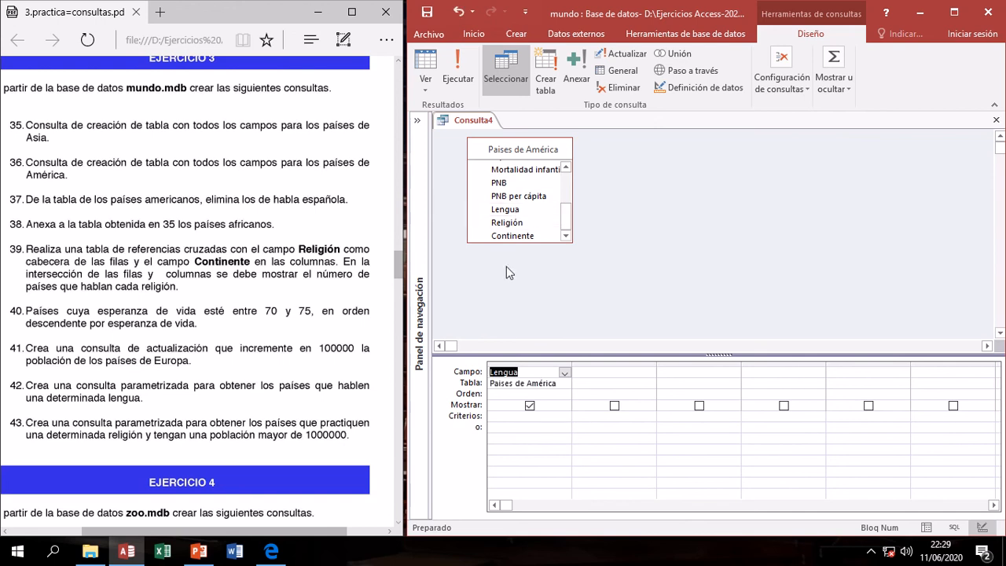
pyautogui.click(506, 417)
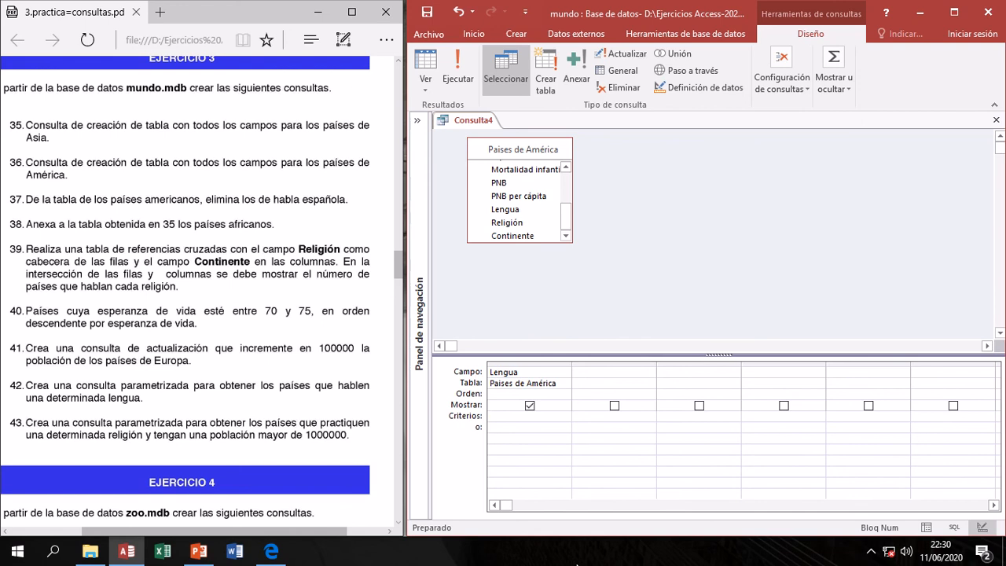
pyautogui.write('E')
pyautogui.press('BackSpace')
pyautogui.write('=Español')
pyautogui.click(619, 89)
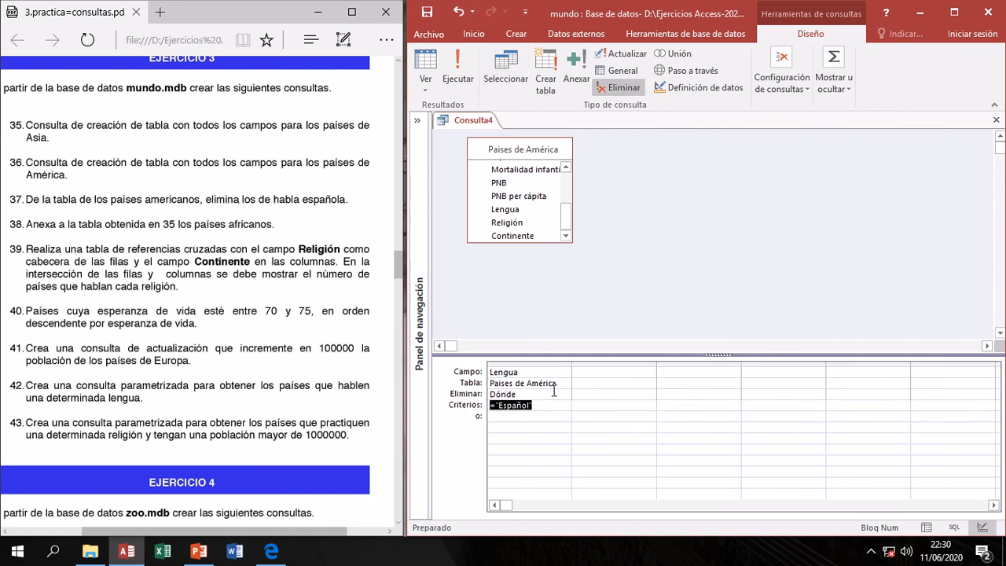
pyautogui.click(617, 289)
# - Run the delete query but decline the deletion, then open the Paises de América table with the navigation pane collapsed
pyautogui.click(458, 67)
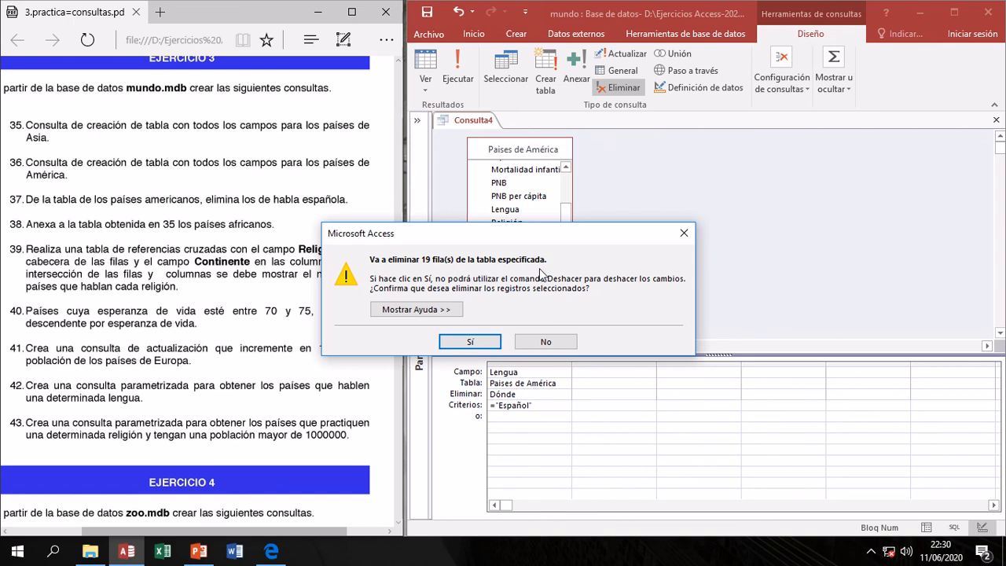
pyautogui.click(556, 344)
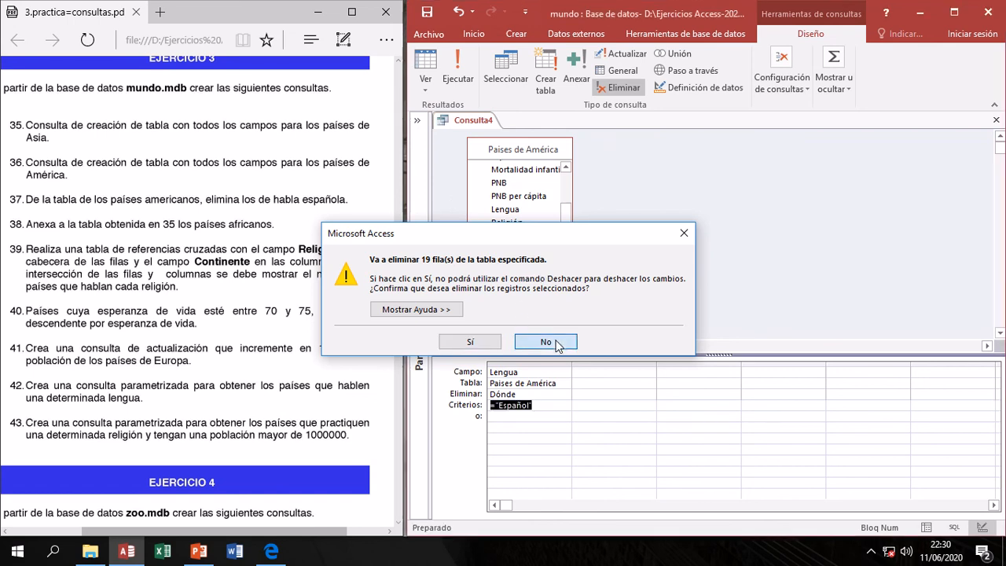
pyautogui.click(417, 121)
pyautogui.doubleClick(482, 177)
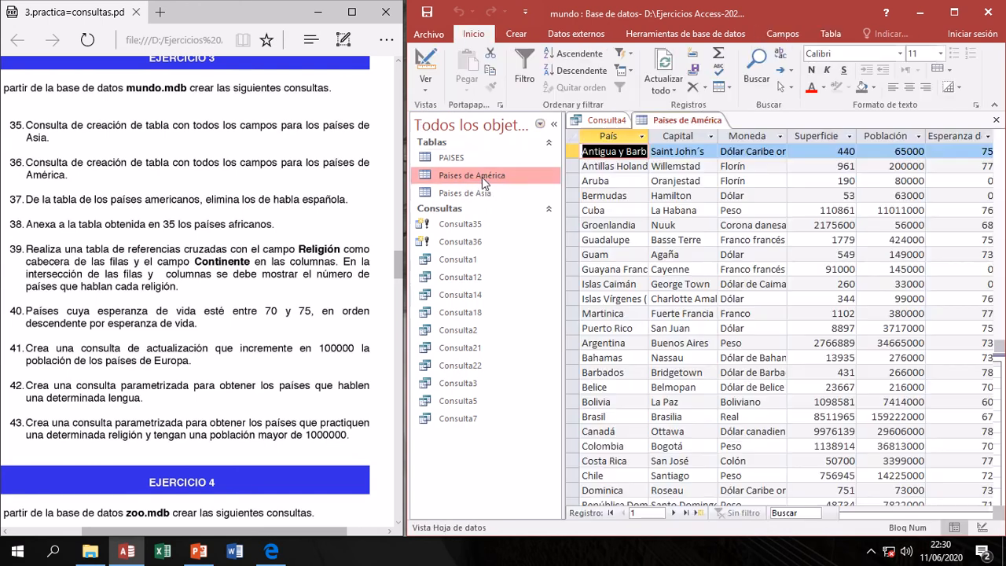
pyautogui.click(553, 125)
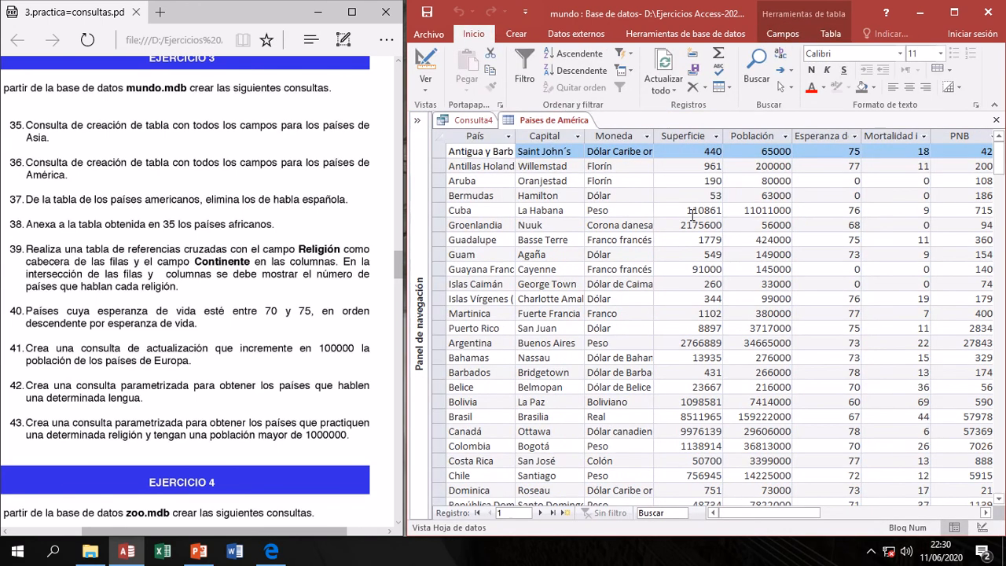
# - Examine the Lengua column of the Paises de América table for Spanish-speaking countries, then close the table
pyautogui.moveTo(782, 512); pyautogui.dragTo(863, 515)
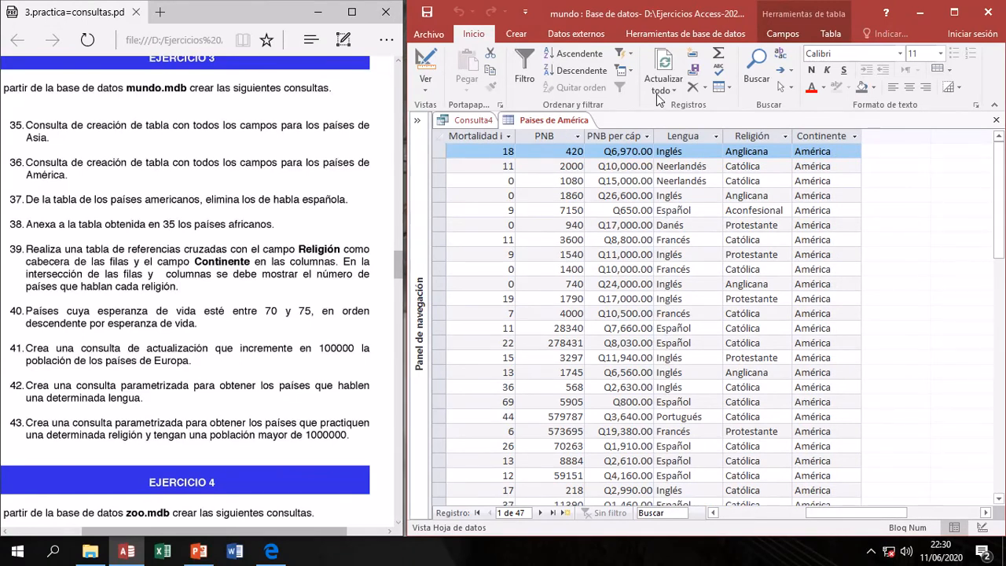
pyautogui.scroll(-3, 697, 165)
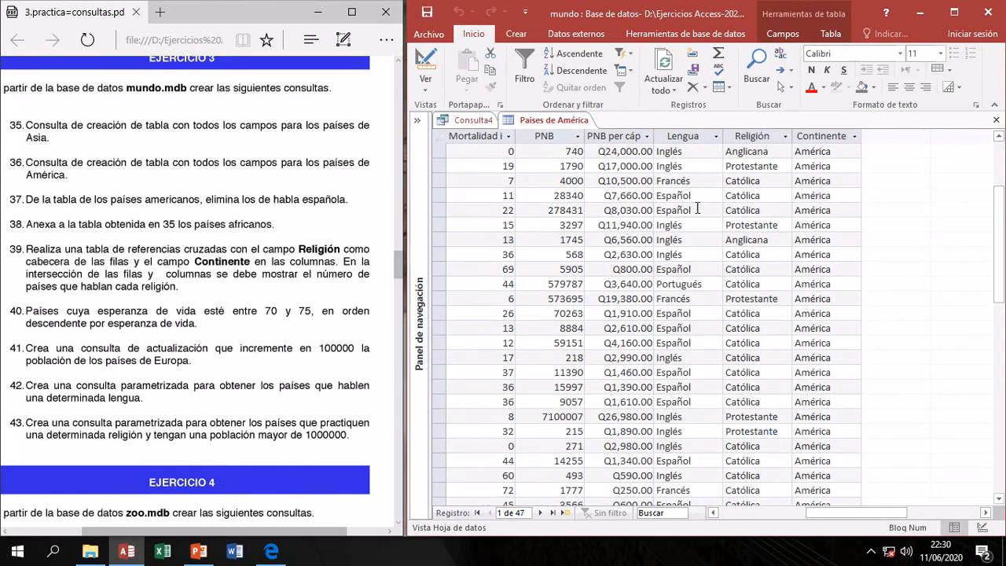
pyautogui.scroll(-5, 697, 209)
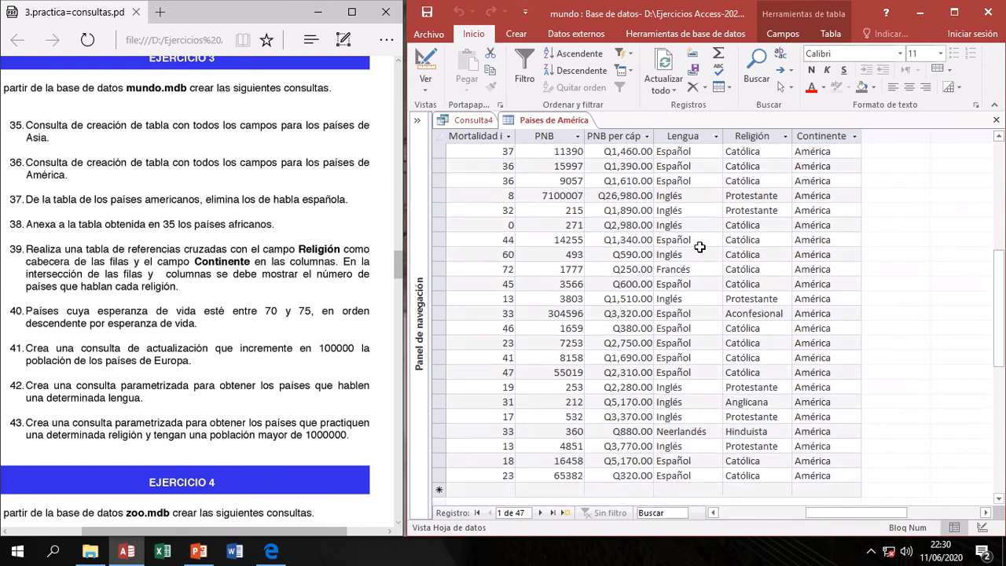
pyautogui.scroll(8, 699, 247)
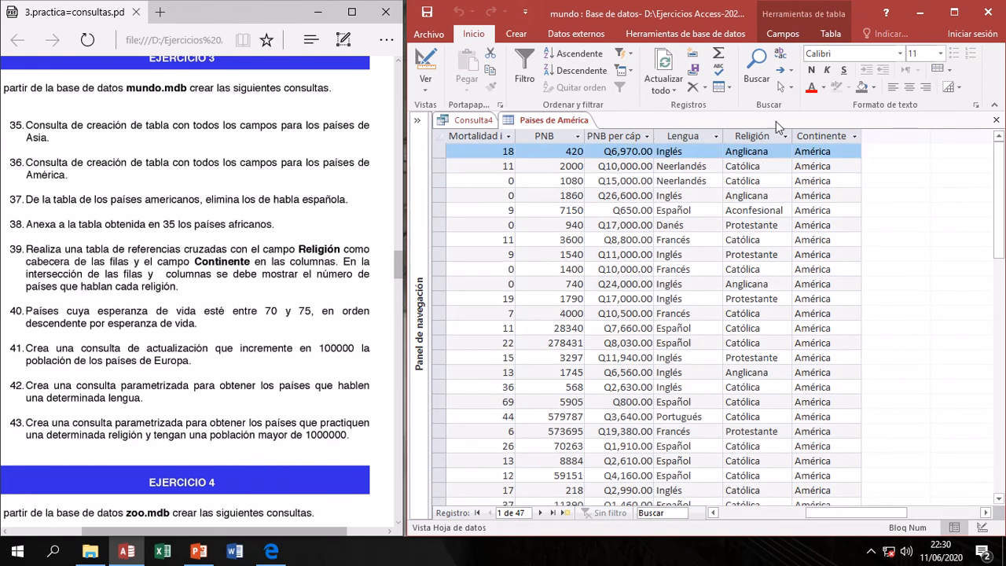
pyautogui.click(995, 119)
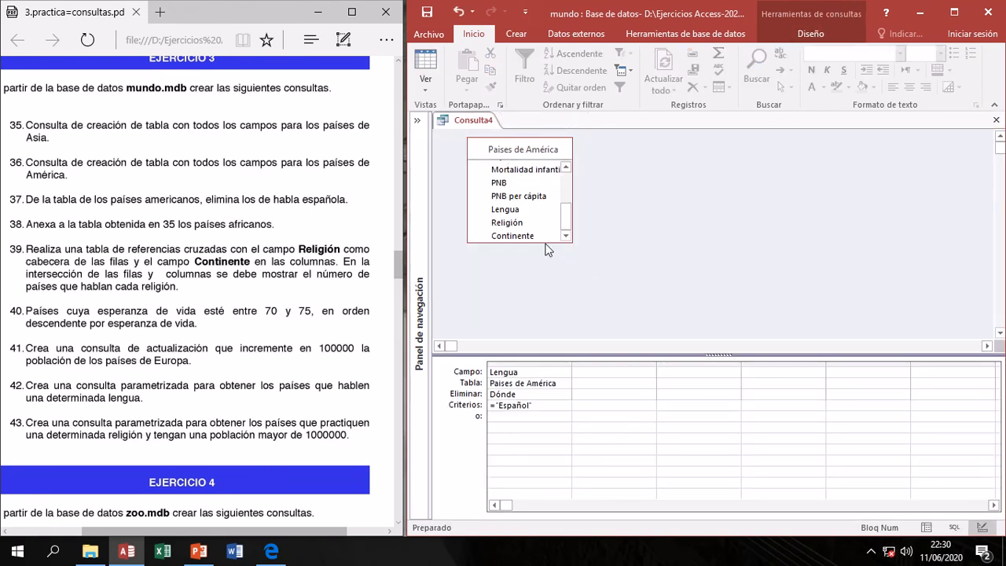
# - Run the delete query on Paises de América and accept the deletion of the Spanish-speaking countries
pyautogui.click(517, 34)
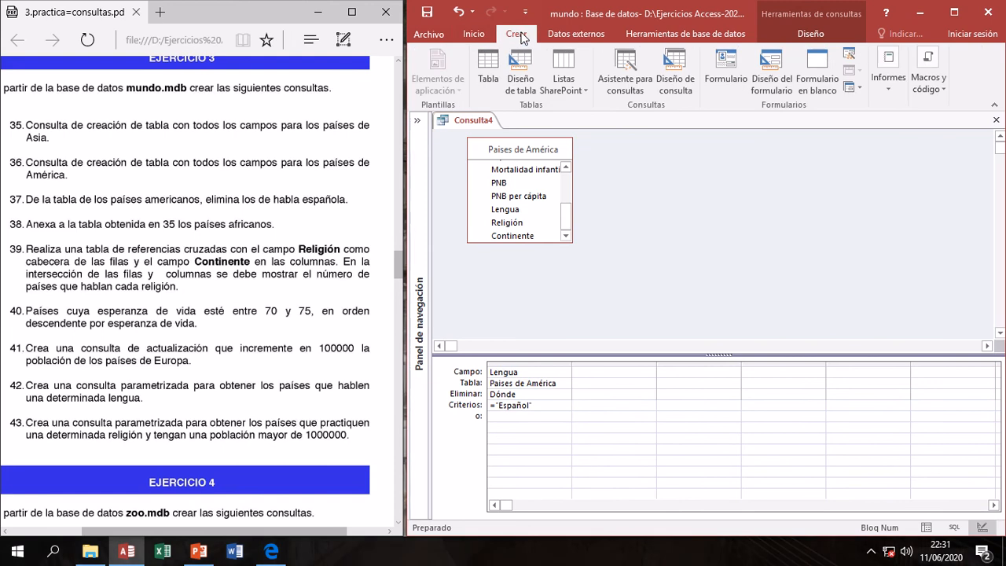
pyautogui.click(585, 36)
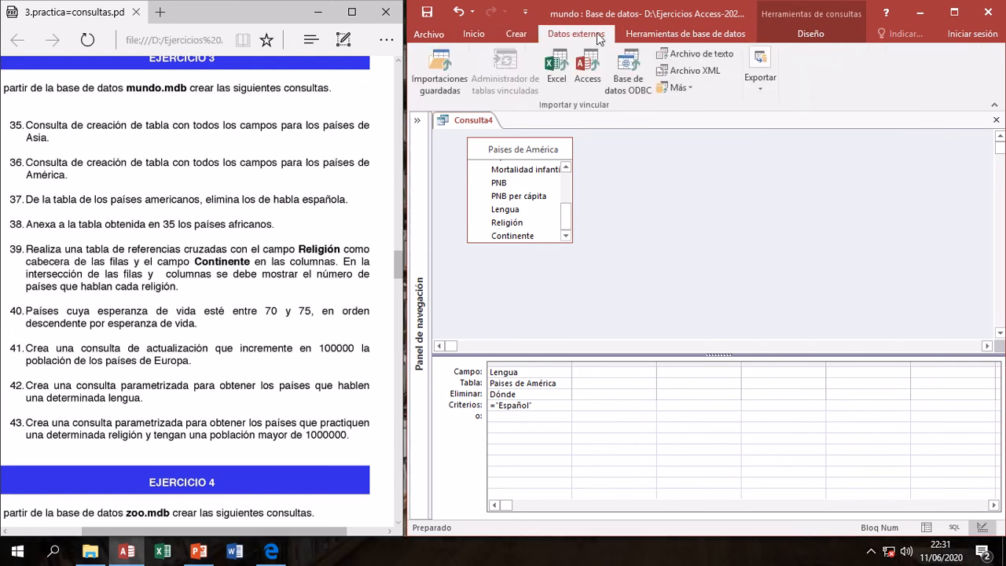
pyautogui.click(640, 35)
pyautogui.click(817, 34)
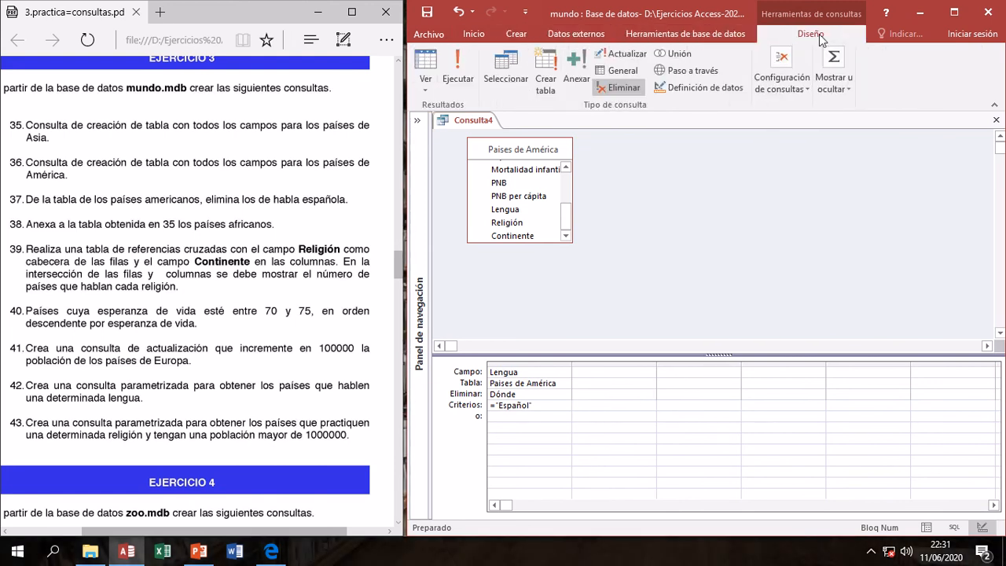
pyautogui.click(460, 77)
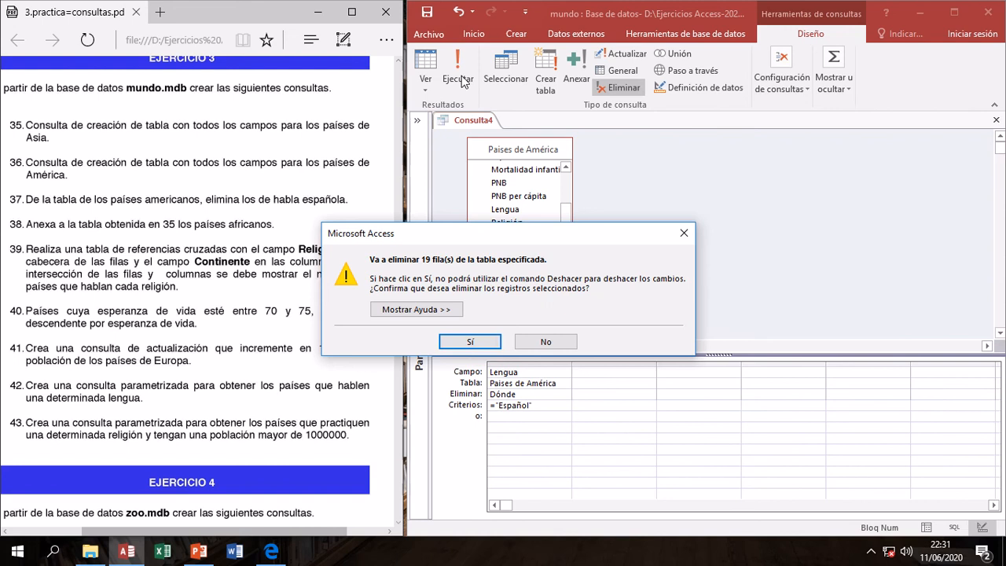
pyautogui.click(464, 346)
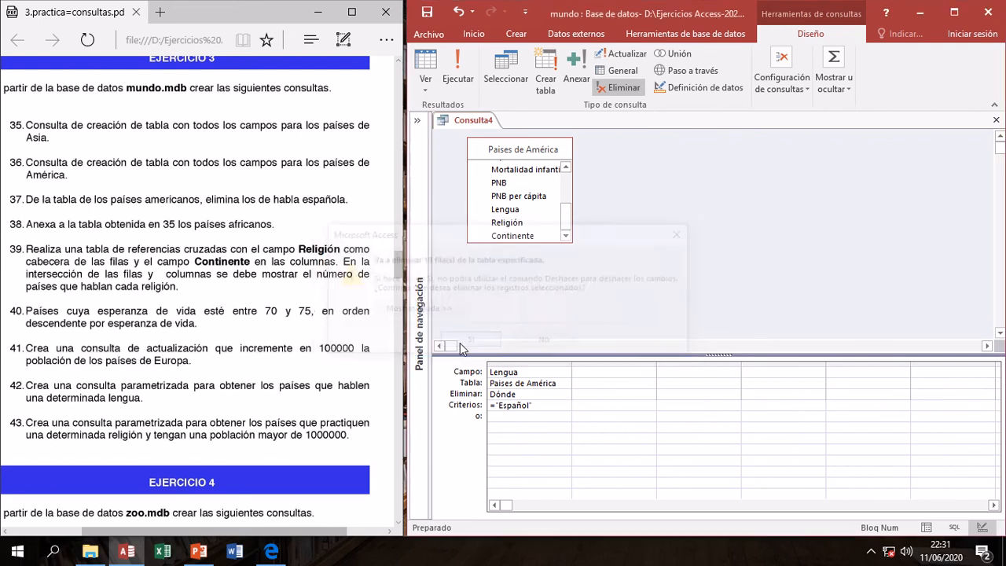
# - Examine the Lengua column of the Paises de América table for remaining Spanish-speaking countries, then close the table and collapse the navigation pane
pyautogui.click(421, 125)
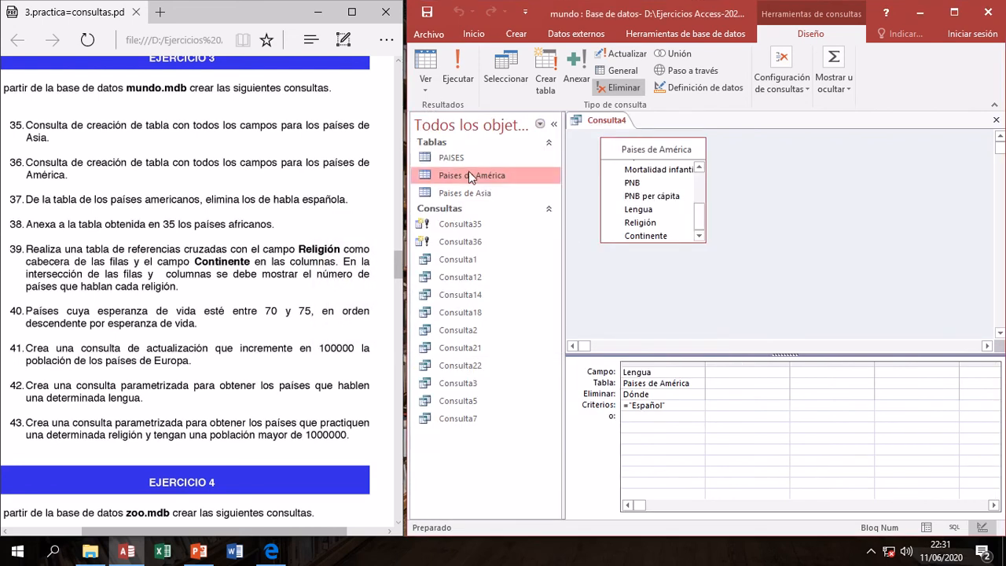
pyautogui.click(488, 174)
pyautogui.doubleClick(488, 174)
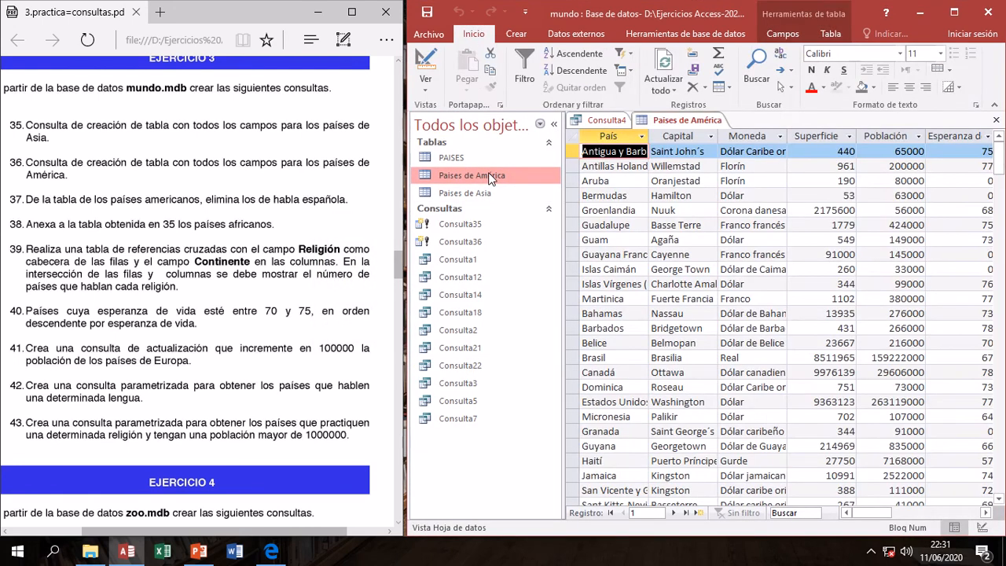
pyautogui.moveTo(878, 519); pyautogui.dragTo(935, 517)
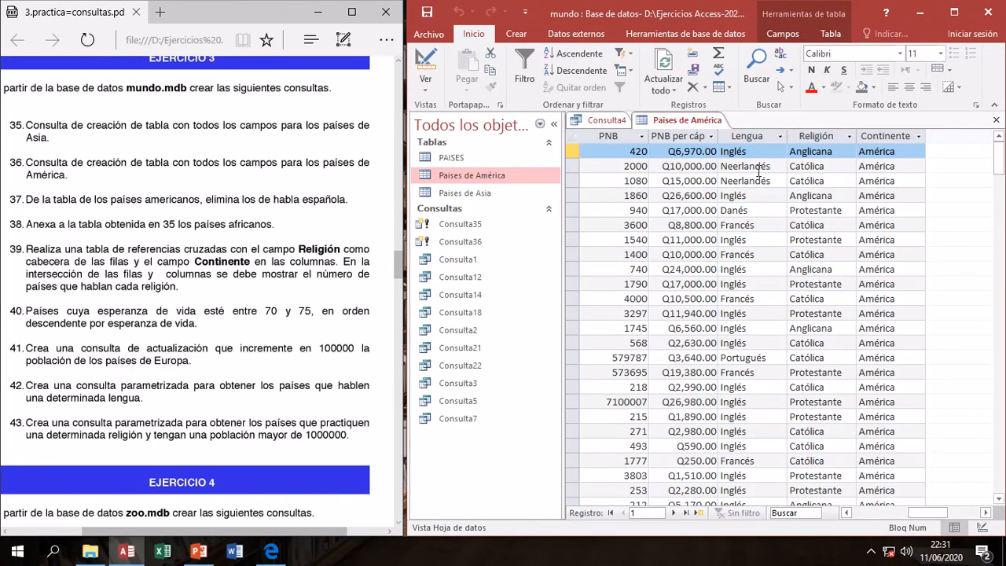
pyautogui.scroll(-2, 759, 155)
pyautogui.scroll(-4, 759, 155)
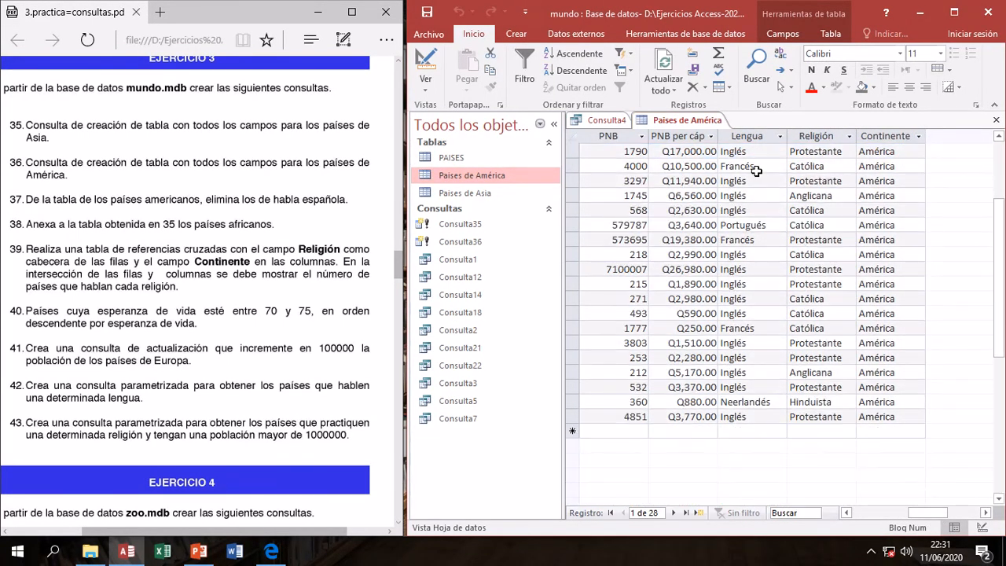
pyautogui.scroll(6, 763, 213)
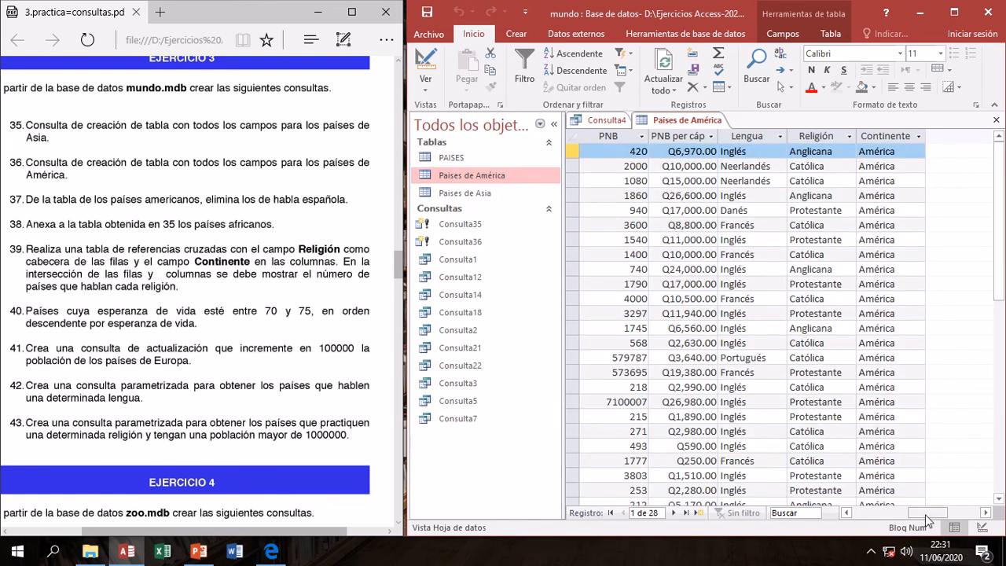
pyautogui.moveTo(926, 513); pyautogui.dragTo(867, 512)
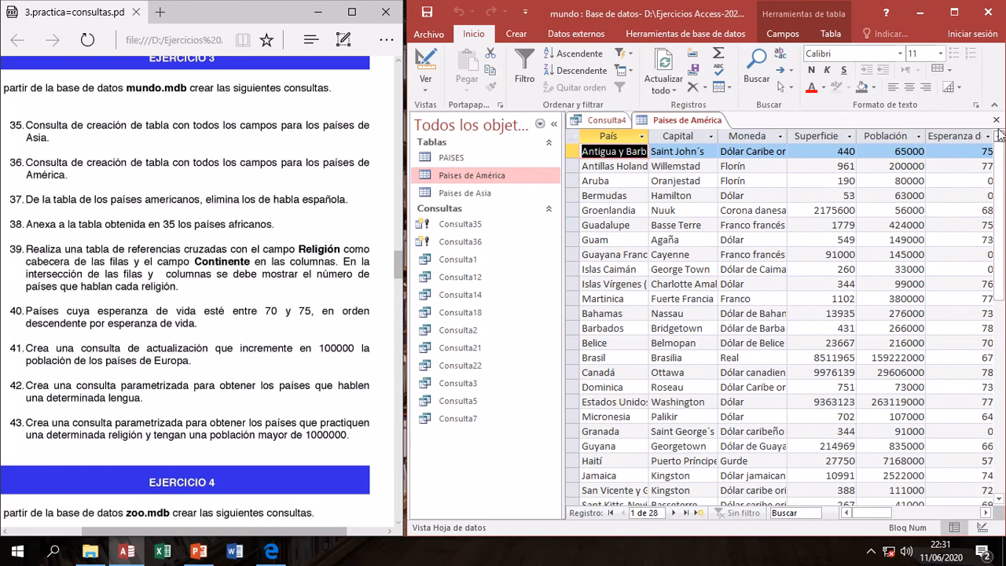
pyautogui.click(996, 120)
pyautogui.click(553, 124)
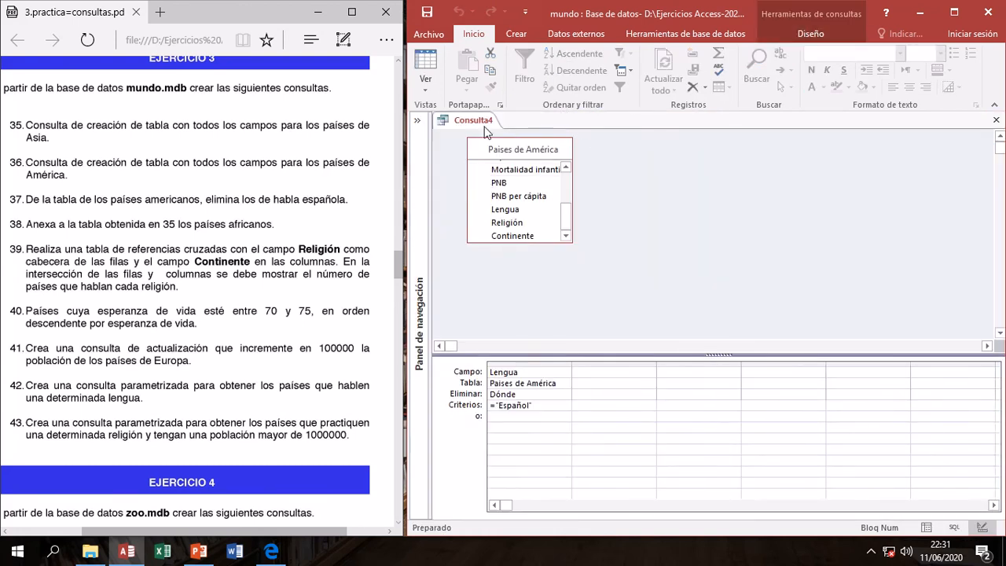
# - Close the delete query and save its design as a named query
pyautogui.click(996, 120)
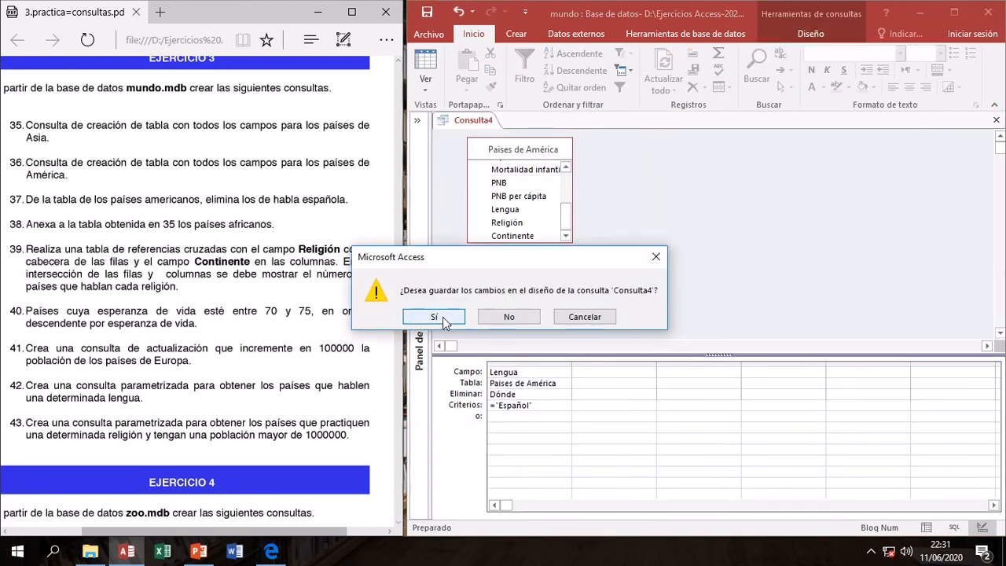
pyautogui.click(442, 318)
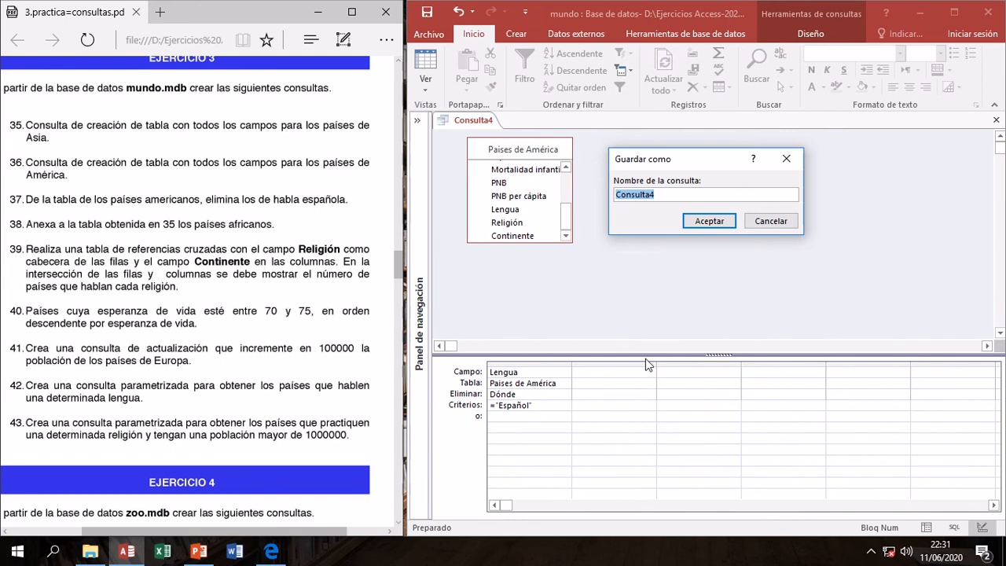
pyautogui.click(667, 198)
pyautogui.click(710, 221)
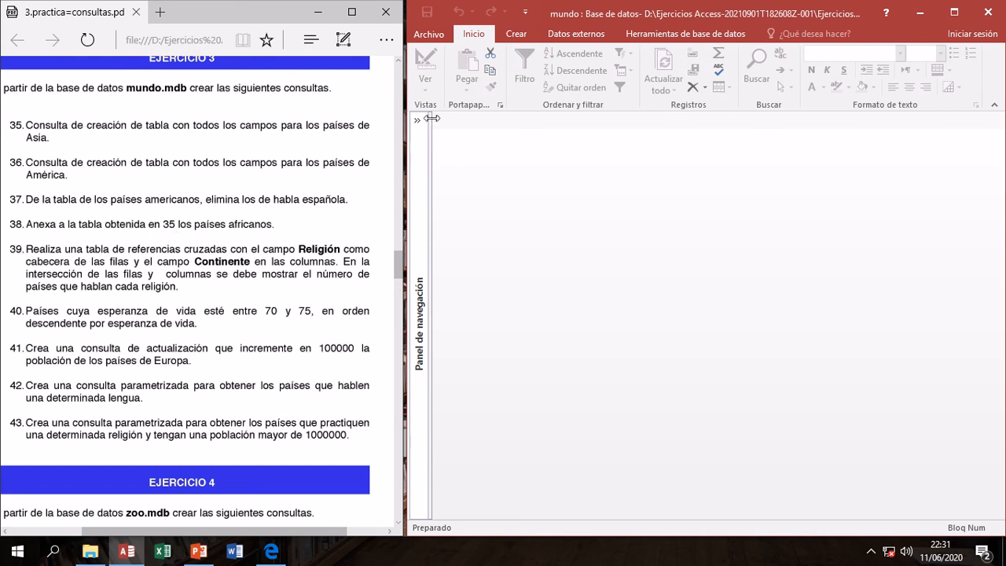
# - Create a new query in design view with the PAISES table and enlarge its field list to show every field
pyautogui.click(516, 34)
pyautogui.click(675, 79)
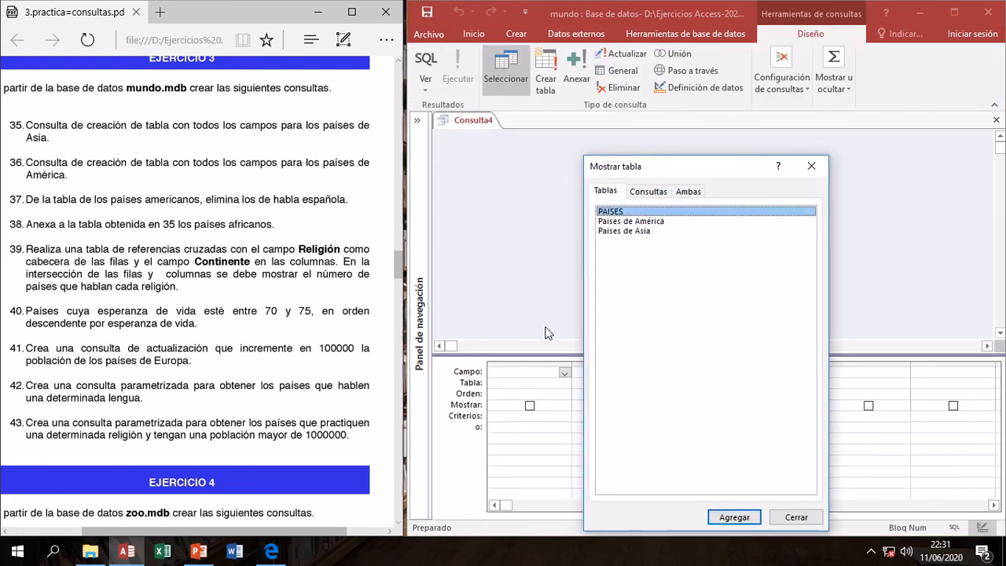
pyautogui.doubleClick(611, 214)
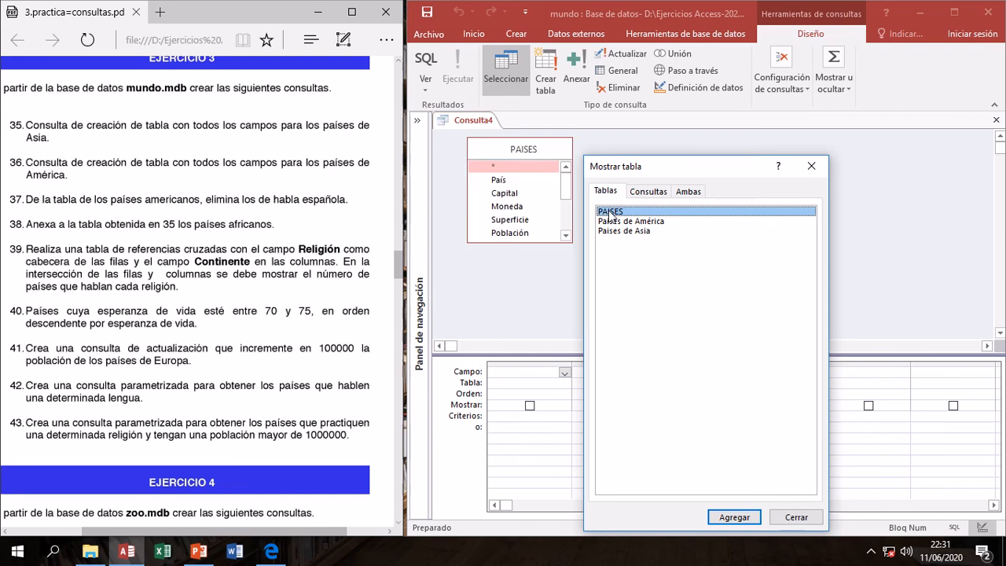
pyautogui.click(796, 517)
pyautogui.moveTo(574, 242); pyautogui.dragTo(599, 339)
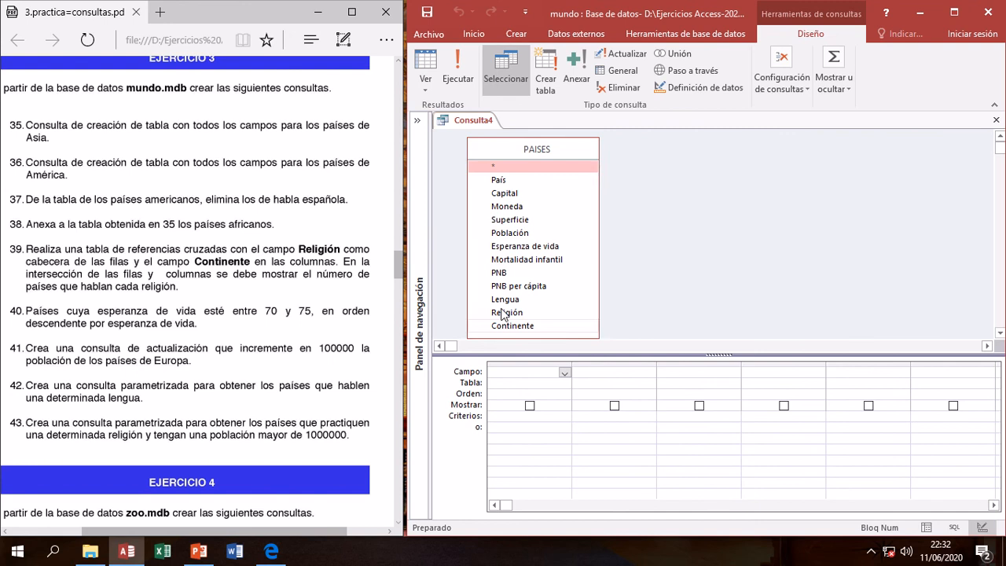
# - Add all the PAISES fields, from País to Continente, to the query grid
pyautogui.doubleClick(503, 180)
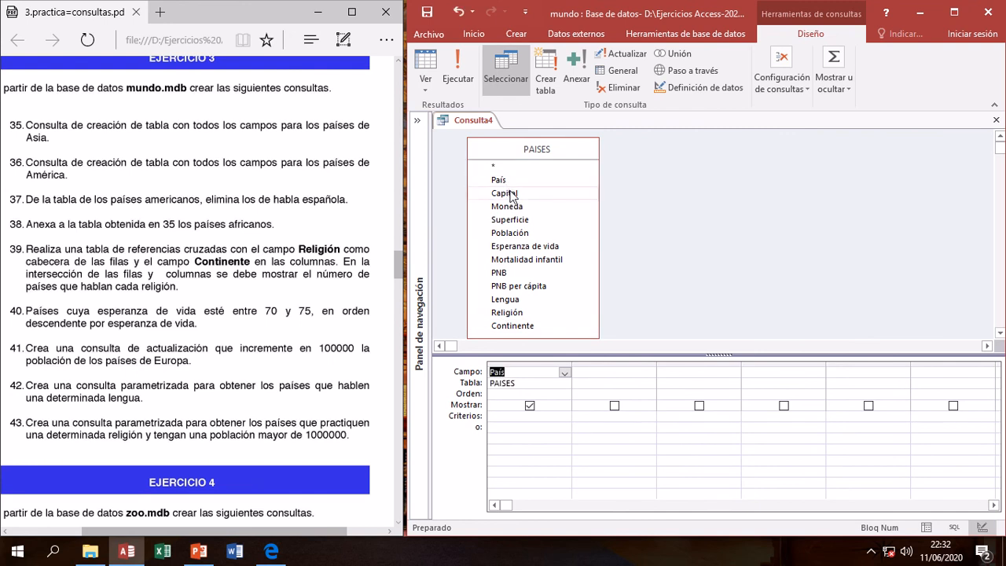
pyautogui.doubleClick(507, 194)
pyautogui.doubleClick(511, 208)
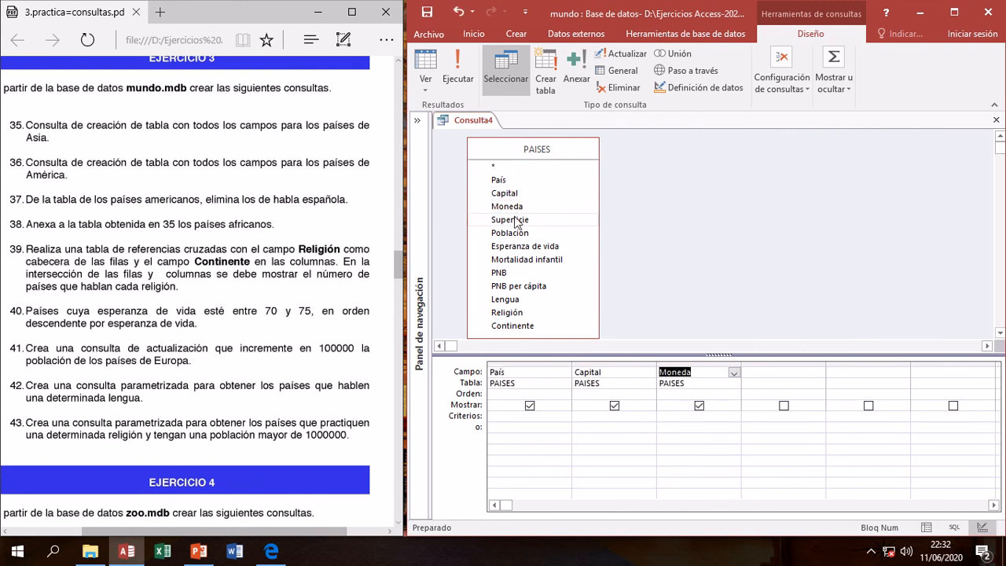
pyautogui.doubleClick(516, 221)
pyautogui.doubleClick(517, 233)
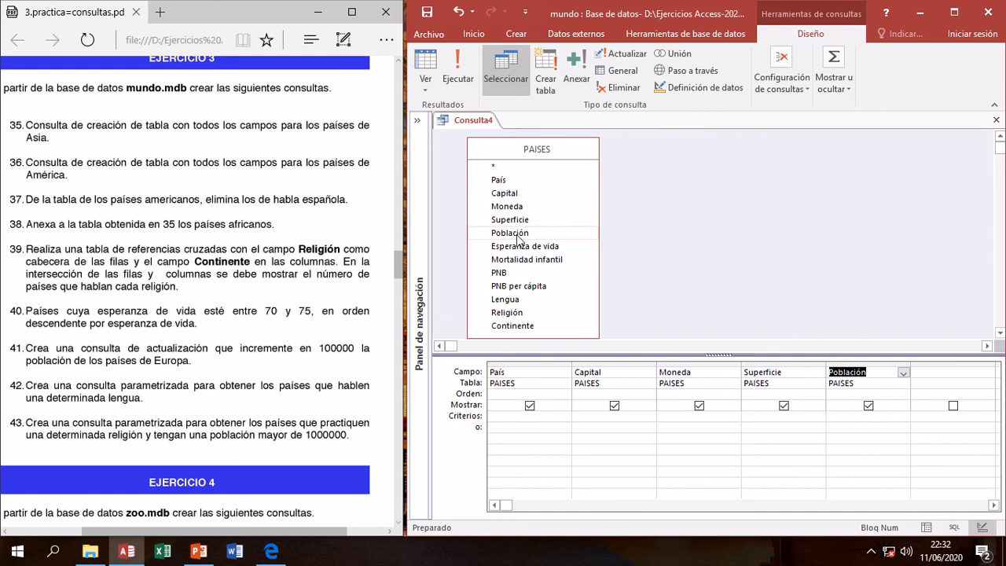
pyautogui.doubleClick(519, 246)
pyautogui.doubleClick(519, 261)
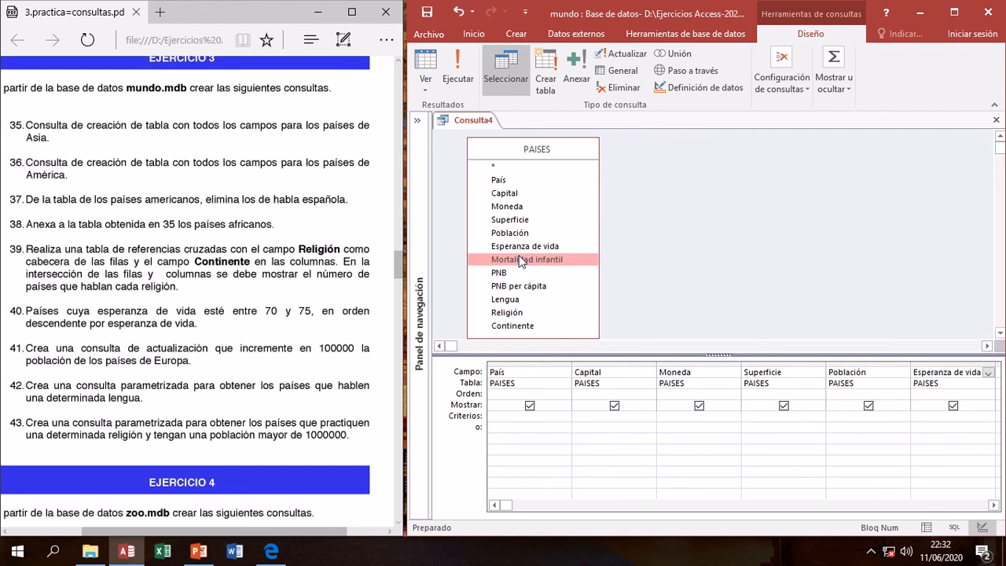
pyautogui.doubleClick(512, 273)
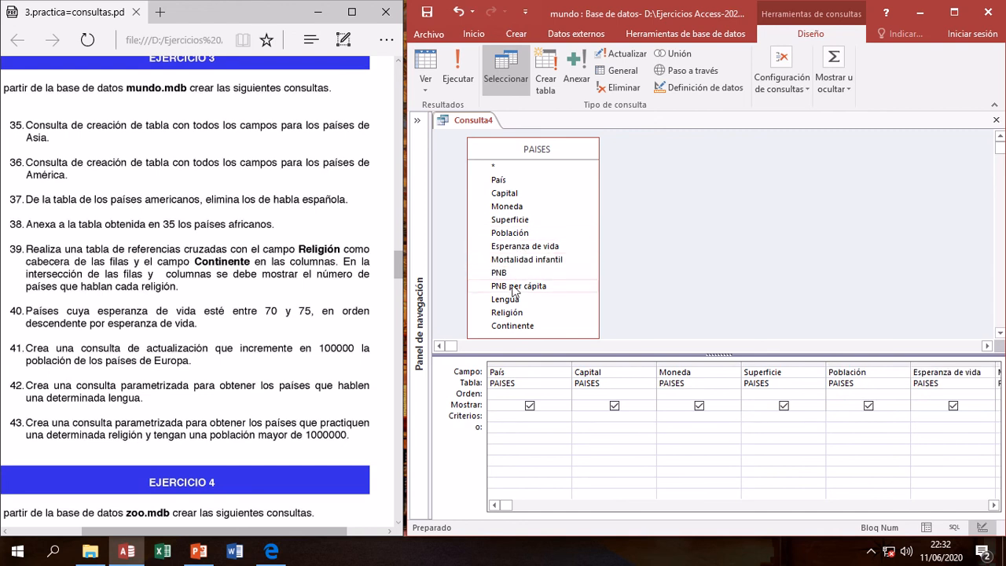
pyautogui.doubleClick(515, 287)
pyautogui.doubleClick(514, 301)
# - Set the criterion of the Continente field to ="Africa", leaving the Religión criterion empty
pyautogui.moveTo(506, 509); pyautogui.dragTo(872, 505)
pyautogui.click(750, 417)
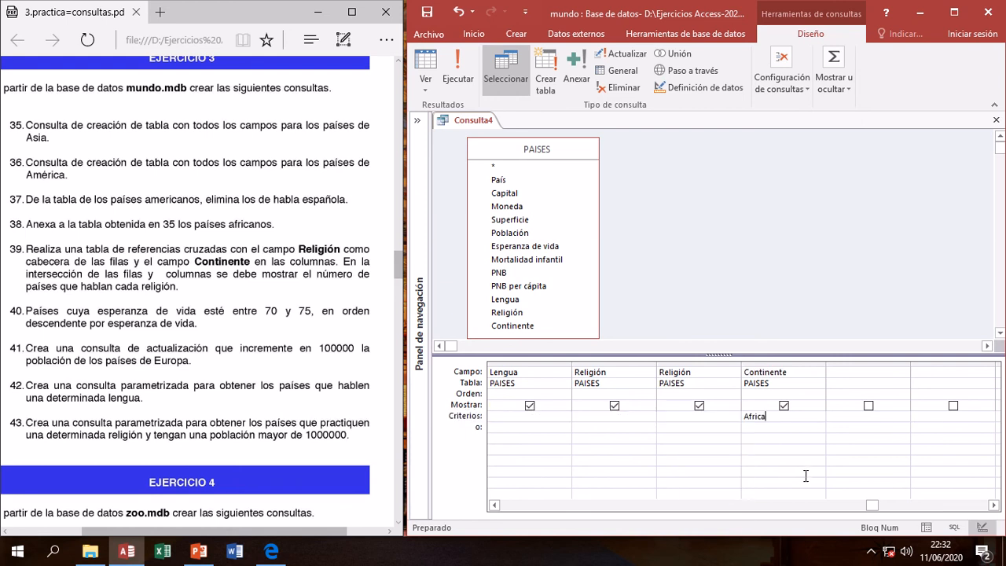
pyautogui.moveTo(744, 416); pyautogui.dragTo(750, 417)
pyautogui.hotkey('shift', 'Tab')
pyautogui.moveTo(677, 416); pyautogui.dragTo(632, 419)
pyautogui.click(747, 421)
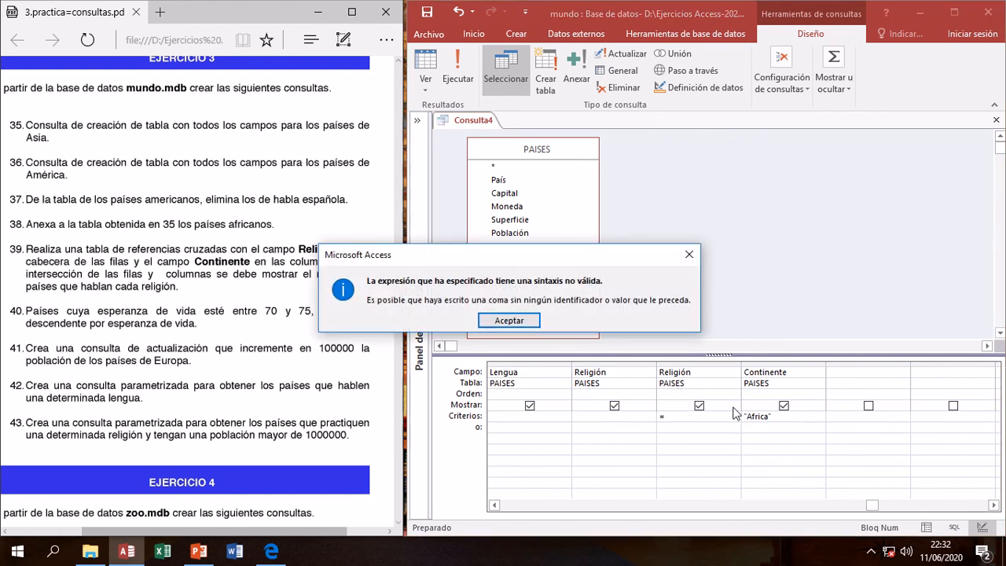
pyautogui.click(501, 323)
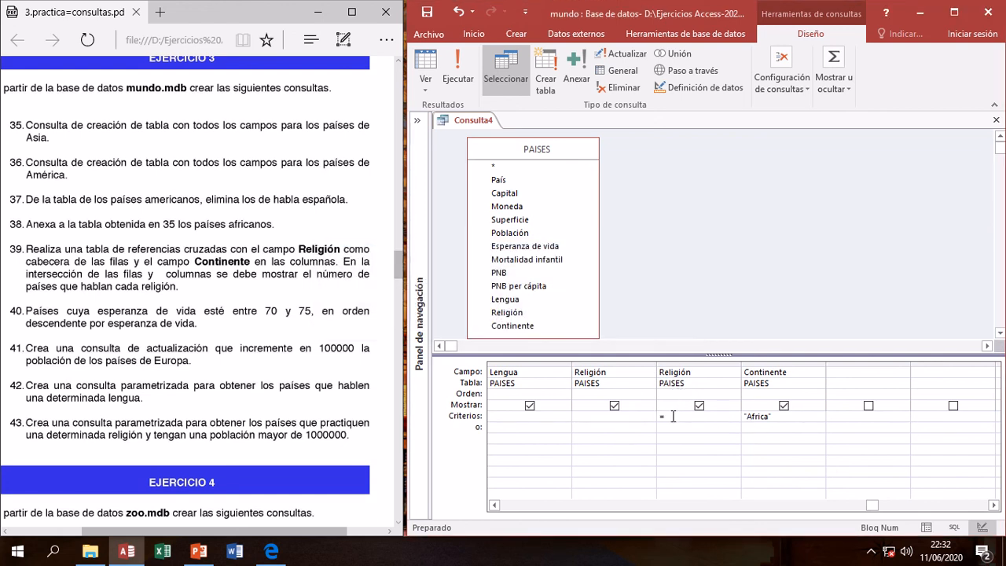
pyautogui.press('BackSpace')
pyautogui.press('Tab')
pyautogui.write('=')
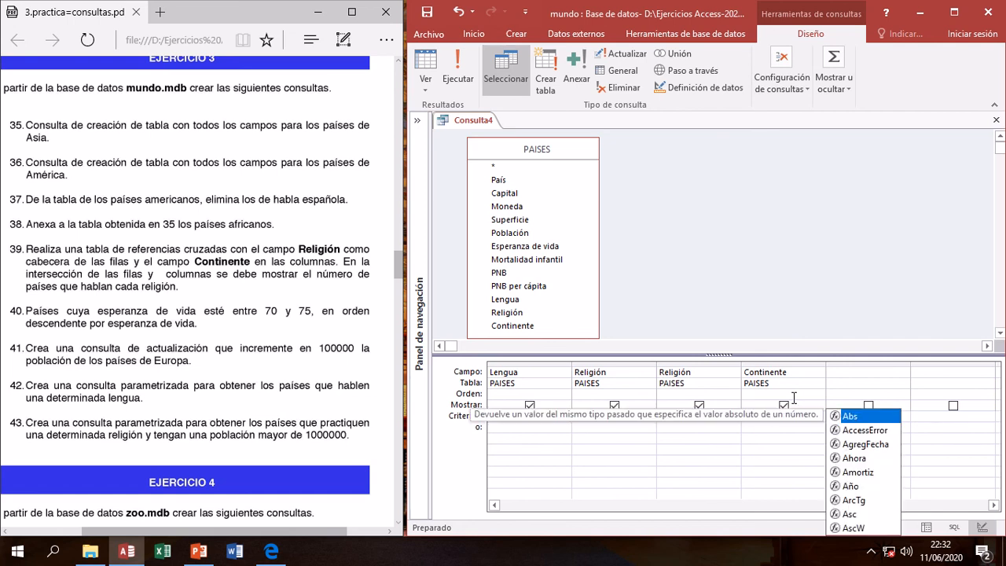
pyautogui.write('Africa')
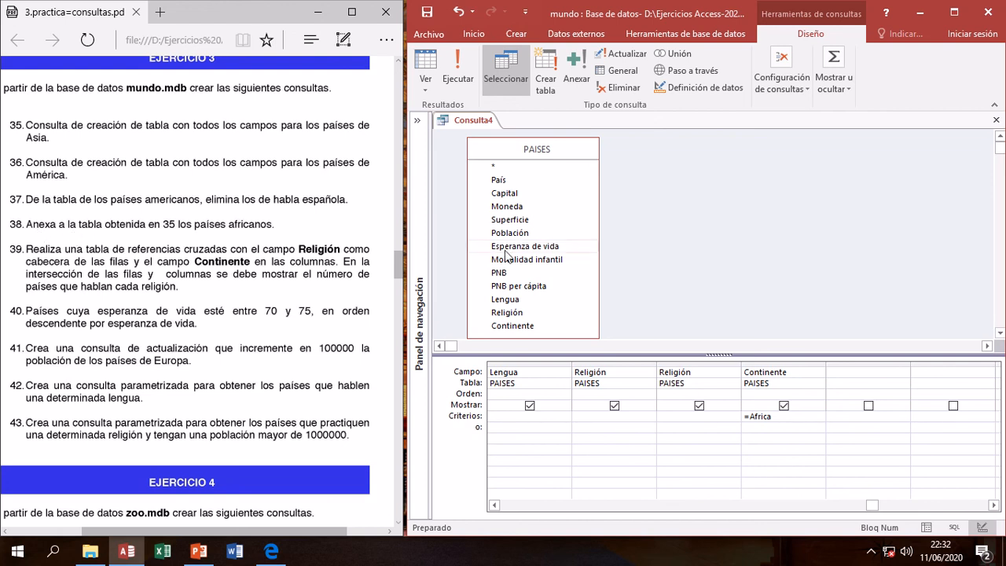
# - Convert the query into an append query targeting the Paises de Asia table in the active database and try to run it
pyautogui.click(582, 85)
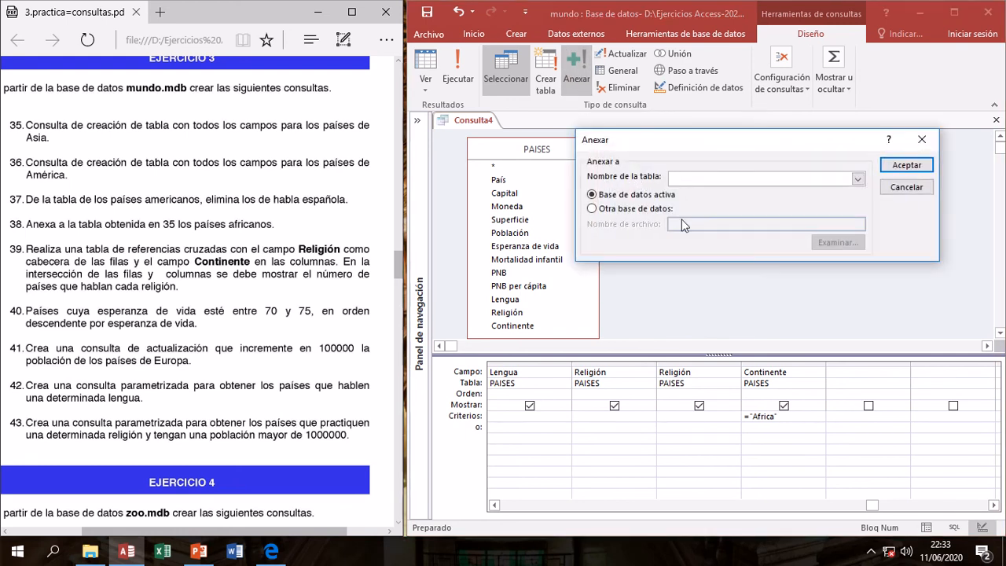
pyautogui.click(858, 179)
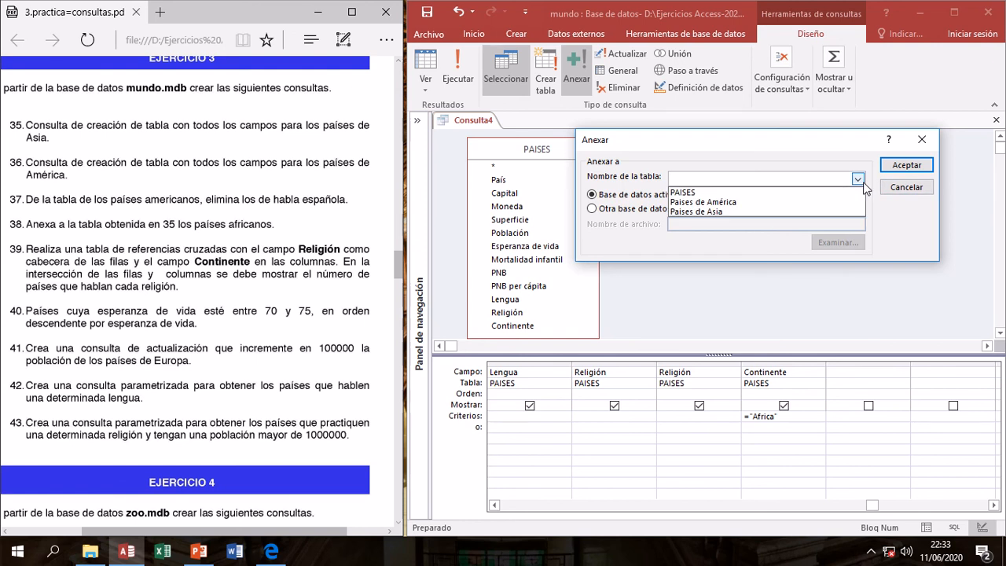
pyautogui.click(724, 212)
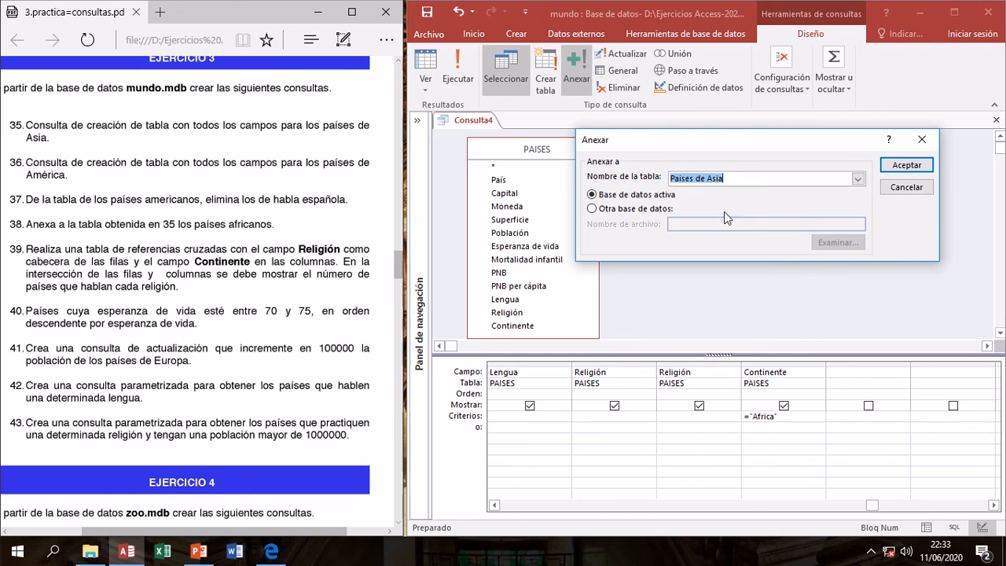
pyautogui.click(897, 167)
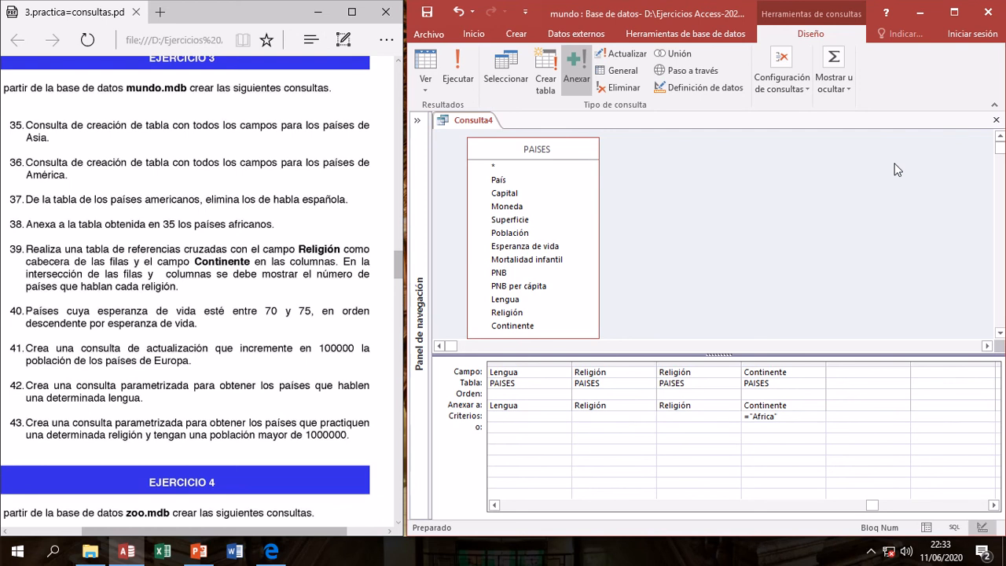
pyautogui.click(461, 69)
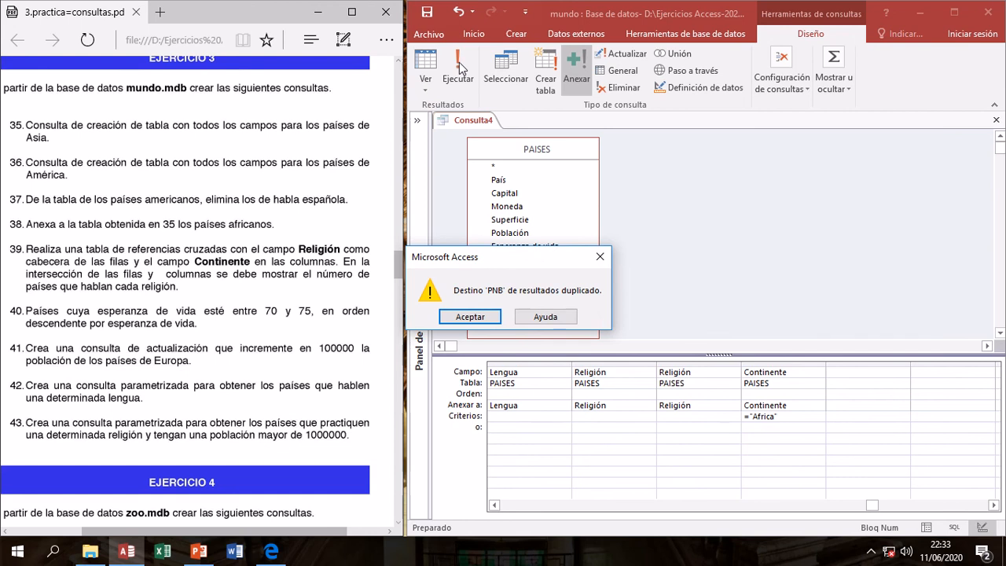
pyautogui.click(492, 315)
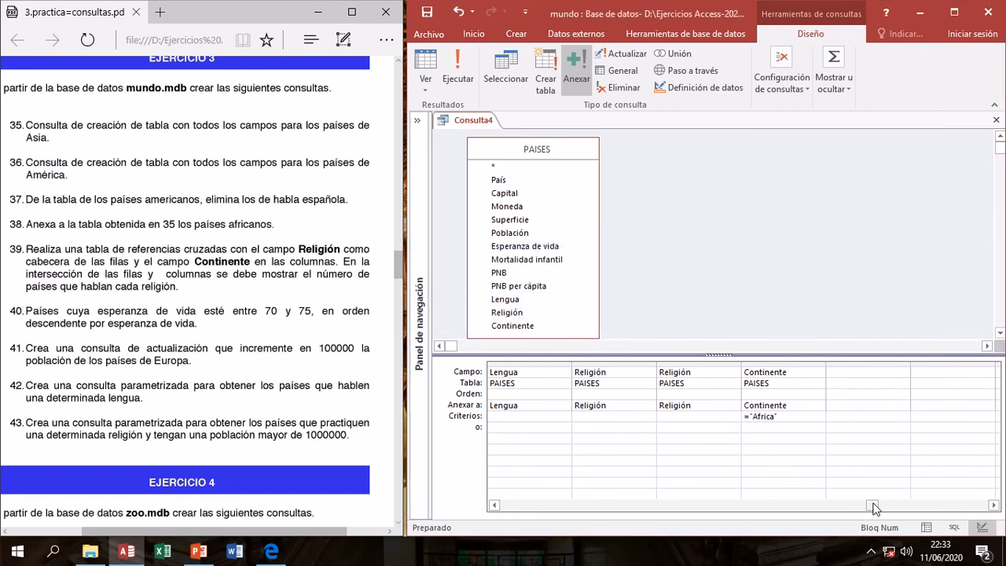
# - Clear the duplicate PNB column from the append query grid and try to run the query again
pyautogui.moveTo(872, 505); pyautogui.dragTo(726, 525)
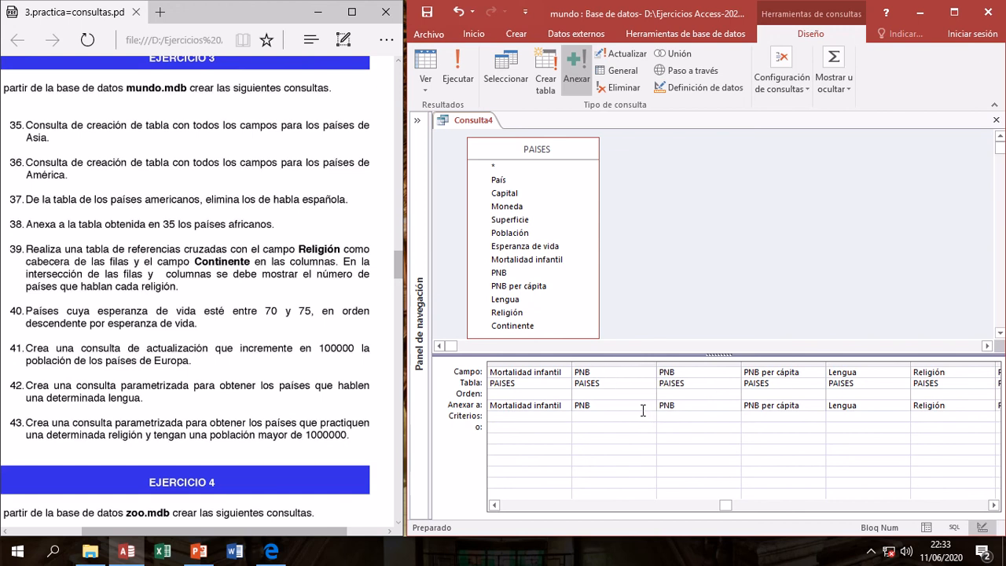
pyautogui.click(692, 373)
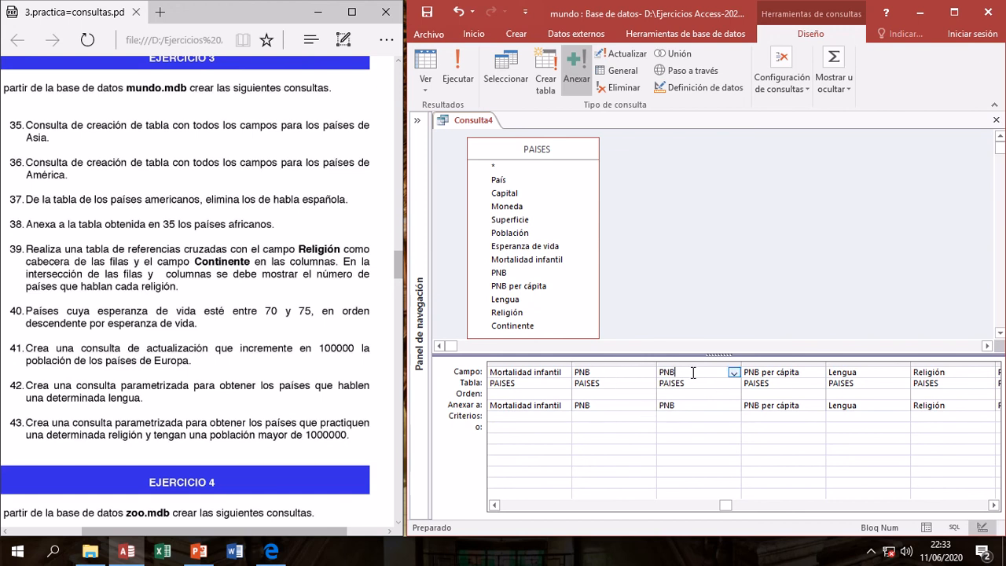
pyautogui.click(733, 374)
pyautogui.click(734, 375)
pyautogui.click(733, 374)
pyautogui.click(734, 376)
pyautogui.press('Delete')
pyautogui.click(657, 404)
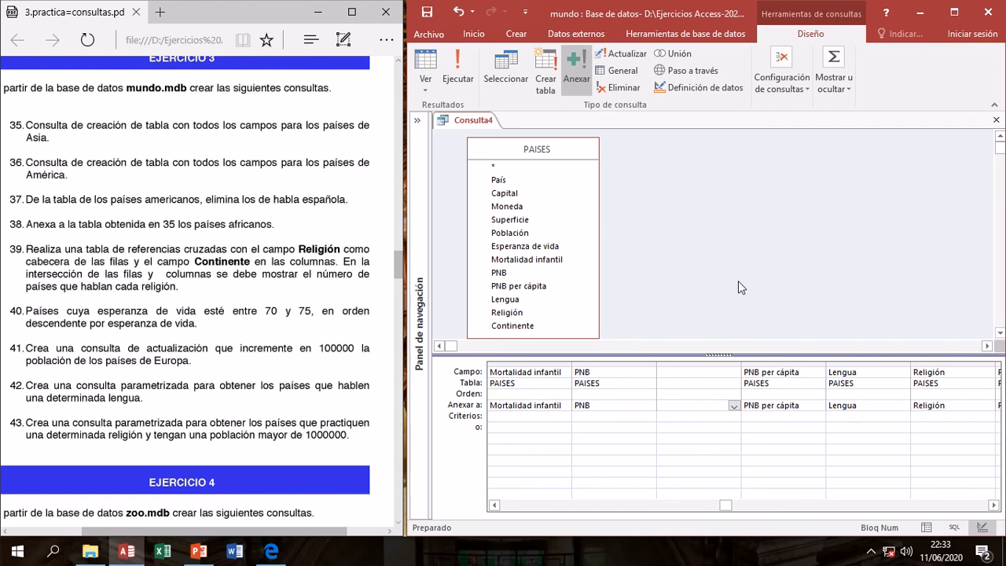
pyautogui.click(462, 77)
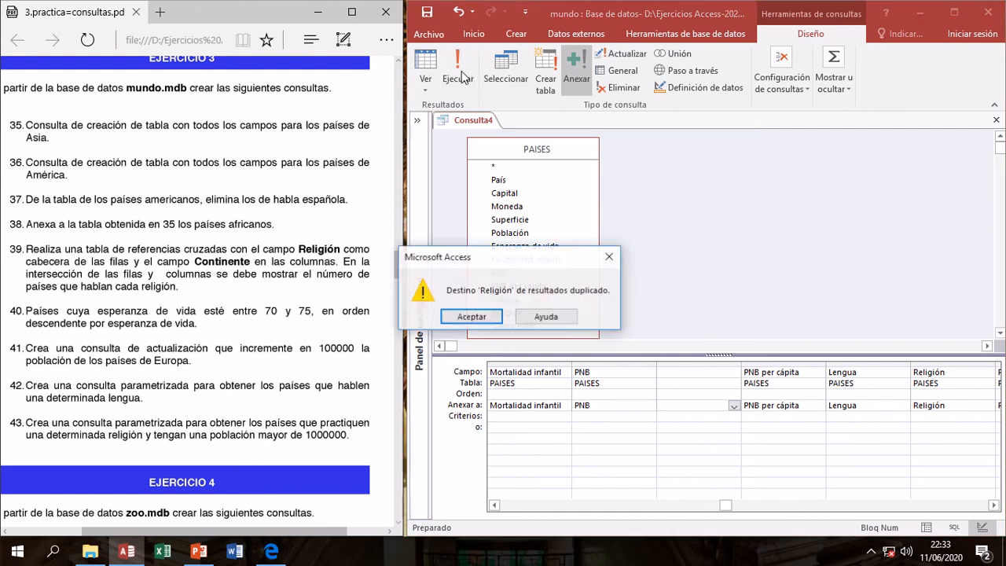
pyautogui.click(475, 316)
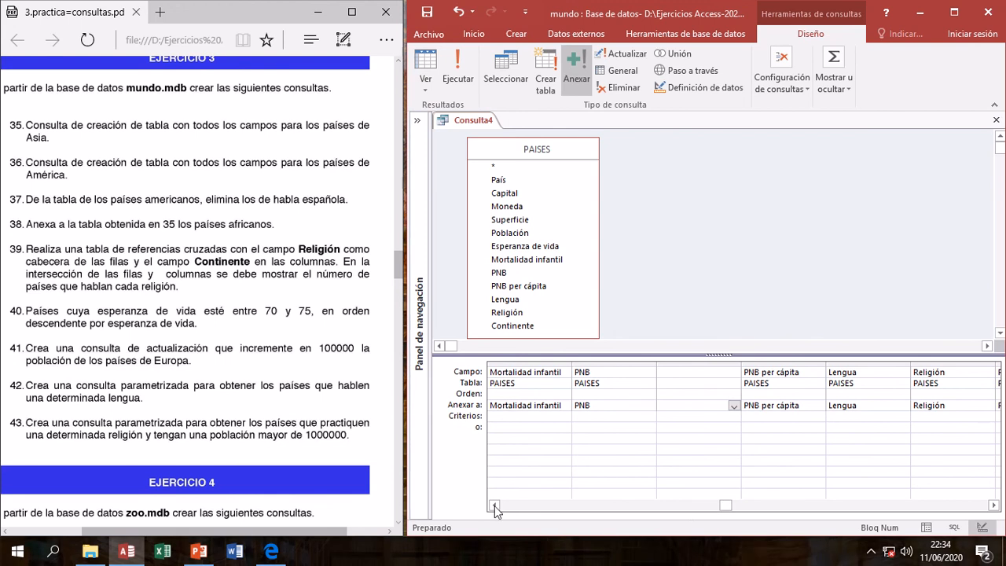
# - Clear the duplicate Religión column from the append query grid, then run the query and accept appending the rows
pyautogui.click(993, 505)
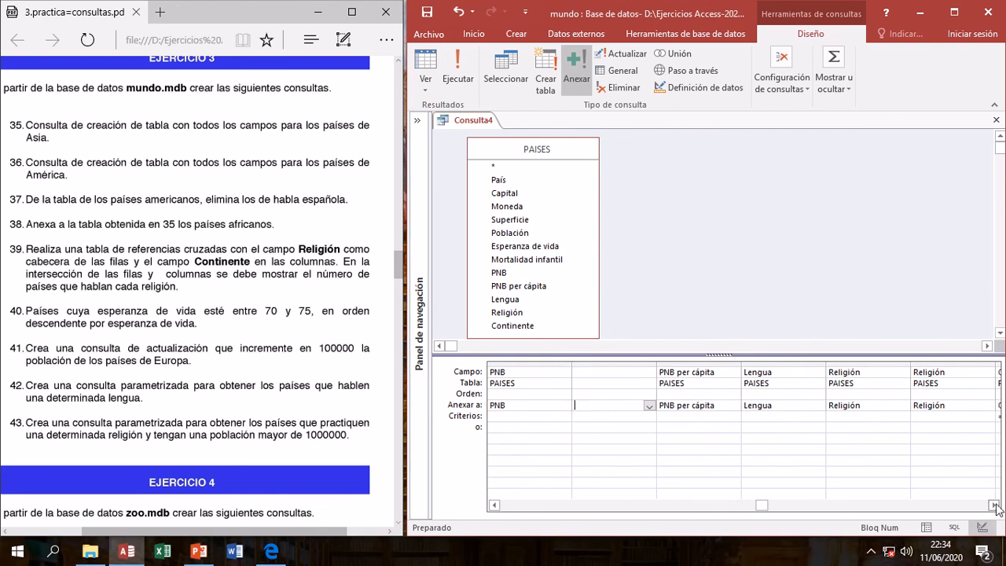
pyautogui.click(993, 504)
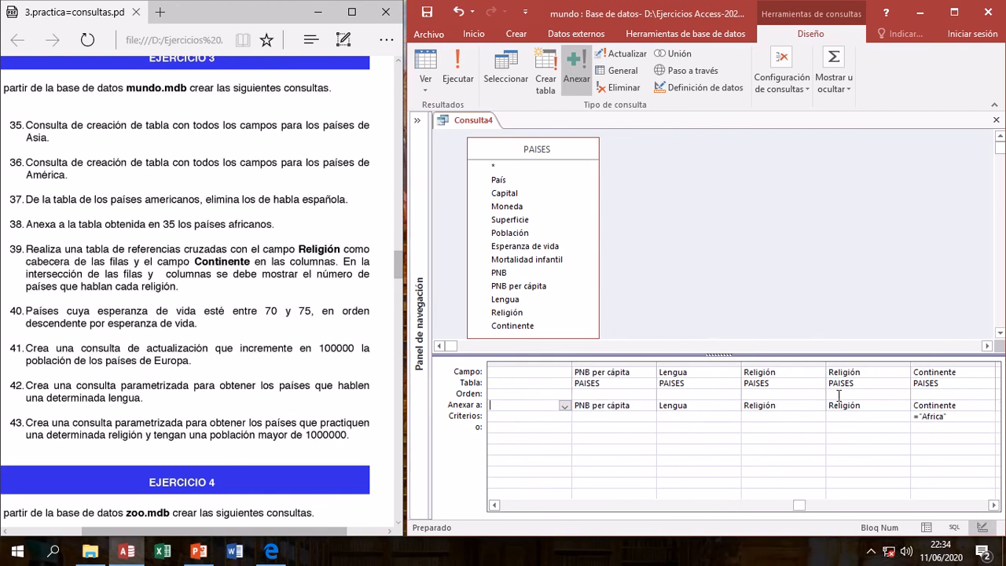
pyautogui.moveTo(863, 371); pyautogui.dragTo(783, 369)
pyautogui.press('Delete')
pyautogui.click(870, 406)
pyautogui.click(460, 76)
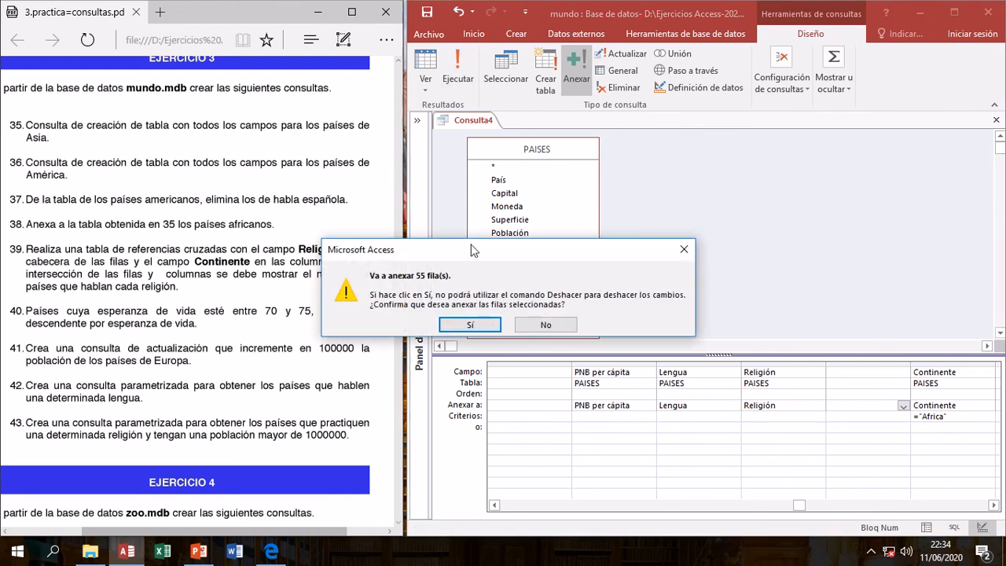
pyautogui.moveTo(474, 250); pyautogui.dragTo(528, 103)
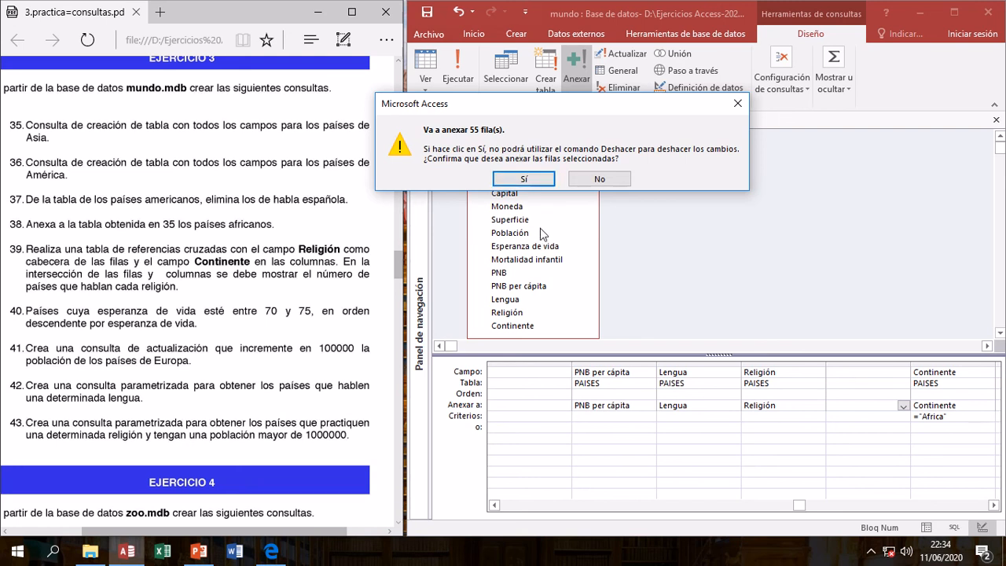
pyautogui.click(525, 179)
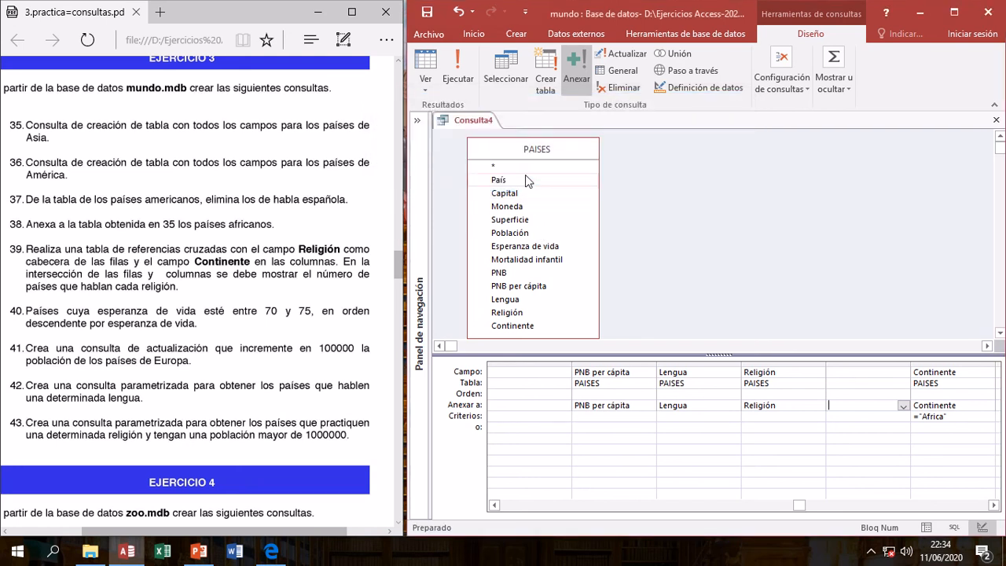
# - Open the Paises de Asia table and examine the Continente column for the appended African records, then close the table
pyautogui.click(417, 120)
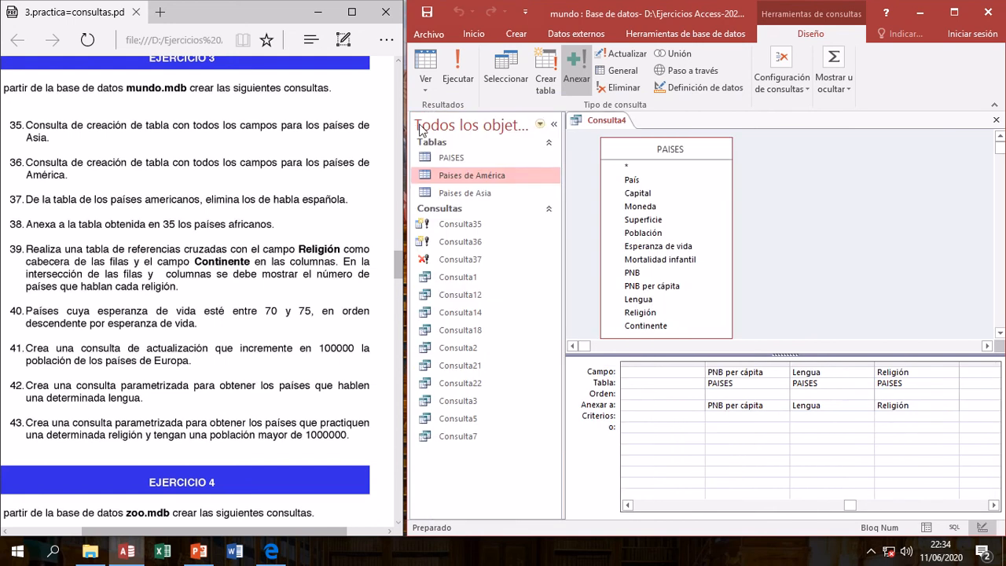
pyautogui.doubleClick(470, 197)
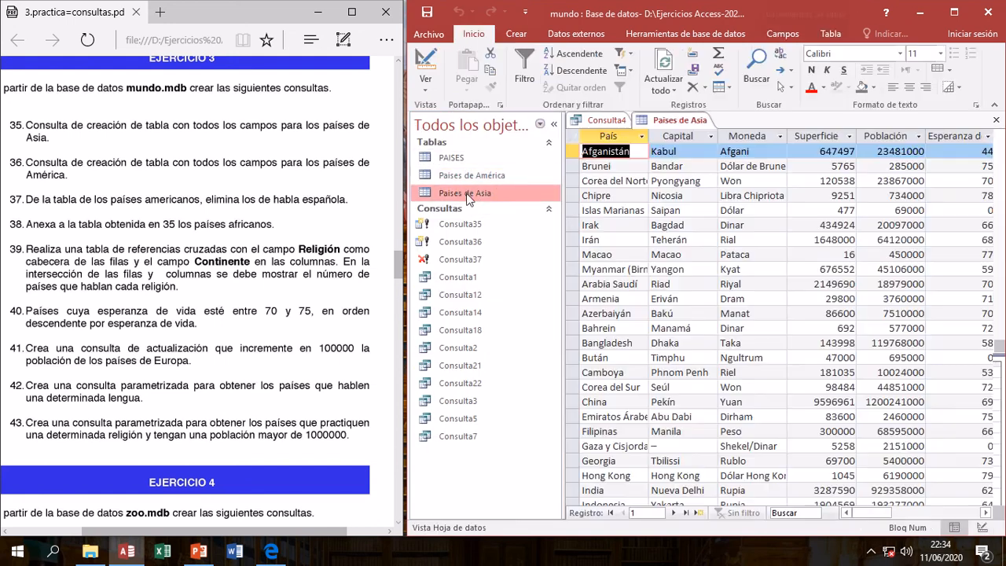
pyautogui.click(552, 128)
pyautogui.moveTo(758, 512); pyautogui.dragTo(856, 514)
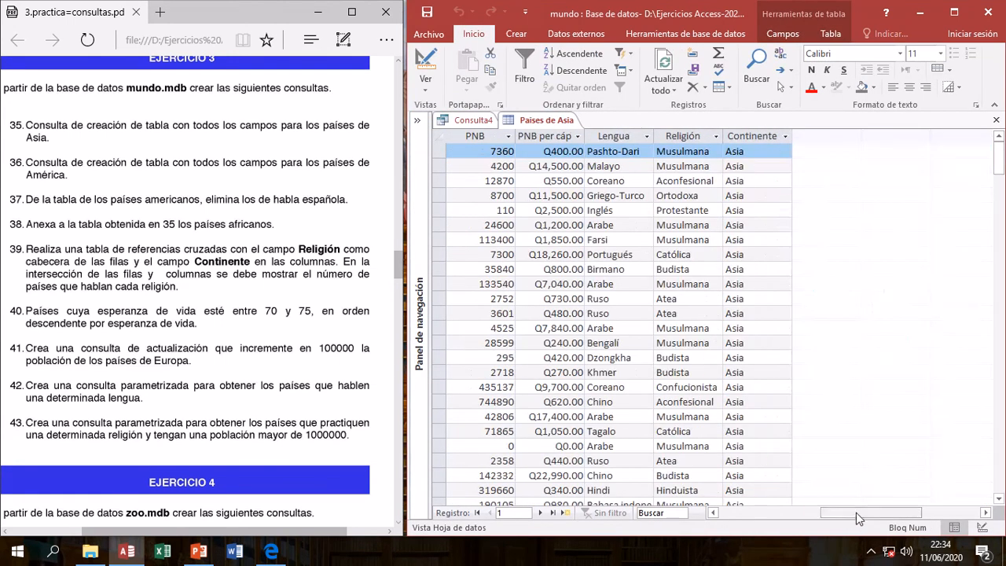
pyautogui.scroll(-12, 776, 226)
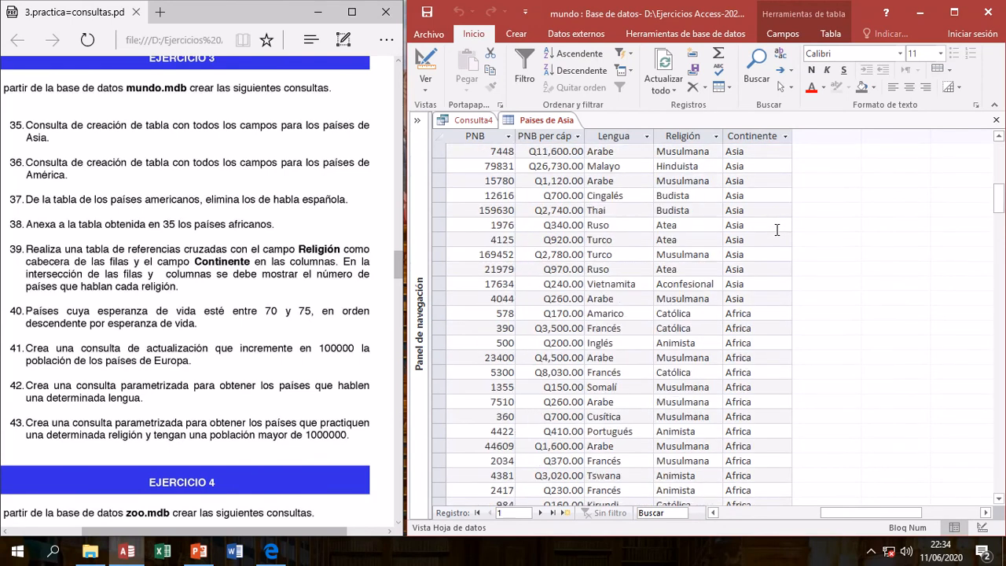
pyautogui.scroll(-3, 776, 228)
pyautogui.click(752, 167)
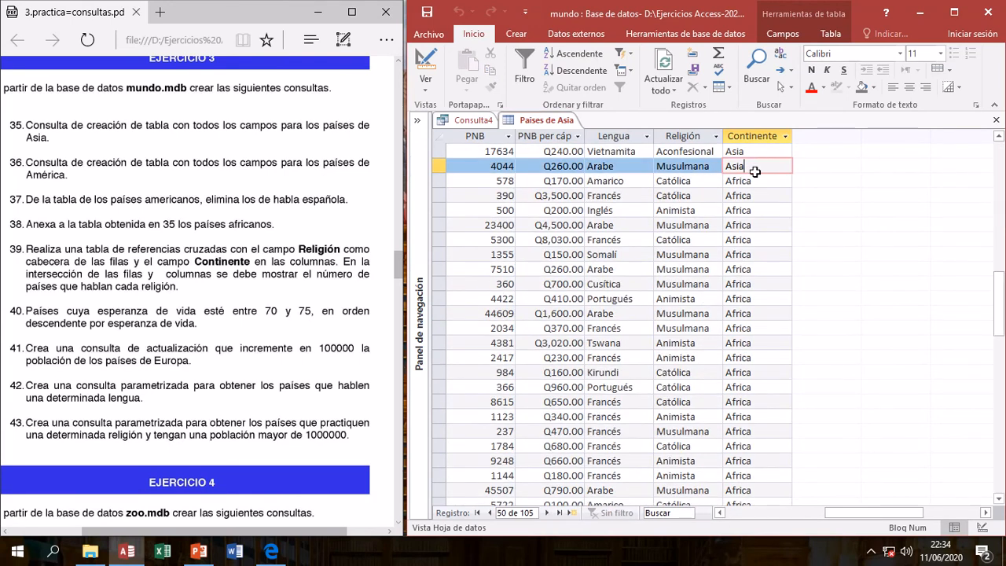
pyautogui.press('Down')
pyautogui.scroll(-16, 762, 196)
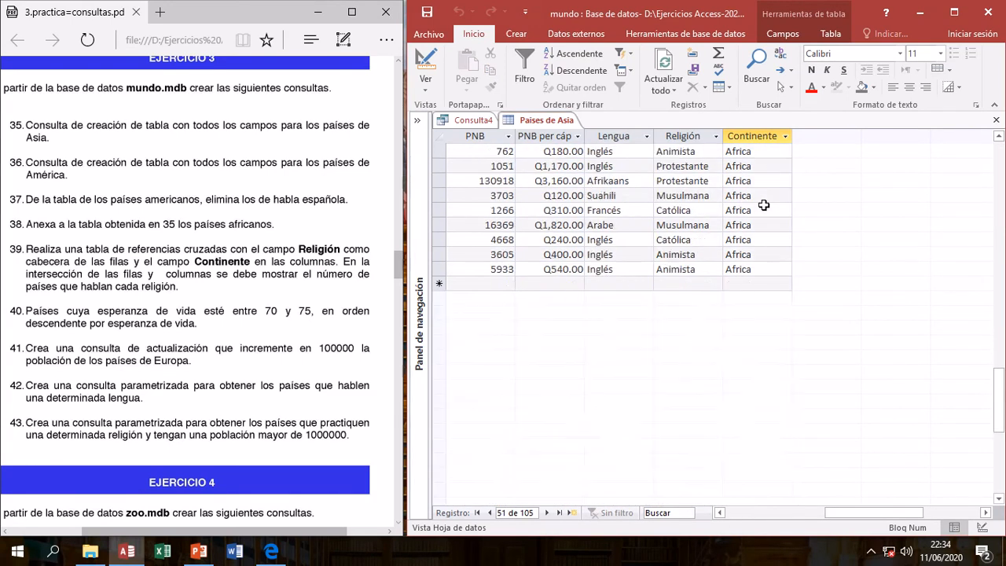
pyautogui.scroll(18, 763, 205)
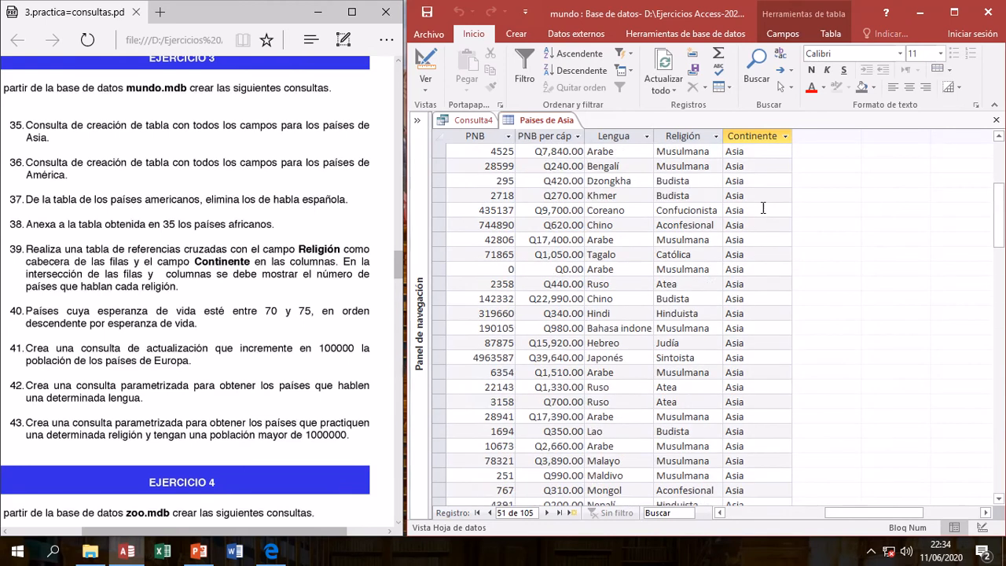
pyautogui.scroll(4, 762, 208)
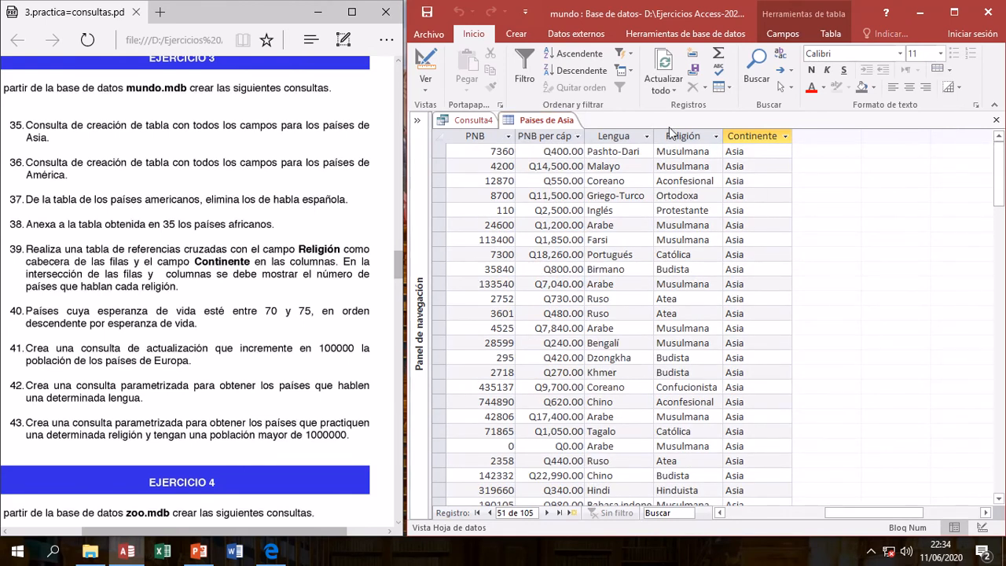
pyautogui.click(996, 119)
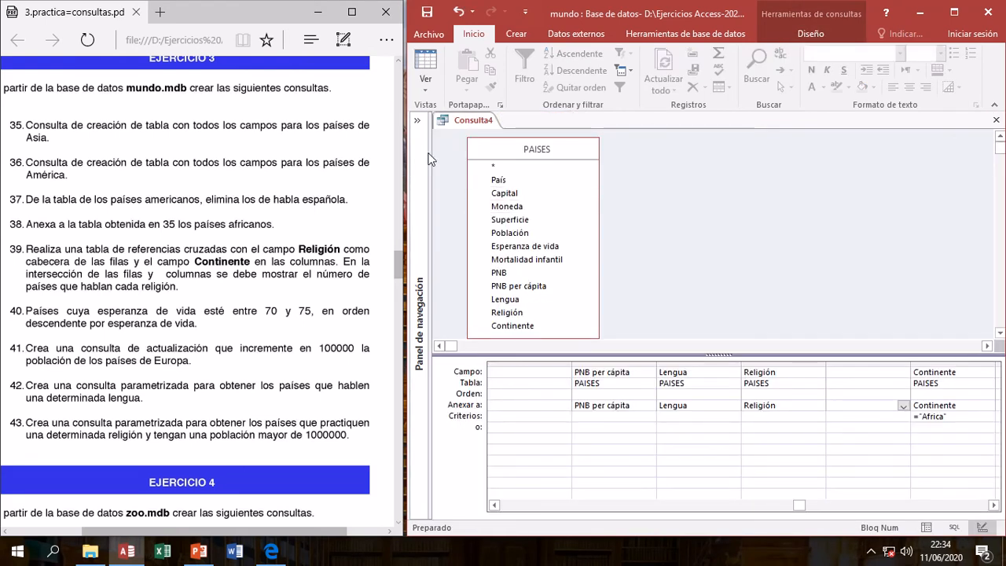
# - Close the append query and save it as Consulta38
pyautogui.click(996, 119)
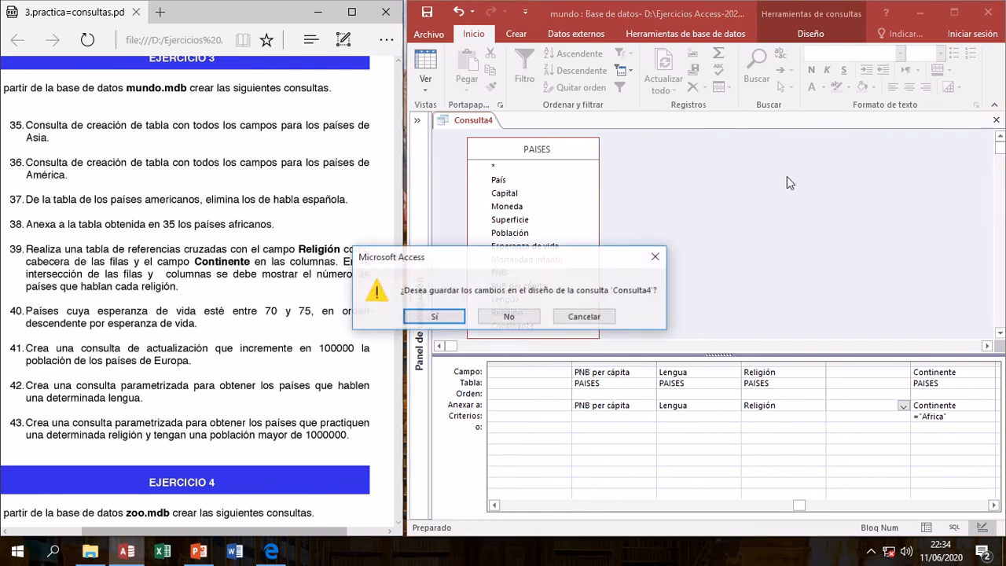
pyautogui.click(433, 317)
pyautogui.click(685, 191)
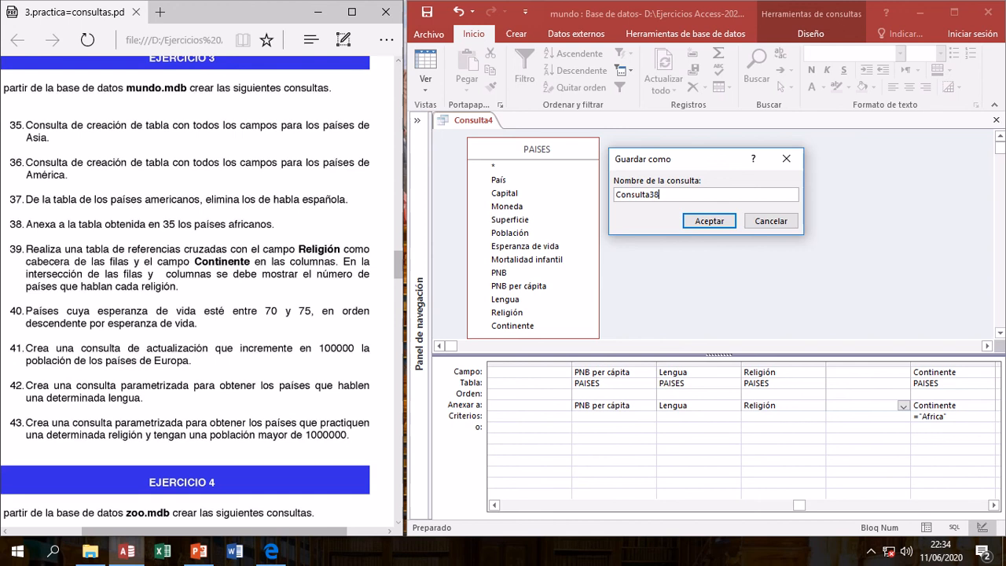
pyautogui.write('38')
pyautogui.click(708, 221)
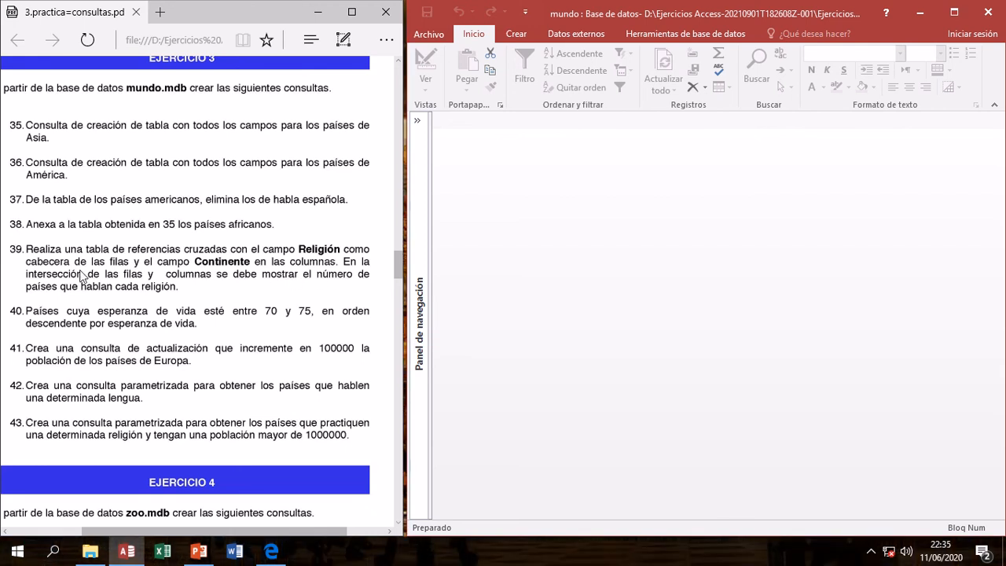
# - Start a new query with the crosstab query wizard
pyautogui.click(520, 34)
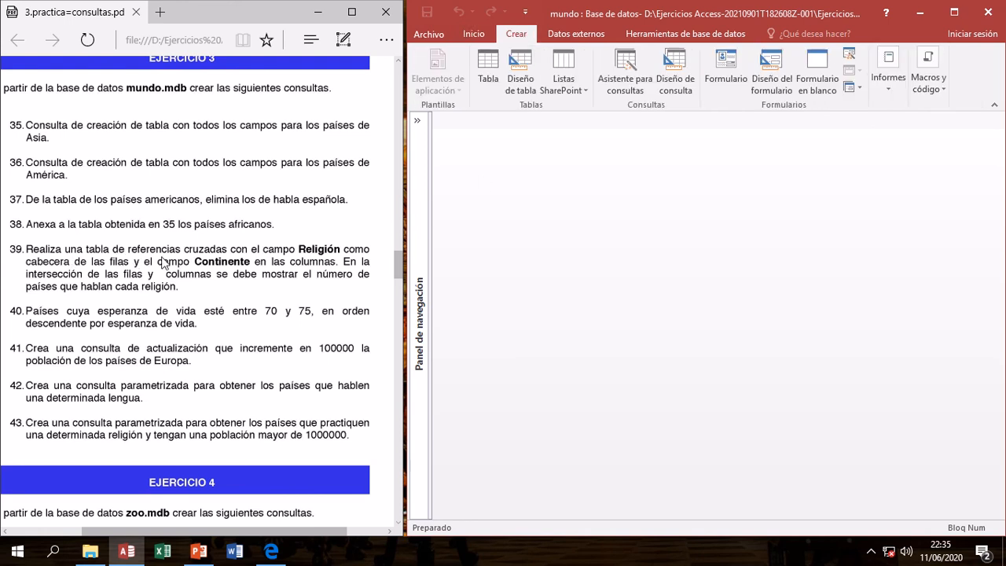
pyautogui.click(630, 86)
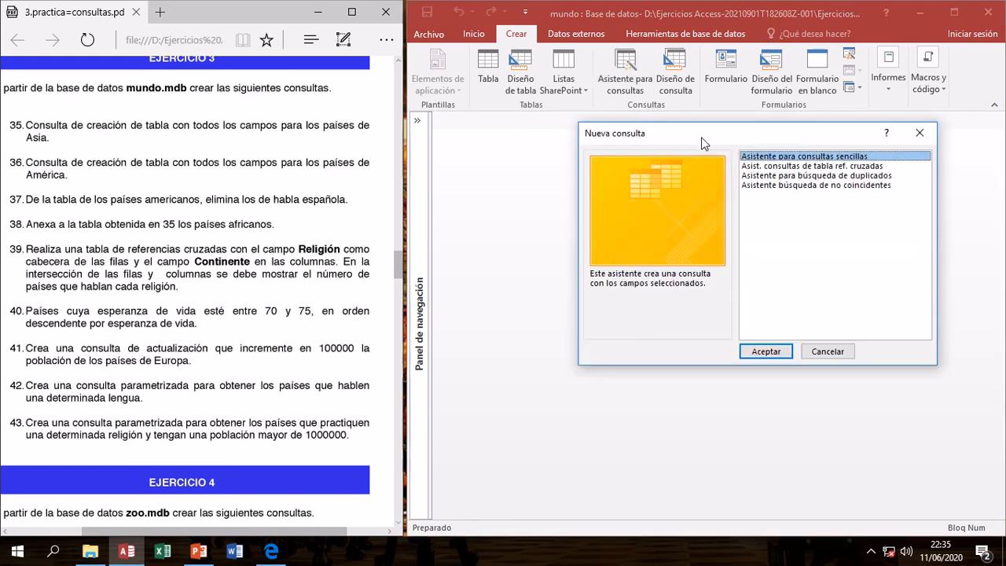
pyautogui.moveTo(701, 137); pyautogui.dragTo(621, 157)
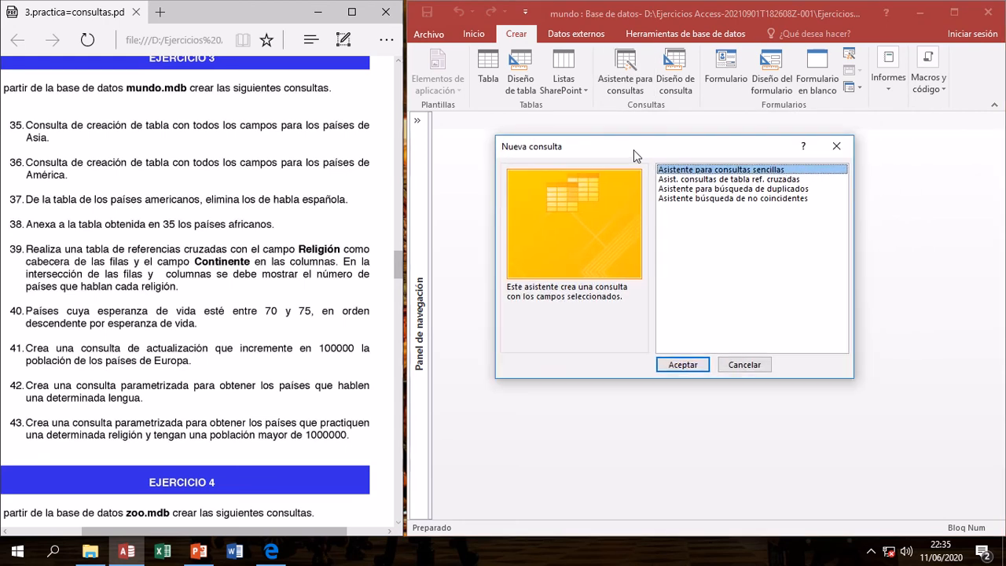
pyautogui.click(667, 184)
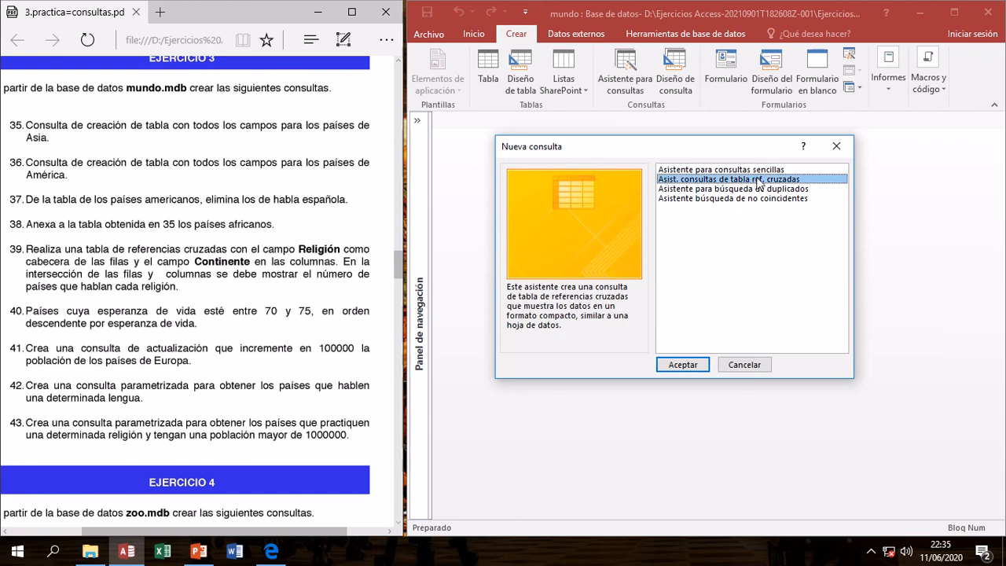
pyautogui.click(696, 366)
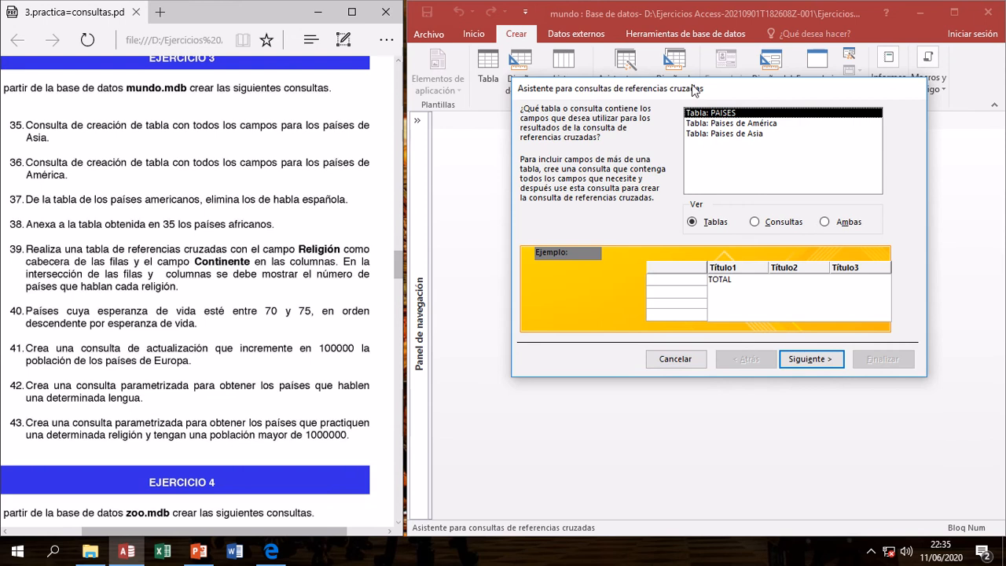
pyautogui.moveTo(674, 157); pyautogui.dragTo(674, 162)
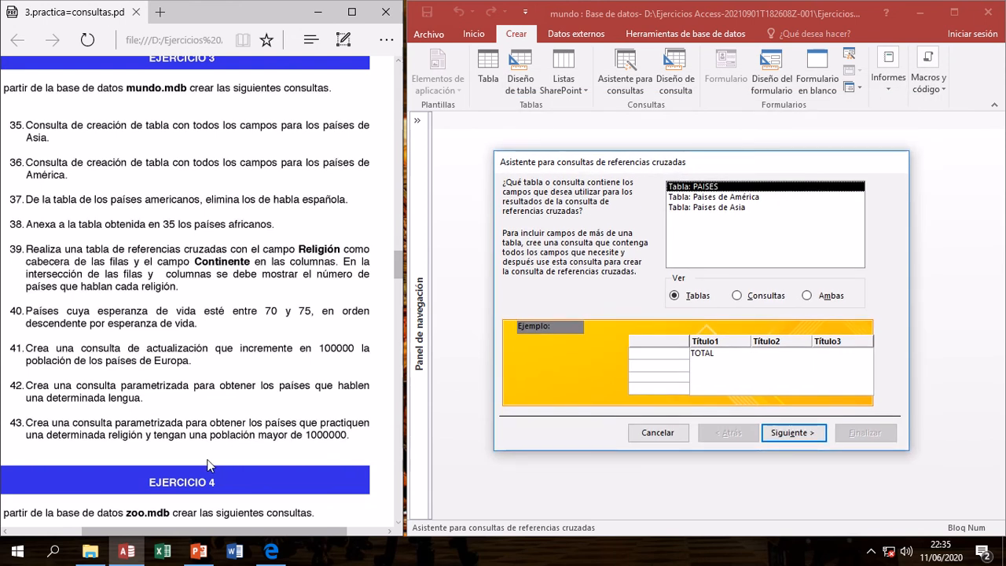
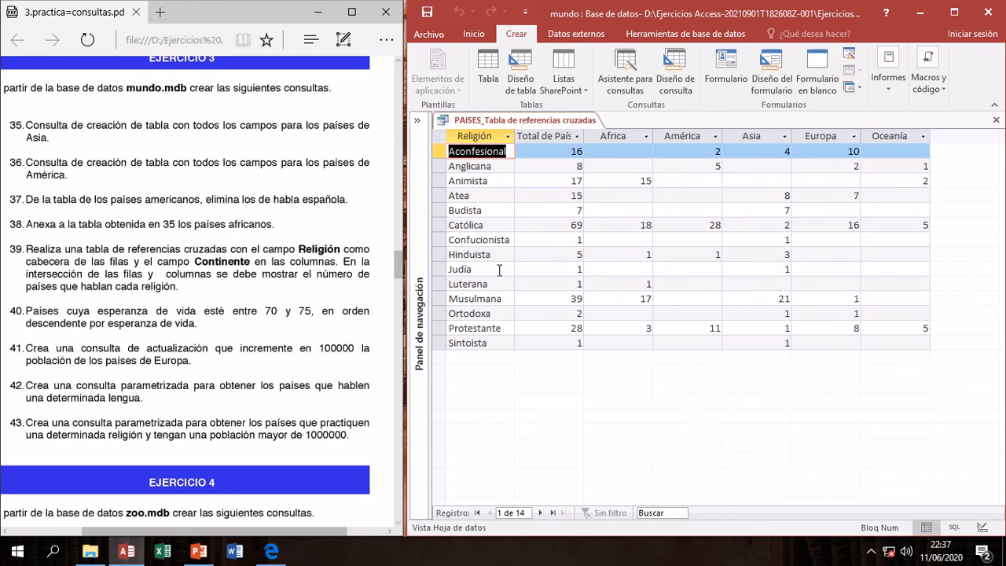
# - Close the crosstab query's results and check that the query is listed among the database objects
pyautogui.click(994, 120)
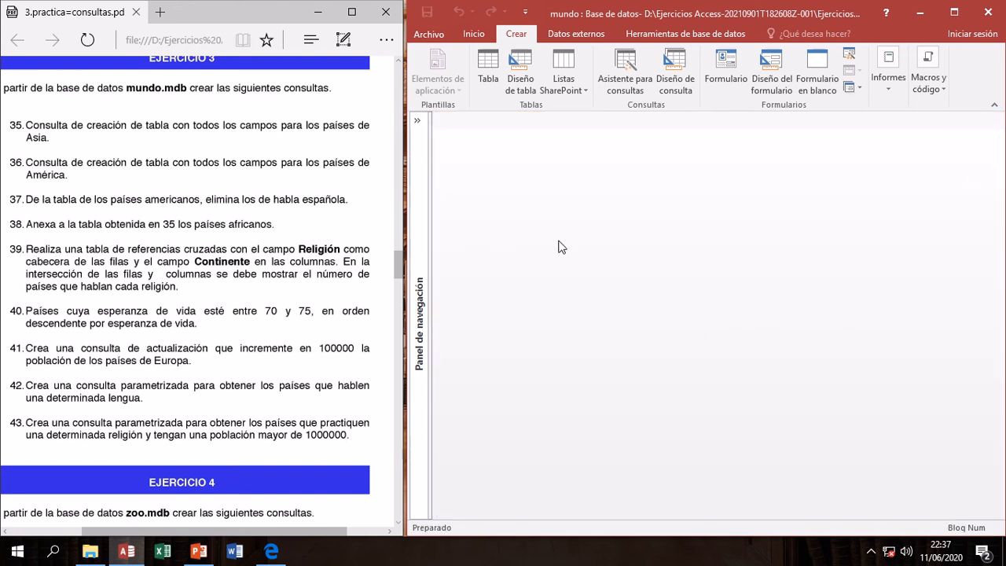
pyautogui.click(418, 122)
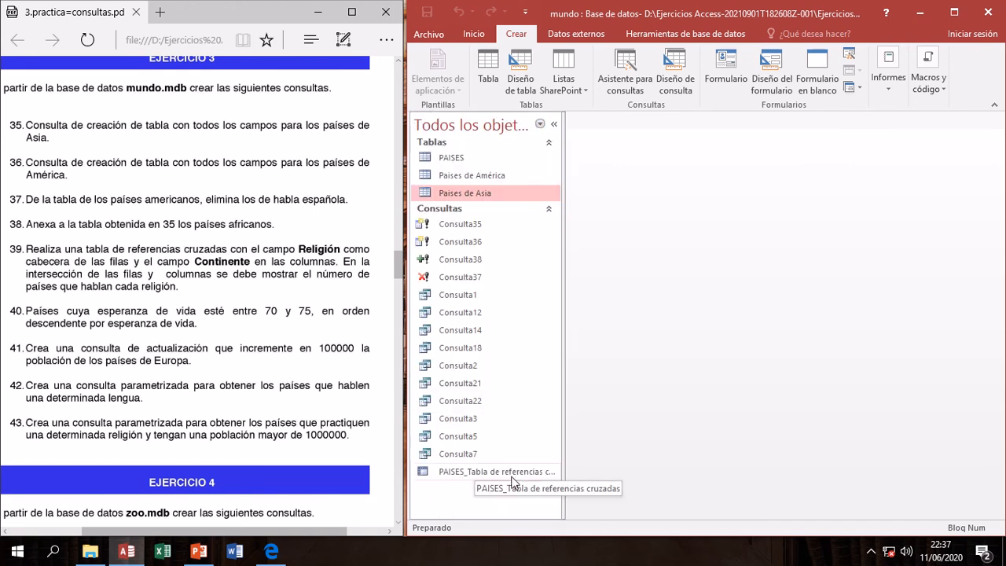
pyautogui.click(553, 123)
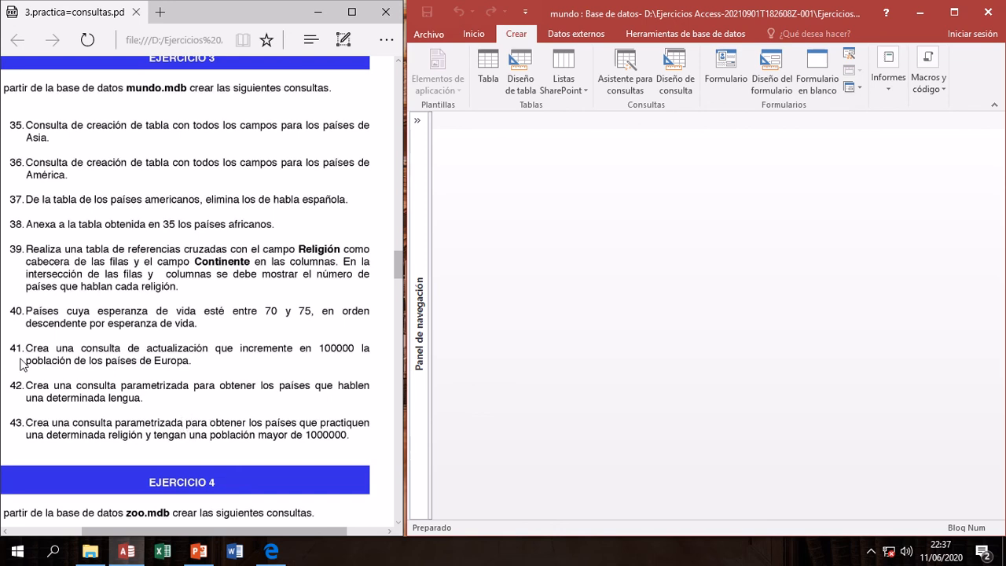
# - Create a new query in design view with the PAISES table and enlarge its field list to show every field
pyautogui.click(671, 65)
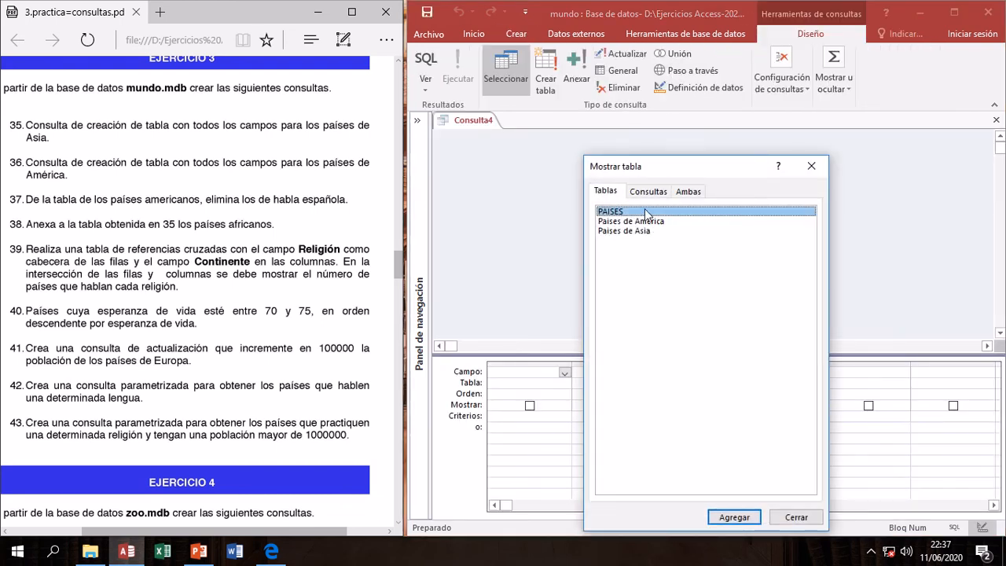
pyautogui.doubleClick(646, 212)
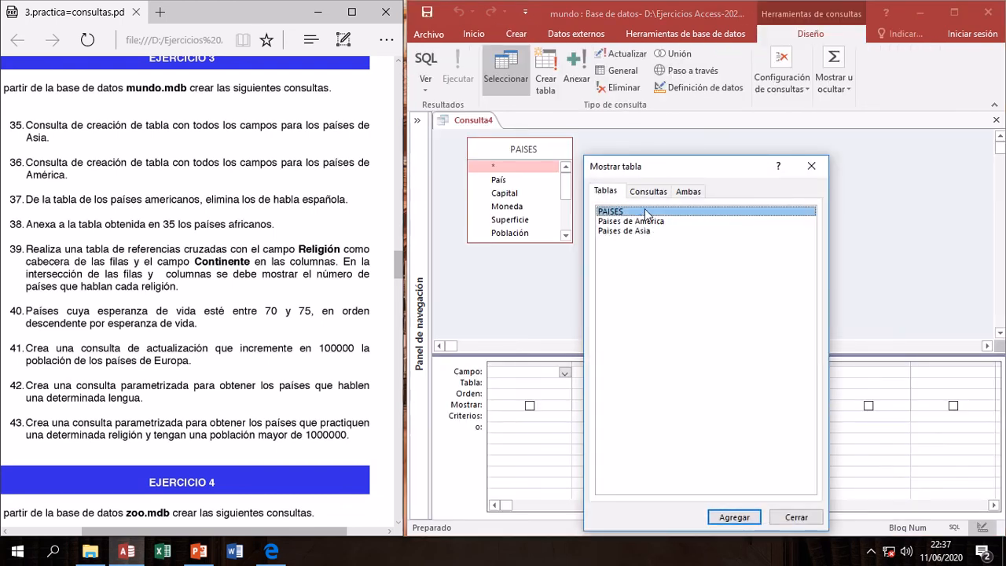
pyautogui.click(813, 167)
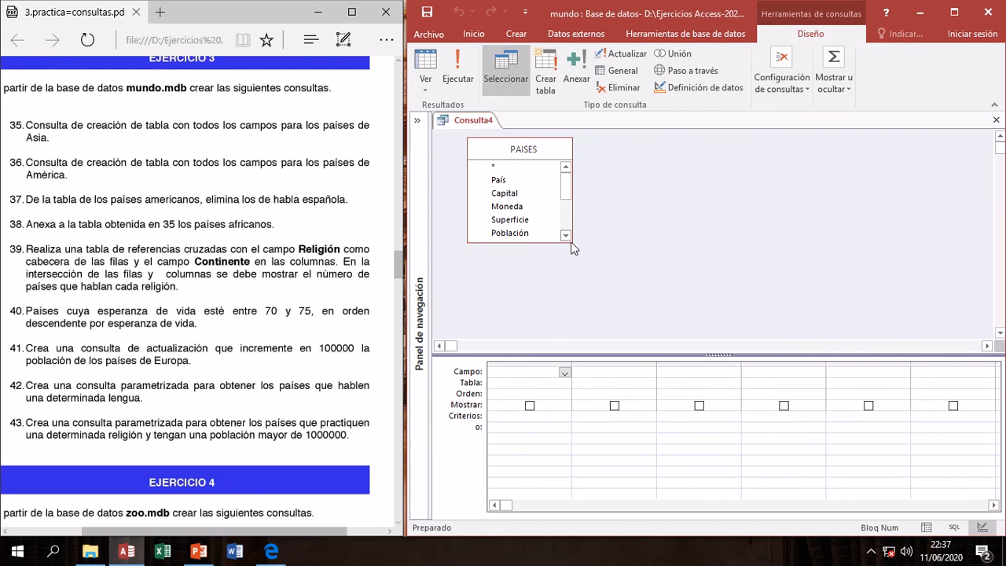
pyautogui.moveTo(572, 243); pyautogui.dragTo(578, 332)
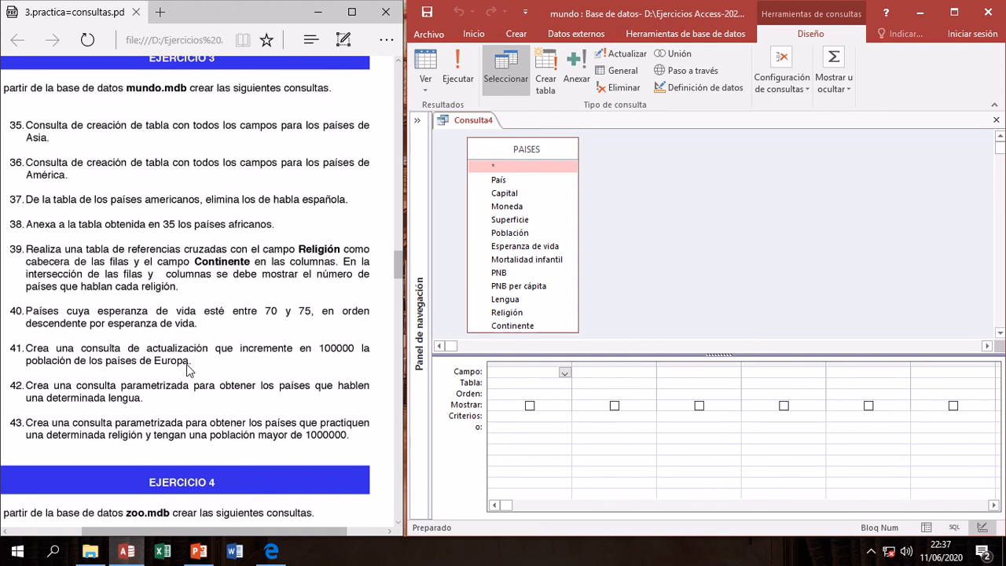
# - Add the Continente field to the query grid and convert the query into an update query
pyautogui.click(564, 373)
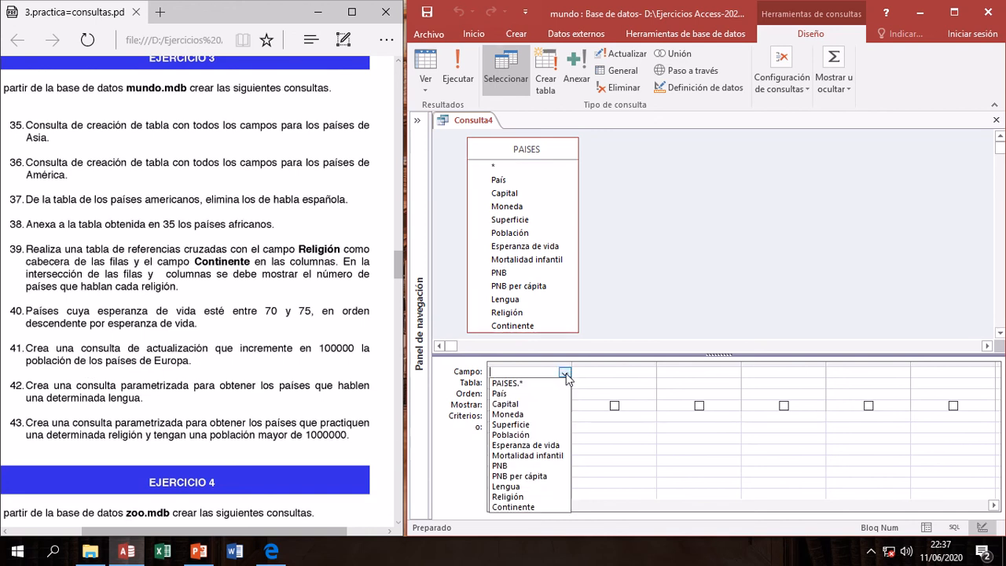
pyautogui.click(518, 507)
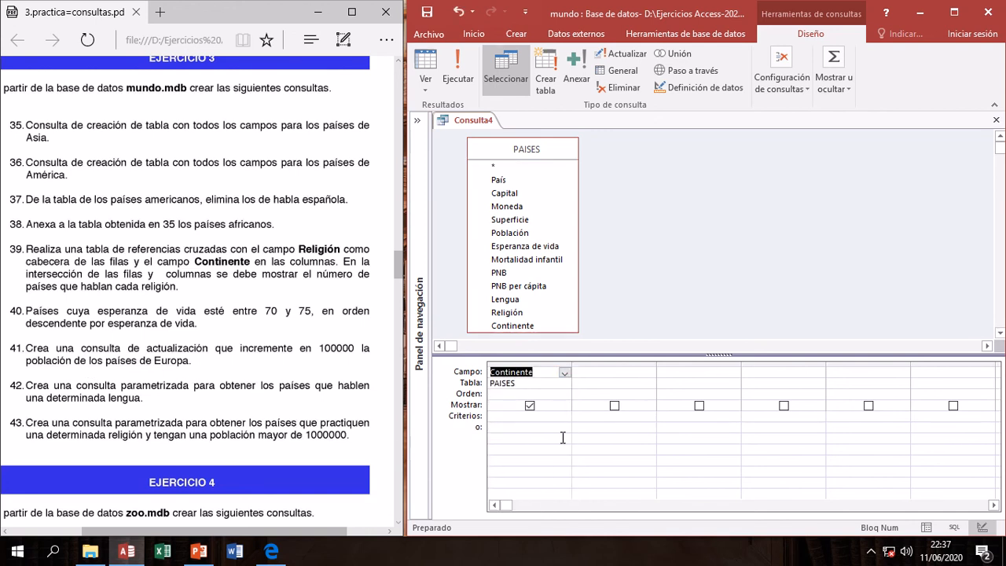
pyautogui.click(510, 417)
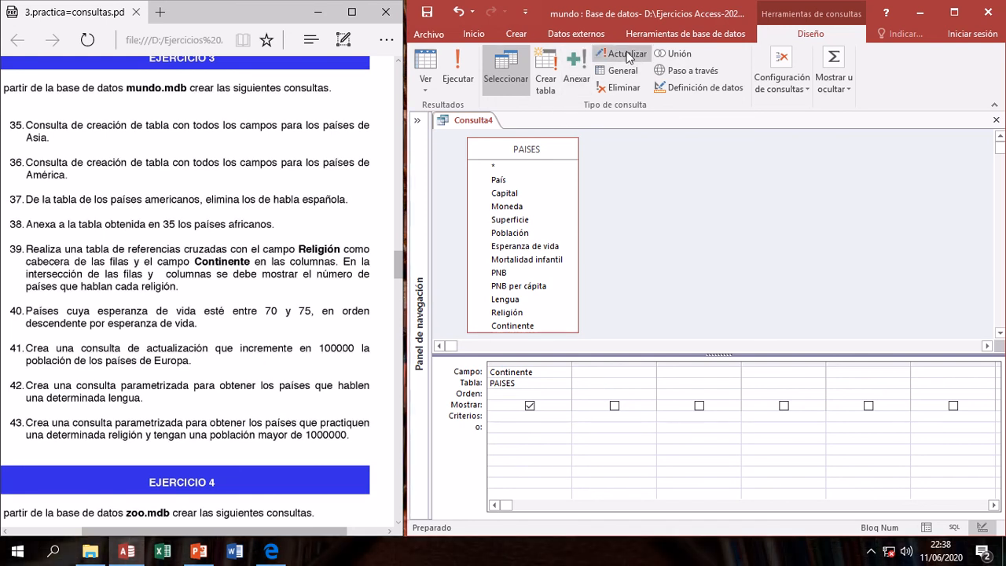
pyautogui.click(626, 55)
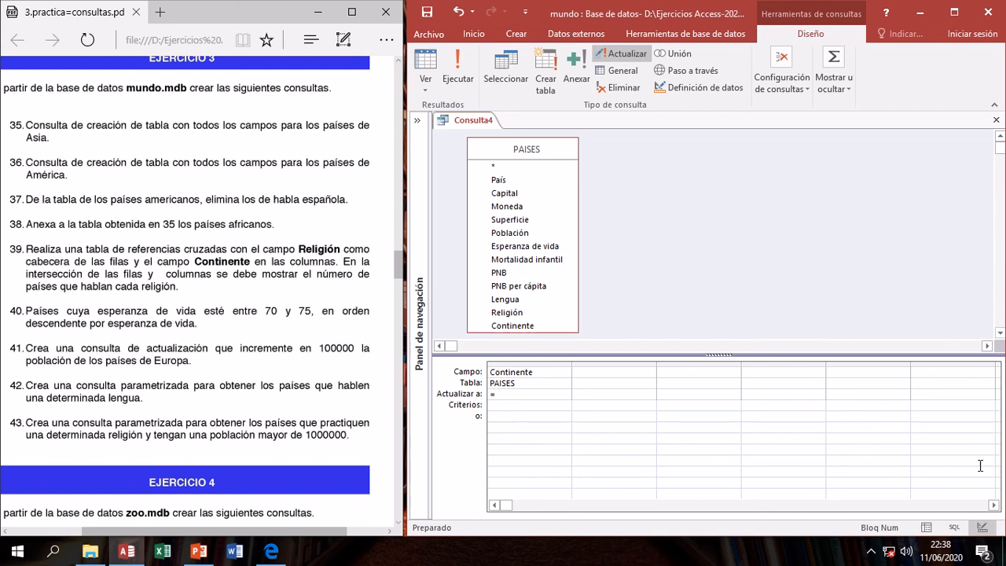
# - Set the update value of the Continente column to the expression =[Población]+100000
pyautogui.write('""')
pyautogui.press('BackSpace')
pyautogui.press('BackSpace')
pyautogui.write('Ñ')
pyautogui.click(870, 553)
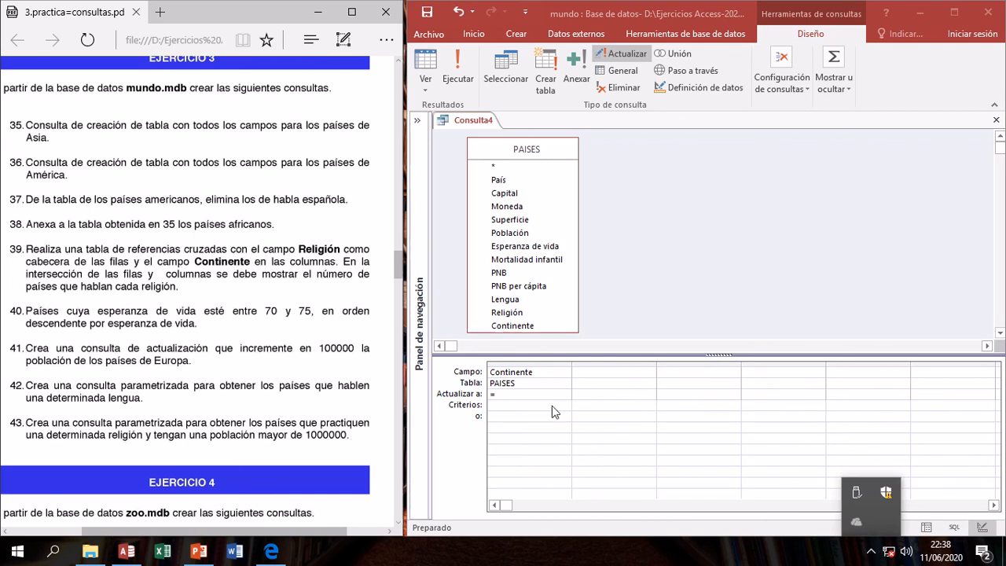
pyautogui.click(511, 392)
pyautogui.click(508, 320)
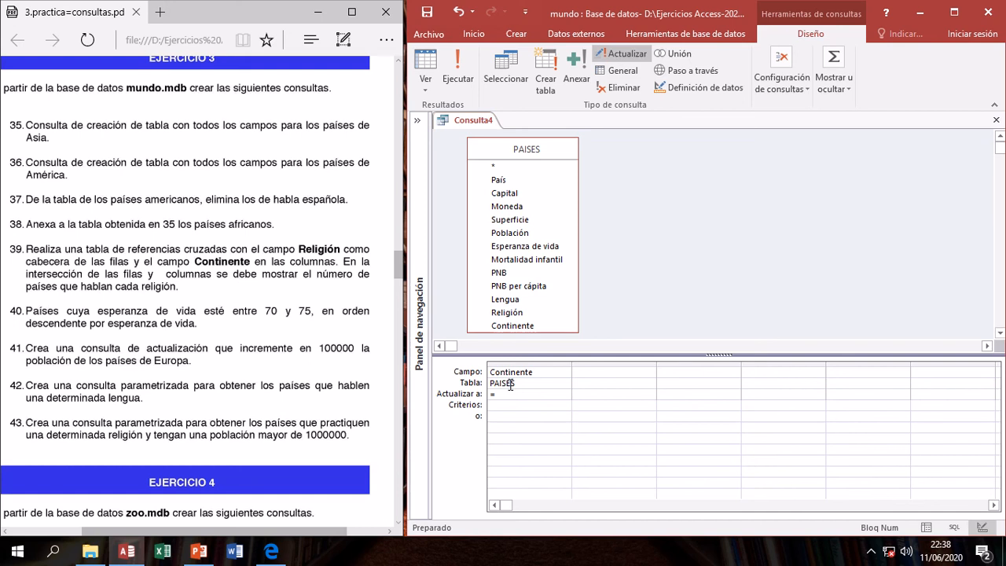
pyautogui.write('[Po')
pyautogui.write('blaci')
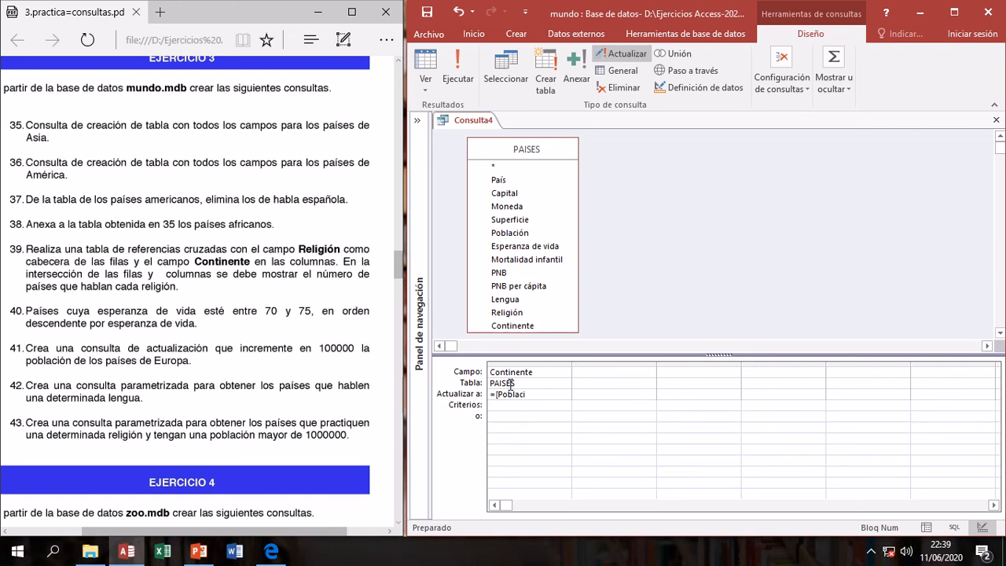
pyautogui.write('ón]')
pyautogui.write('+100000')
# - Open the PAISES table, examine the population values of countries such as Andorra, then close the table
pyautogui.click(417, 120)
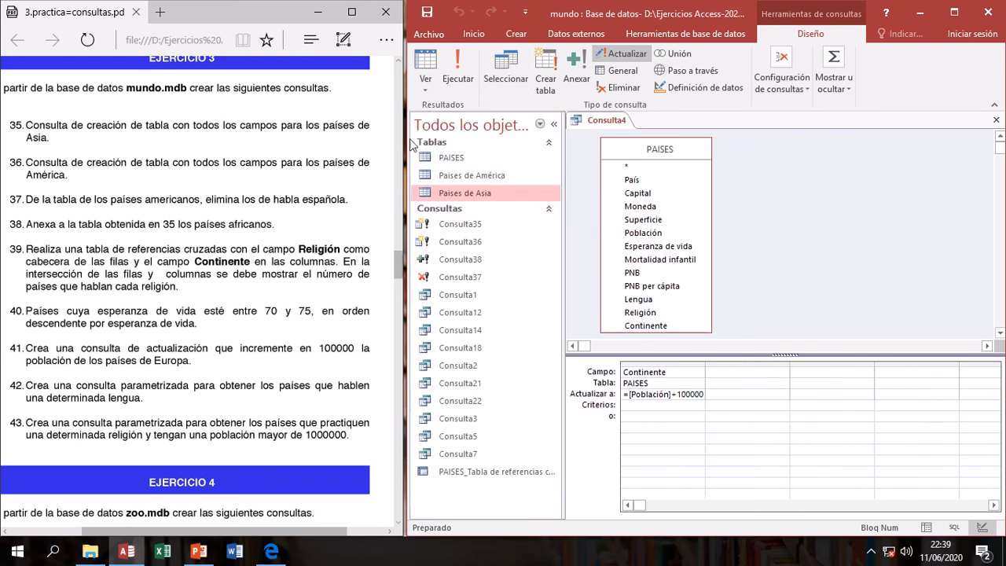
pyautogui.doubleClick(472, 159)
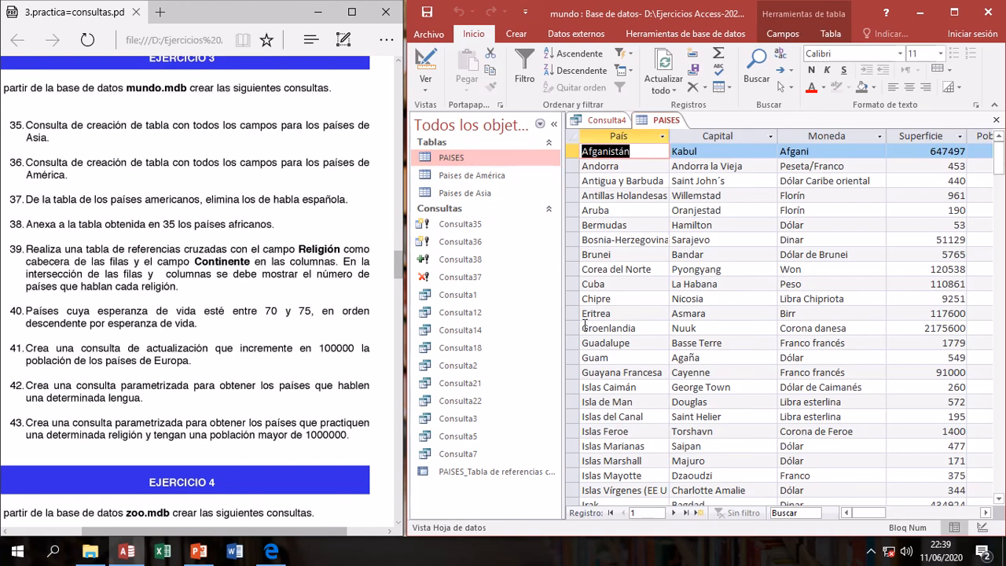
pyautogui.click(553, 124)
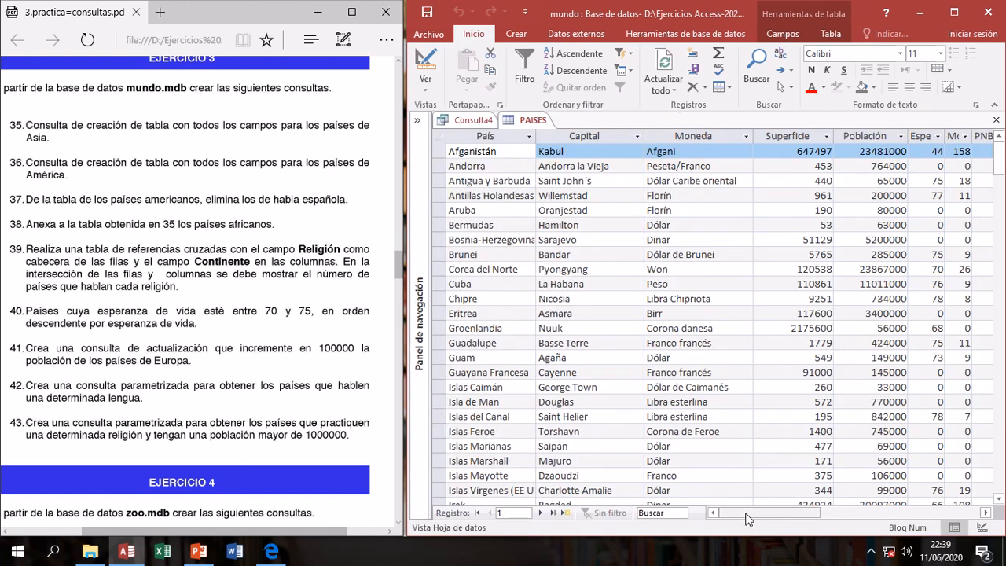
pyautogui.moveTo(757, 512); pyautogui.dragTo(747, 533)
pyautogui.click(467, 169)
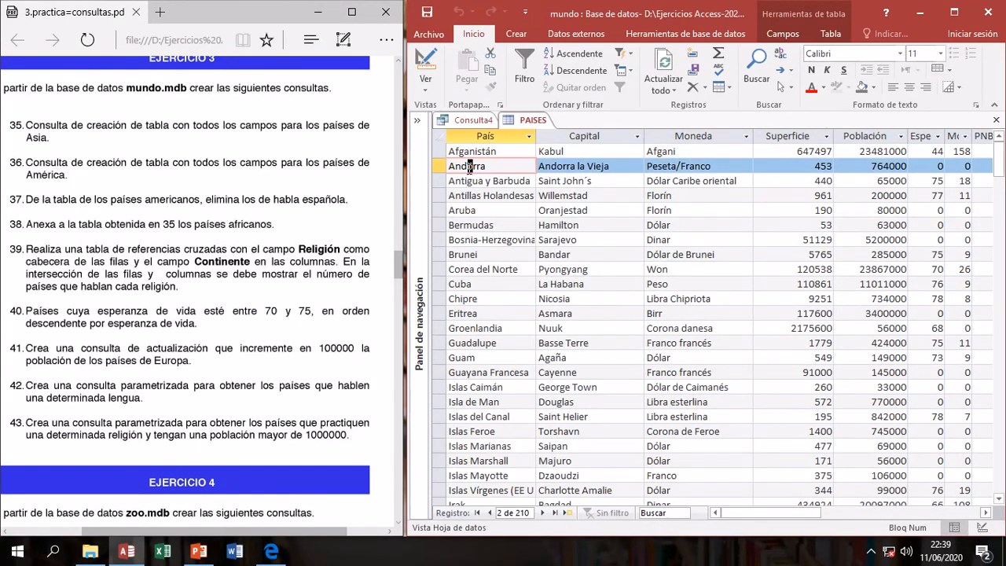
pyautogui.moveTo(739, 517); pyautogui.dragTo(751, 510)
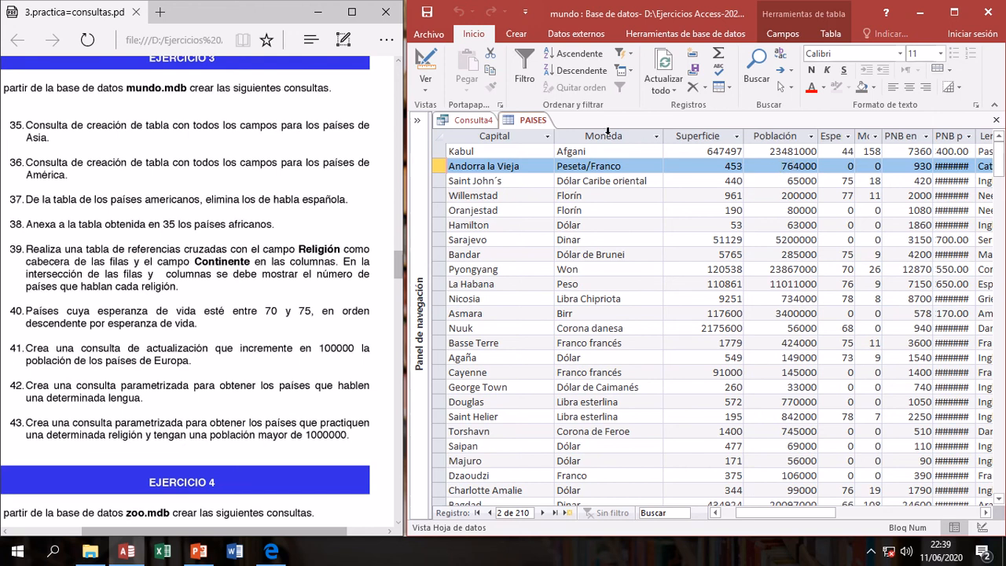
pyautogui.click(995, 119)
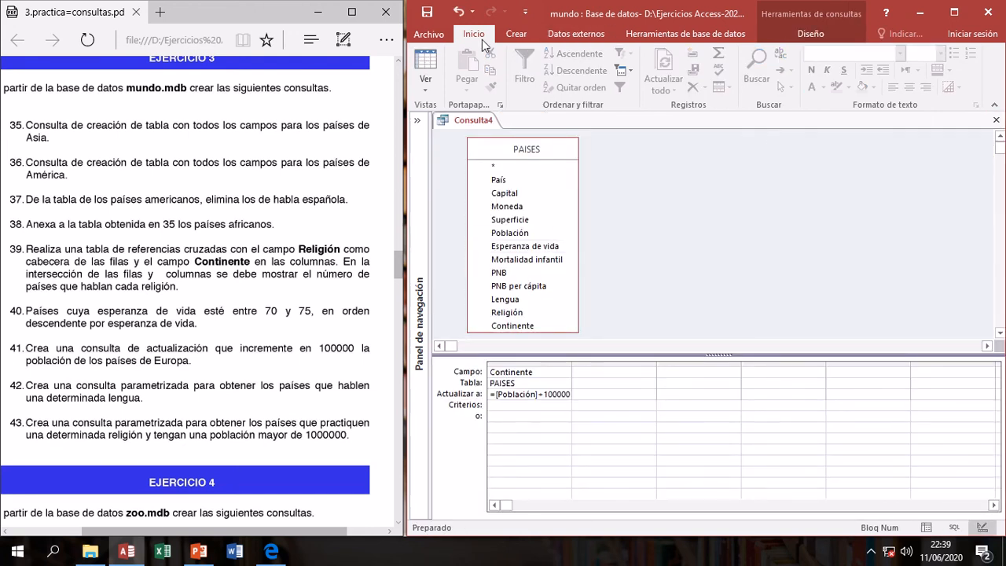
pyautogui.click(810, 34)
pyautogui.click(458, 69)
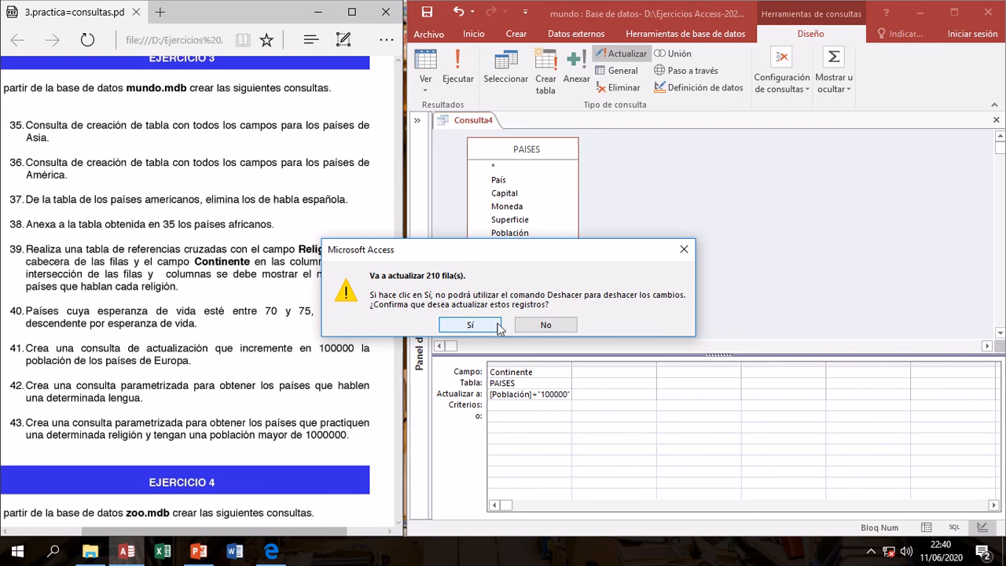
pyautogui.click(684, 250)
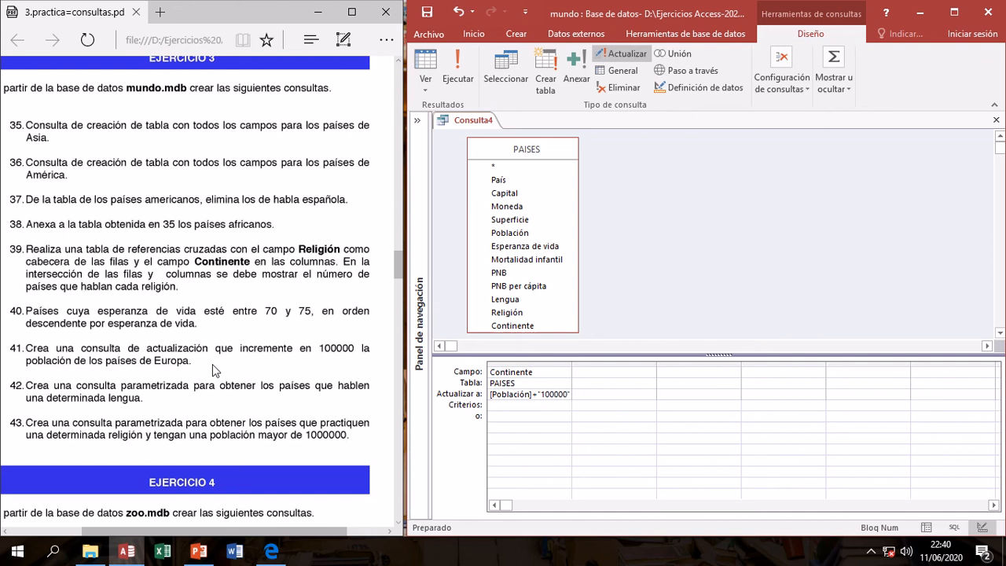
# - Set the Continente criterion to =Europa, then run the update query and accept updating the rows
pyautogui.click(501, 408)
pyautogui.write('=Europa')
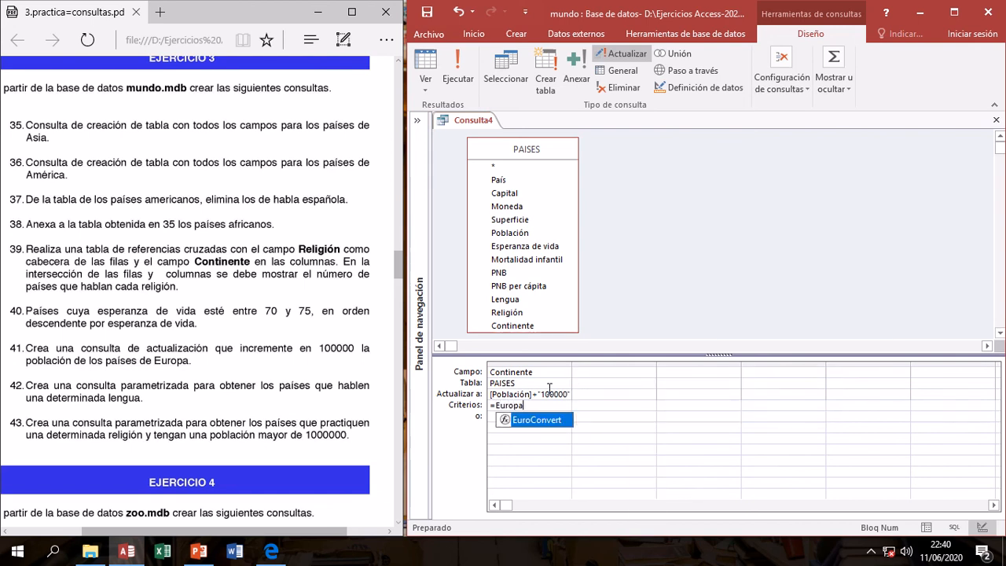
pyautogui.click(461, 68)
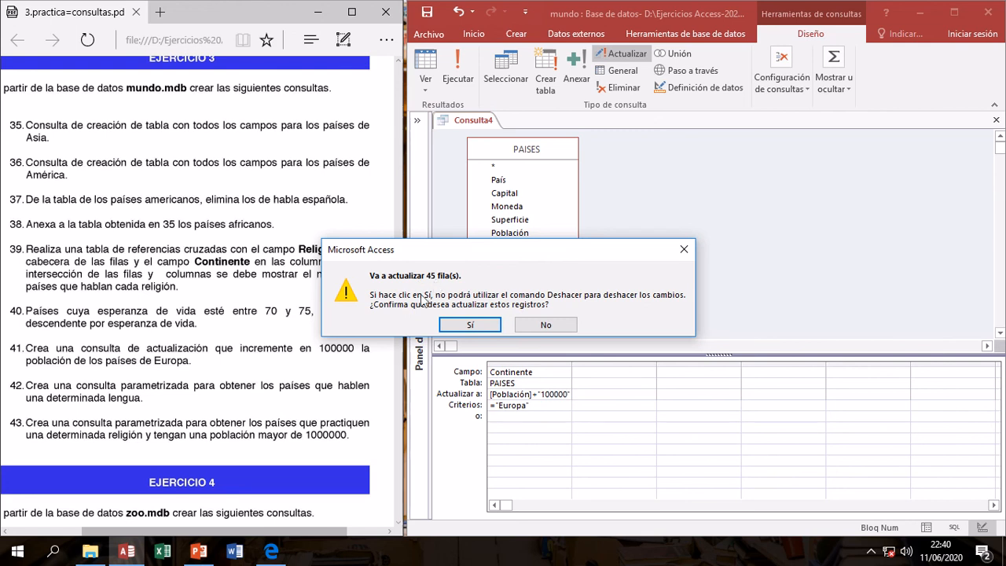
pyautogui.click(484, 327)
# - Open the PAISES table and compare its Población and Continente columns to check the effect of the update
pyautogui.click(417, 121)
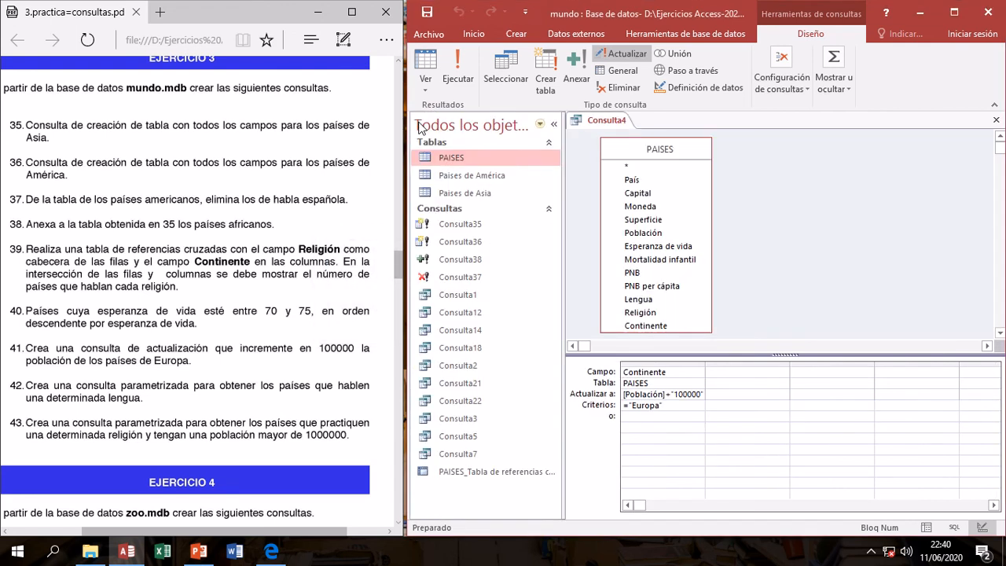
pyautogui.doubleClick(460, 160)
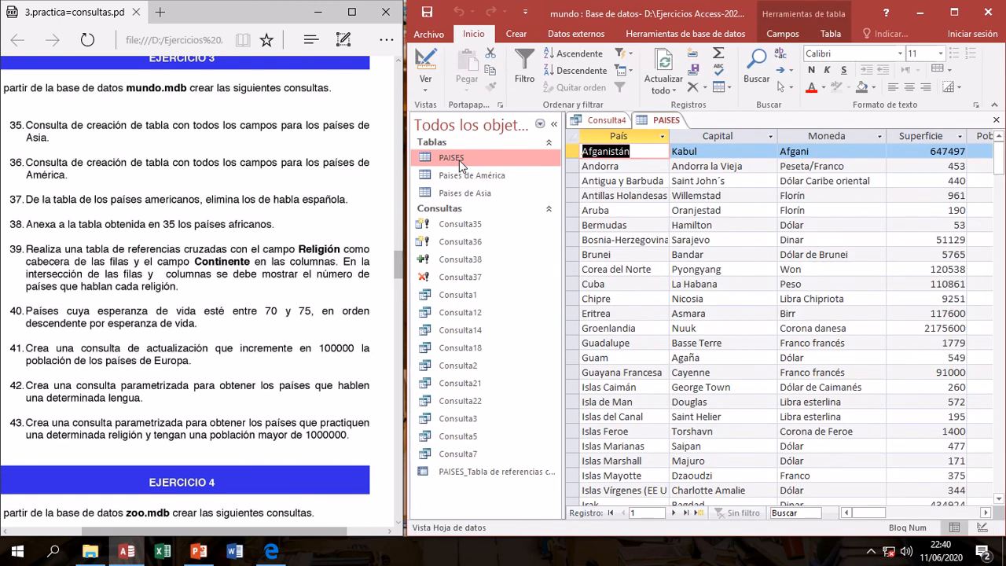
pyautogui.click(553, 124)
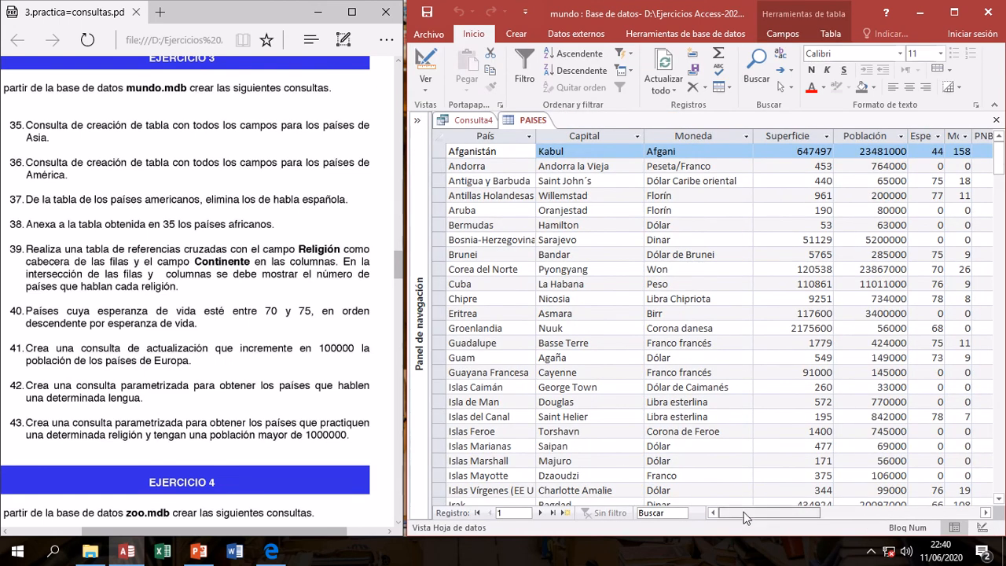
pyautogui.moveTo(740, 512)
pyautogui.mouseDown()
pyautogui.moveTo(798, 512)
pyautogui.moveTo(725, 519)
pyautogui.mouseUp()
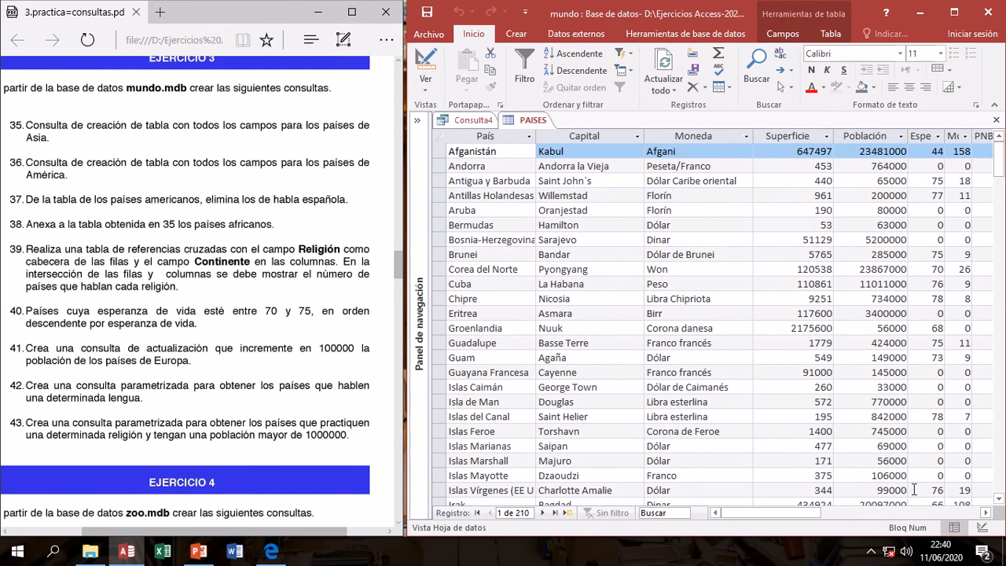
pyautogui.click(873, 165)
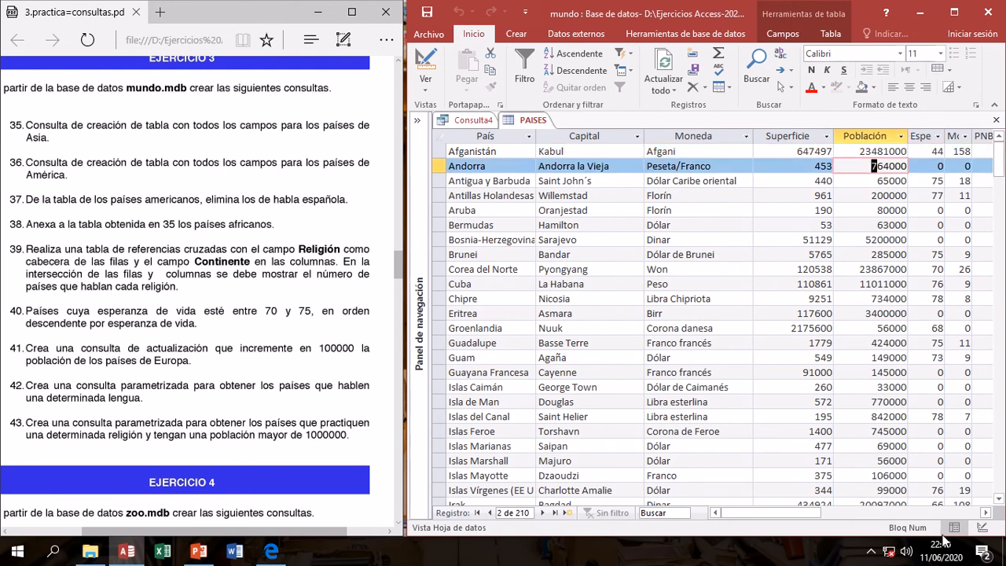
pyautogui.click(985, 512)
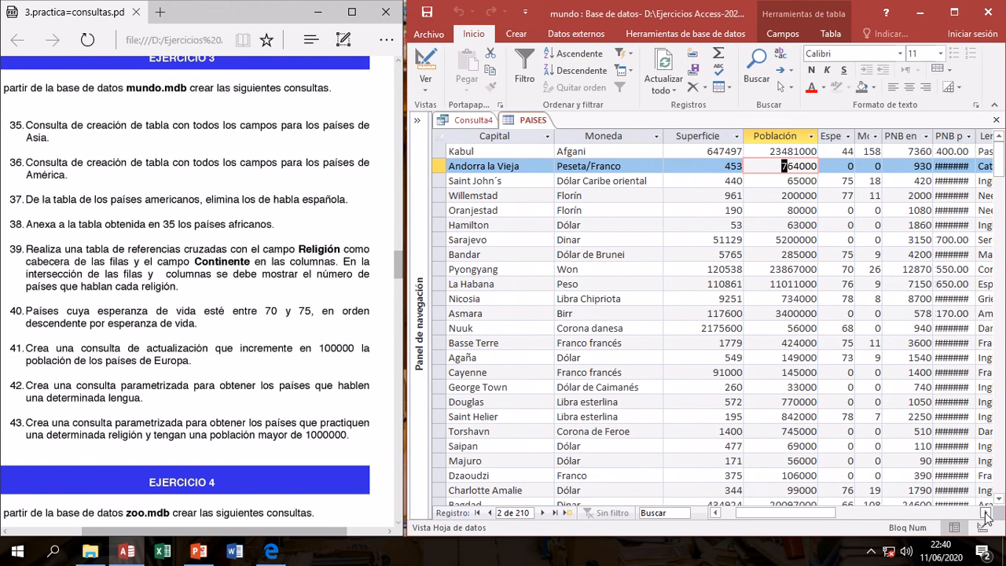
pyautogui.click(986, 512)
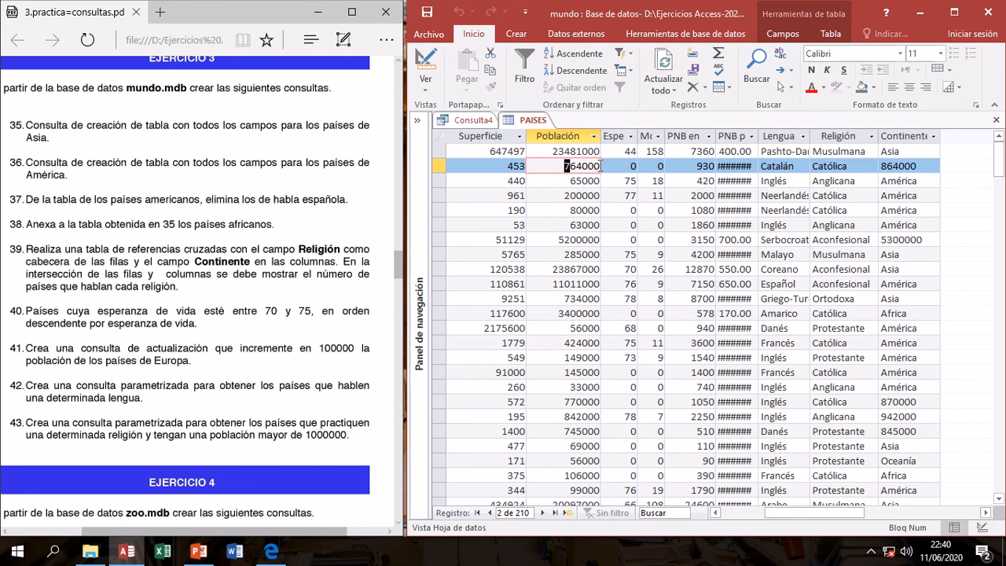
# - Replace Andorra's Continente value with Europa in the PAISES table and return to the Consulta4 design
pyautogui.click(916, 166)
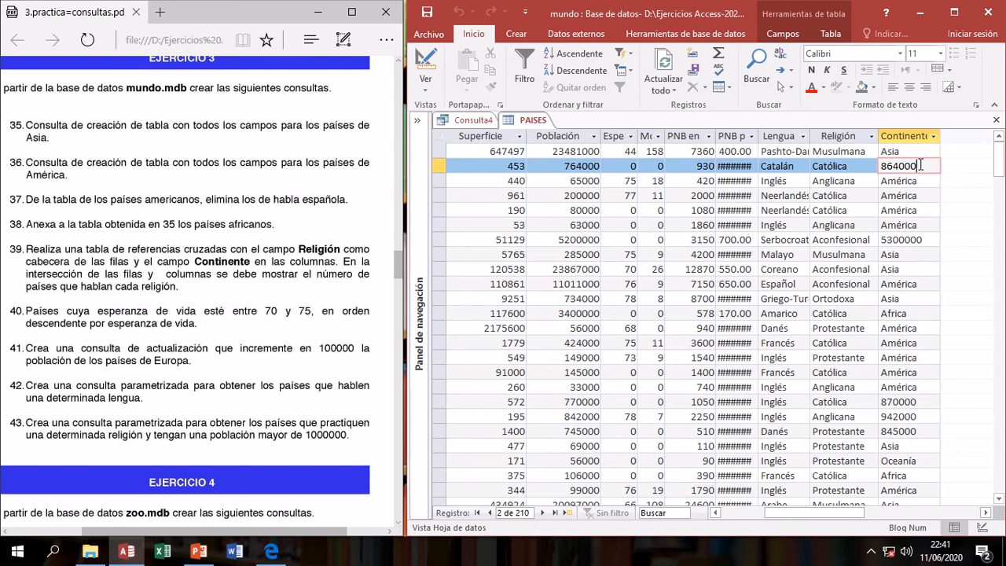
pyautogui.moveTo(921, 165); pyautogui.dragTo(861, 161)
pyautogui.write('Europa')
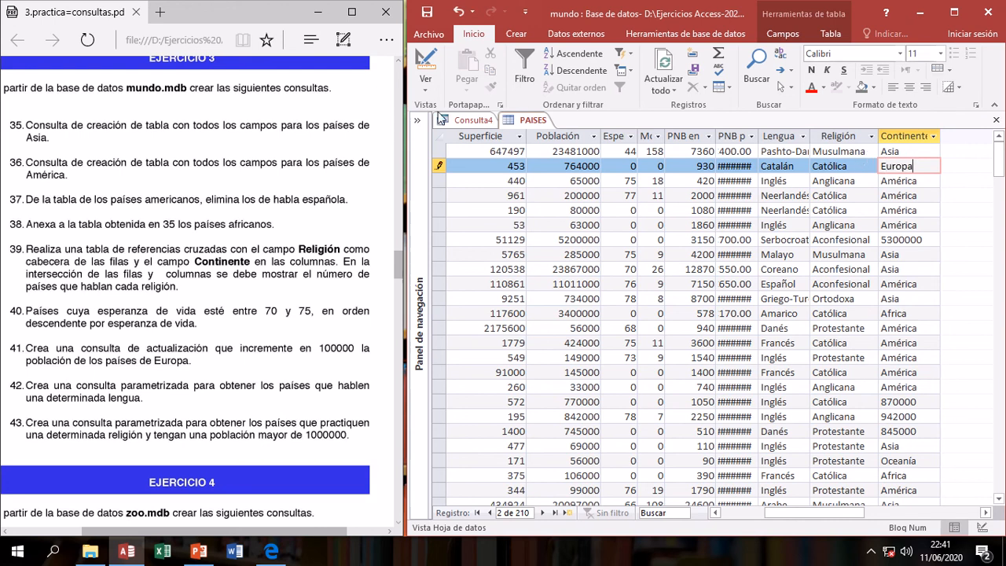
pyautogui.click(472, 119)
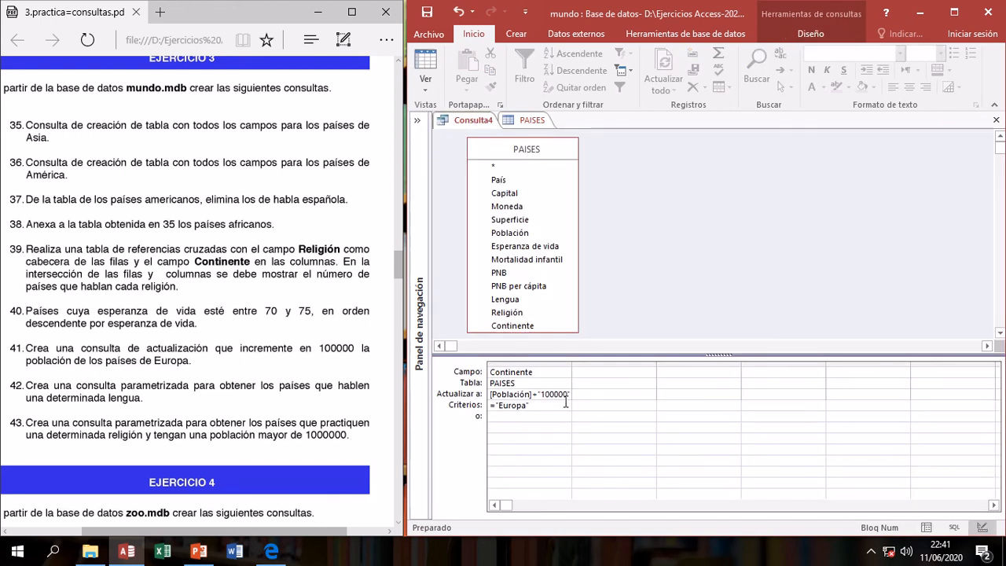
# - Add the Población field to the second query column and move the [Población]+"100000" update expression from Continente to it
pyautogui.click(585, 372)
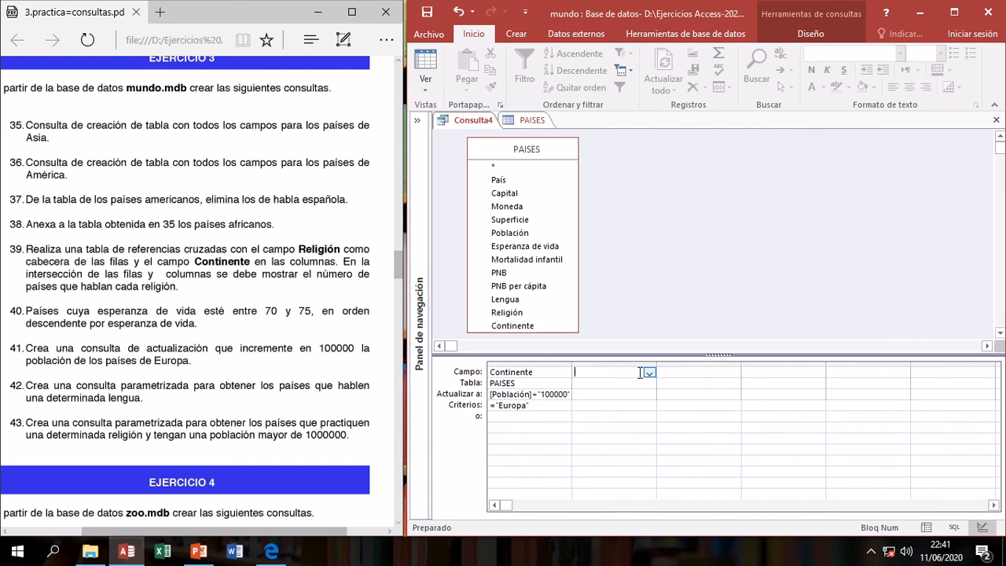
pyautogui.click(649, 374)
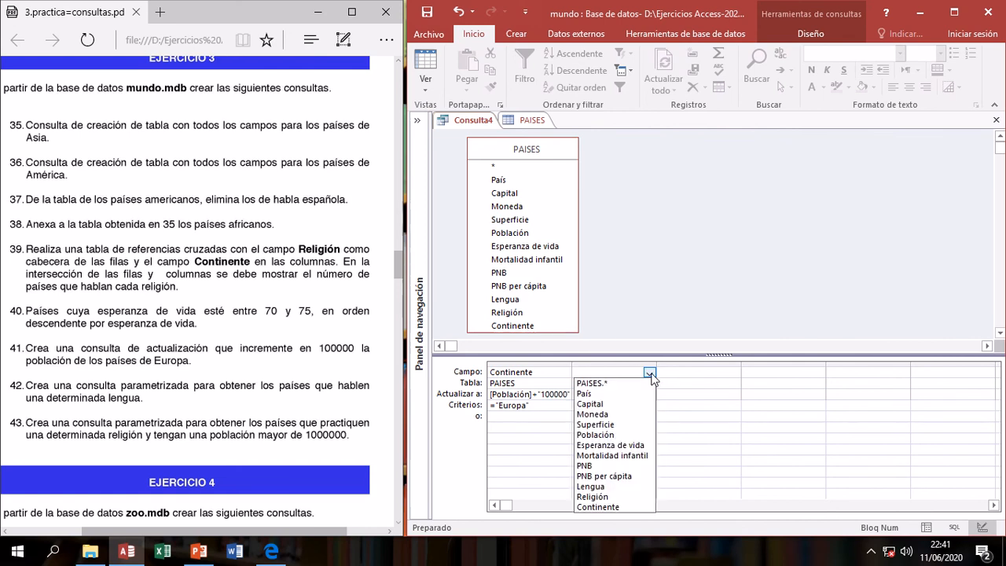
pyautogui.click(623, 434)
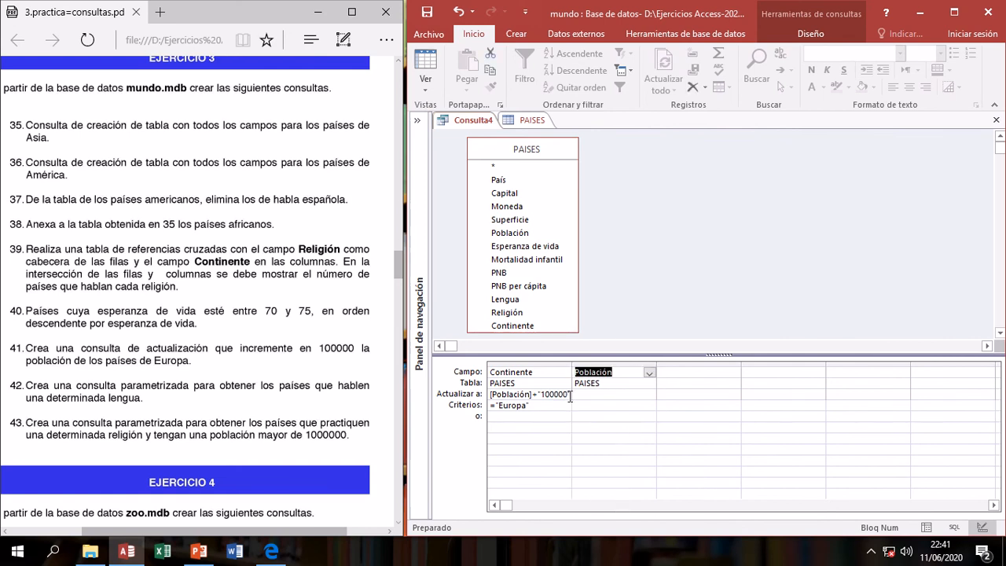
pyautogui.moveTo(571, 394); pyautogui.dragTo(472, 393)
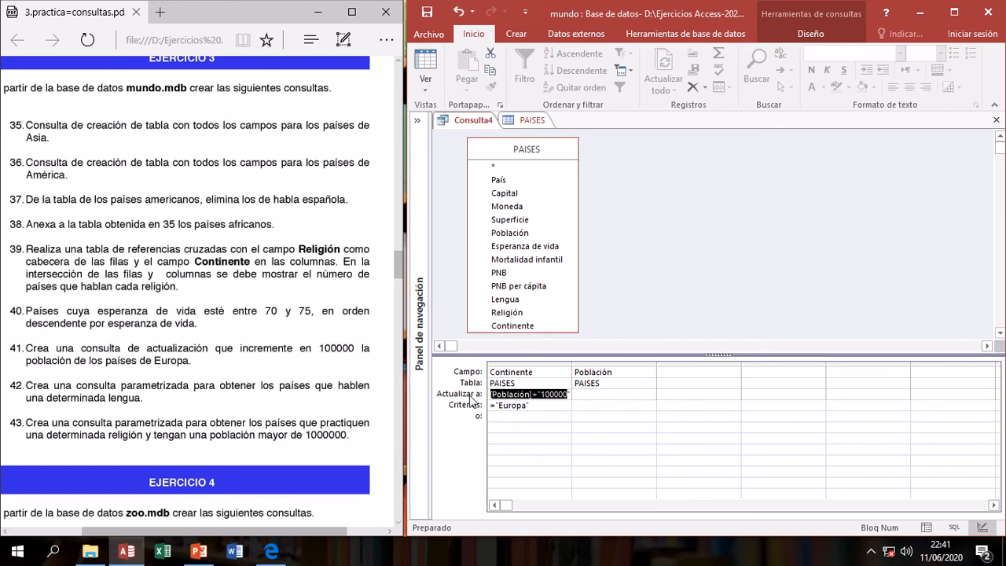
pyautogui.hotkey('ctrl', 'x')
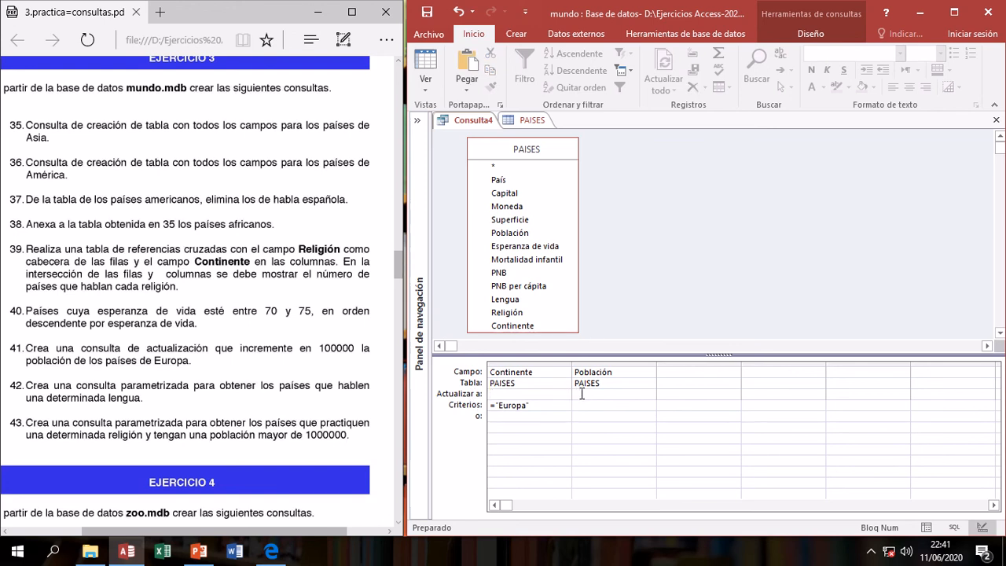
pyautogui.hotkey('ctrl', 'v')
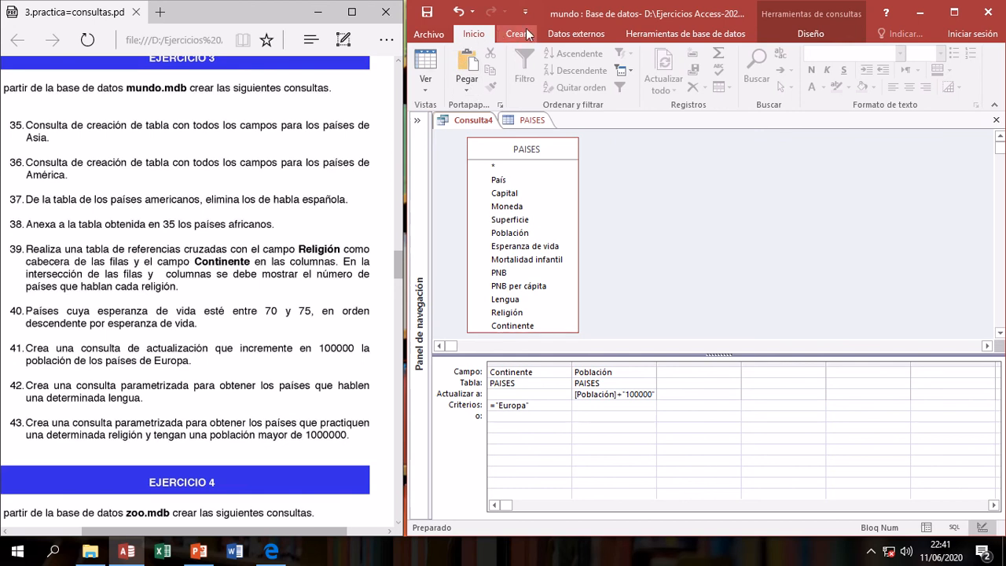
# - Run the update query and decline updating the rows
pyautogui.click(805, 33)
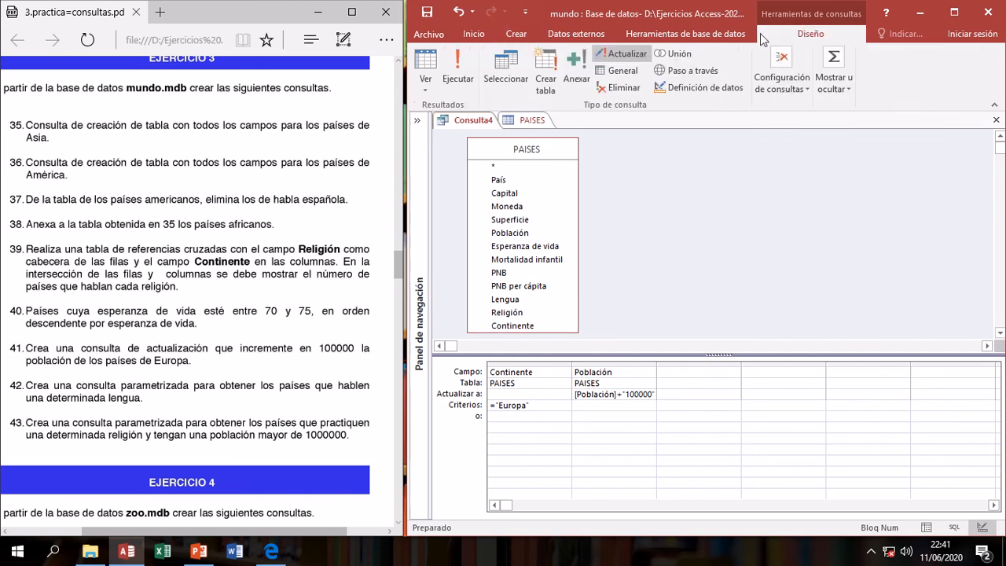
pyautogui.click(459, 71)
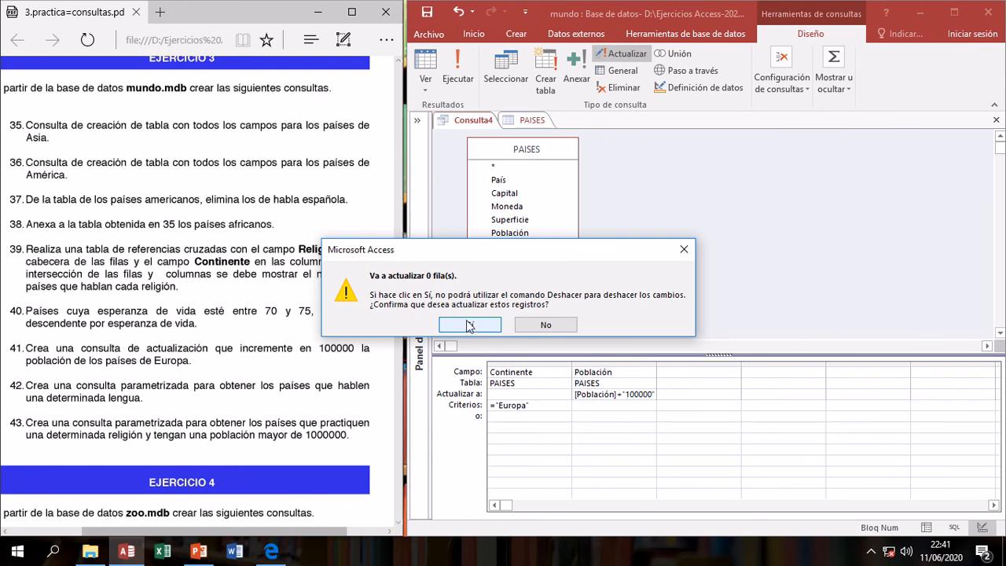
pyautogui.click(545, 325)
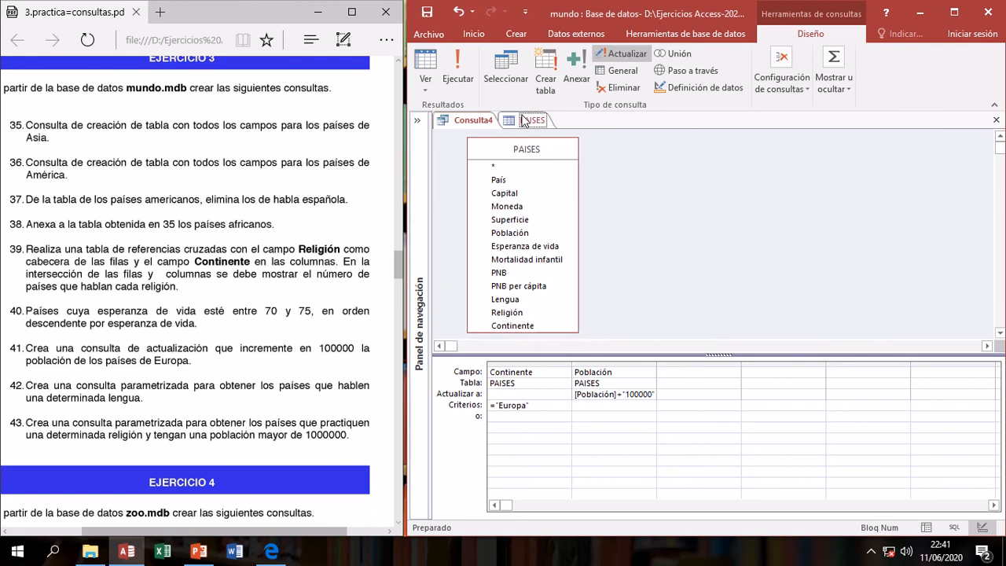
# - Examine the Continente column of the PAISES table for European countries whose value was replaced by a number
pyautogui.click(524, 120)
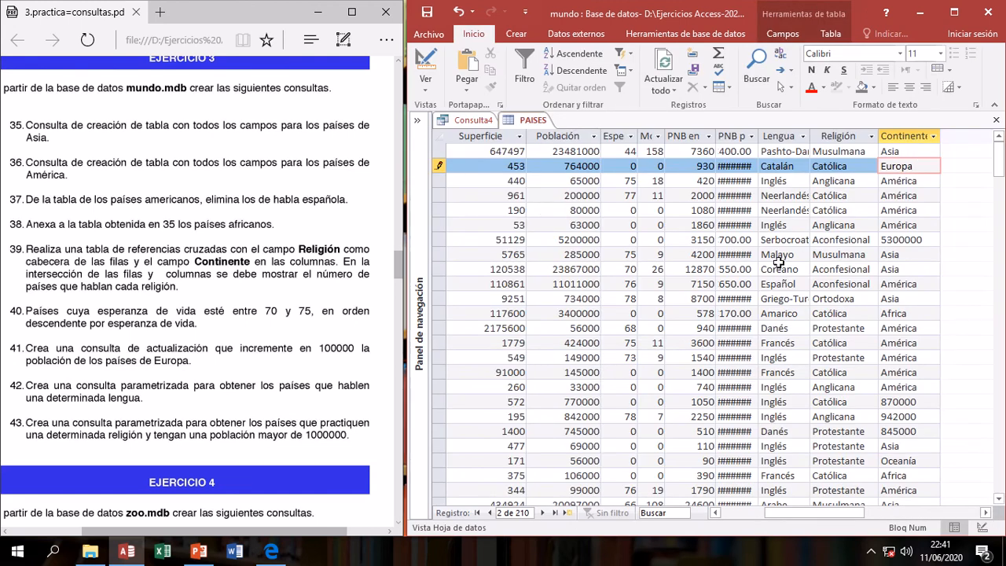
pyautogui.click(919, 239)
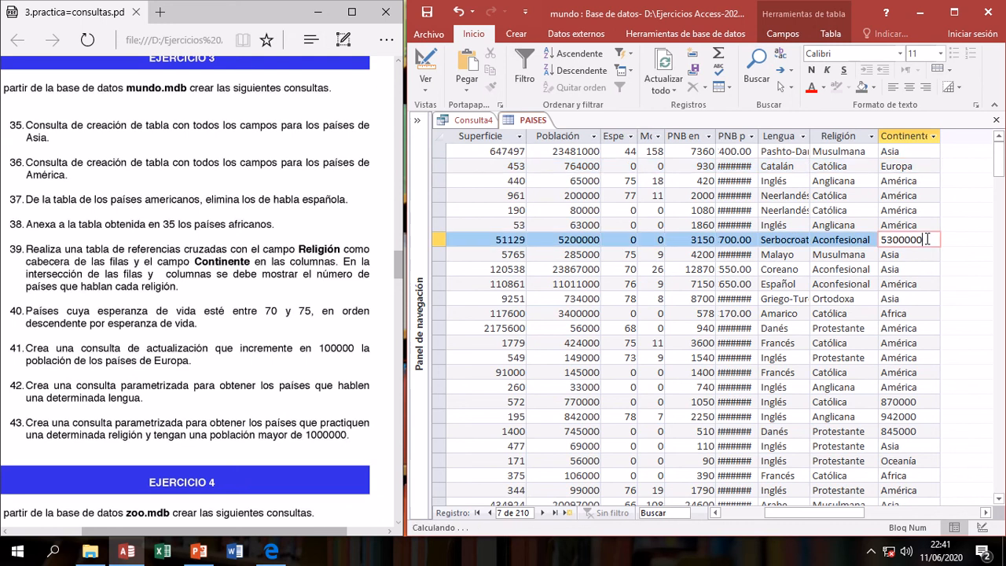
pyautogui.click(920, 401)
pyautogui.click(921, 421)
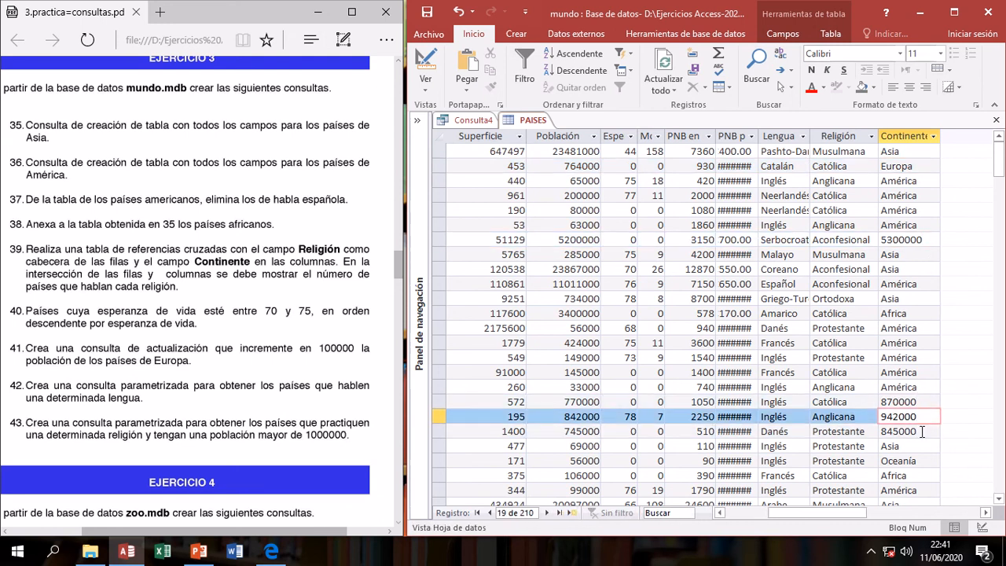
pyautogui.scroll(-8, 920, 433)
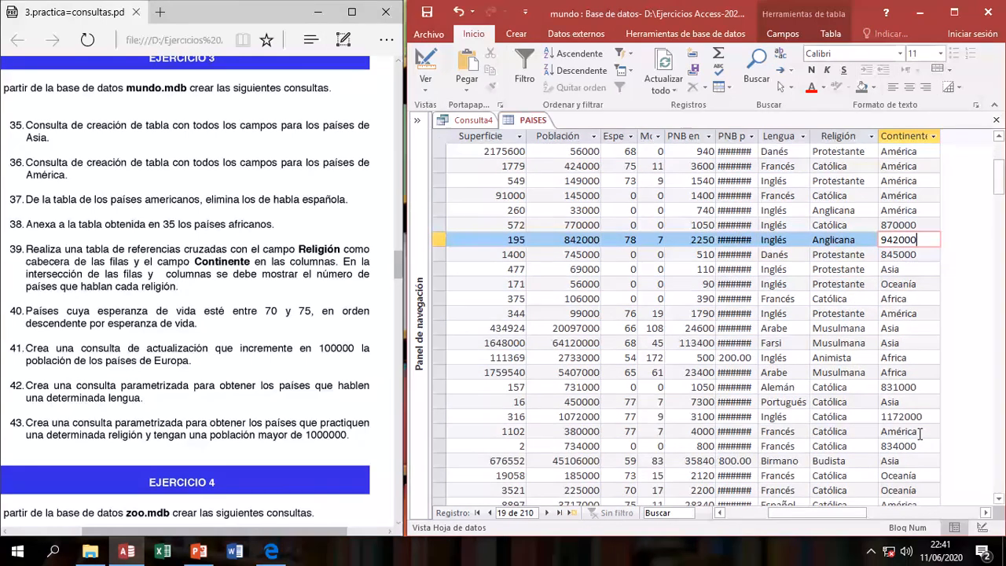
pyautogui.scroll(7, 919, 433)
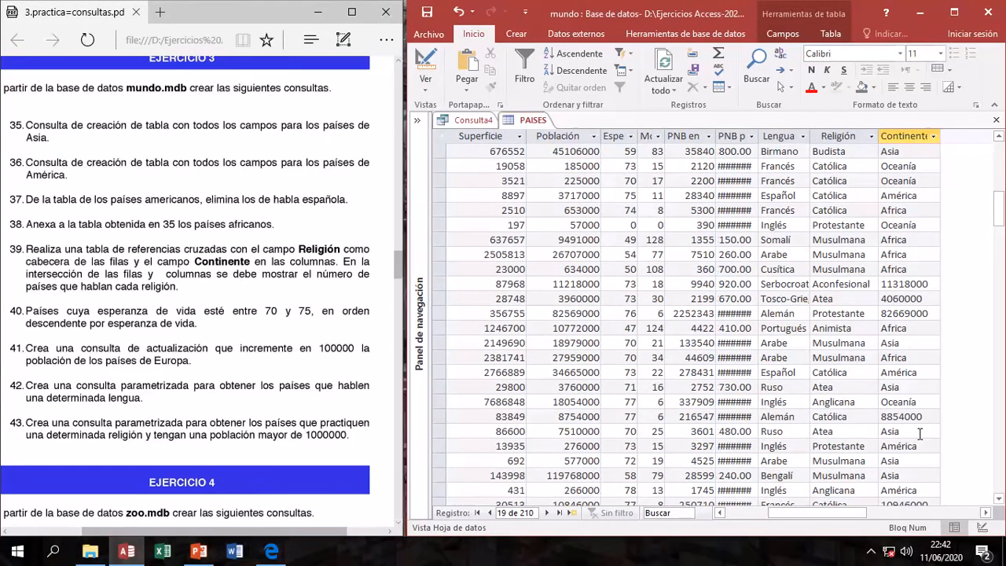
pyautogui.scroll(1, 918, 432)
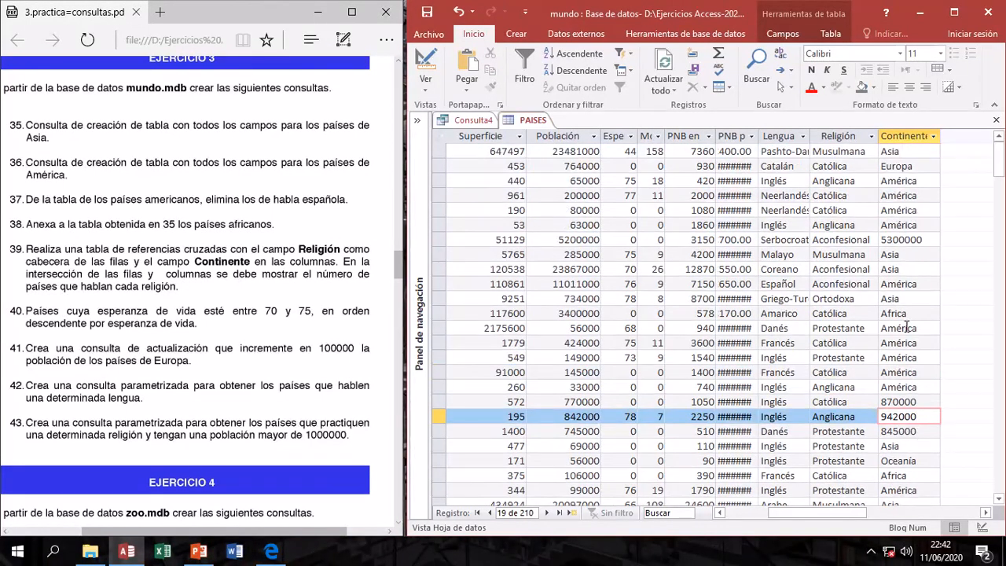
pyautogui.scroll(-5, 913, 471)
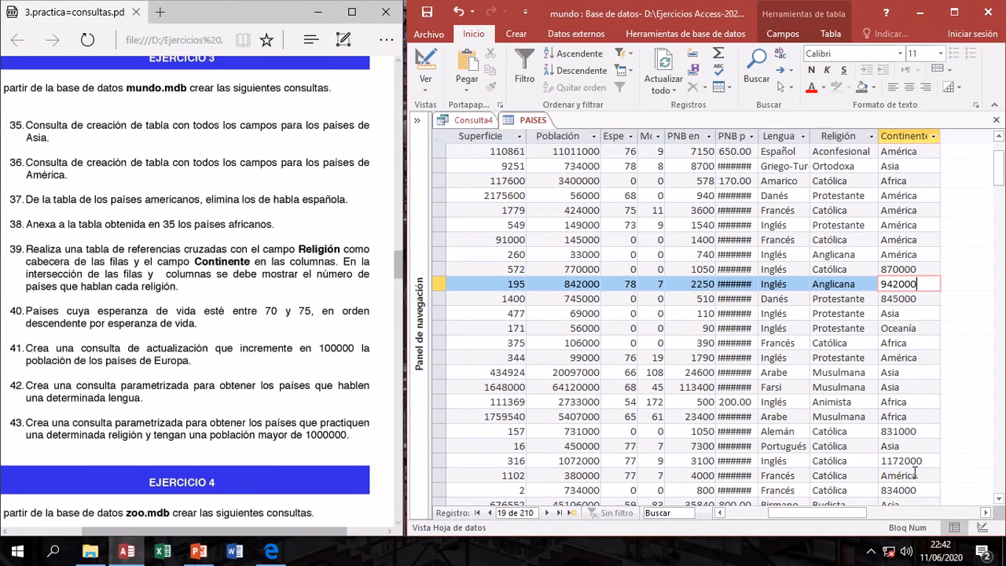
pyautogui.scroll(5, 912, 471)
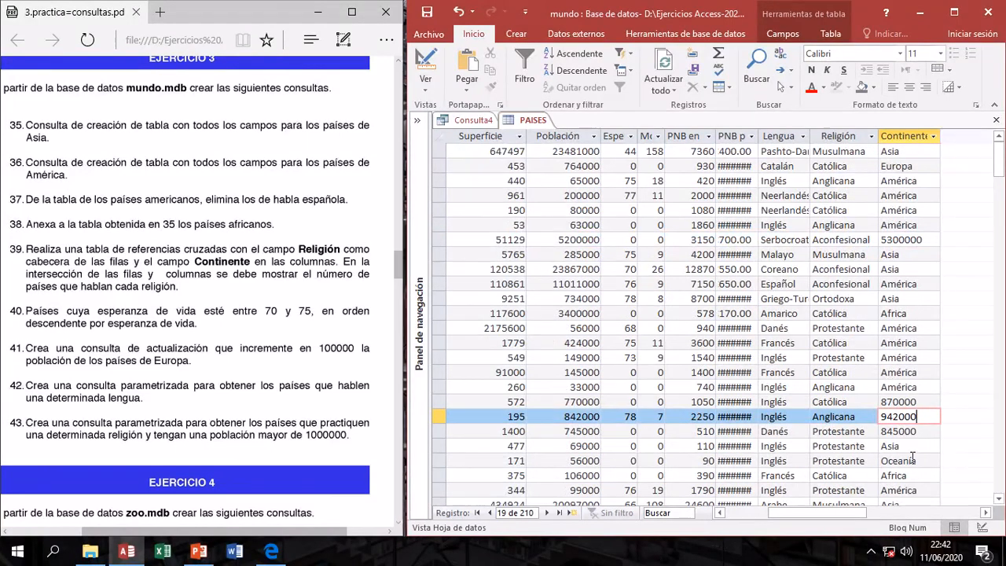
# - Undo the last edit to Andorra's record in the PAISES table and compare the Población and Continente columns across the countries
pyautogui.click(459, 13)
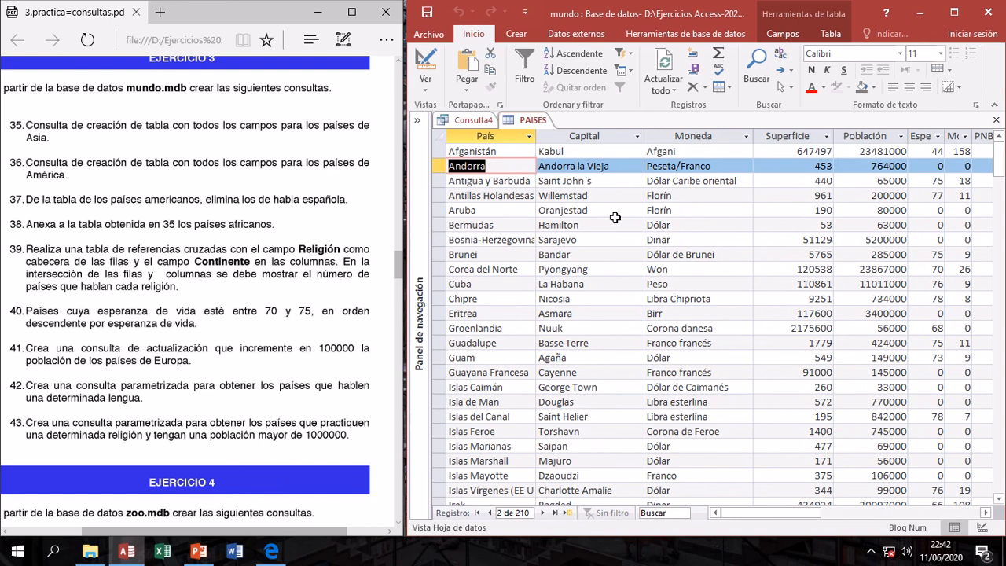
pyautogui.click(728, 166)
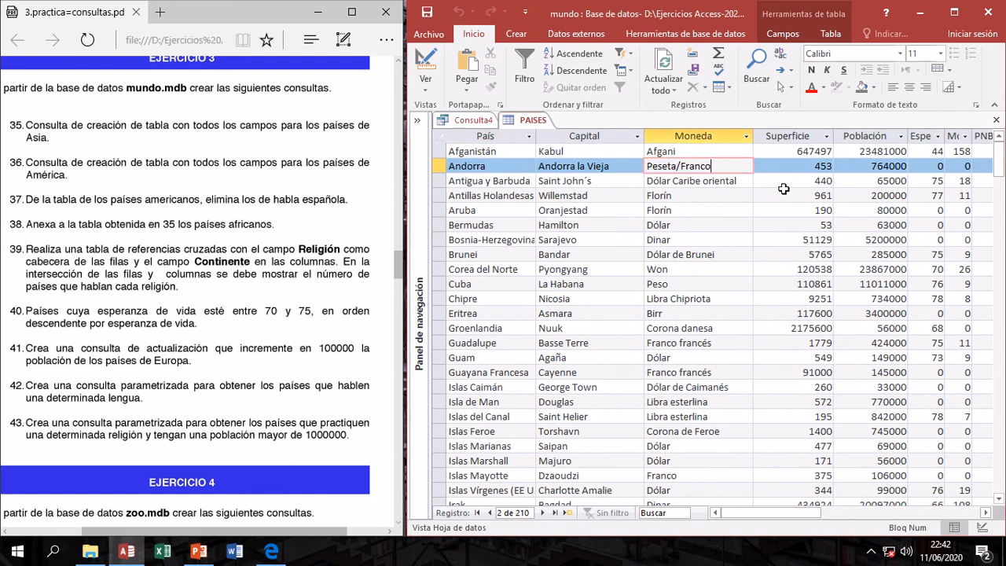
pyautogui.moveTo(785, 513); pyautogui.dragTo(858, 528)
pyautogui.click(844, 240)
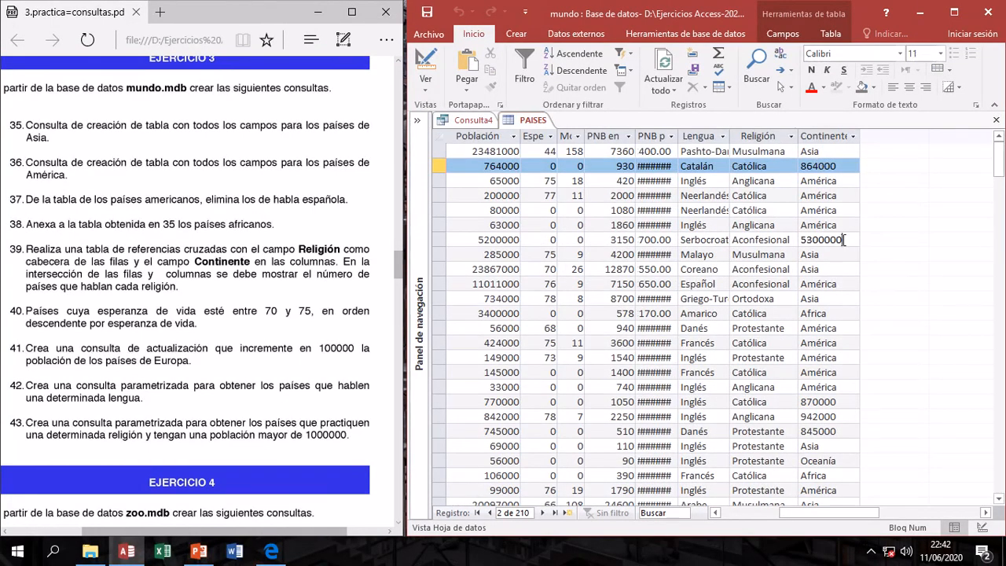
pyautogui.scroll(-8, 843, 240)
pyautogui.scroll(-15, 843, 240)
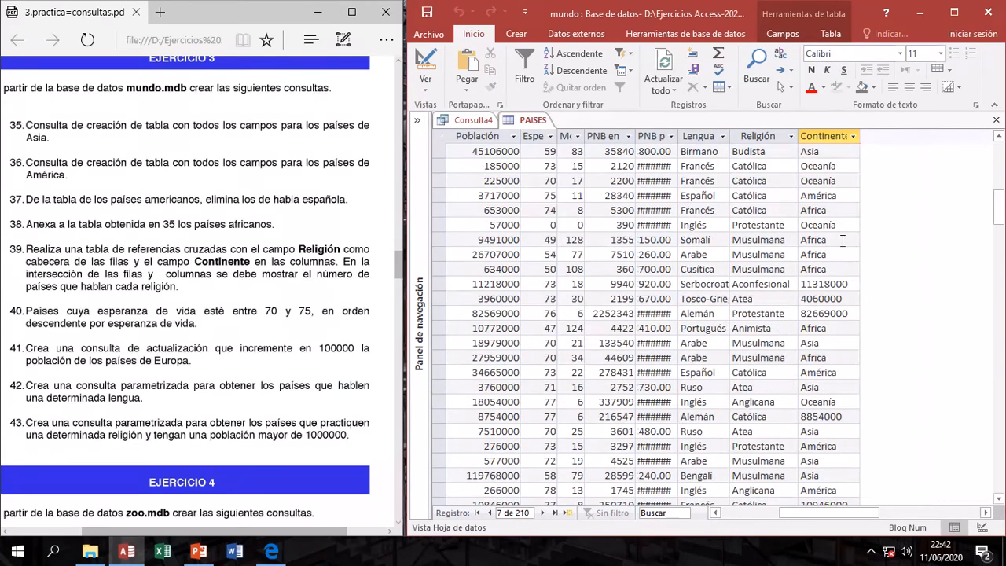
pyautogui.scroll(-8, 840, 252)
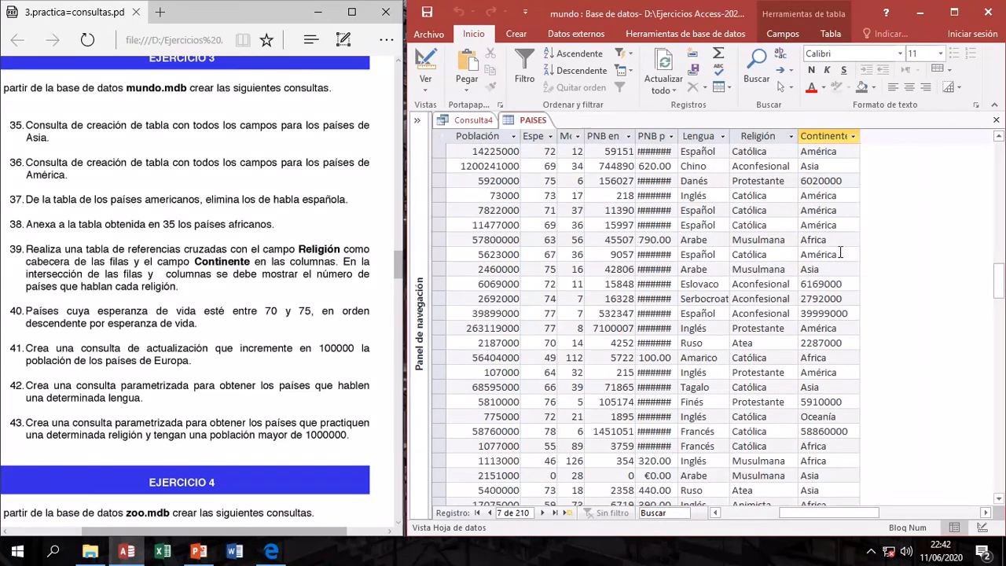
pyautogui.scroll(3, 842, 251)
pyautogui.scroll(20, 842, 251)
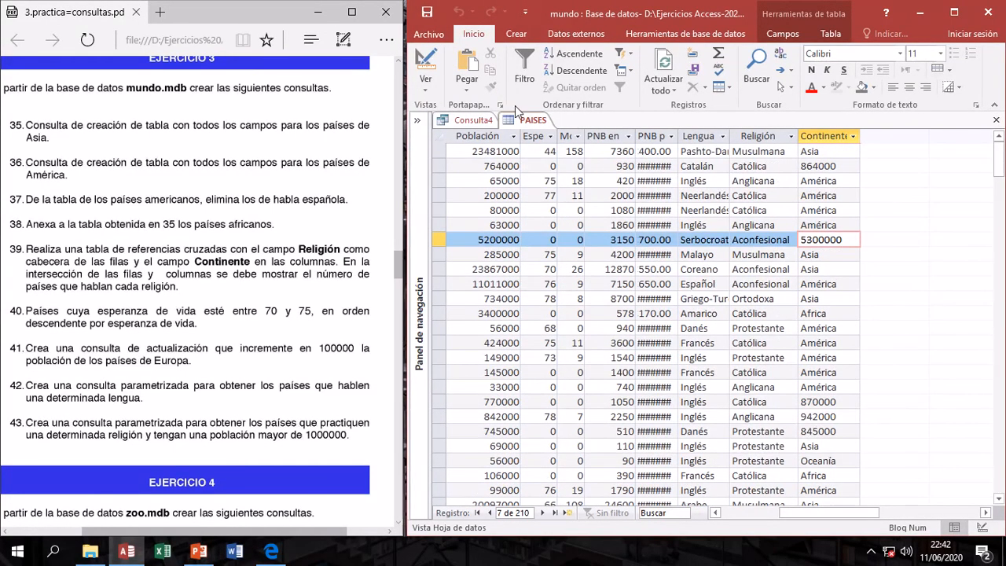
# - Try to put an equals sign at the start of the Población update expression in Consulta4, run the query and decline the update
pyautogui.click(459, 123)
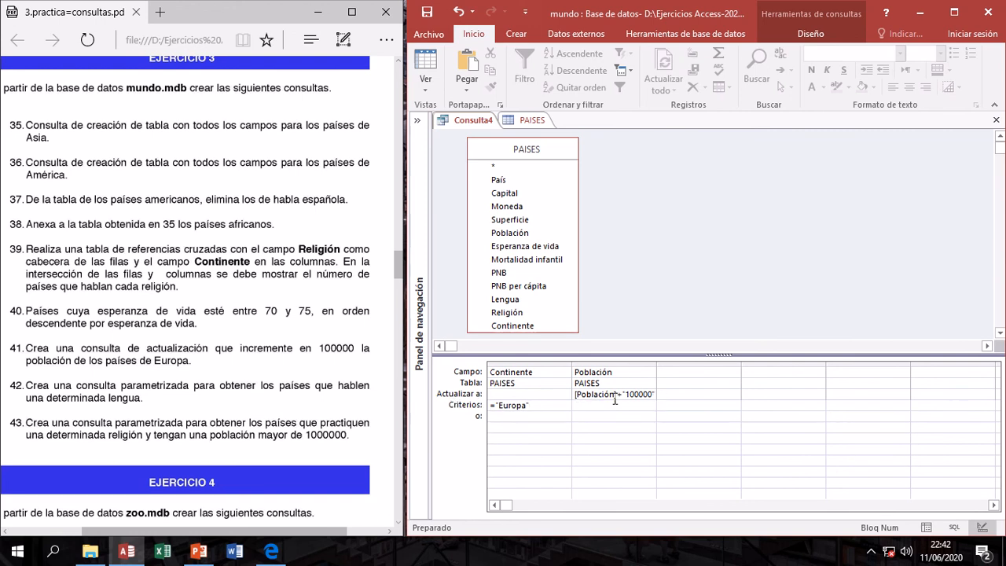
pyautogui.click(575, 394)
pyautogui.write('=')
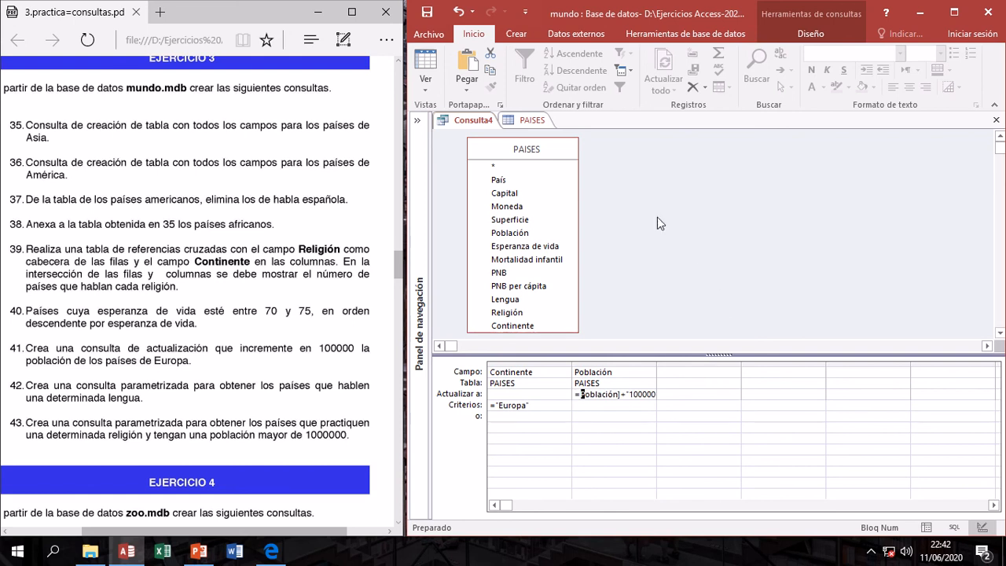
pyautogui.click(774, 31)
pyautogui.click(471, 65)
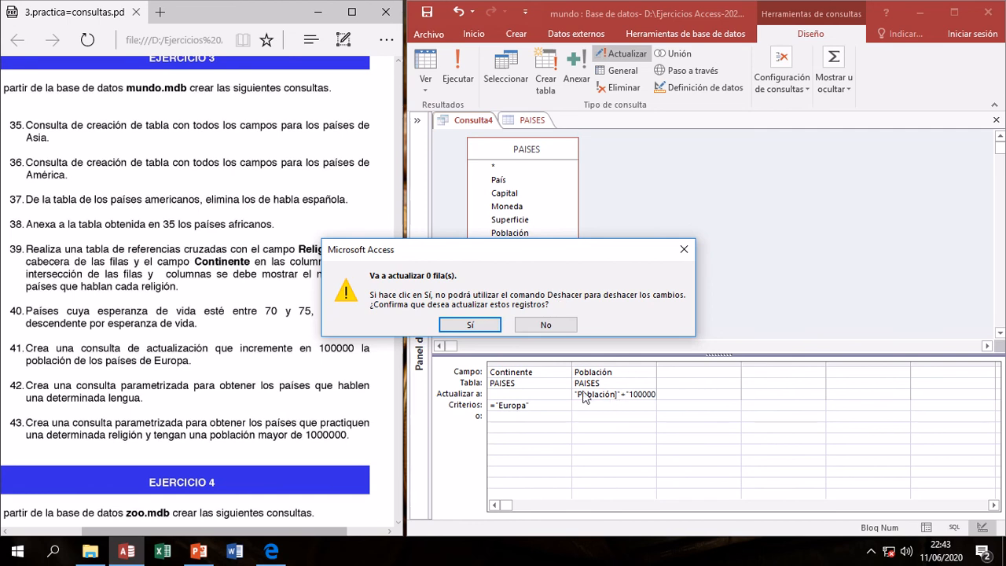
pyautogui.click(546, 325)
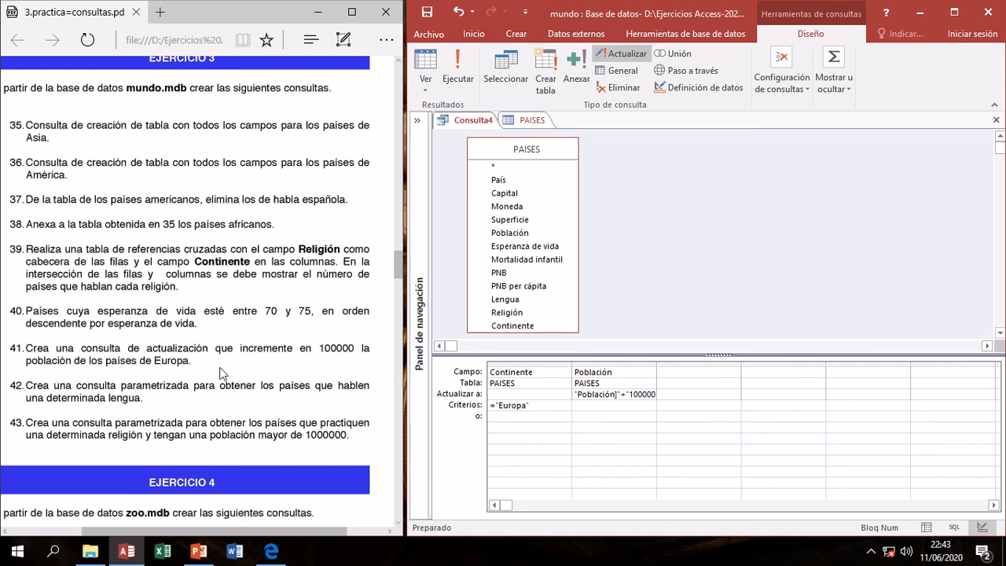
# - Close the update query, saving it as Consulta41, and close the PAISES table
pyautogui.scroll(-1, 221, 372)
pyautogui.scroll(-1, 220, 372)
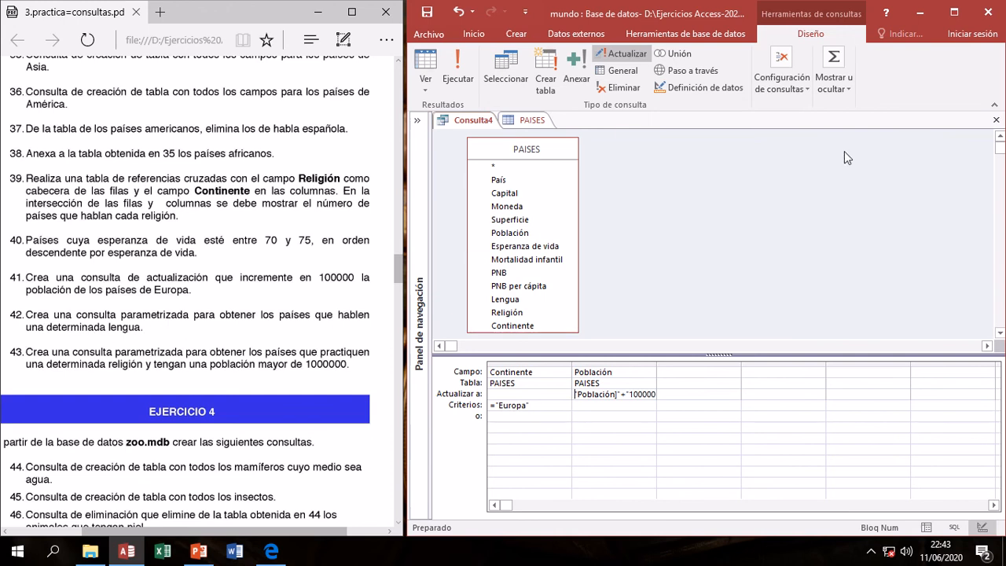
pyautogui.click(996, 119)
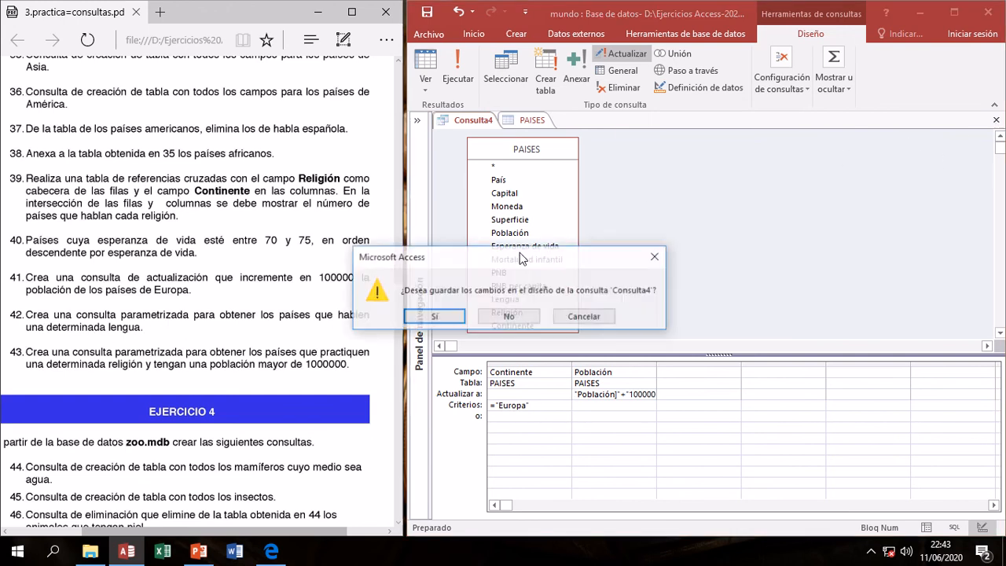
pyautogui.click(459, 323)
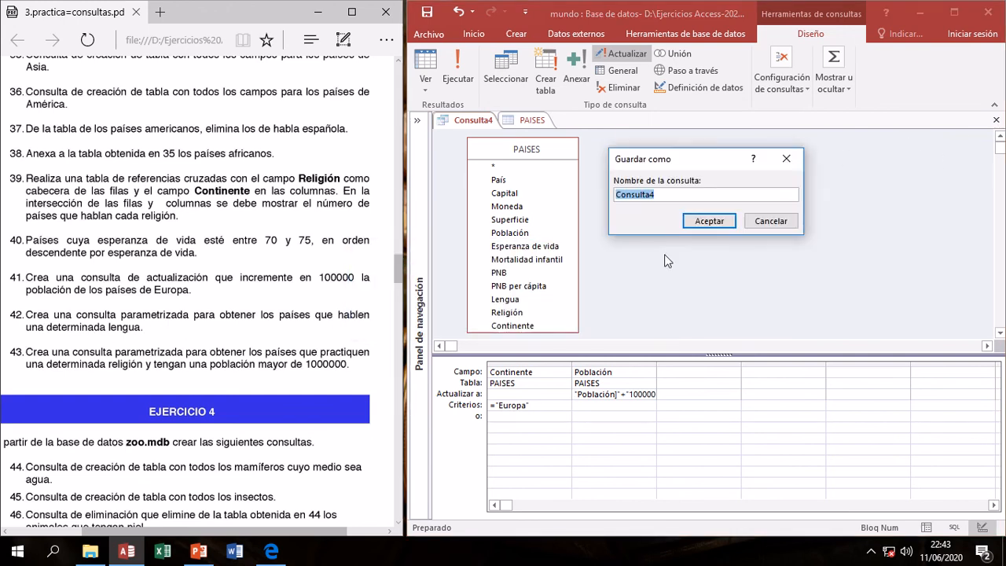
pyautogui.click(682, 194)
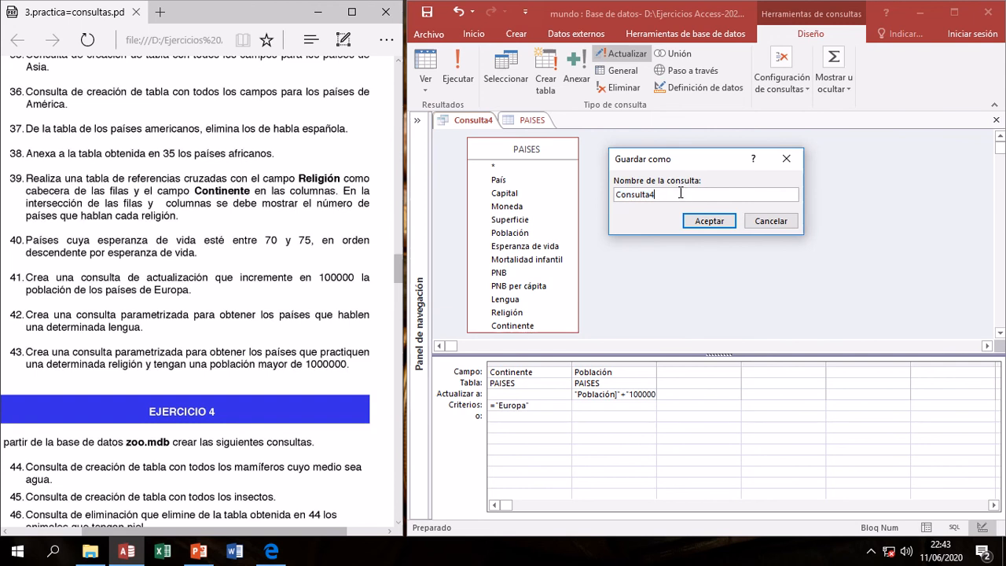
pyautogui.write('1')
pyautogui.click(697, 223)
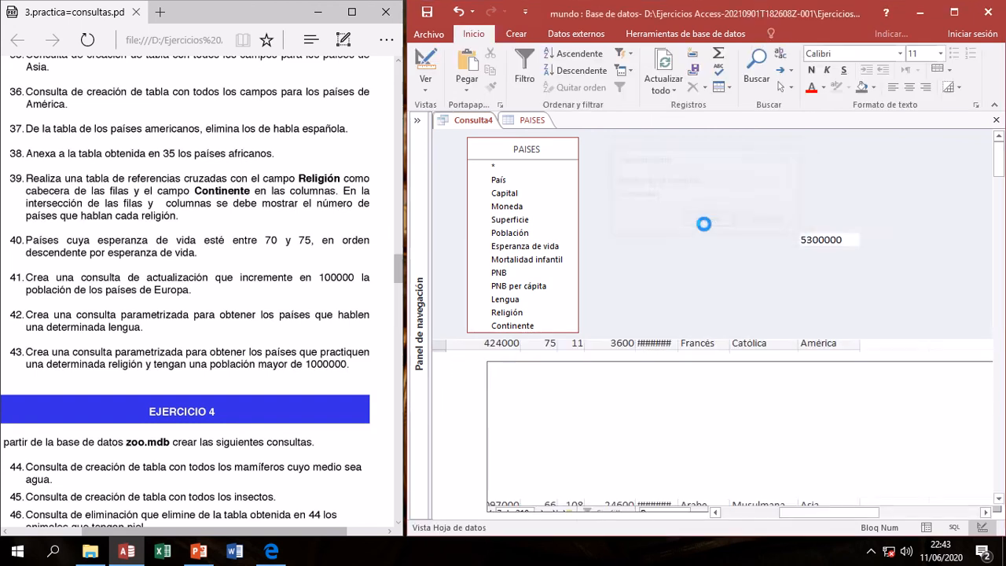
pyautogui.click(997, 120)
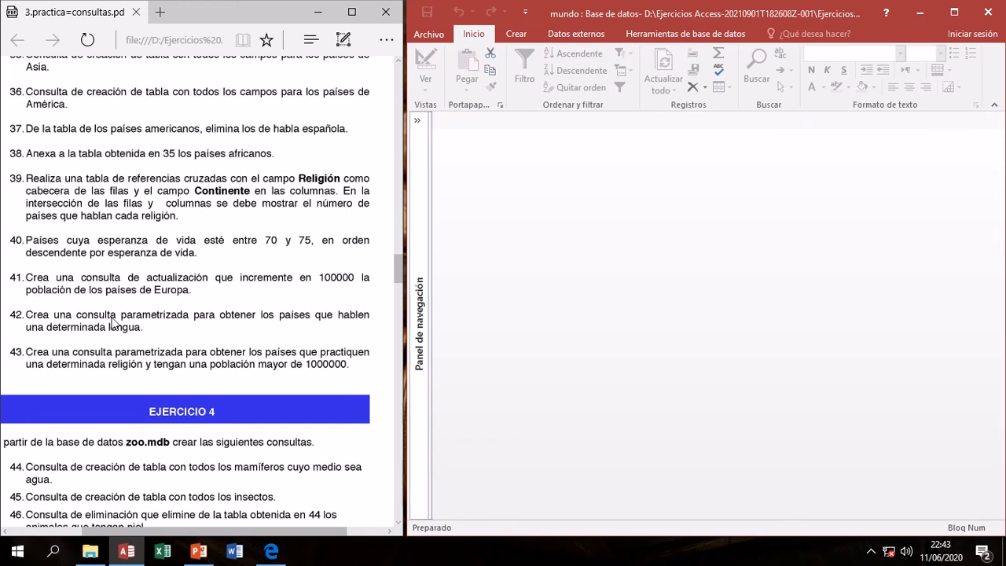
# - Create a new query in design view based on the PAISES table with the fields País and Lengua
pyautogui.click(515, 34)
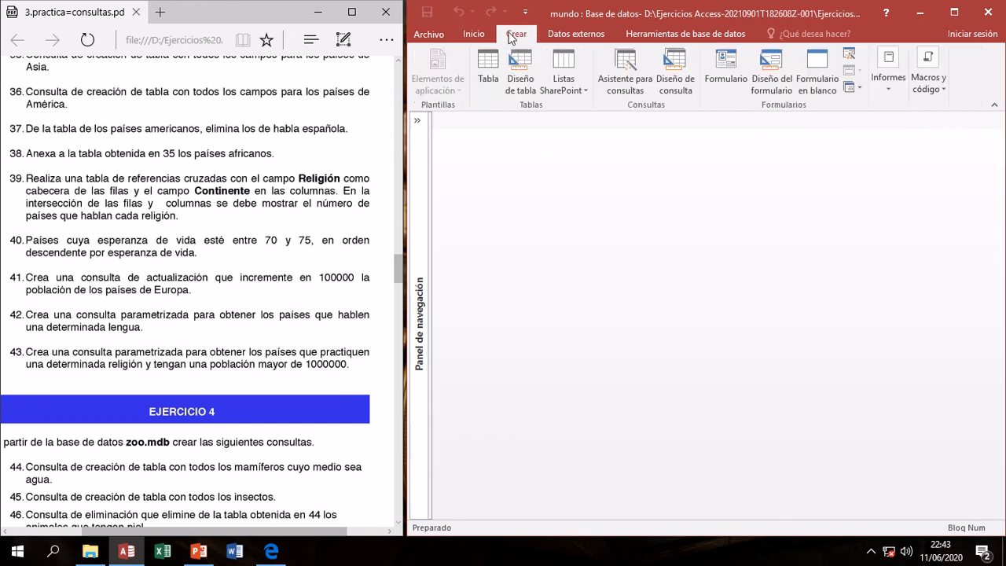
pyautogui.click(675, 75)
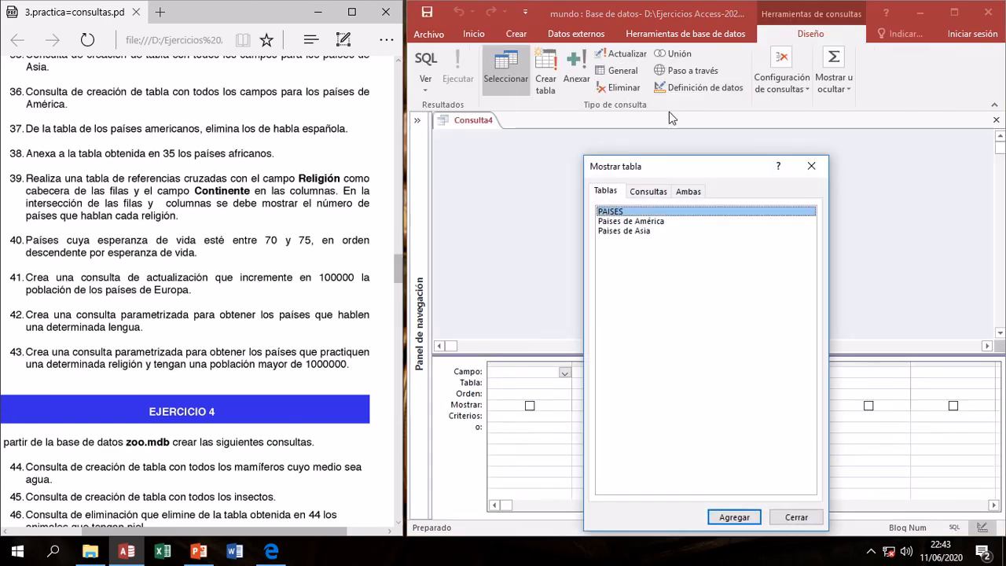
pyautogui.doubleClick(652, 214)
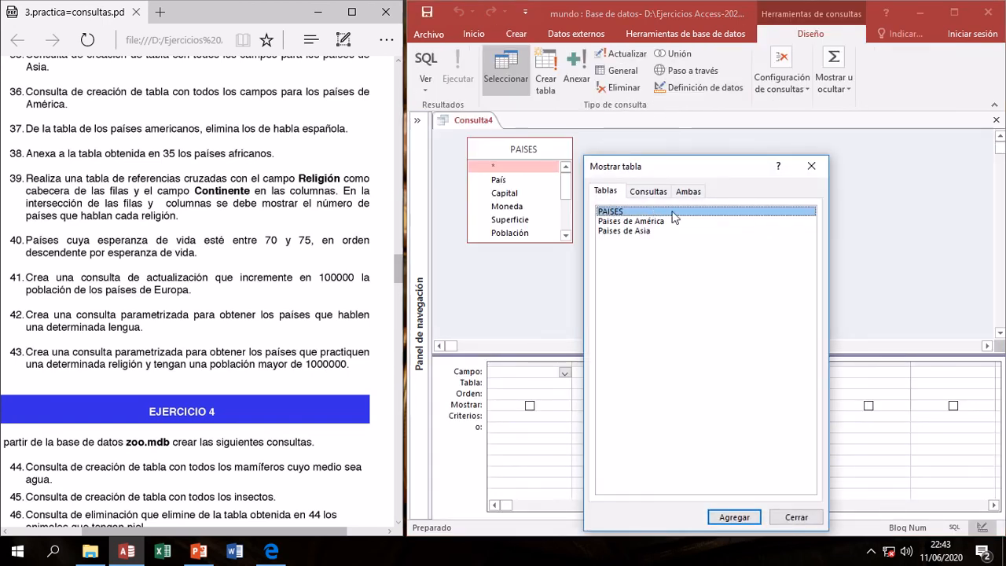
pyautogui.click(811, 166)
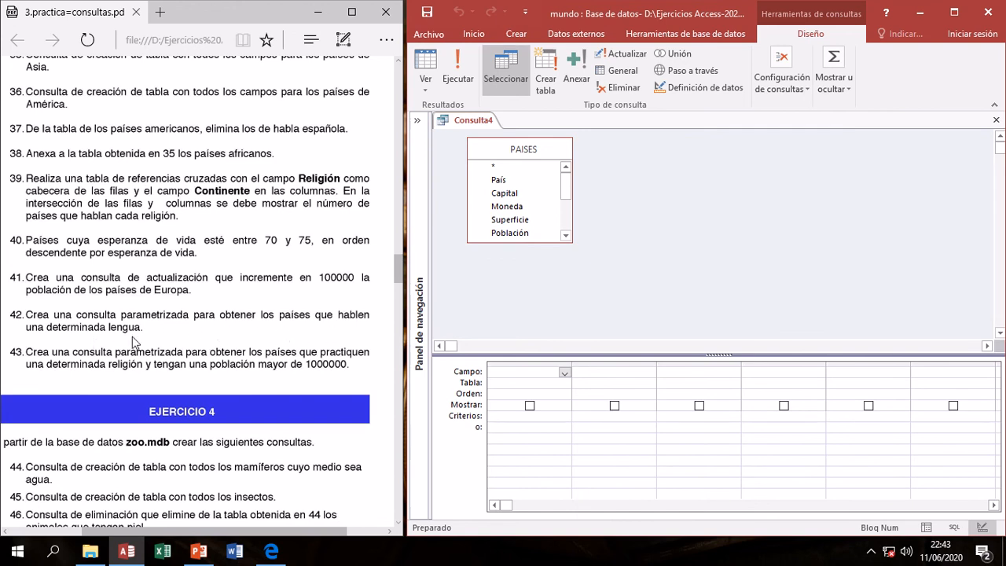
pyautogui.doubleClick(497, 180)
pyautogui.moveTo(568, 187); pyautogui.dragTo(567, 217)
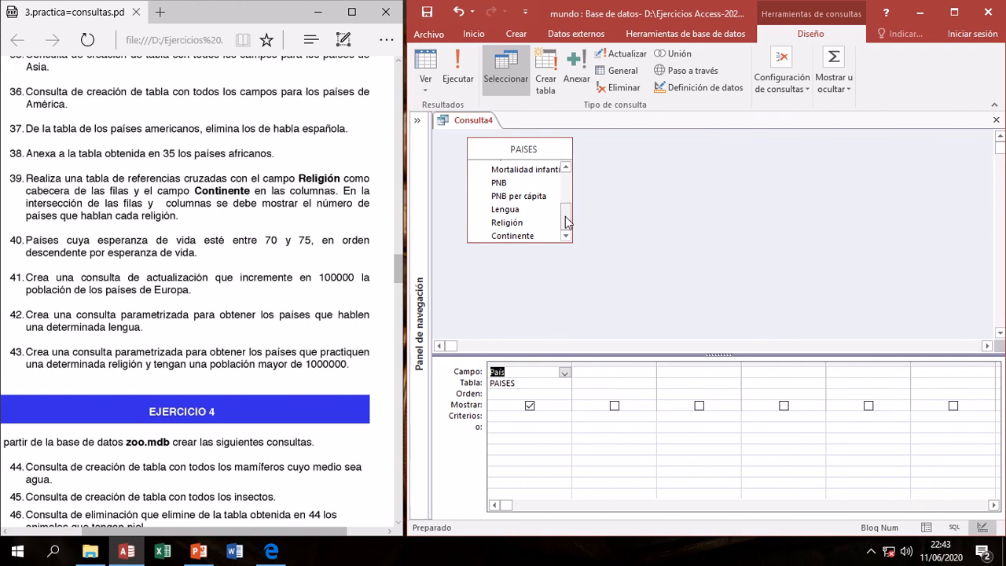
pyautogui.doubleClick(507, 209)
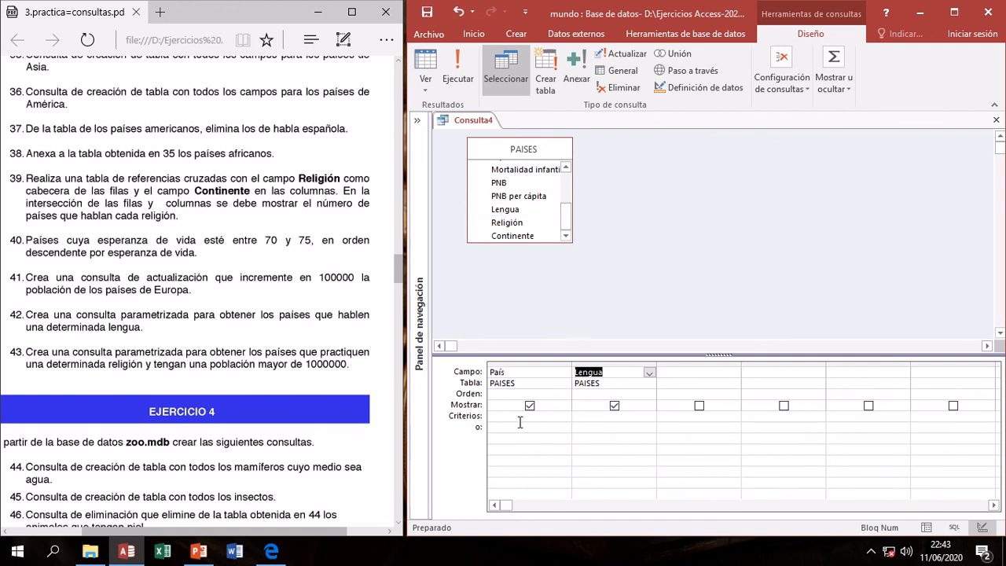
# - Set the Lengua criterion to the parameter prompt [Que Idioma quiere ver]
pyautogui.click(583, 417)
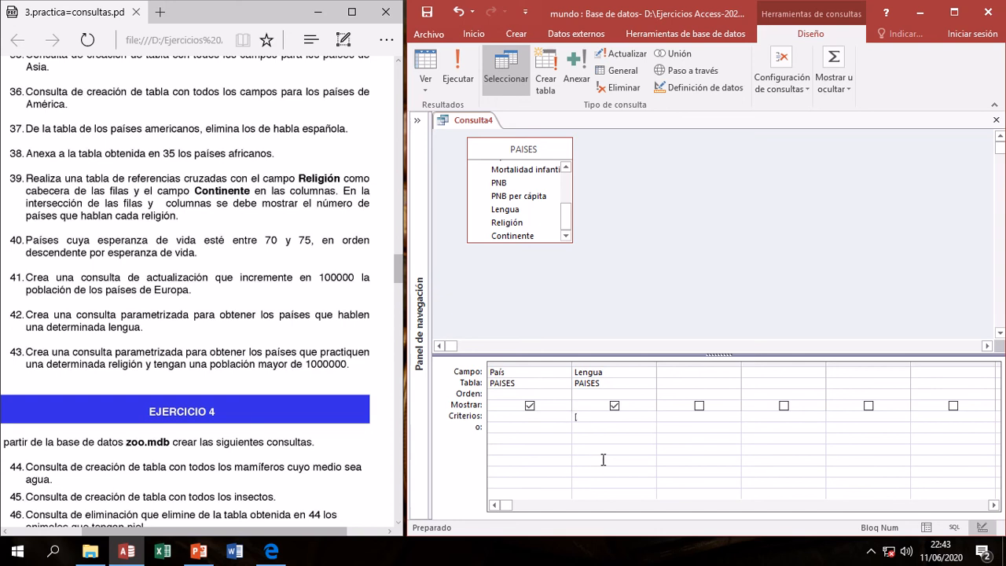
pyautogui.write('[Que')
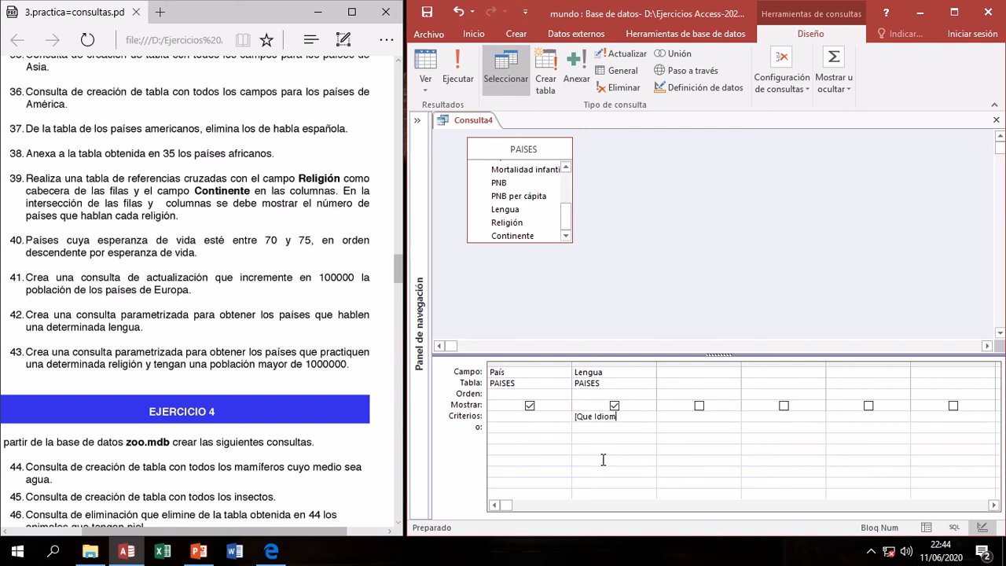
pyautogui.write('Idioma quiere ver]')
# - Run the parameter query with Español as the language
pyautogui.click(463, 88)
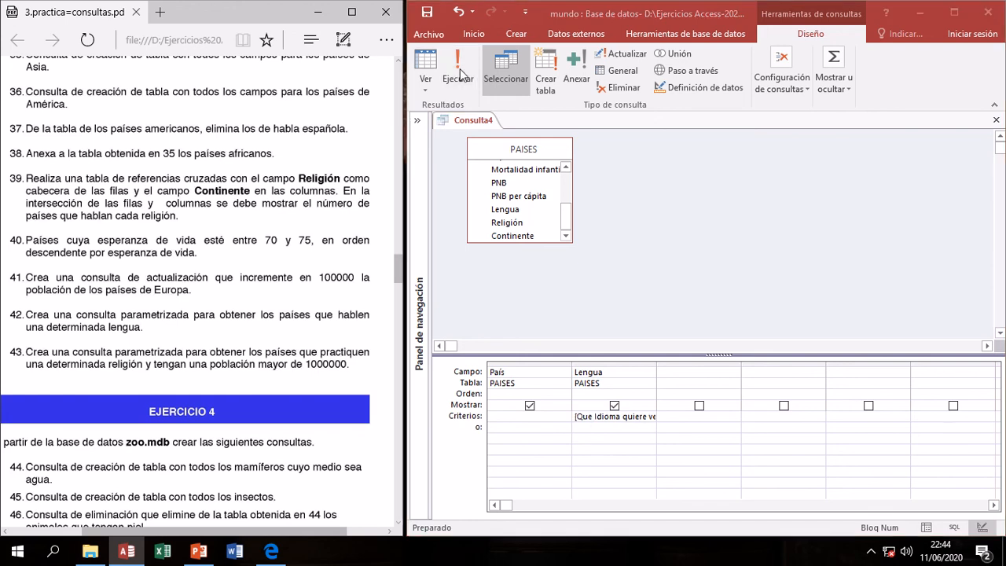
pyautogui.moveTo(638, 164); pyautogui.dragTo(683, 174)
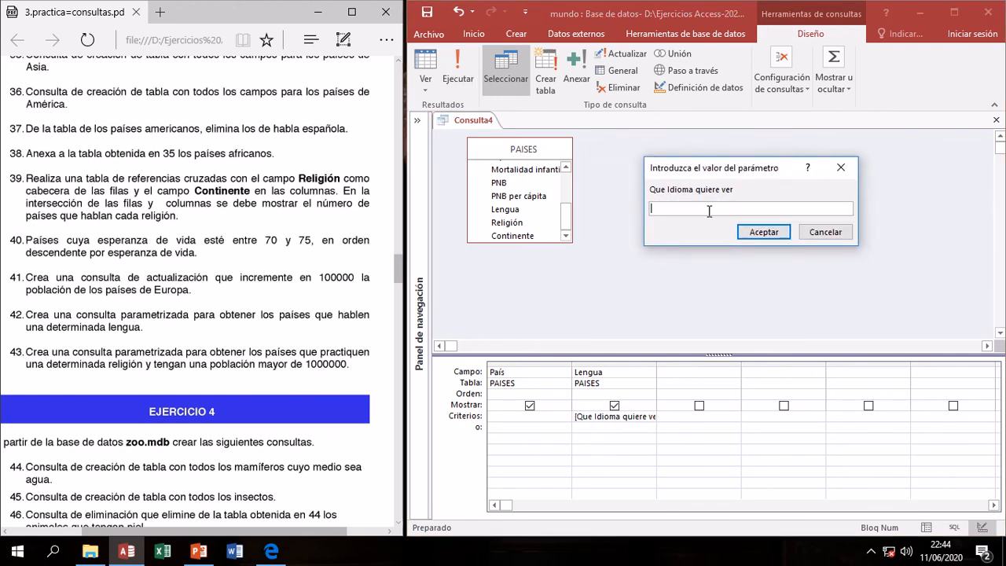
pyautogui.write('Español')
pyautogui.click(762, 232)
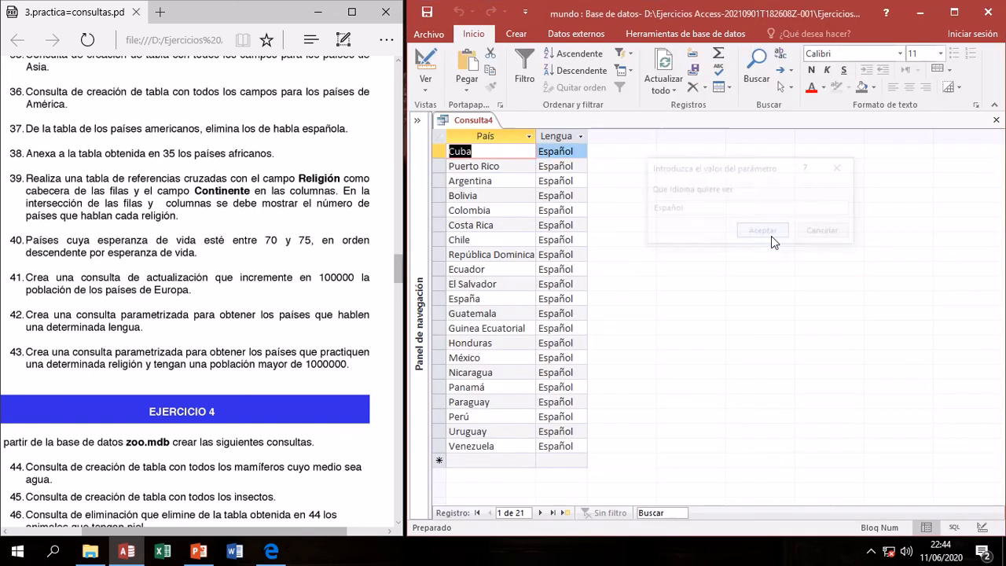
# - Return to the query's design view, run it again with Inglés as the language and review the listed countries
pyautogui.rightClick(479, 121)
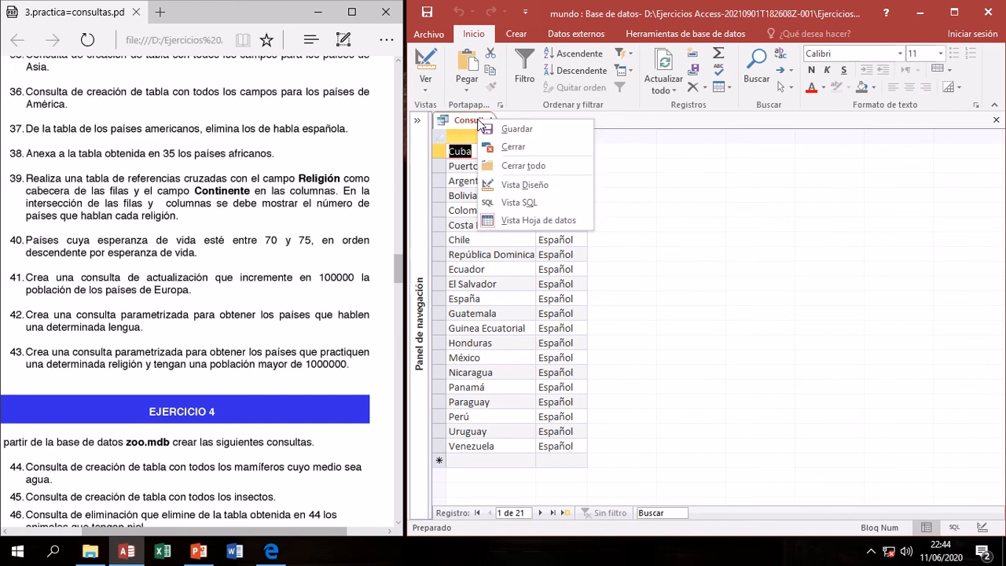
pyautogui.click(525, 184)
pyautogui.click(458, 67)
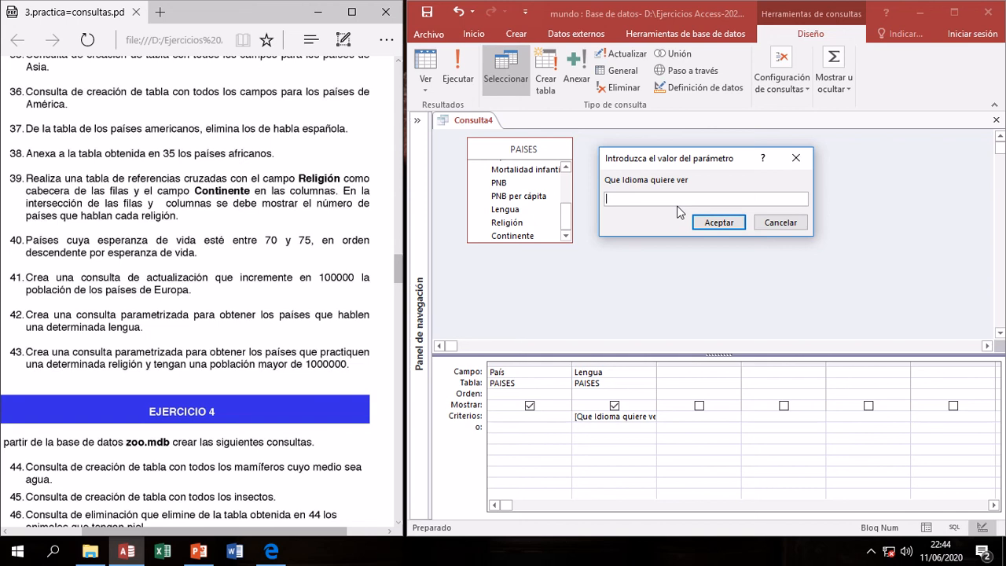
pyautogui.write('Inglés')
pyautogui.click(721, 223)
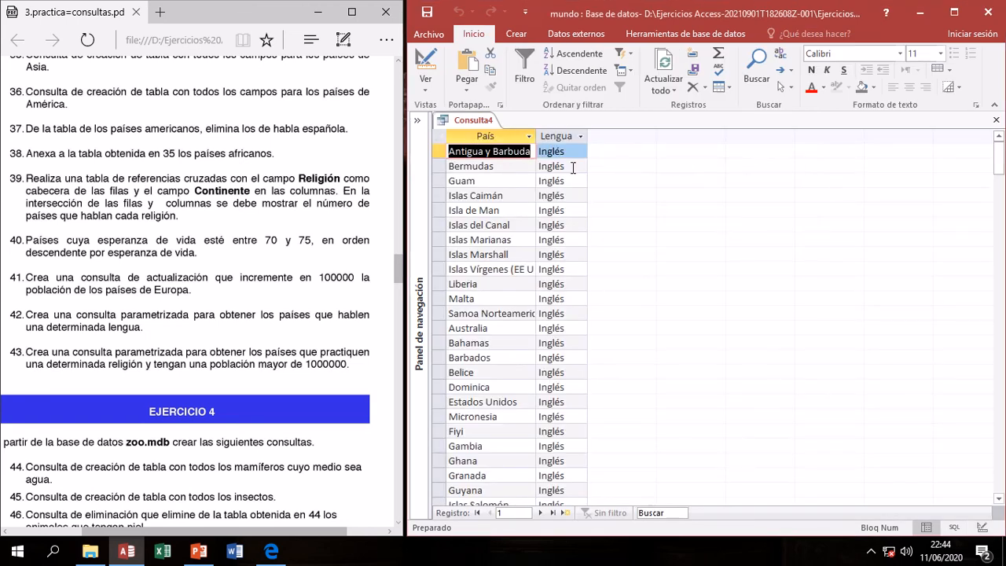
pyautogui.scroll(-10, 550, 188)
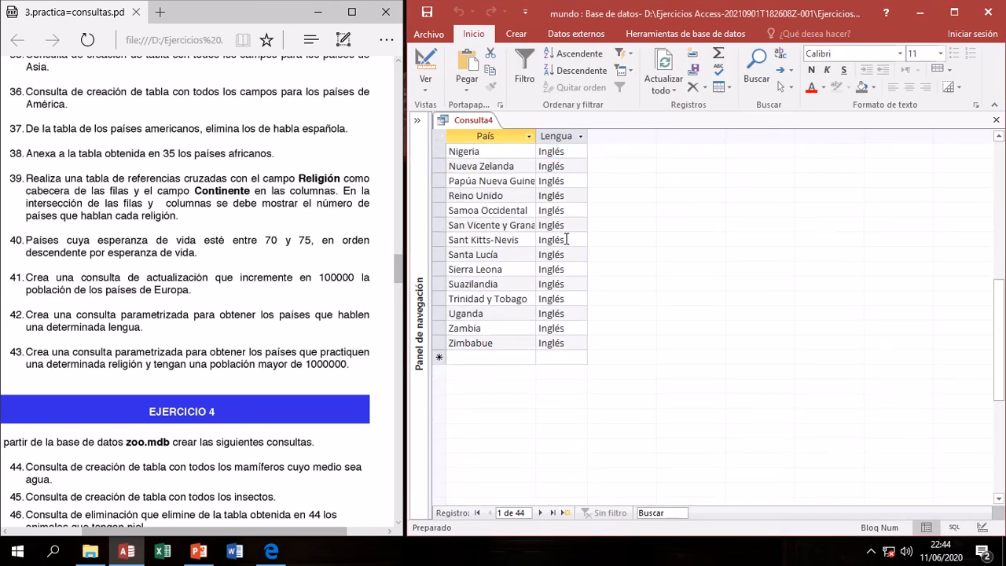
pyautogui.scroll(2, 562, 254)
pyautogui.scroll(8, 564, 243)
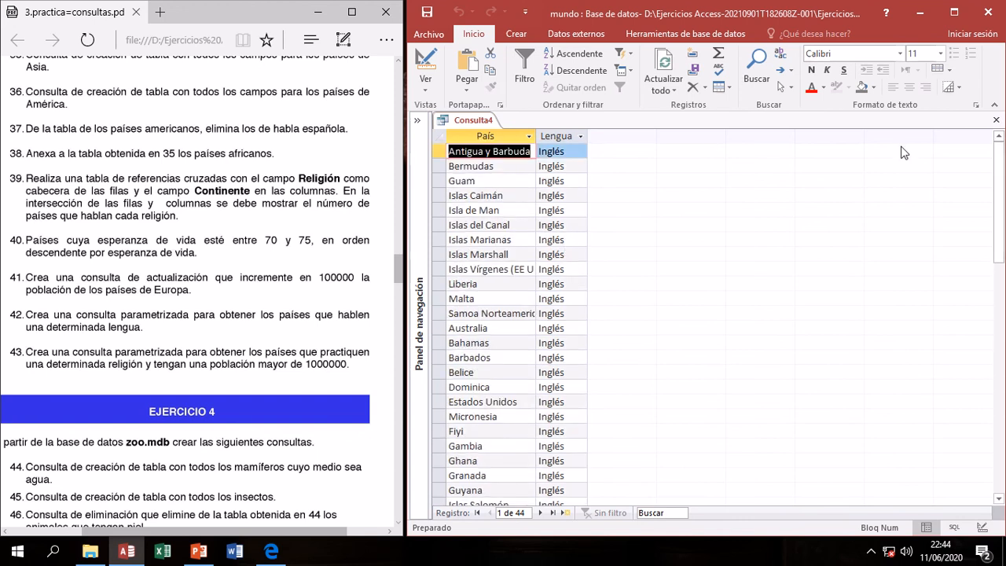
# - Close the parameter query, saving it as Consulta42
pyautogui.click(997, 120)
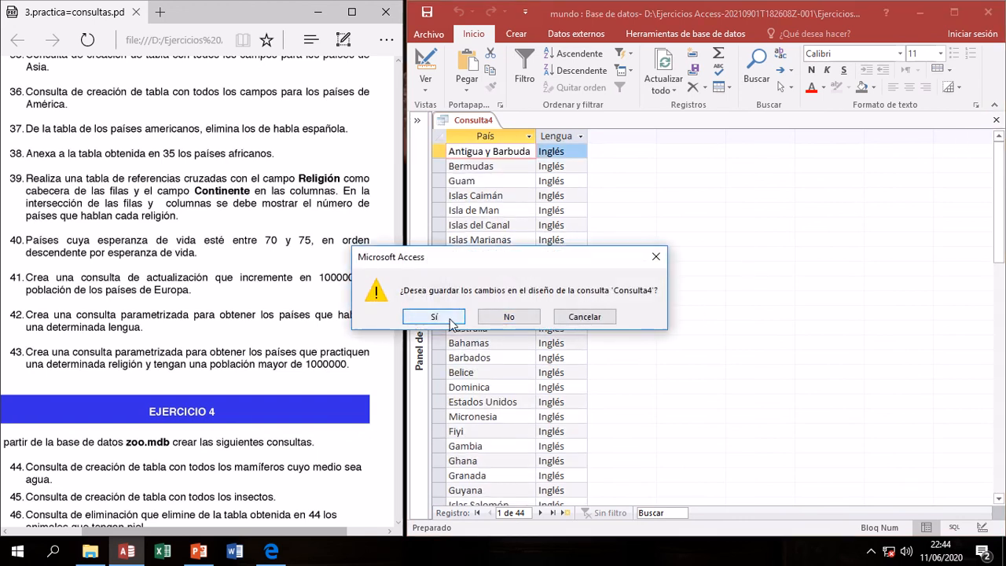
pyautogui.click(428, 317)
pyautogui.click(678, 194)
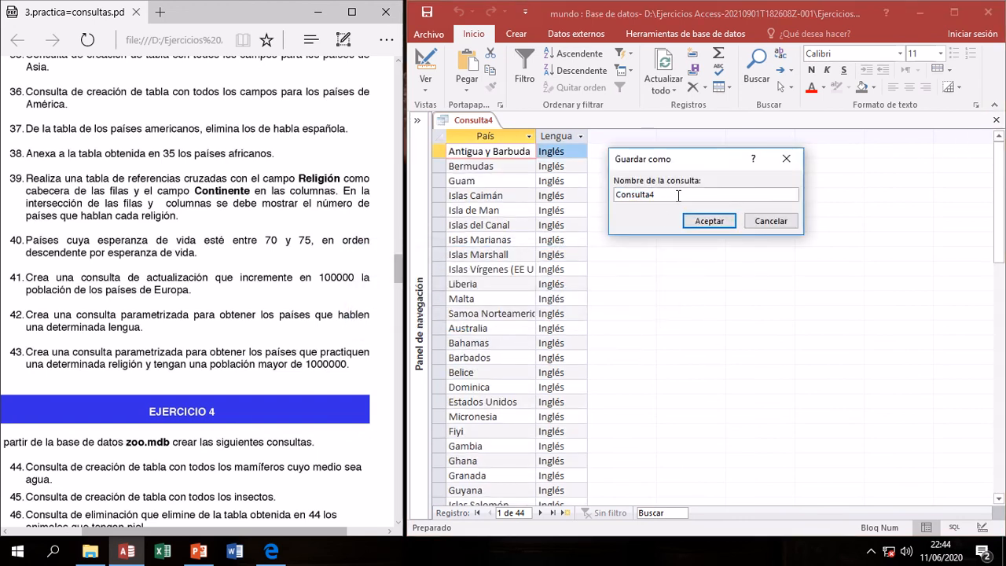
pyautogui.write('2')
pyautogui.click(709, 221)
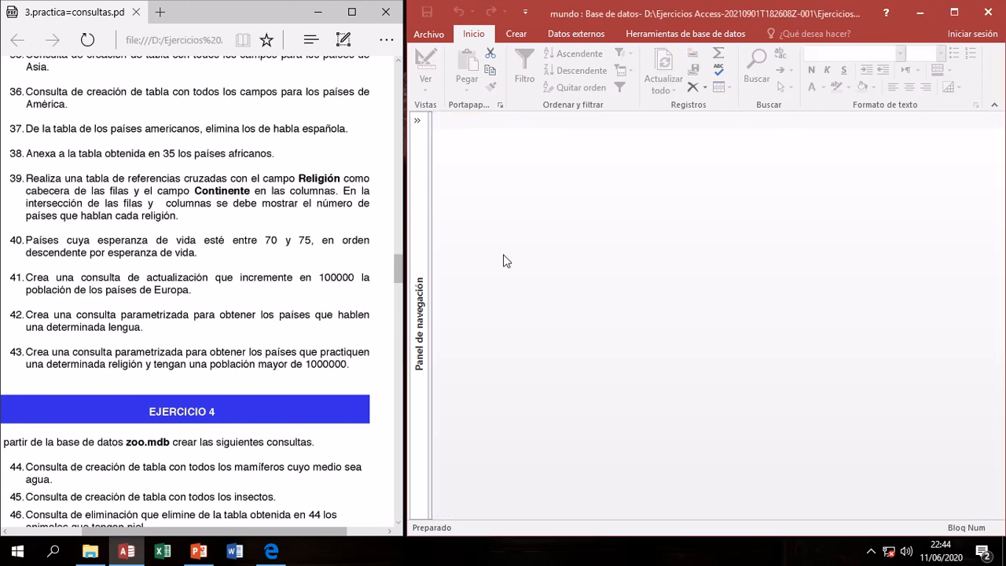
# - Look through the exercise PDF, from the first selection queries to the last exercises up to number 107
pyautogui.scroll(10, 150, 263)
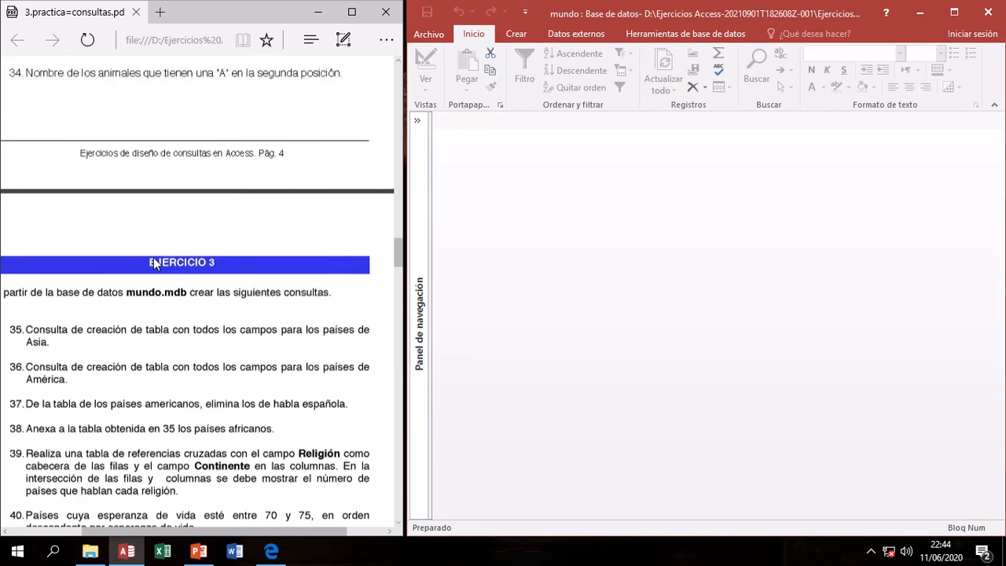
pyautogui.scroll(-10, 154, 257)
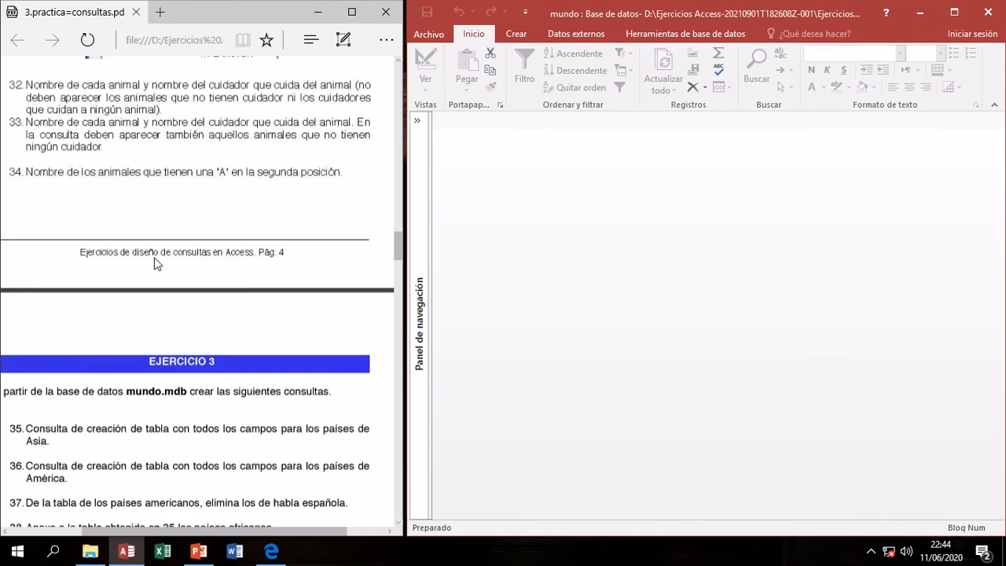
pyautogui.scroll(-3, 155, 262)
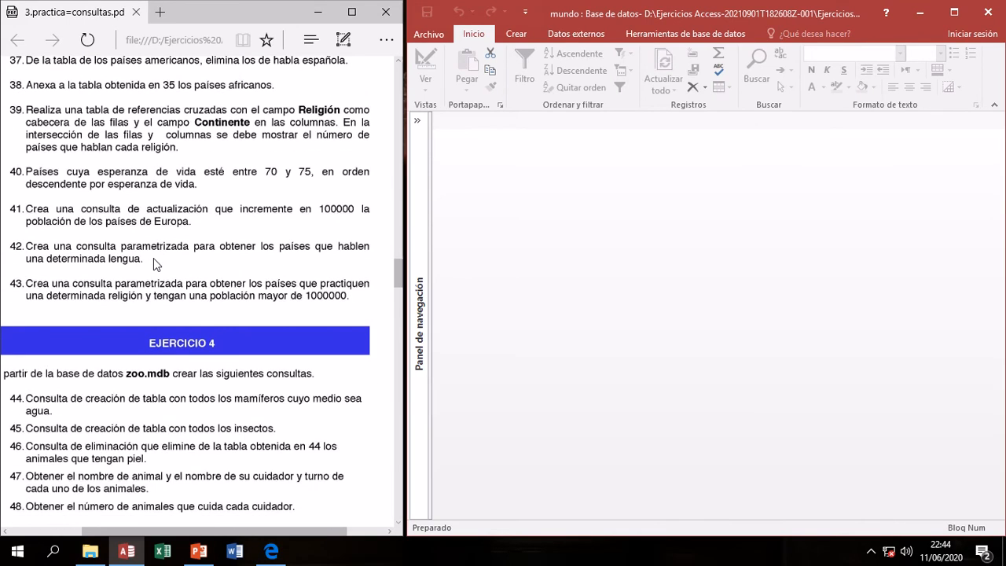
pyautogui.scroll(8, 155, 262)
pyautogui.scroll(15, 155, 261)
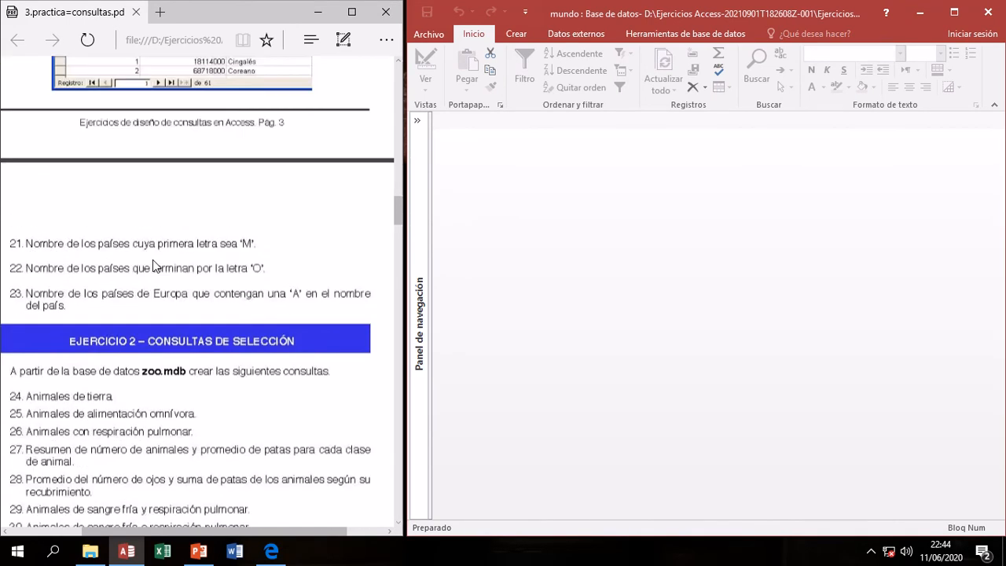
pyautogui.scroll(8, 155, 263)
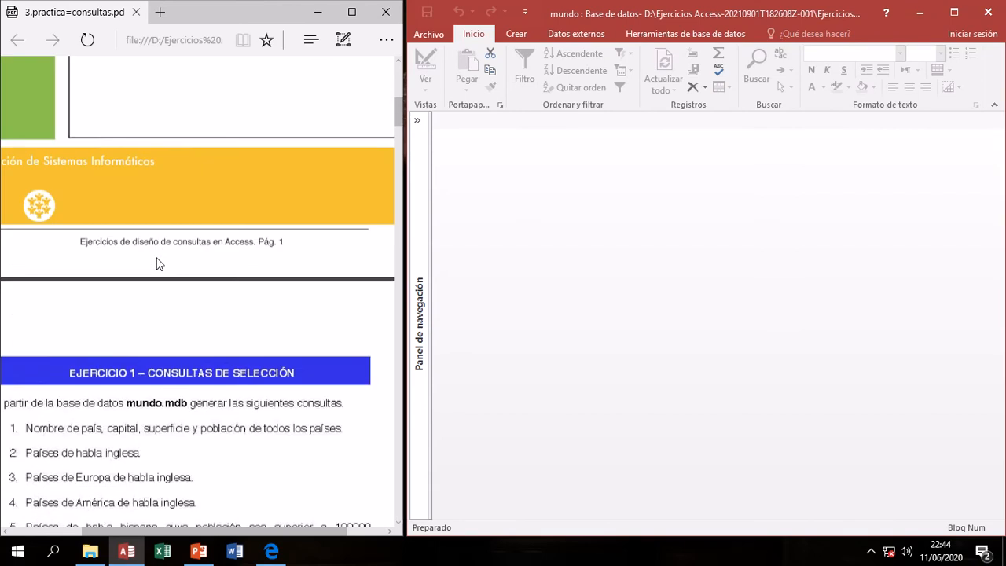
pyautogui.scroll(-2, 155, 262)
pyautogui.scroll(-15, 156, 262)
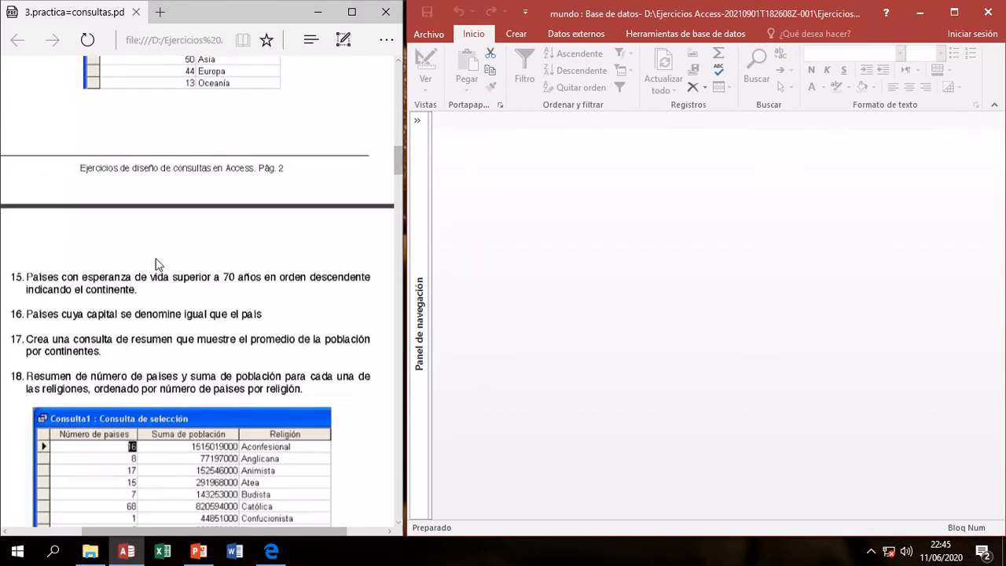
pyautogui.scroll(-15, 155, 262)
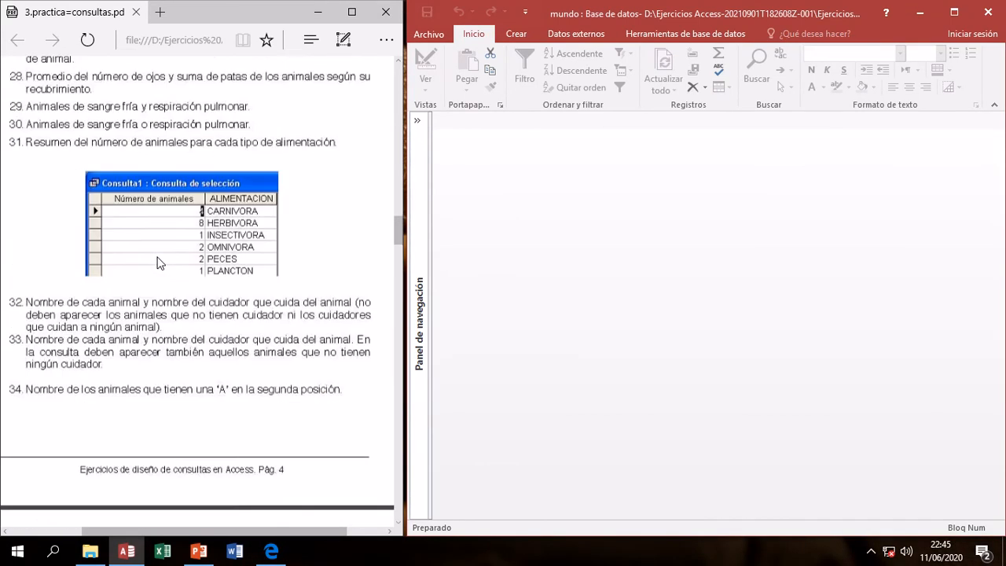
pyautogui.scroll(-15, 157, 263)
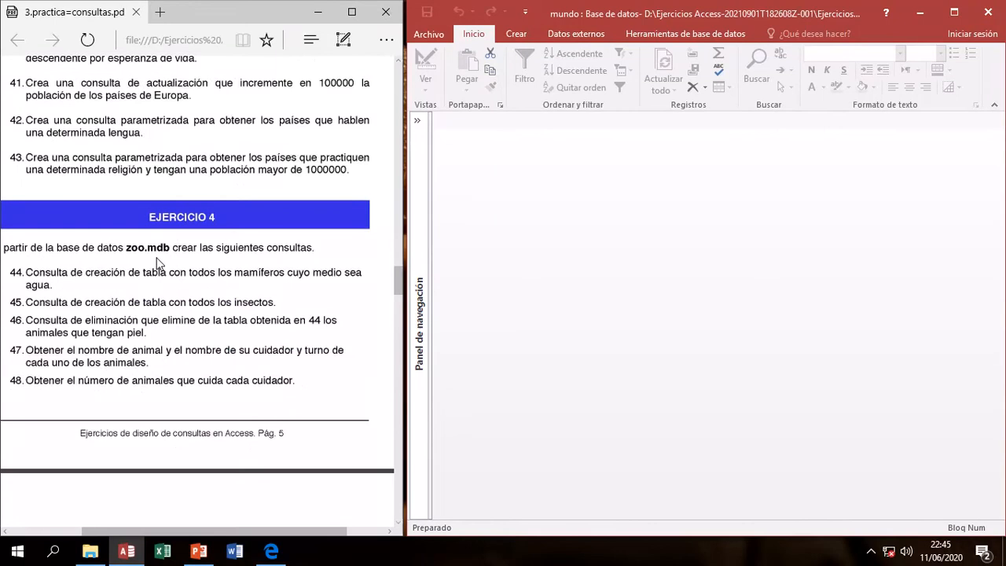
pyautogui.scroll(-5, 157, 260)
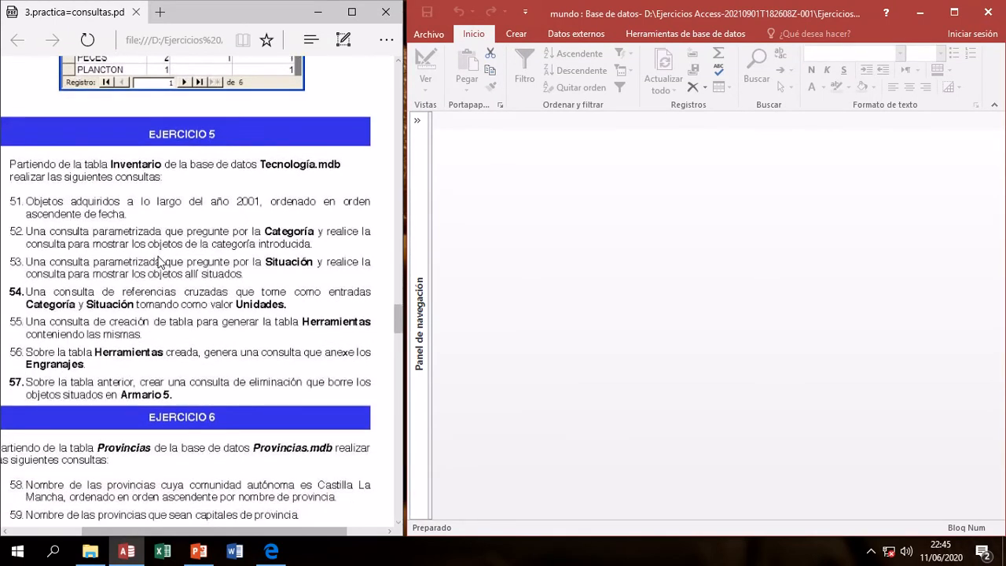
pyautogui.scroll(-7, 161, 260)
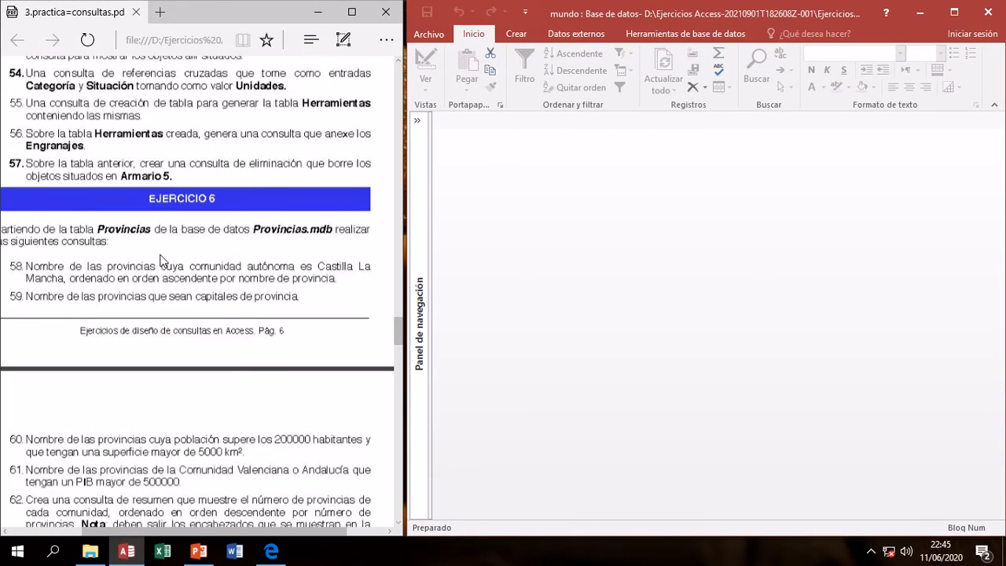
pyautogui.scroll(-20, 161, 259)
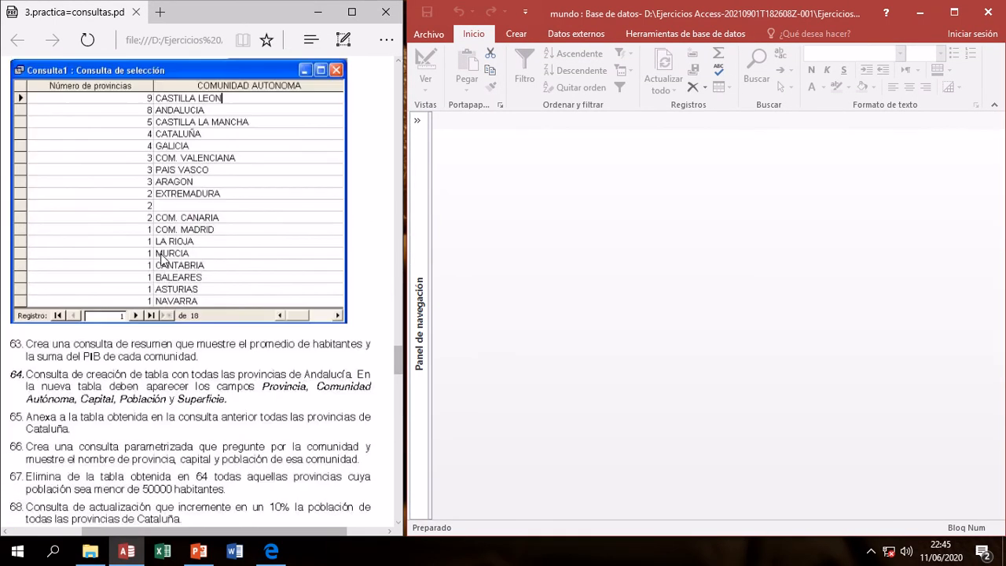
pyautogui.scroll(3, 161, 260)
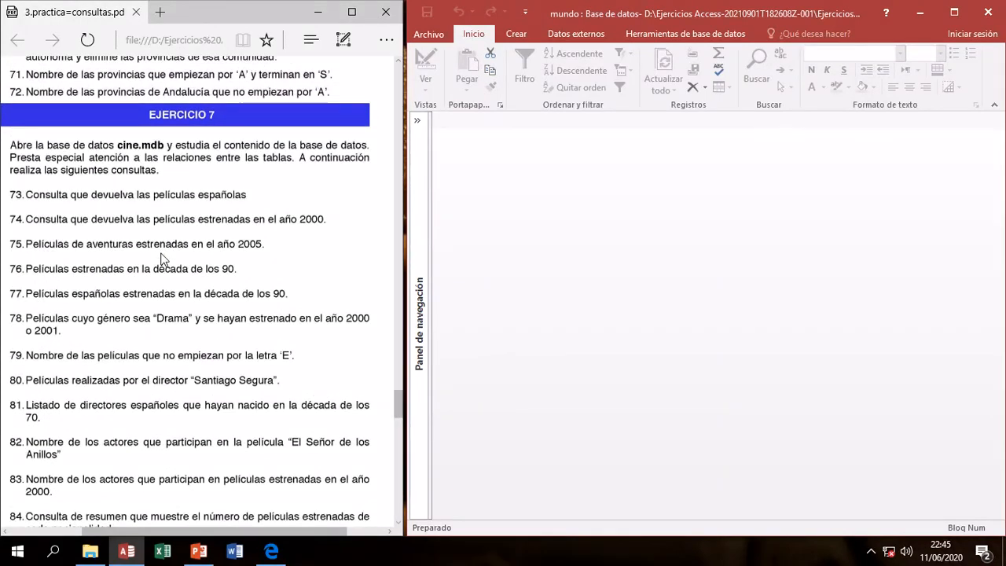
pyautogui.scroll(-20, 161, 260)
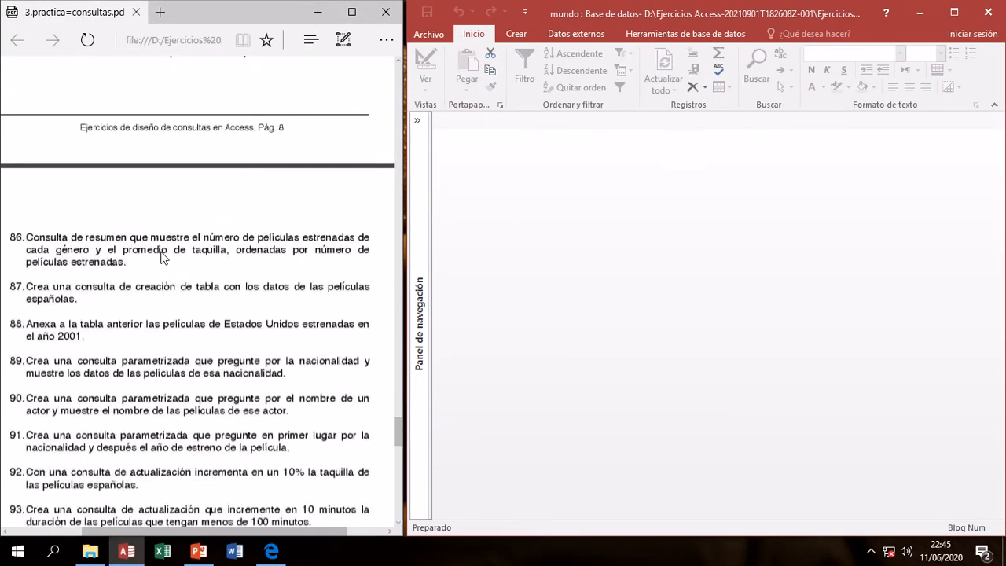
pyautogui.scroll(-10, 161, 259)
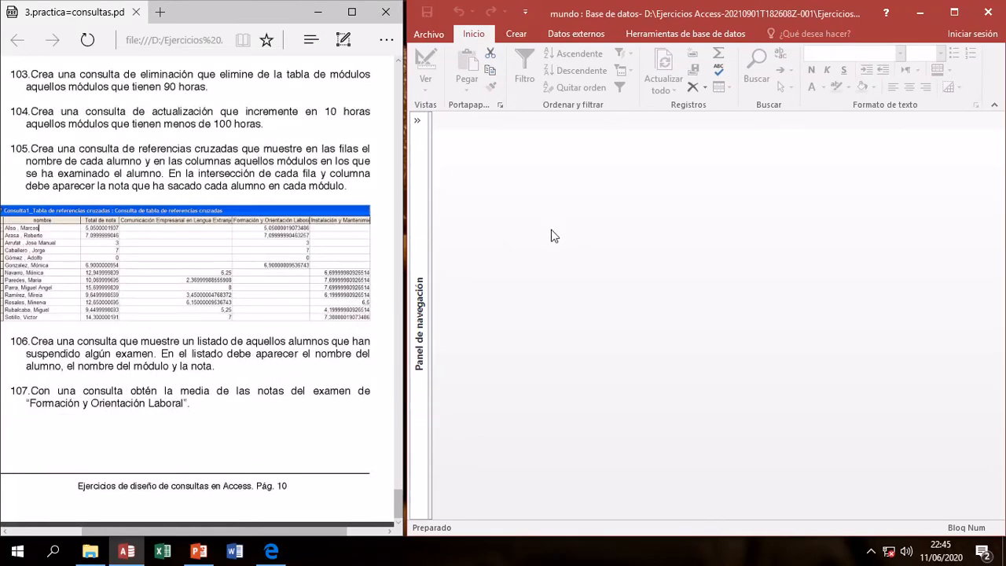
pyautogui.moveTo(399, 501)
pyautogui.mouseDown()
pyautogui.moveTo(396, 440)
pyautogui.moveTo(388, 507)
pyautogui.mouseUp()
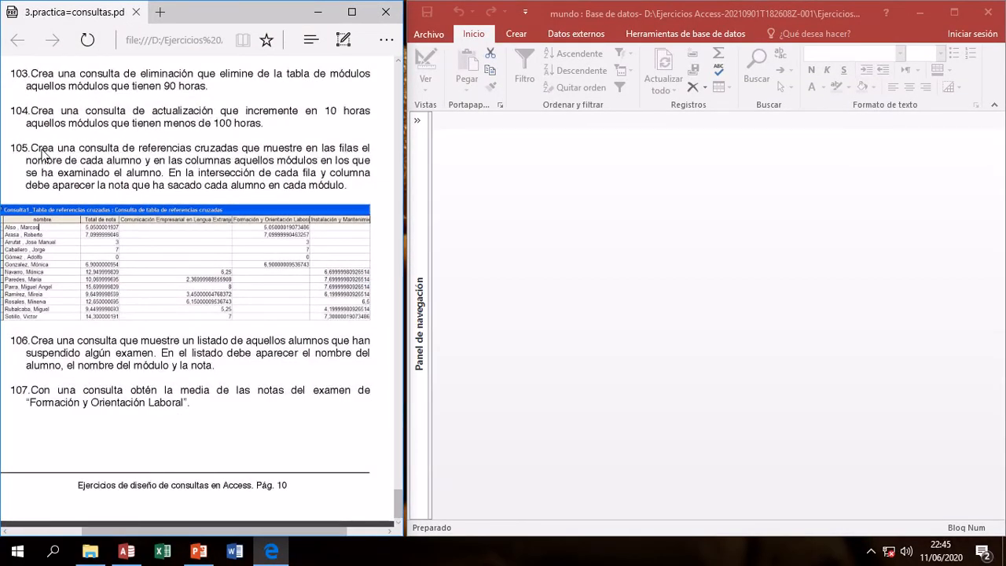
# - Expand the list of all database objects, then close the mundo database and the exercise PDF
pyautogui.click(418, 119)
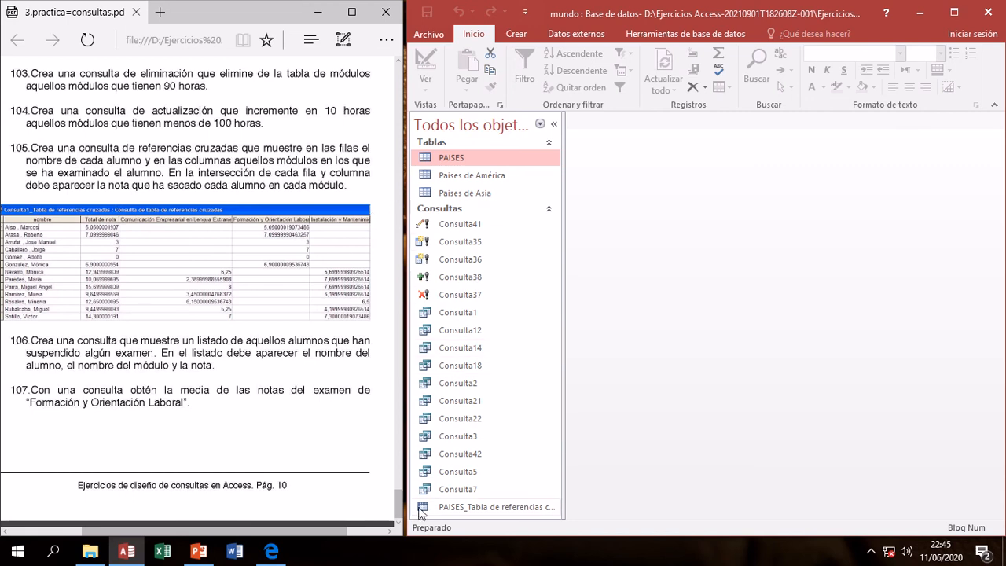
pyautogui.moveTo(399, 507); pyautogui.dragTo(381, 64)
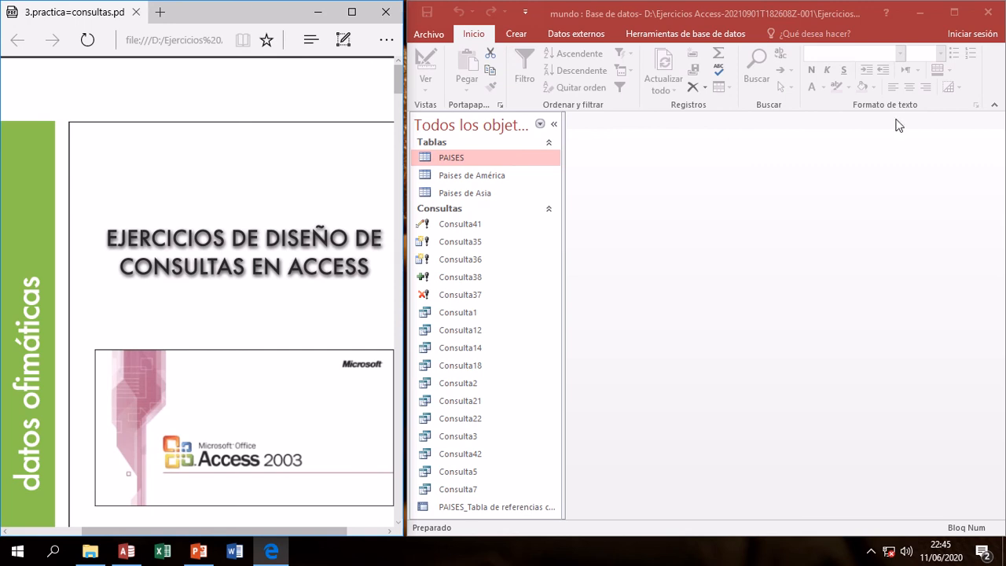
pyautogui.click(996, 14)
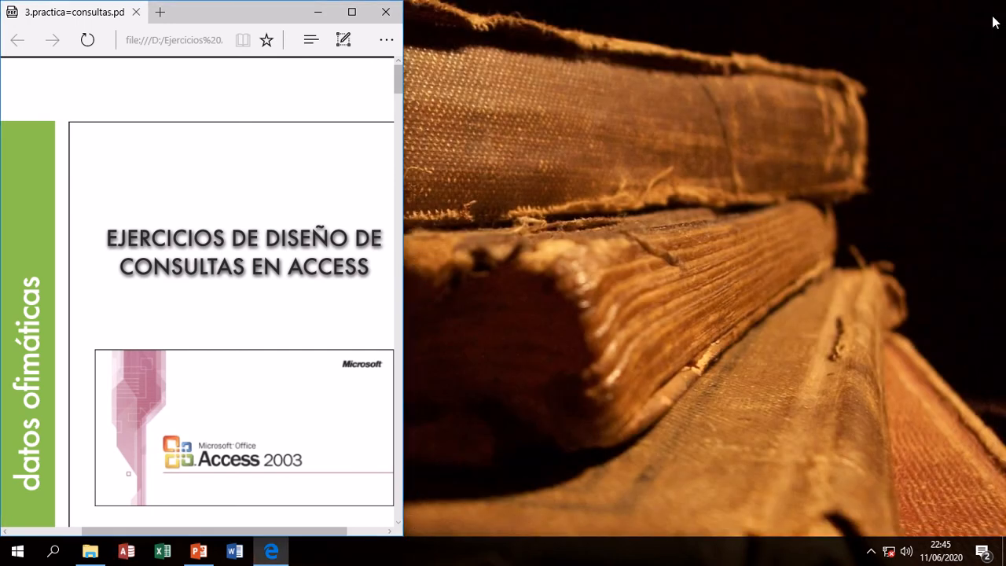
pyautogui.click(386, 13)
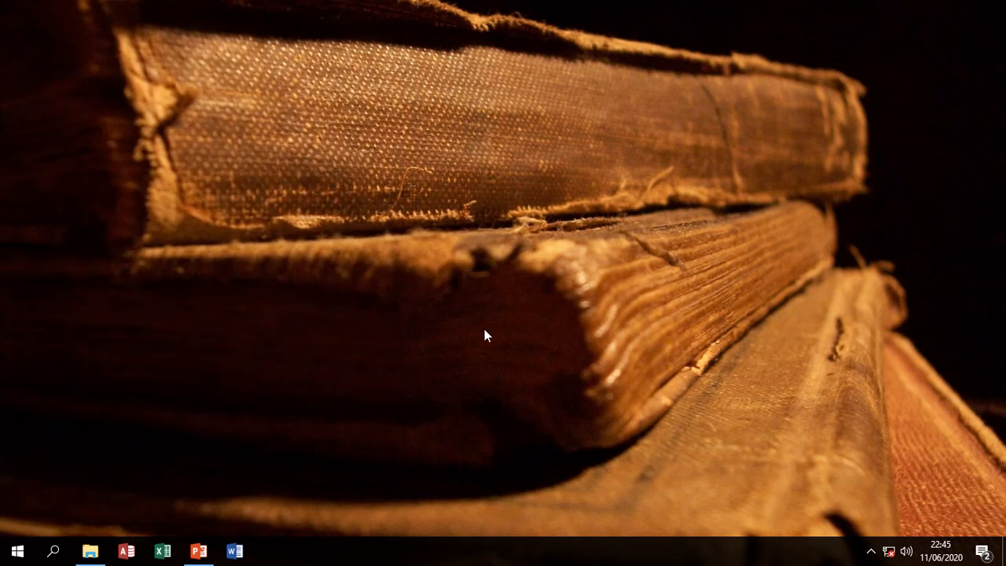
pyautogui.press('super+e')
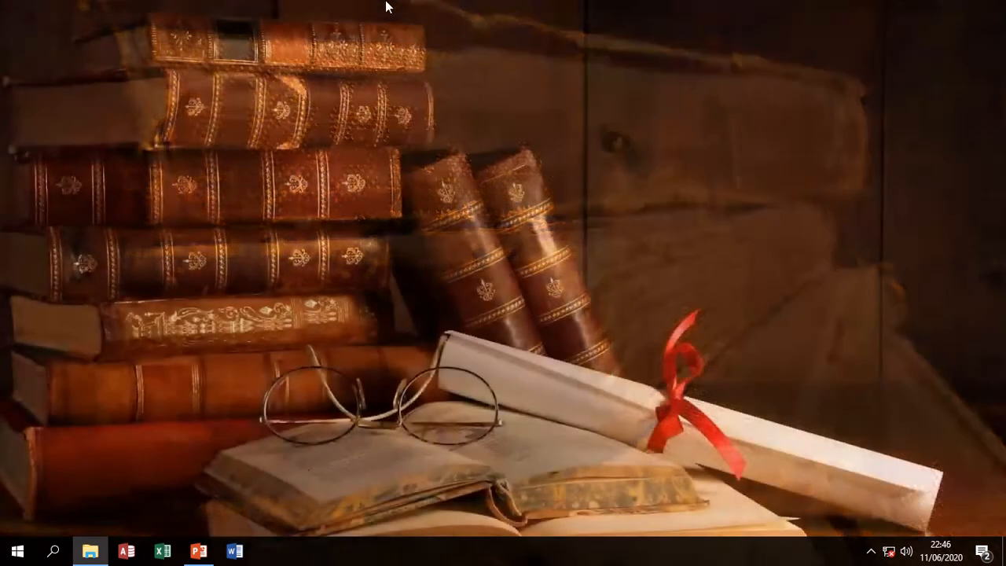
pyautogui.moveTo(386, 6)
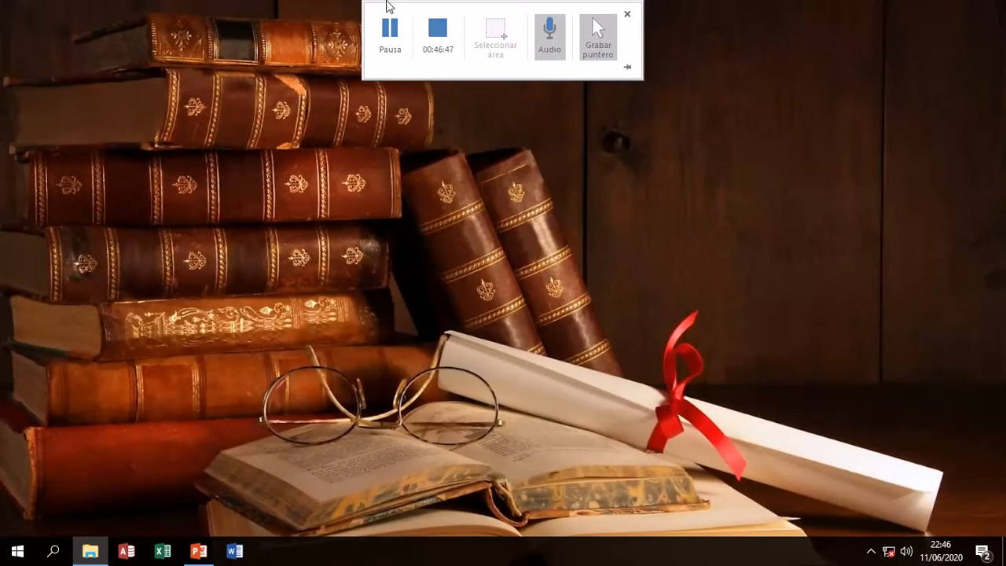